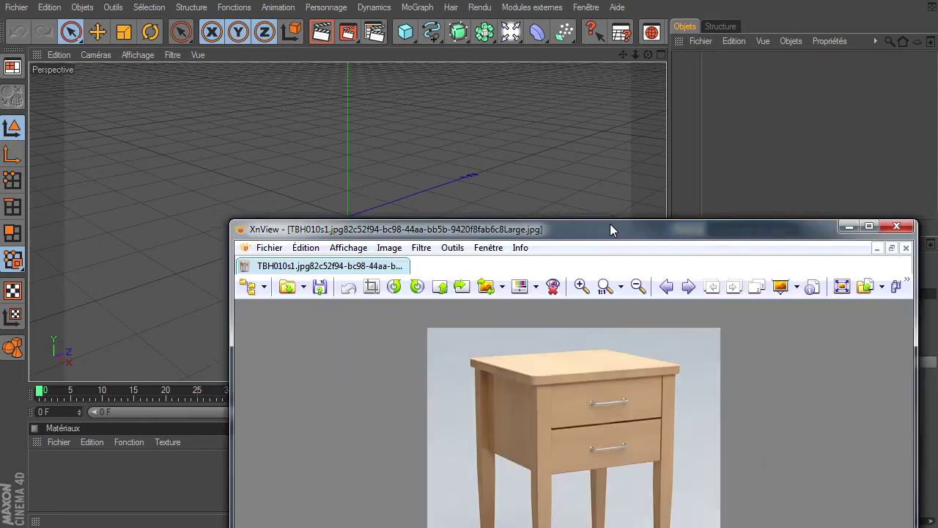
Step: Drag the XnView window with the nightstand reference photo over the Cinema 4D viewport
{"action": "left_click_drag", "start_coordinate": [610, 224], "coordinate": [533, 31]}
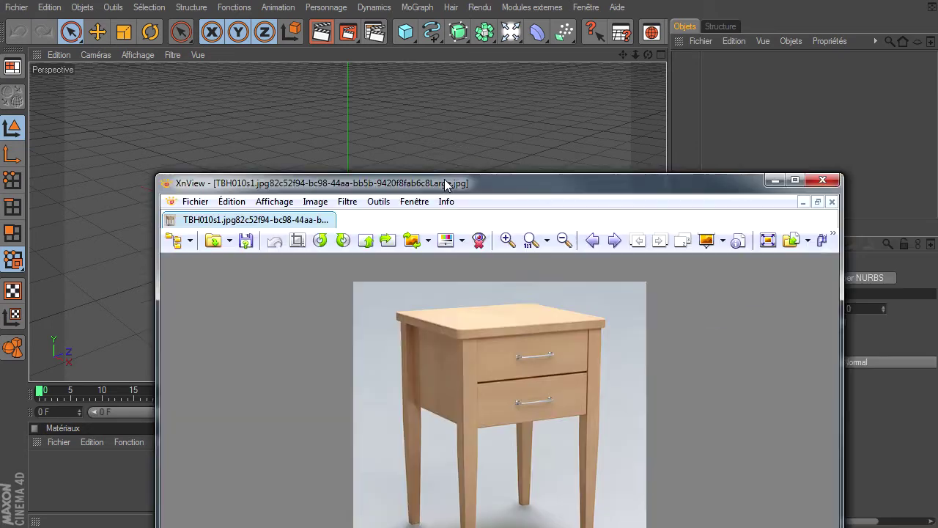
Step: Reposition the XnView window showing the nightstand reference photo
{"action": "left_click_drag", "start_coordinate": [444, 179], "coordinate": [396, 145]}
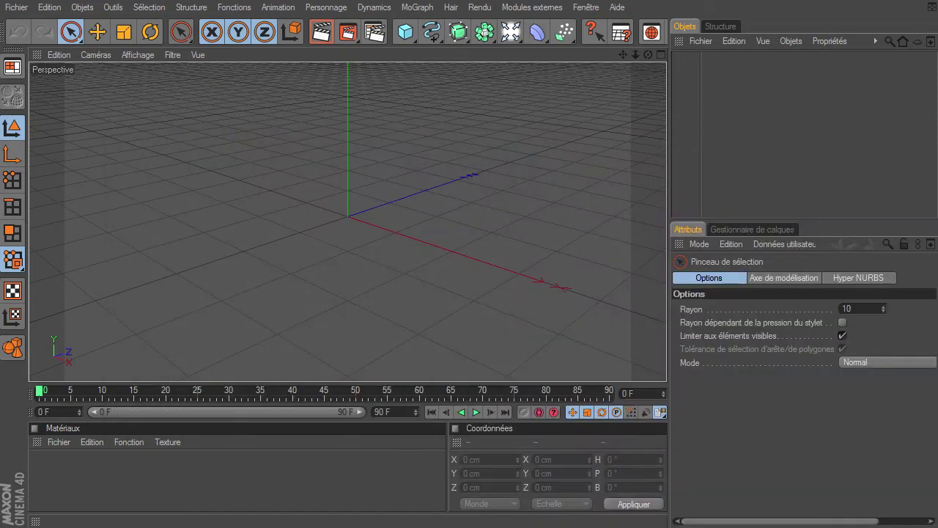
Step: Add a Rectangle spline, 400 × 400 cm, from the spline palette
{"action": "left_click", "coordinate": [406, 34]}
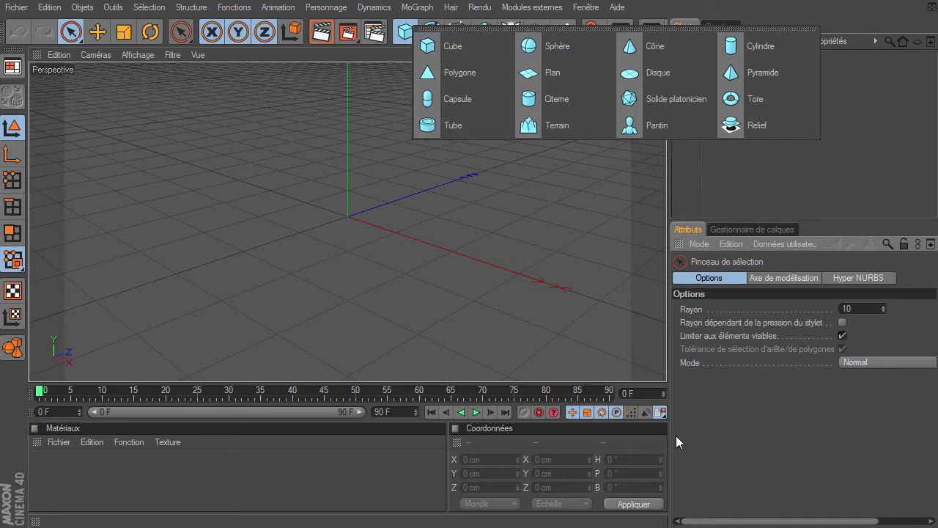
{"action": "left_click", "coordinate": [590, 274]}
{"action": "left_click", "coordinate": [430, 32]}
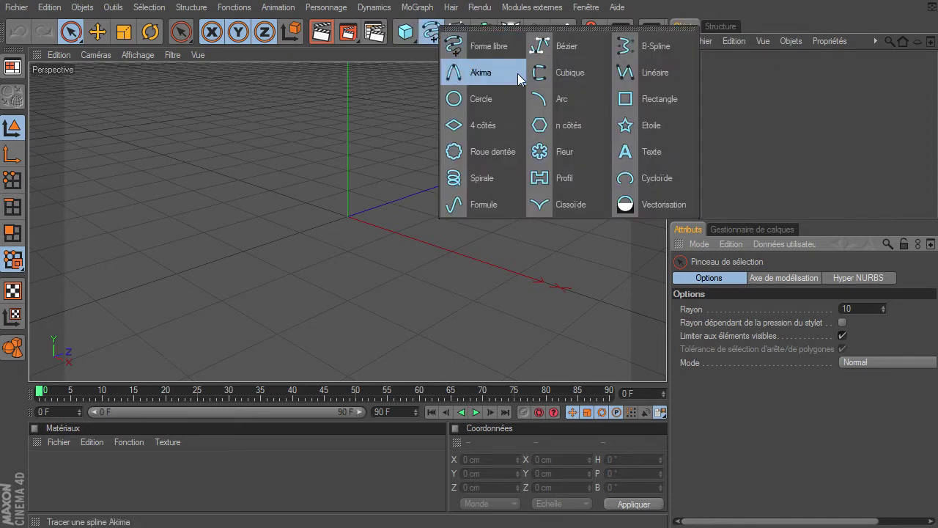
{"action": "left_click", "coordinate": [668, 100]}
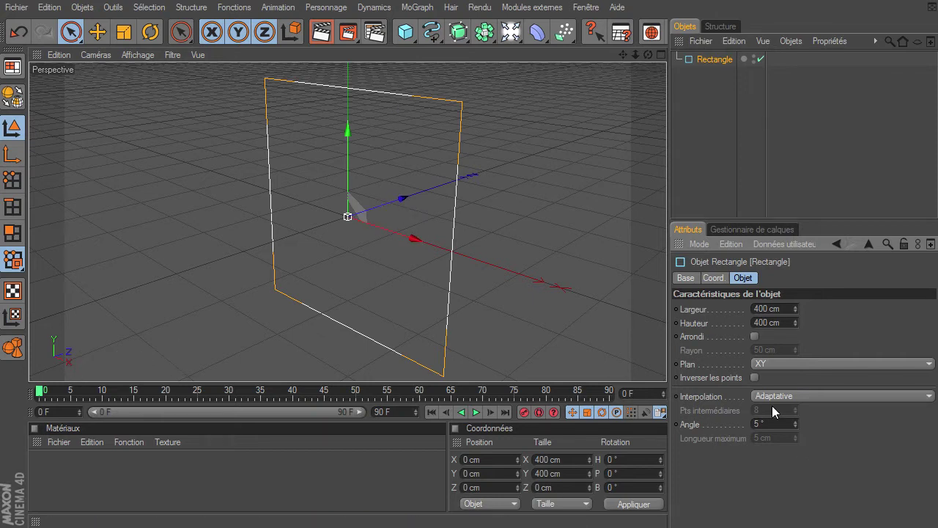
Step: Lay the rectangle flat by setting its plane to XZ
{"action": "left_click", "coordinate": [804, 365]}
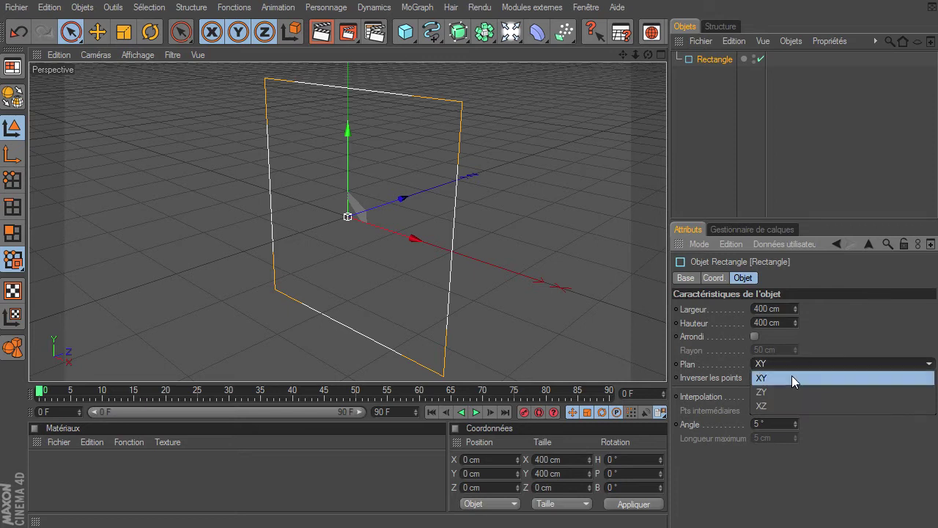
{"action": "left_click", "coordinate": [762, 407]}
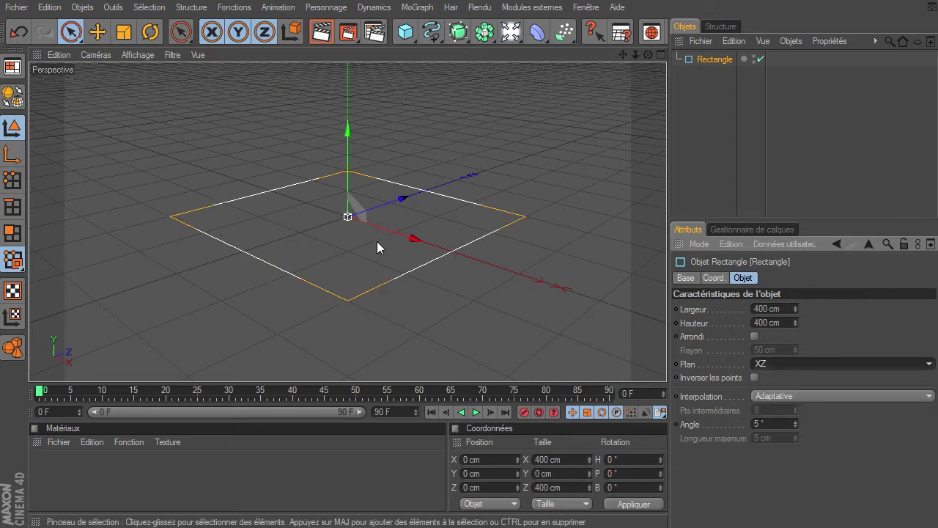
{"action": "left_click_drag", "start_coordinate": [648, 55], "coordinate": [648, 99]}
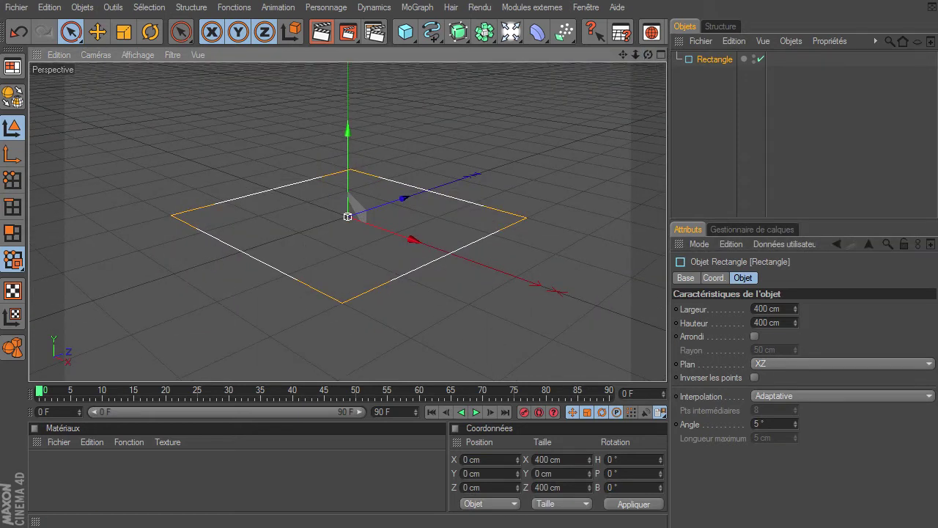
{"action": "key", "text": "alt+Tab"}
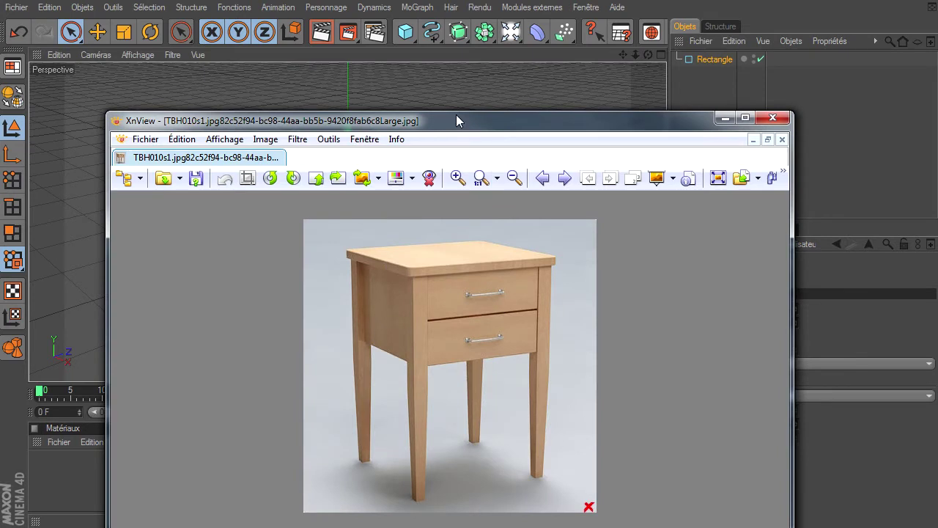
{"action": "left_click_drag", "start_coordinate": [458, 121], "coordinate": [719, 156]}
{"action": "key", "text": "alt+Tab"}
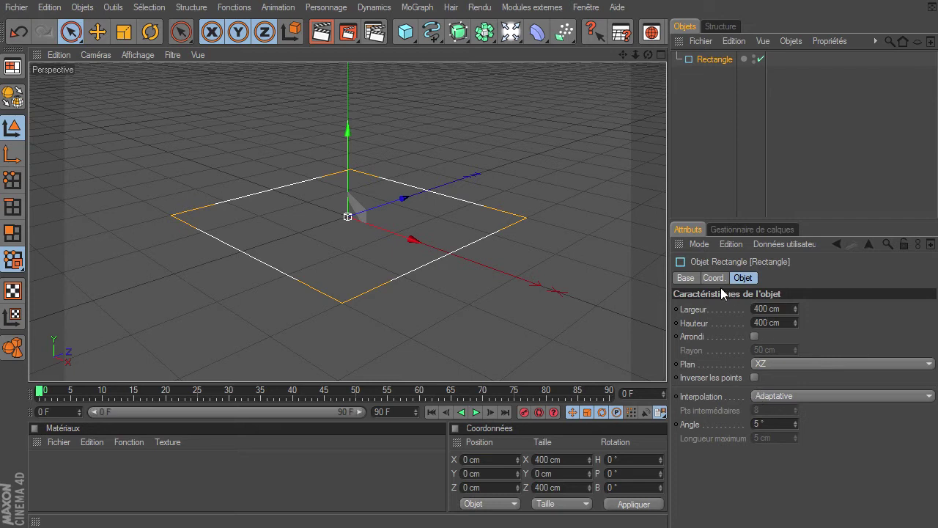
Step: Turn on rounded corners and settle on a 15 cm corner radius
{"action": "left_click", "coordinate": [754, 337]}
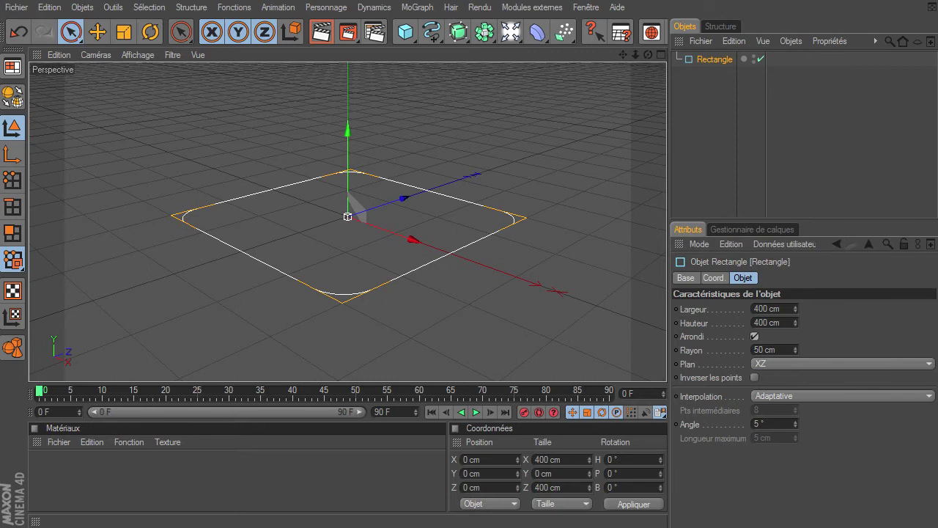
{"action": "key", "text": "alt+Tab"}
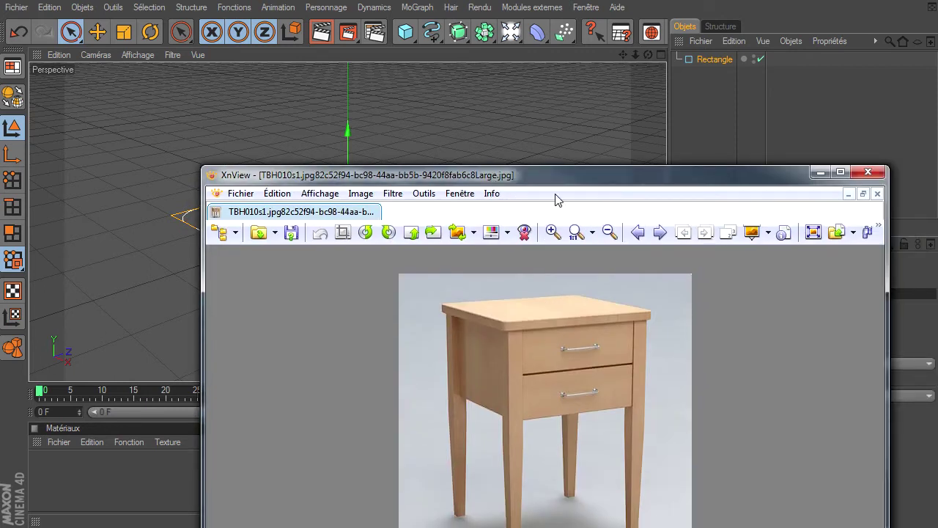
{"action": "key", "text": "alt+Tab"}
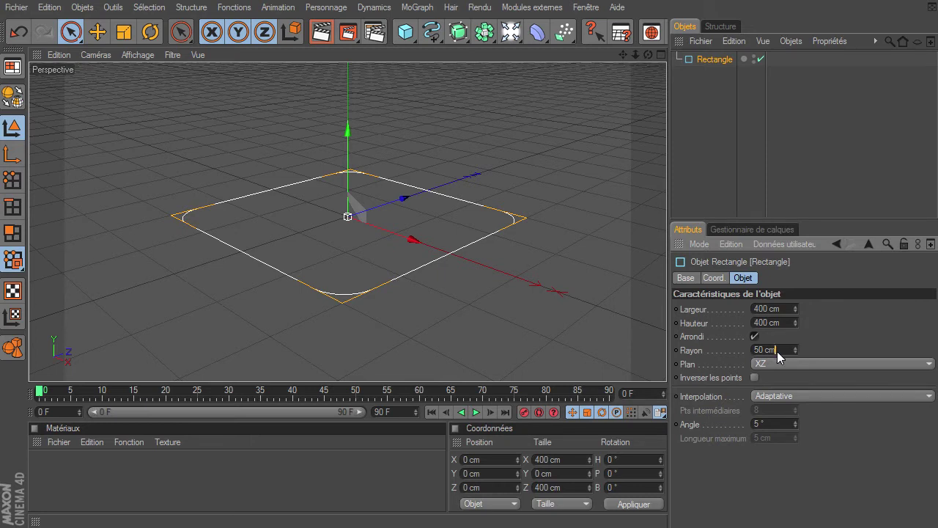
{"action": "type", "text": "5"}
{"action": "key", "text": "Return"}
{"action": "left_click", "coordinate": [709, 172]}
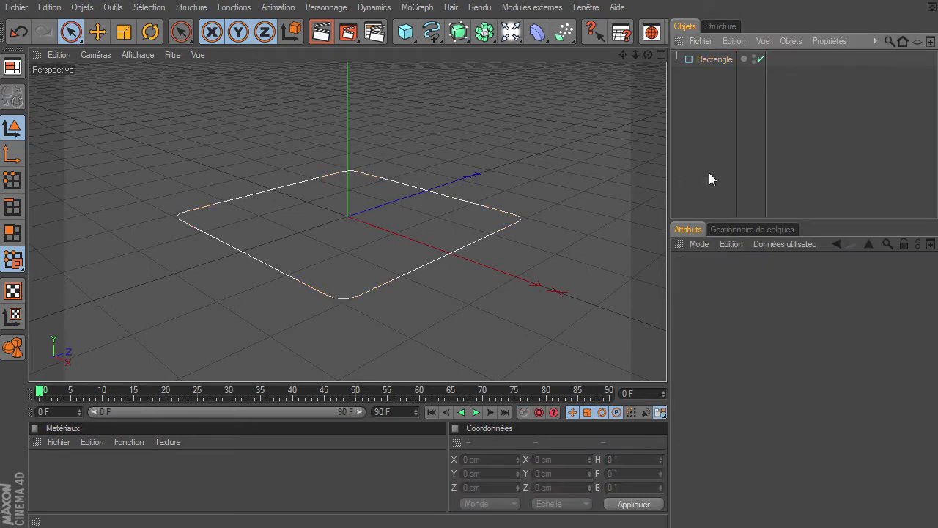
{"action": "left_click", "coordinate": [715, 58]}
{"action": "left_click", "coordinate": [774, 350]}
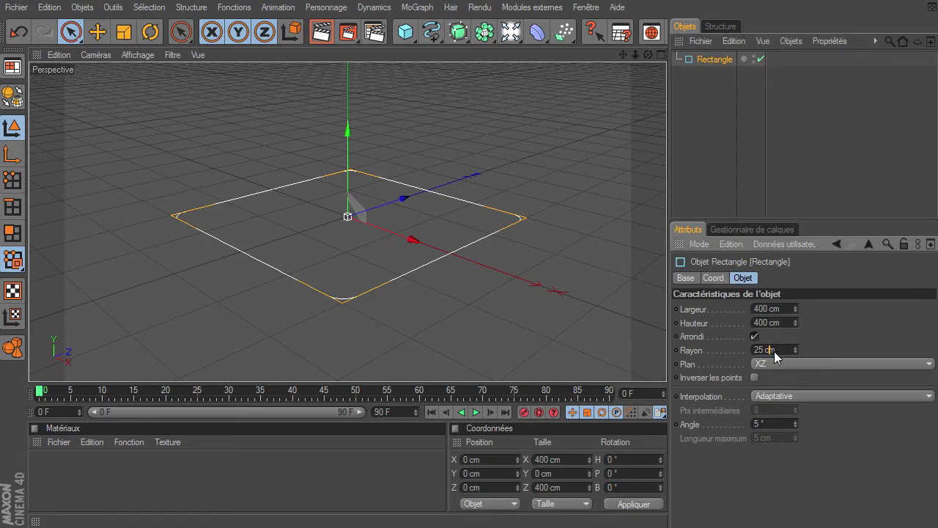
{"action": "key", "text": "Return"}
{"action": "left_click", "coordinate": [721, 197]}
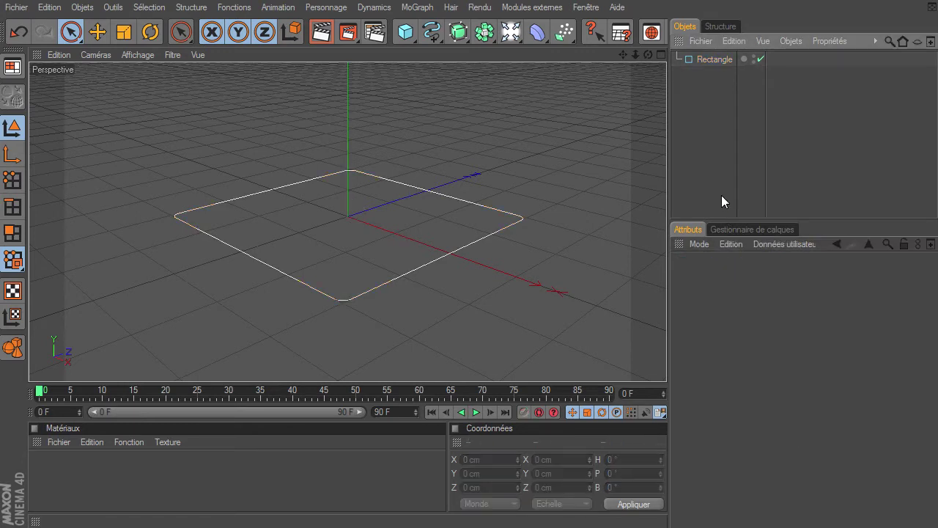
Step: Add an Extrusion NURBS and place the Rectangle inside it
{"action": "left_click_drag", "start_coordinate": [648, 55], "coordinate": [666, 373]}
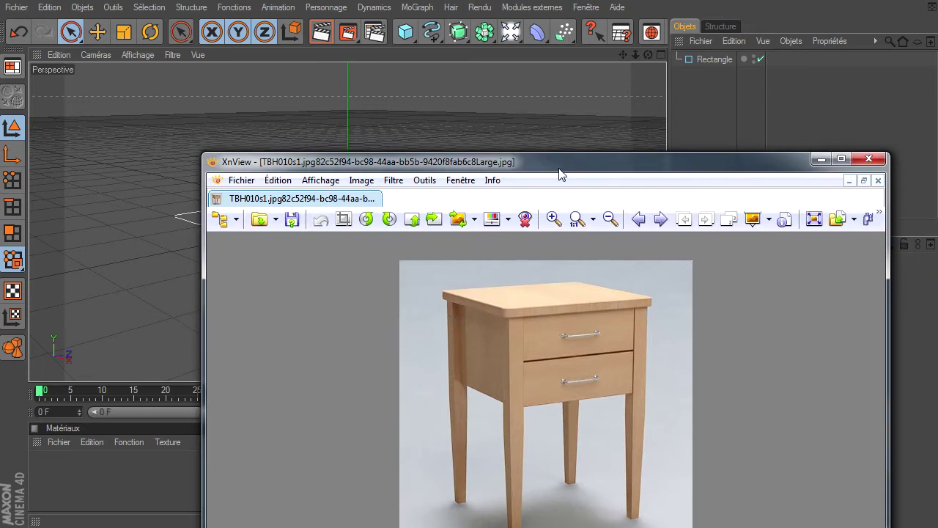
{"action": "left_click", "coordinate": [868, 159]}
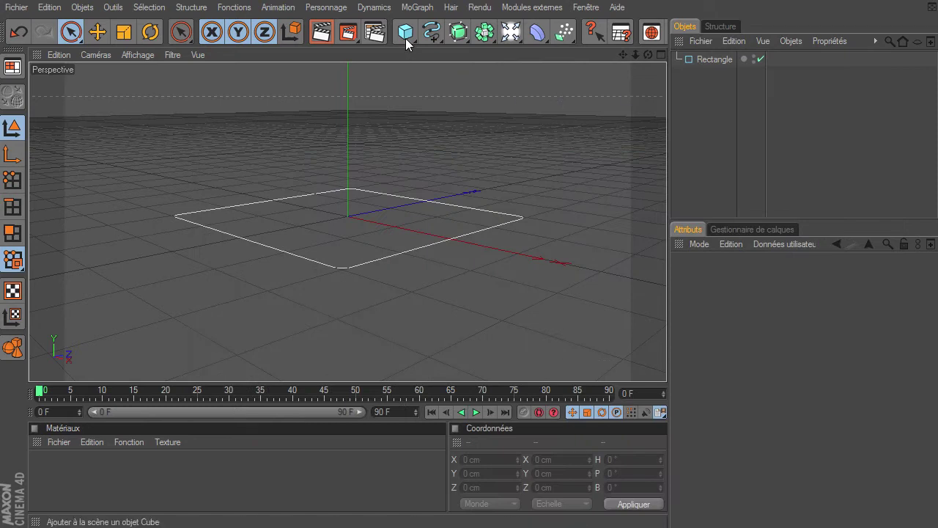
{"action": "left_click", "coordinate": [458, 31]}
{"action": "left_click", "coordinate": [669, 53]}
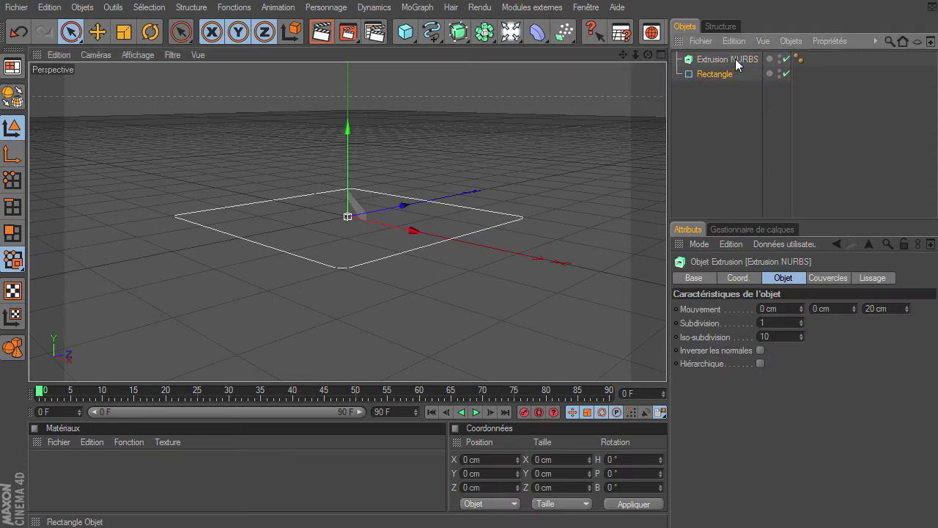
{"action": "left_click_drag", "start_coordinate": [738, 66], "coordinate": [735, 62]}
{"action": "mouse_move", "coordinate": [648, 55]}
{"action": "left_mouse_down"}
{"action": "mouse_move", "coordinate": [666, 363]}
{"action": "mouse_move", "coordinate": [544, 158]}
{"action": "left_mouse_up"}
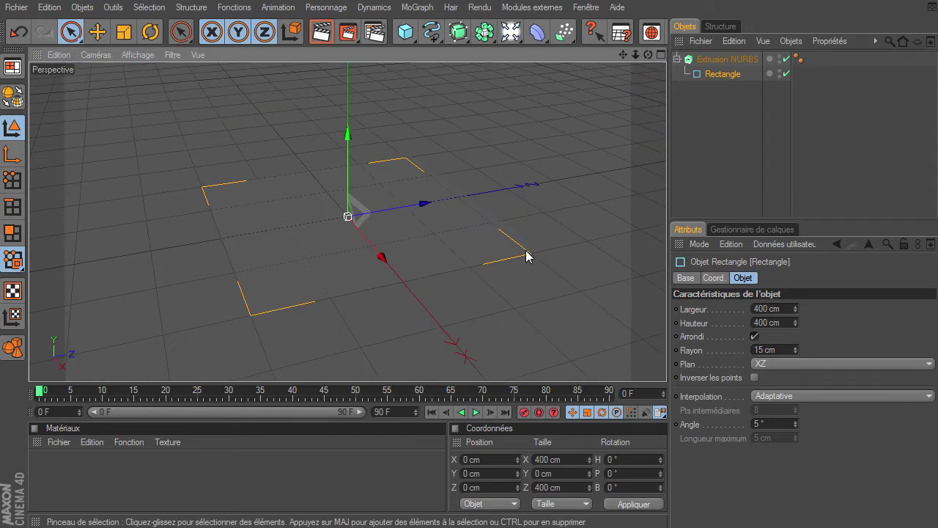
{"action": "left_click", "coordinate": [727, 59]}
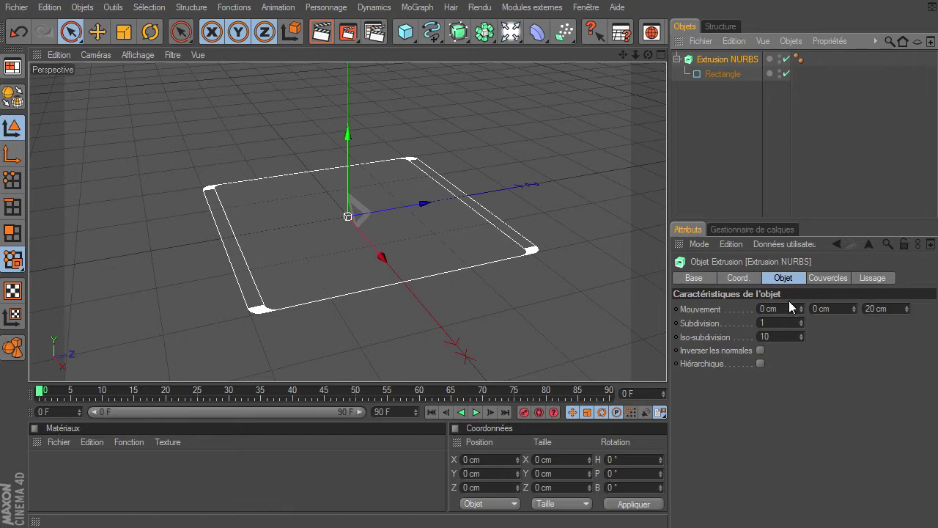
Step: Set the extrusion movement to 0 / 15 cm / 0, trying 20 cm first
{"action": "left_click", "coordinate": [827, 308]}
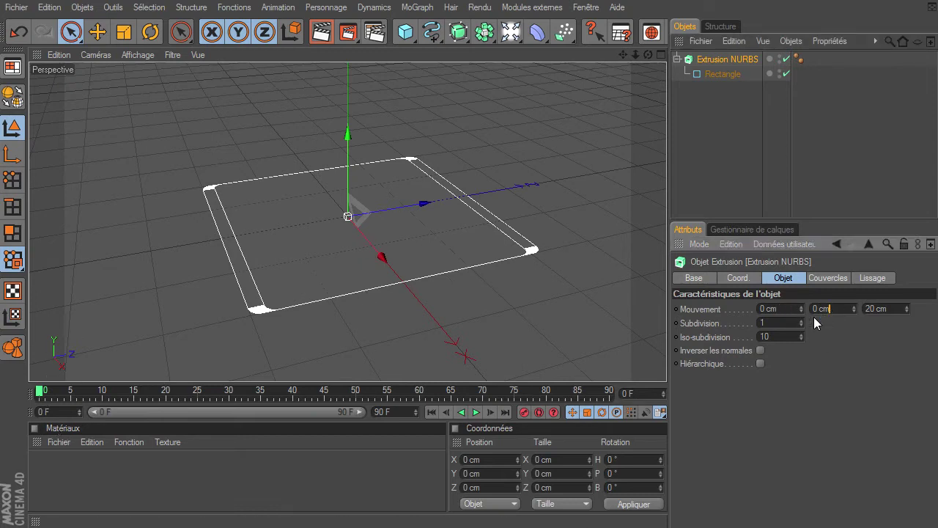
{"action": "key", "text": "BackSpace"}
{"action": "key", "text": "shift+Tab"}
{"action": "type", "text": "20"}
{"action": "key", "text": "Return"}
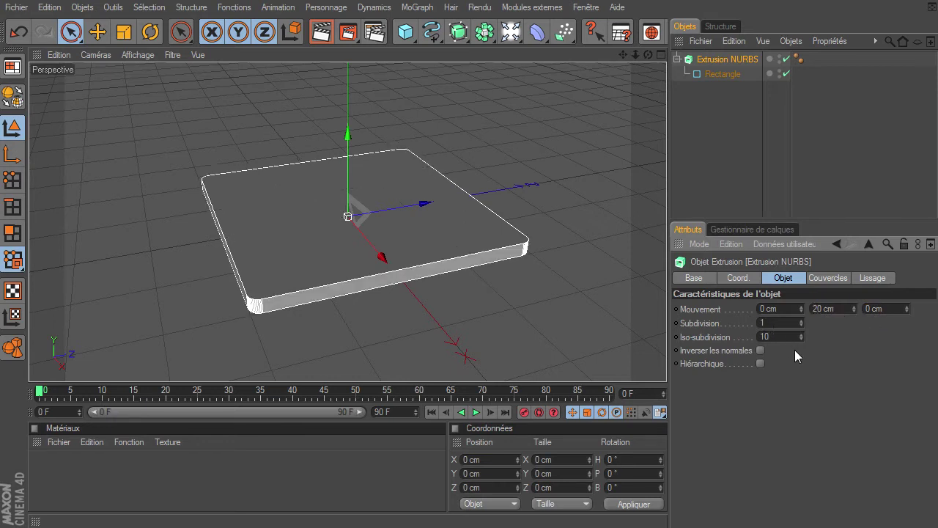
{"action": "mouse_move", "coordinate": [649, 56]}
{"action": "left_mouse_down"}
{"action": "mouse_move", "coordinate": [665, 370]}
{"action": "mouse_move", "coordinate": [666, 294]}
{"action": "left_mouse_up"}
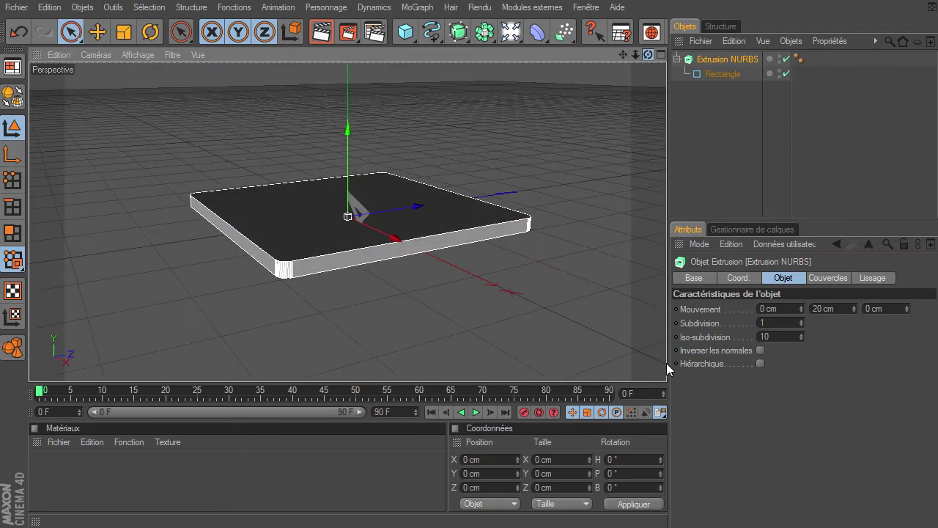
{"action": "key", "text": "alt+Tab"}
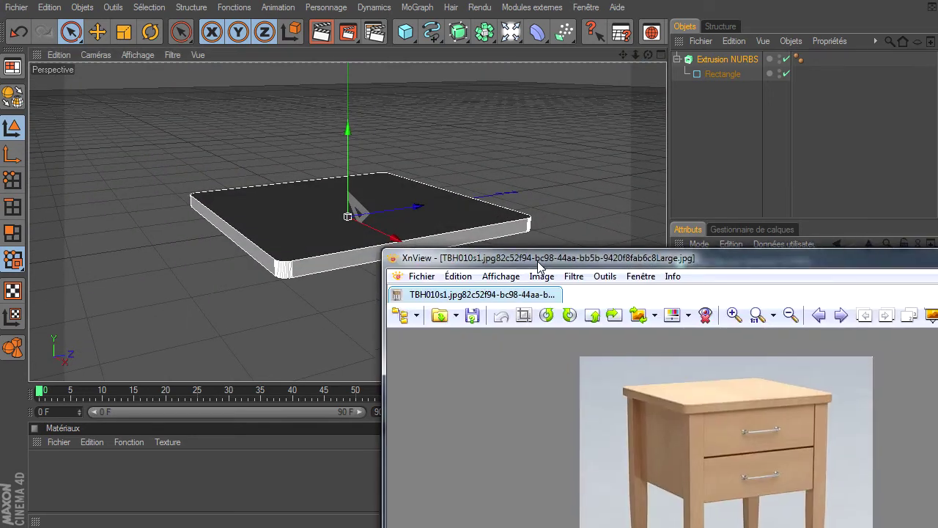
{"action": "left_click_drag", "start_coordinate": [534, 265], "coordinate": [562, 283]}
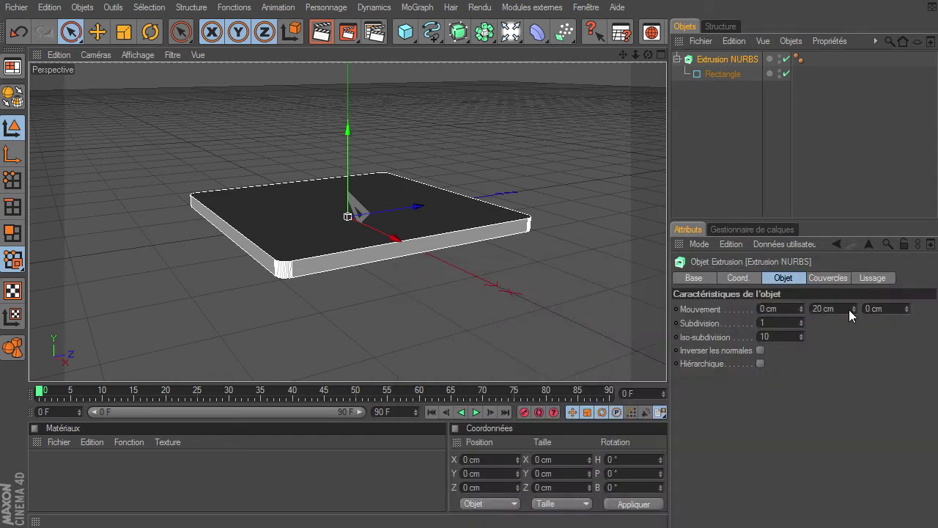
{"action": "left_click", "coordinate": [849, 310]}
{"action": "type", "text": "15"}
{"action": "key", "text": "Return"}
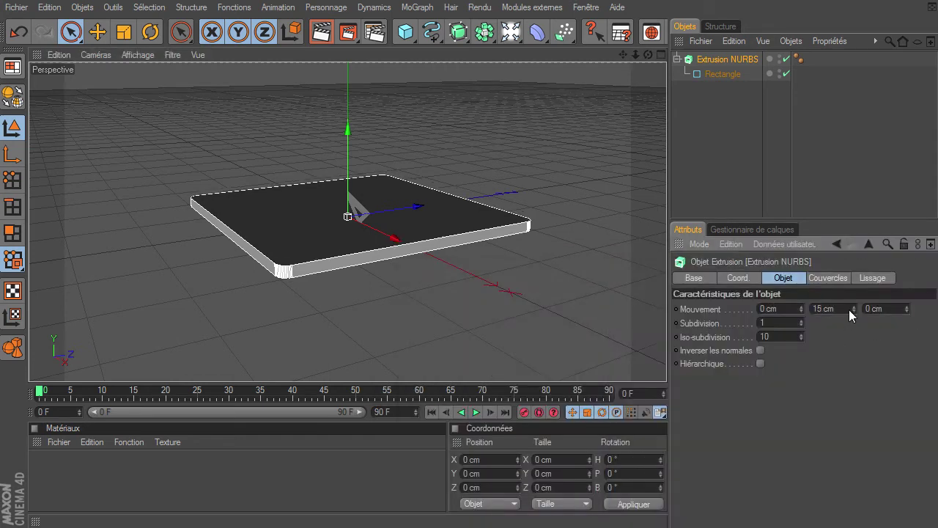
Step: Rename the extrusion object to 'plateau'
{"action": "left_click", "coordinate": [702, 170]}
{"action": "left_click", "coordinate": [677, 58]}
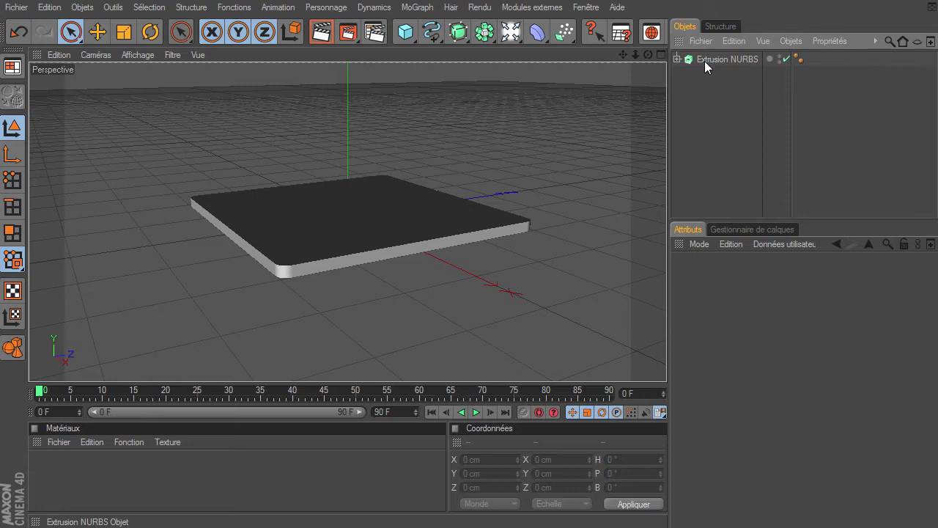
{"action": "double_click", "coordinate": [704, 61]}
{"action": "type", "text": "plateau"}
{"action": "key", "text": "Return"}
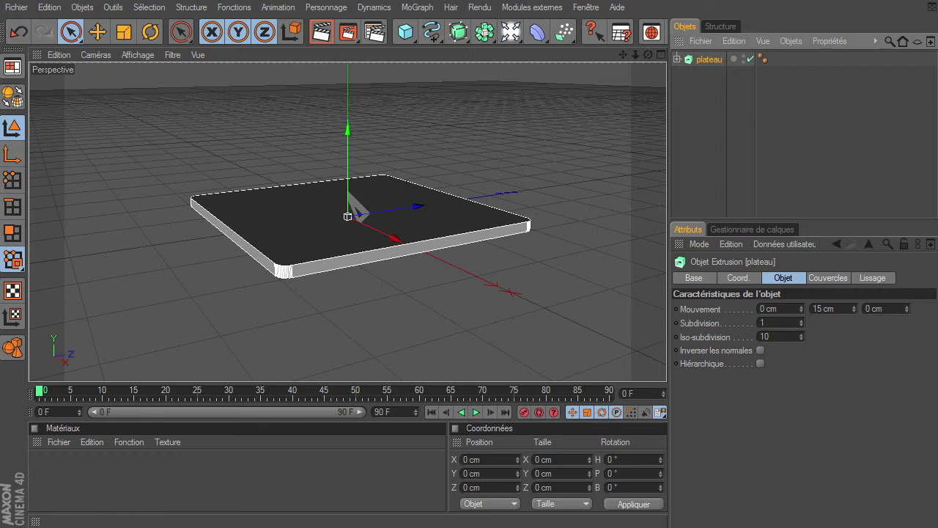
{"action": "key", "text": "alt+Tab"}
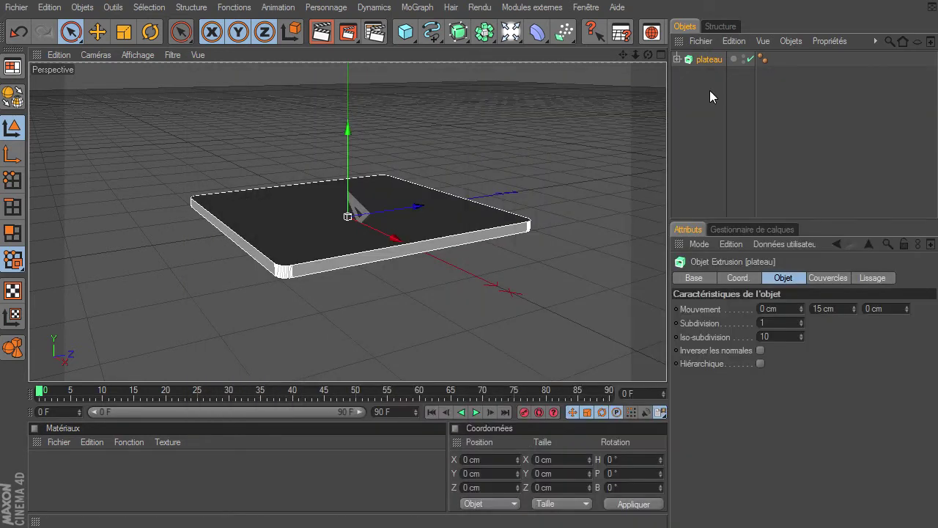
Step: Add a Cube and size it 20 × 20 × 20 cm
{"action": "left_click_drag", "start_coordinate": [405, 32], "coordinate": [477, 49]}
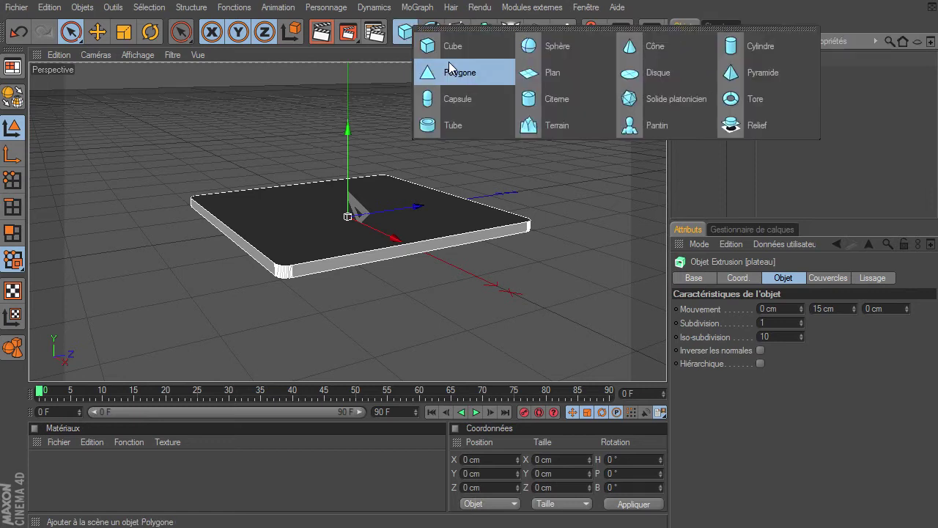
{"action": "left_click", "coordinate": [478, 49]}
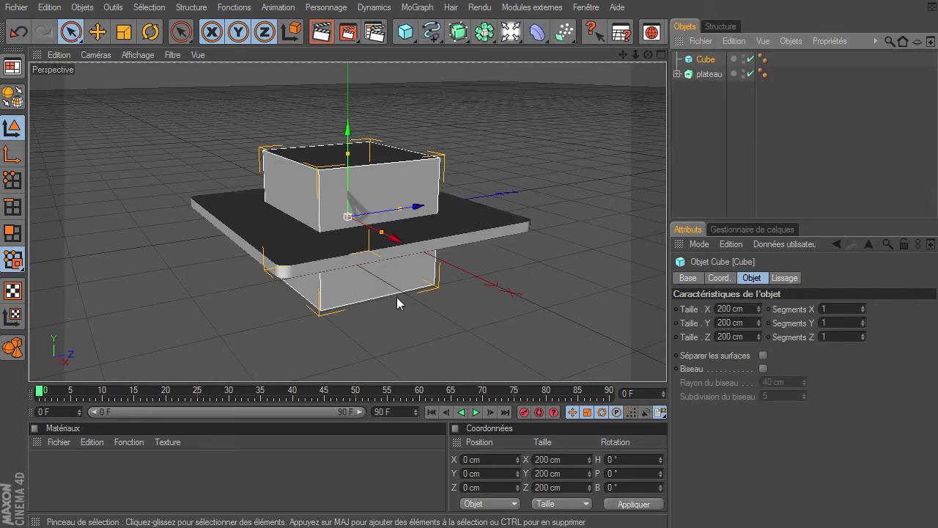
{"action": "left_click_drag", "start_coordinate": [648, 55], "coordinate": [666, 363]}
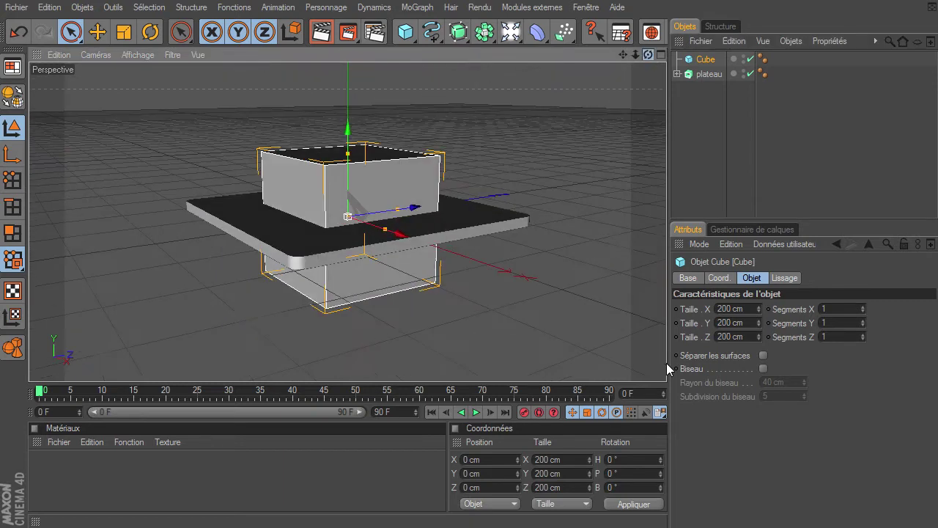
{"action": "double_click", "coordinate": [749, 309]}
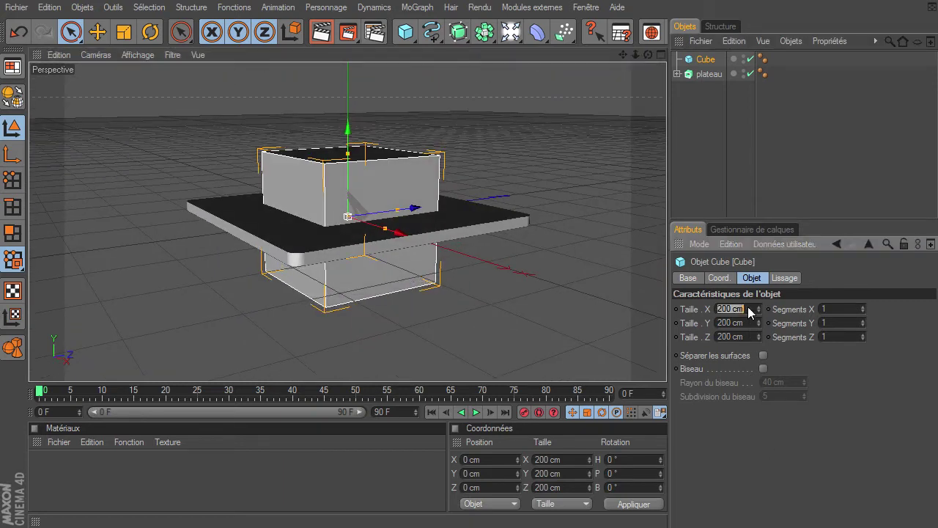
{"action": "type", "text": "20"}
{"action": "double_click", "coordinate": [748, 325]}
{"action": "type", "text": "20"}
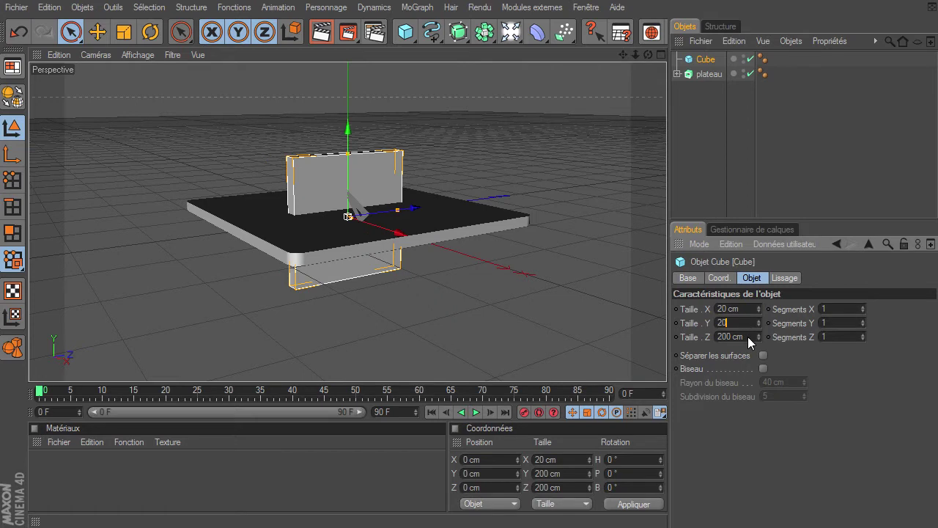
{"action": "double_click", "coordinate": [746, 336]}
{"action": "type", "text": "20"}
{"action": "key", "text": "Return"}
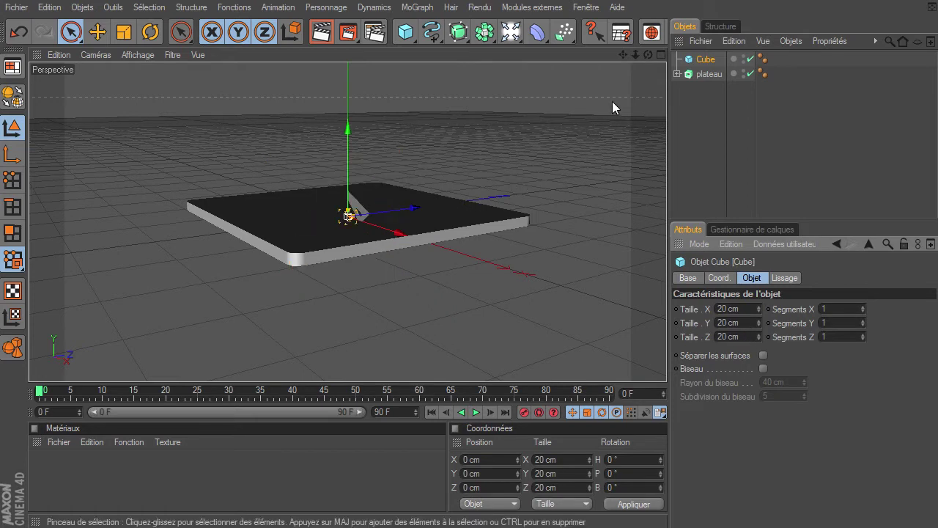
Step: Resize the cube to 25 cm wide and deep with a 100 cm height
{"action": "left_click_drag", "start_coordinate": [647, 54], "coordinate": [622, 48]}
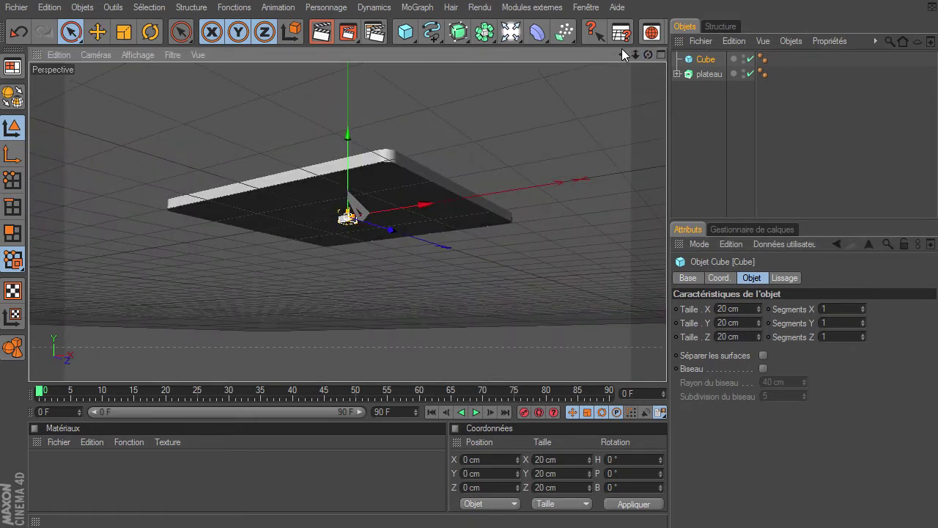
{"action": "scroll", "coordinate": [666, 363], "scroll_direction": "up", "scroll_amount": 3}
{"action": "scroll", "coordinate": [666, 363], "scroll_direction": "up", "scroll_amount": 1}
{"action": "scroll", "coordinate": [666, 363], "scroll_direction": "down", "scroll_amount": 4}
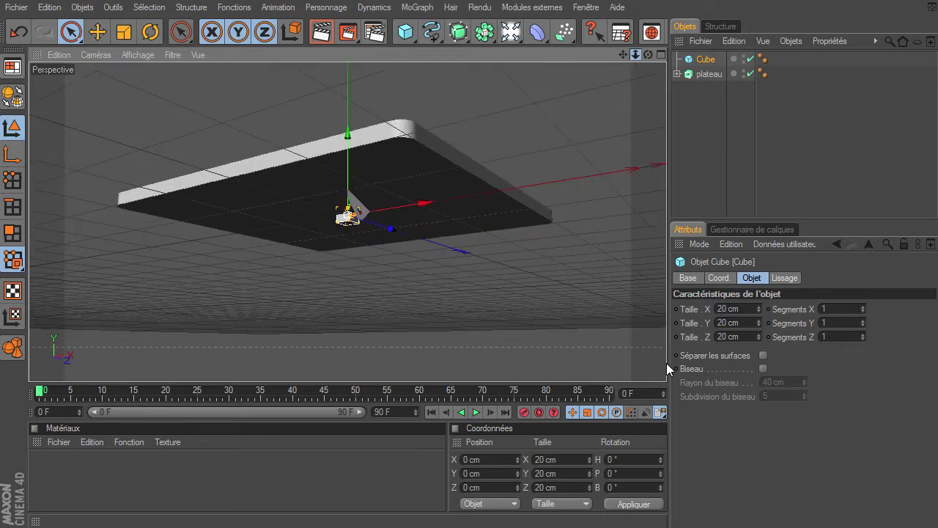
{"action": "scroll", "coordinate": [667, 363], "scroll_direction": "down", "scroll_amount": 1}
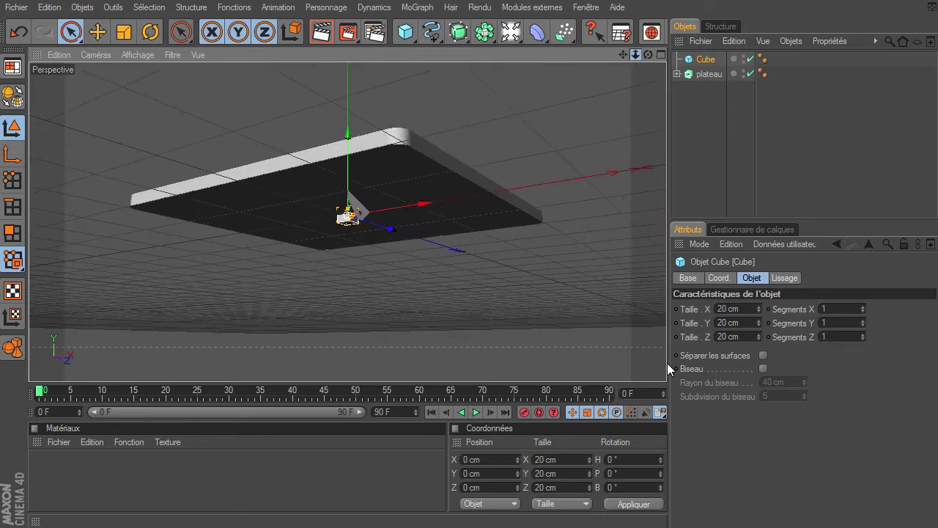
{"action": "double_click", "coordinate": [740, 308]}
{"action": "type", "text": "25"}
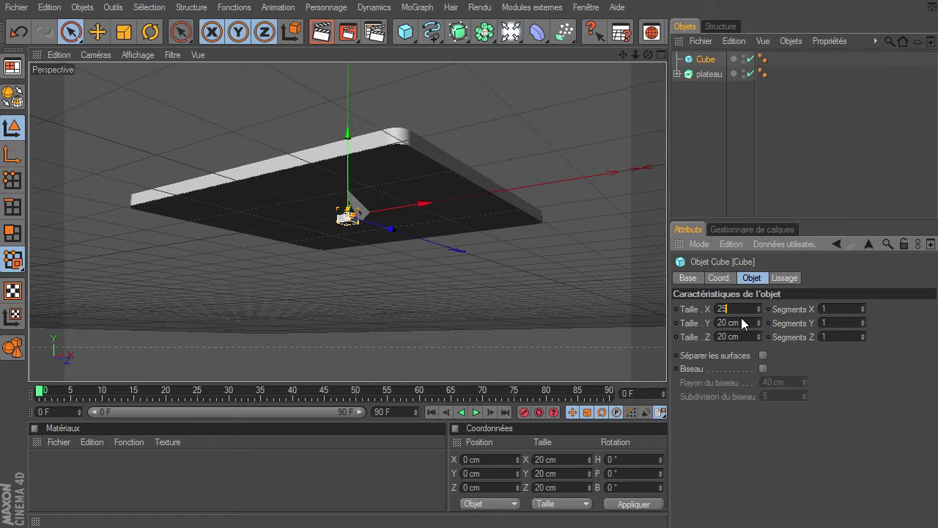
{"action": "double_click", "coordinate": [740, 323]}
{"action": "double_click", "coordinate": [744, 323]}
{"action": "type", "text": "100"}
{"action": "key", "text": "Return"}
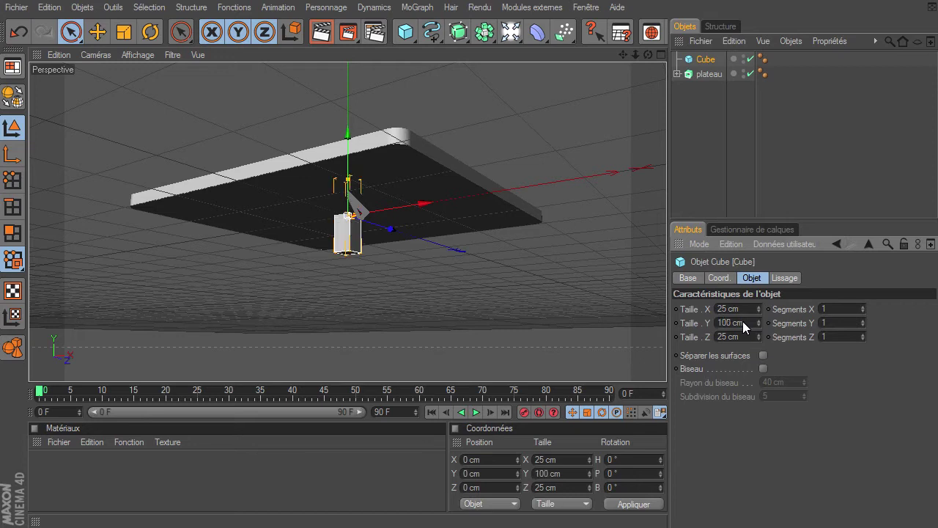
Step: Set the cube's width and depth to 30 cm, making a 30 × 100 × 30 cm leg
{"action": "left_click", "coordinate": [679, 158]}
{"action": "left_click_drag", "start_coordinate": [649, 55], "coordinate": [666, 362]}
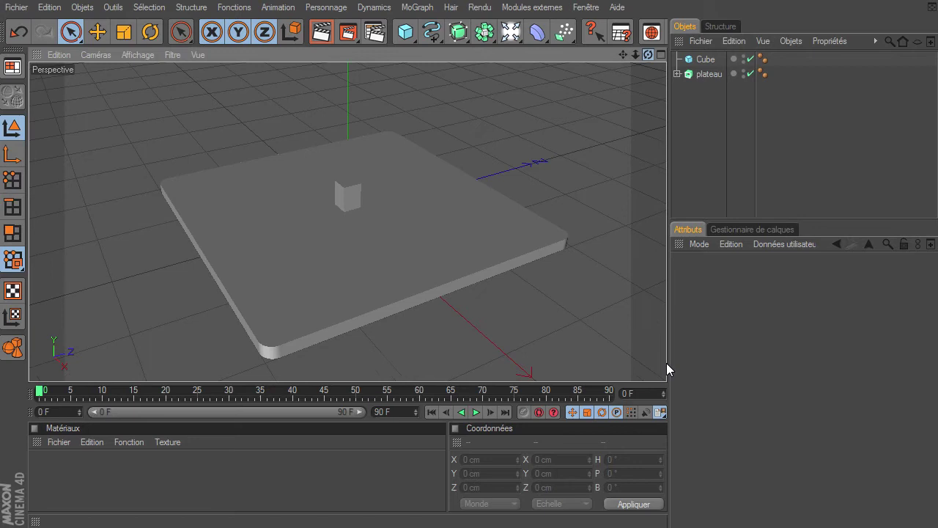
{"action": "left_click_drag", "start_coordinate": [666, 363], "coordinate": [666, 363]}
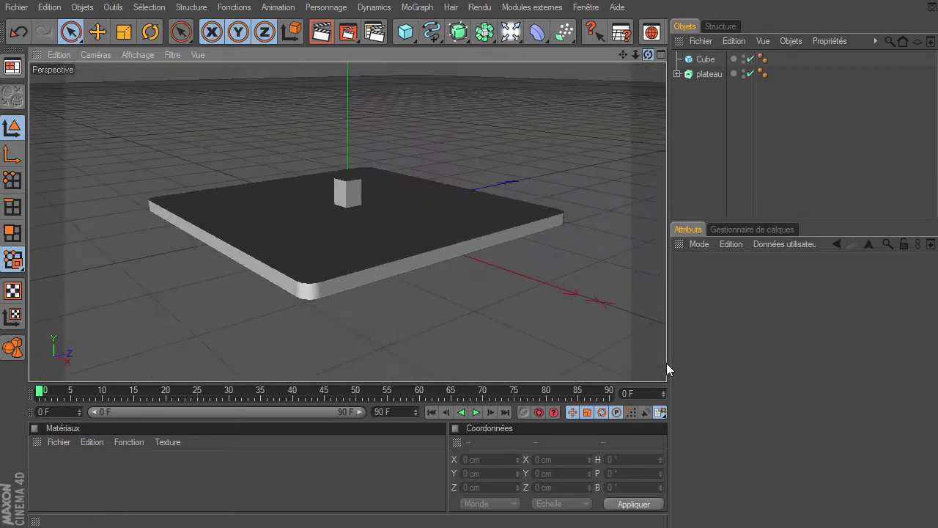
{"action": "left_click", "coordinate": [692, 61]}
{"action": "left_click", "coordinate": [748, 312]}
{"action": "type", "text": "30"}
{"action": "left_click", "coordinate": [747, 336]}
{"action": "key", "text": "Return"}
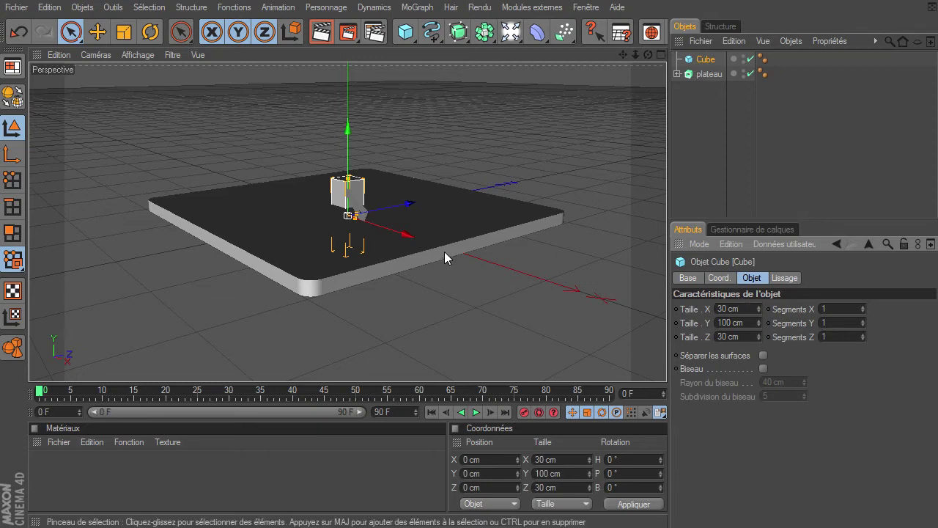
{"action": "mouse_move", "coordinate": [648, 55]}
{"action": "left_mouse_down"}
{"action": "mouse_move", "coordinate": [666, 363]}
{"action": "mouse_move", "coordinate": [137, 326]}
{"action": "left_mouse_up"}
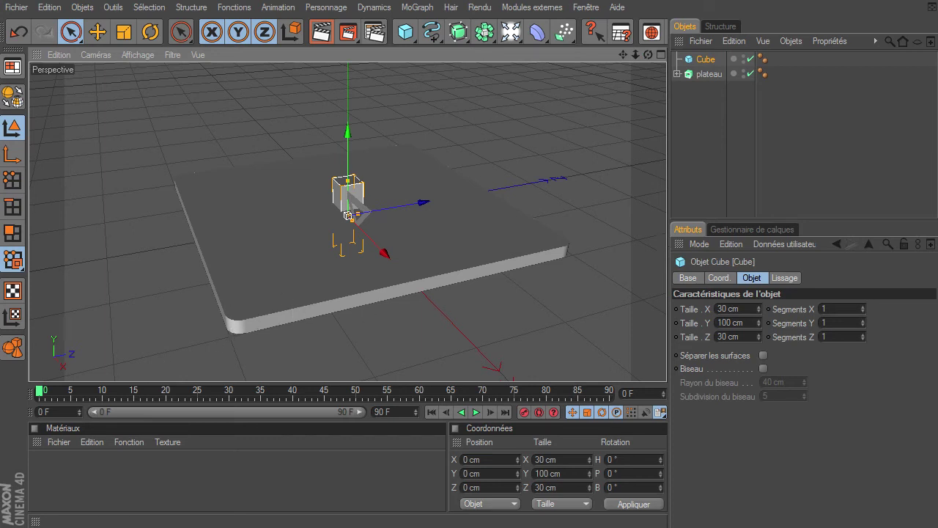
Step: Check the reference photo and drag the leg cube toward the tabletop corner in the top view
{"action": "key", "text": "alt+Tab"}
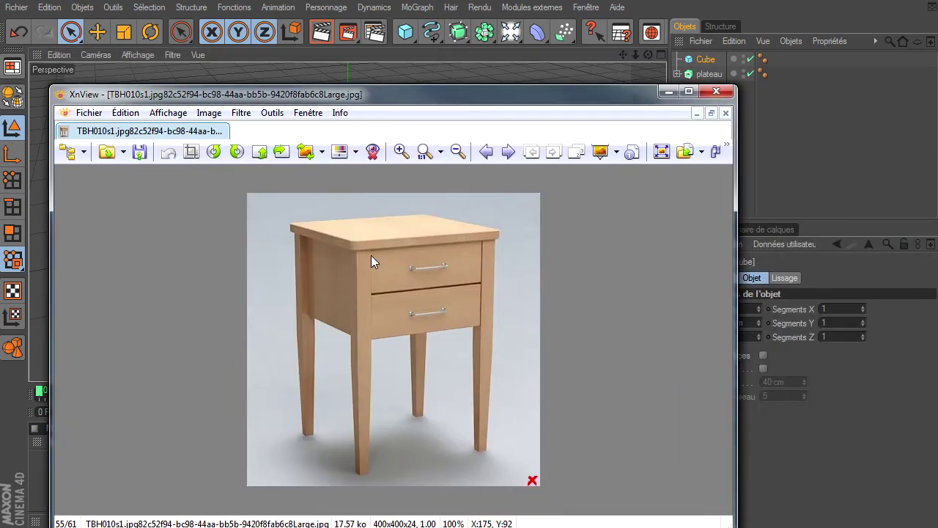
{"action": "left_click_drag", "start_coordinate": [455, 93], "coordinate": [937, 92]}
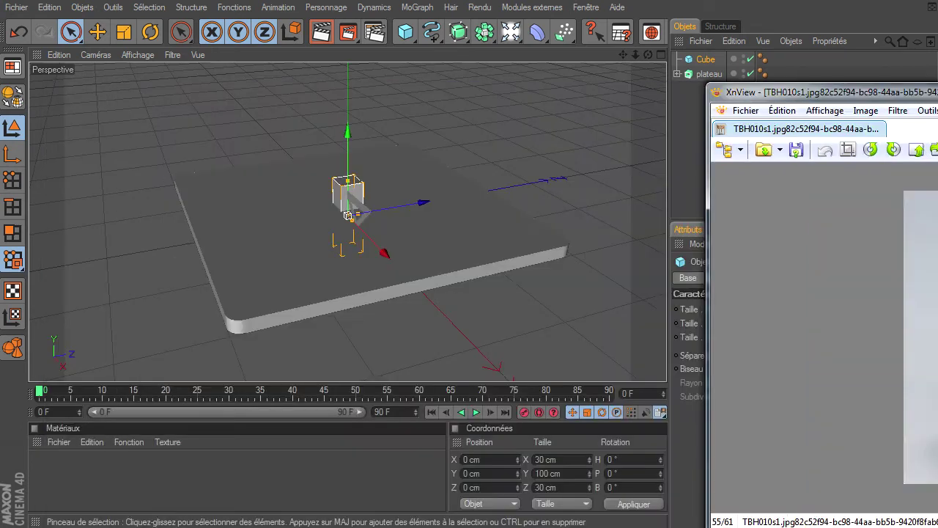
{"action": "key", "text": "alt+Tab"}
{"action": "left_click_drag", "start_coordinate": [379, 253], "coordinate": [666, 363]}
{"action": "left_click", "coordinate": [660, 54]}
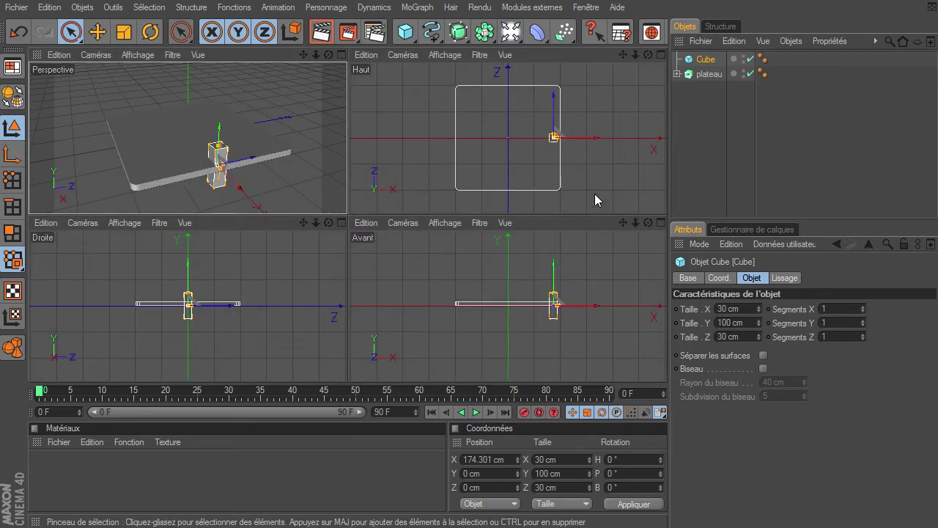
{"action": "left_click", "coordinate": [662, 55]}
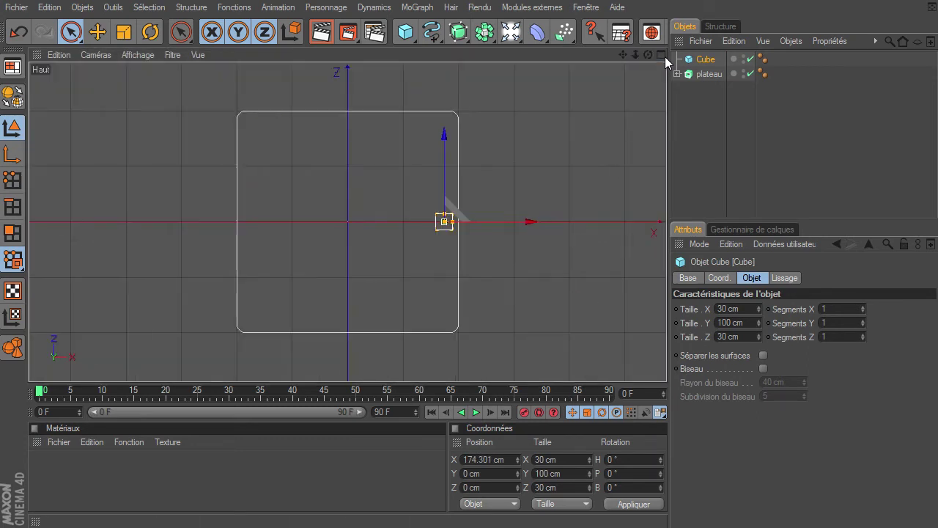
{"action": "left_click_drag", "start_coordinate": [444, 140], "coordinate": [445, 233]}
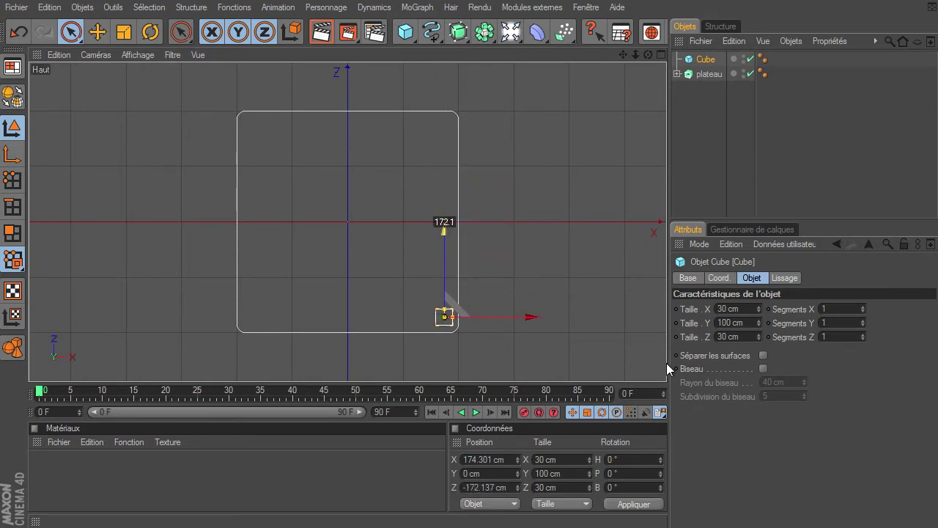
Step: Set the cube's position to X 170 cm and Z -170 cm
{"action": "left_click", "coordinate": [481, 460]}
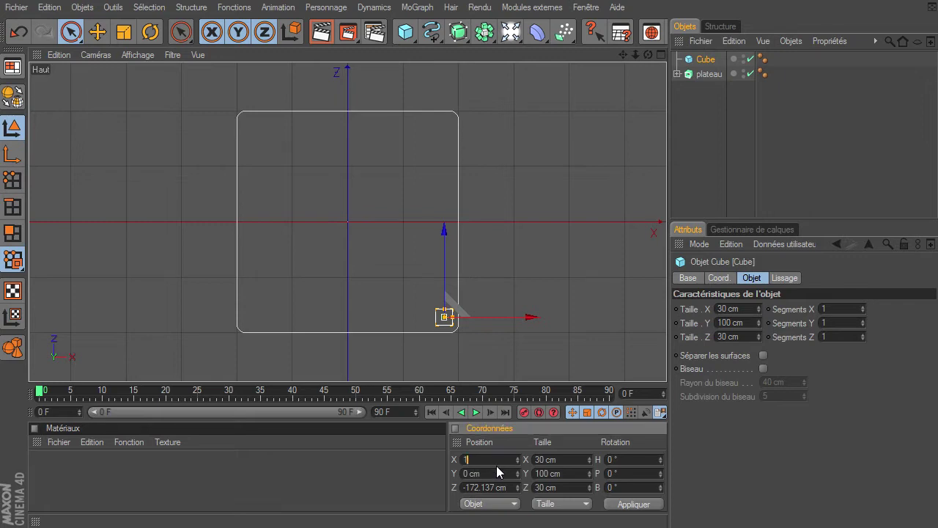
{"action": "type", "text": "70"}
{"action": "left_click", "coordinate": [494, 487]}
{"action": "type", "text": "-170"}
{"action": "key", "text": "Return"}
{"action": "left_click", "coordinate": [541, 282]}
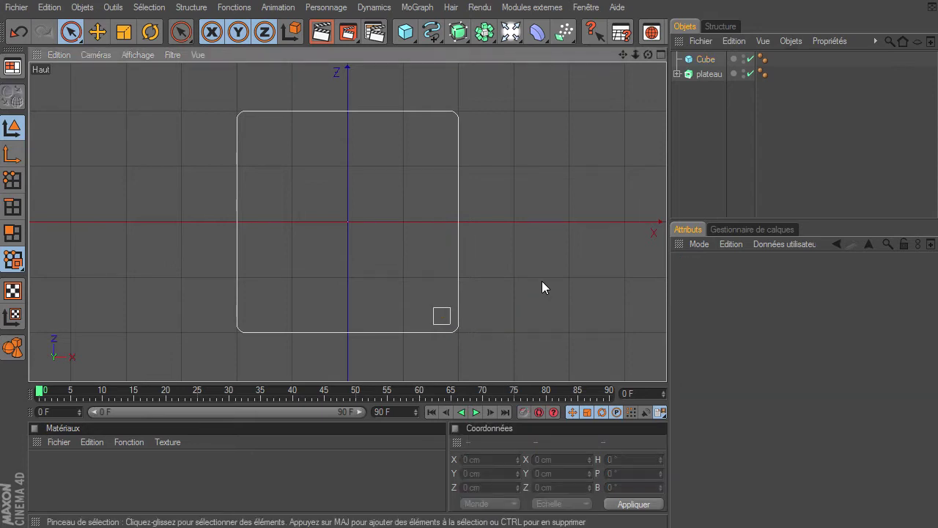
Step: Maximise the Perspective view at eye level, compare with the reference photo, and select Cube
{"action": "left_click", "coordinate": [660, 54]}
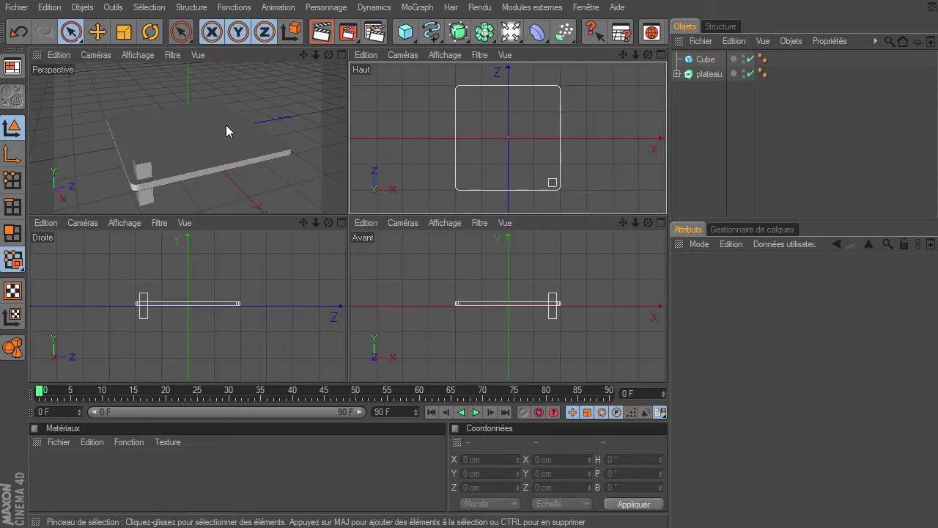
{"action": "left_click", "coordinate": [341, 55]}
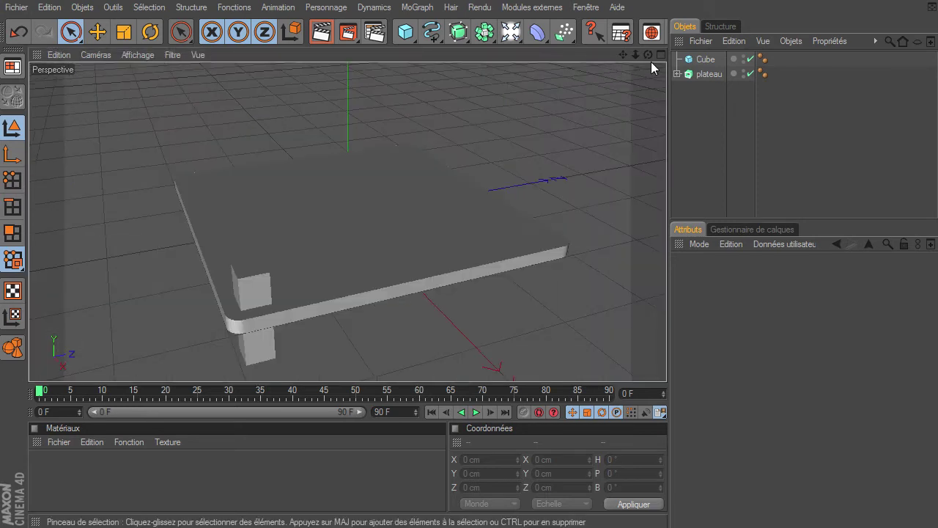
{"action": "left_click_drag", "start_coordinate": [650, 52], "coordinate": [666, 363]}
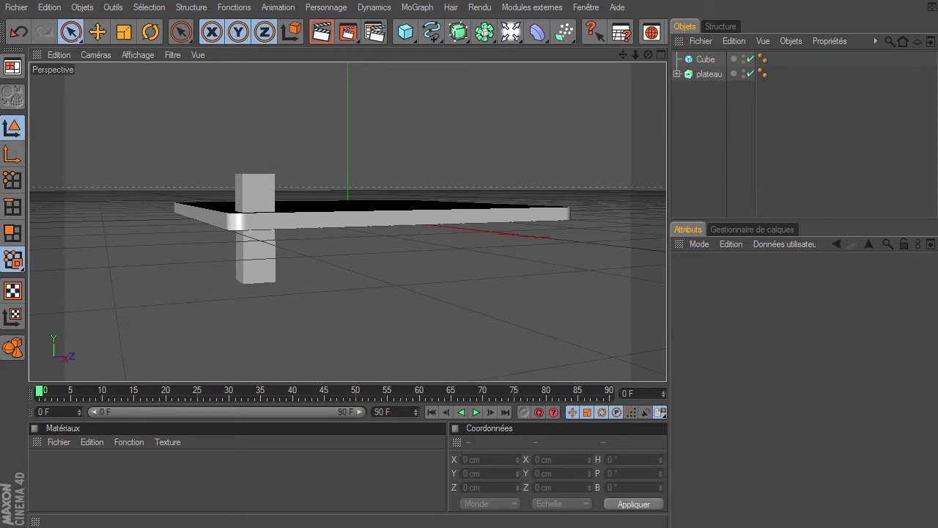
{"action": "key", "text": "alt+Tab"}
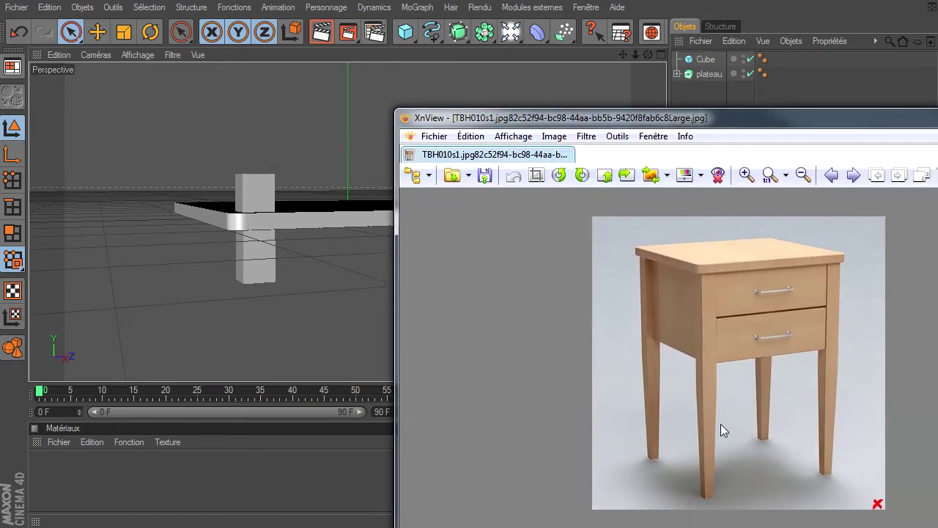
{"action": "left_click_drag", "start_coordinate": [797, 121], "coordinate": [937, 132]}
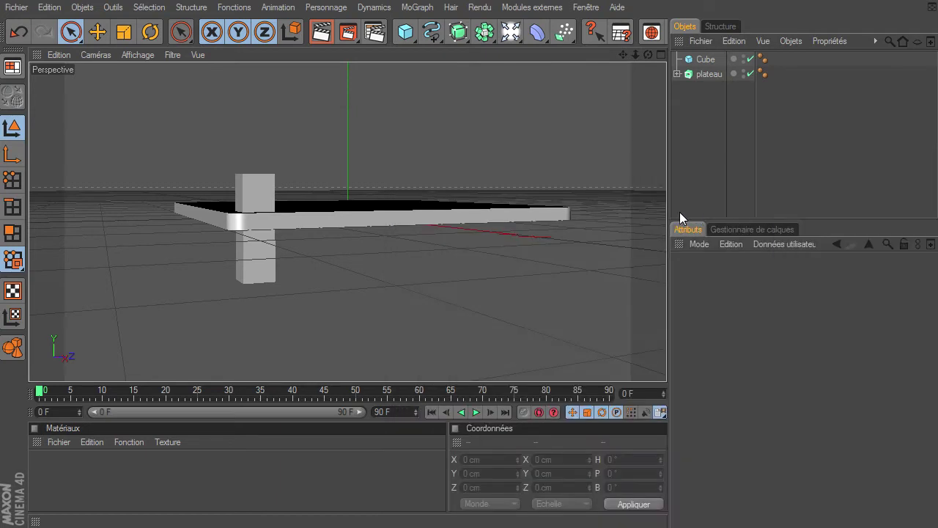
{"action": "left_click", "coordinate": [705, 60]}
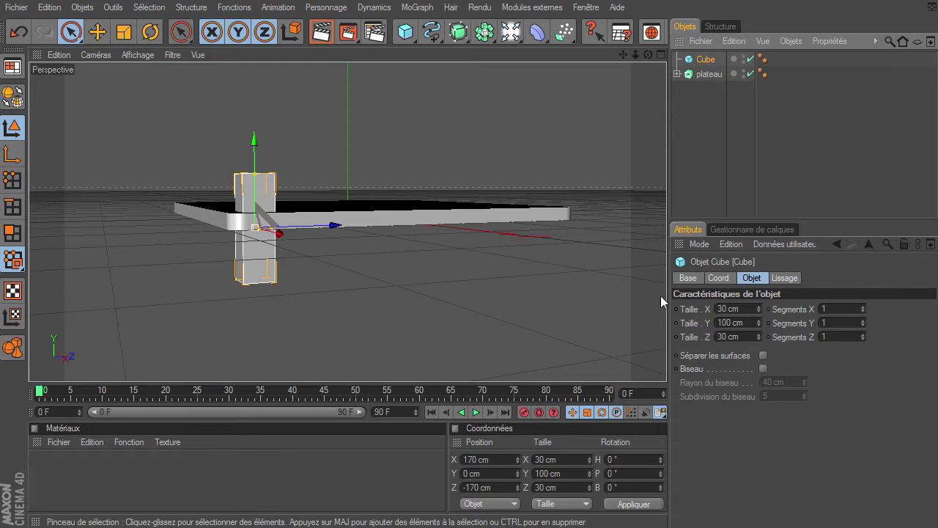
Step: Lower the leg cube and increase its height to 700 cm
{"action": "left_click_drag", "start_coordinate": [254, 138], "coordinate": [255, 224]}
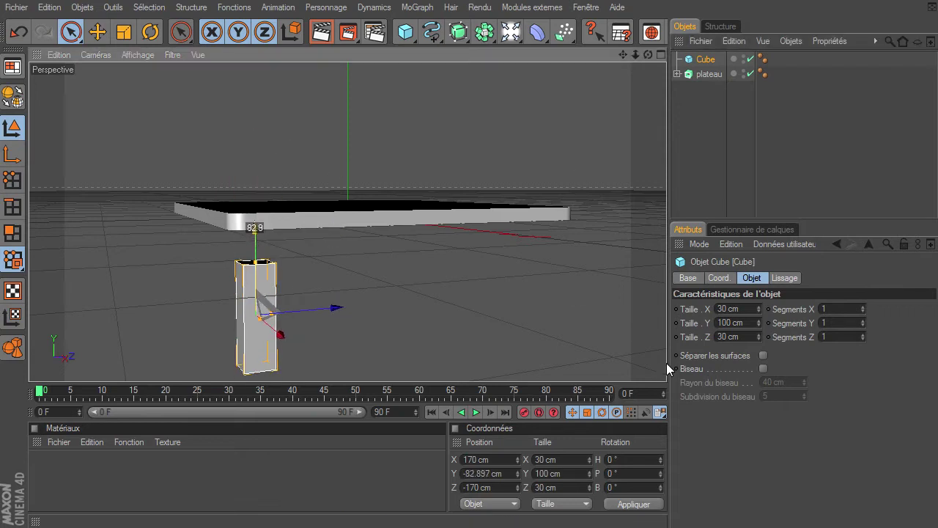
{"action": "left_click", "coordinate": [863, 320]}
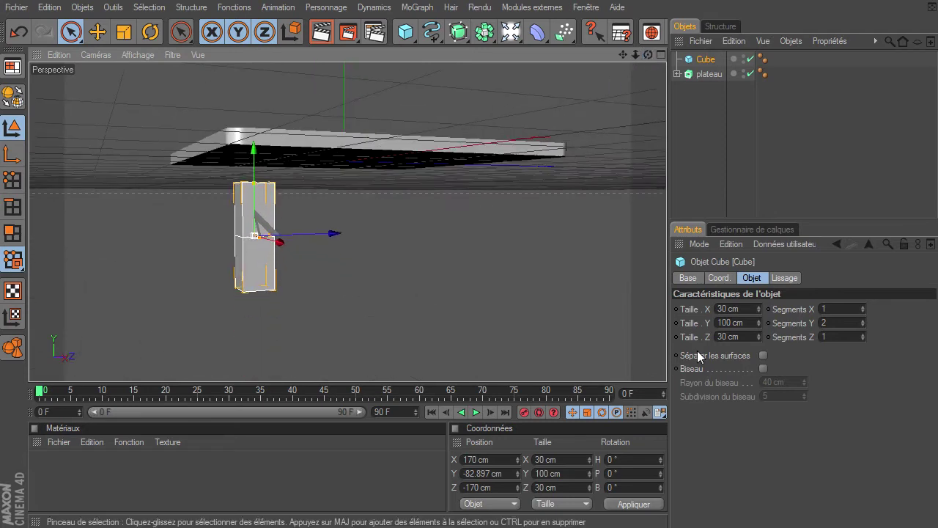
{"action": "double_click", "coordinate": [753, 323]}
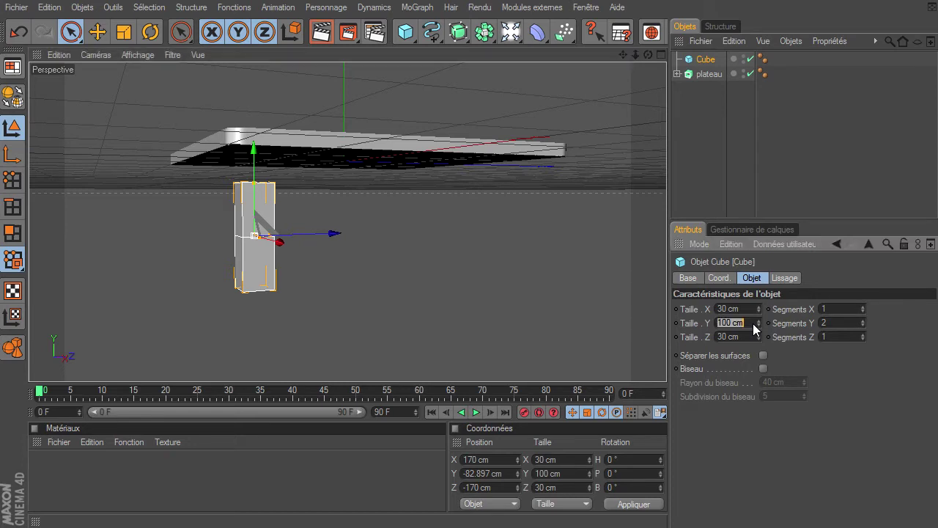
{"action": "type", "text": "700"}
{"action": "key", "text": "Return"}
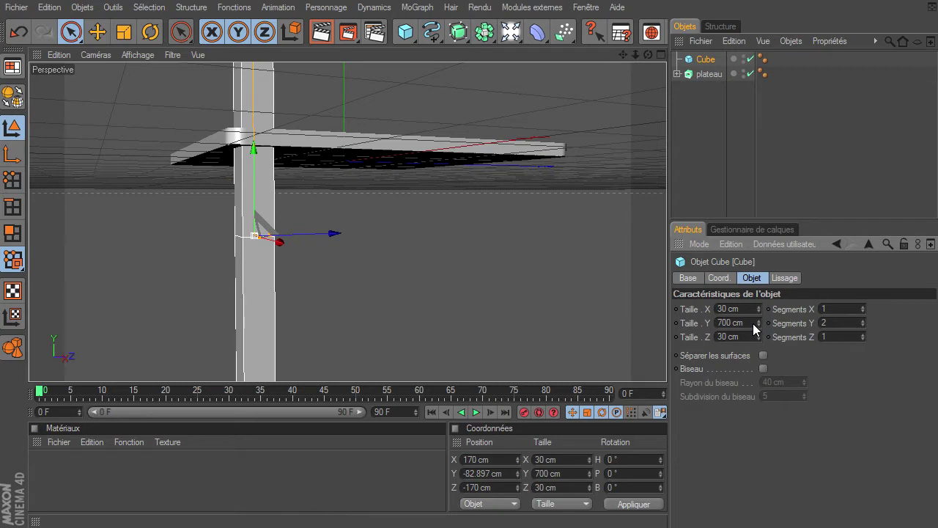
Step: Drag the leg down below the tabletop and reduce its height to 600 cm
{"action": "left_click_drag", "start_coordinate": [635, 54], "coordinate": [666, 363]}
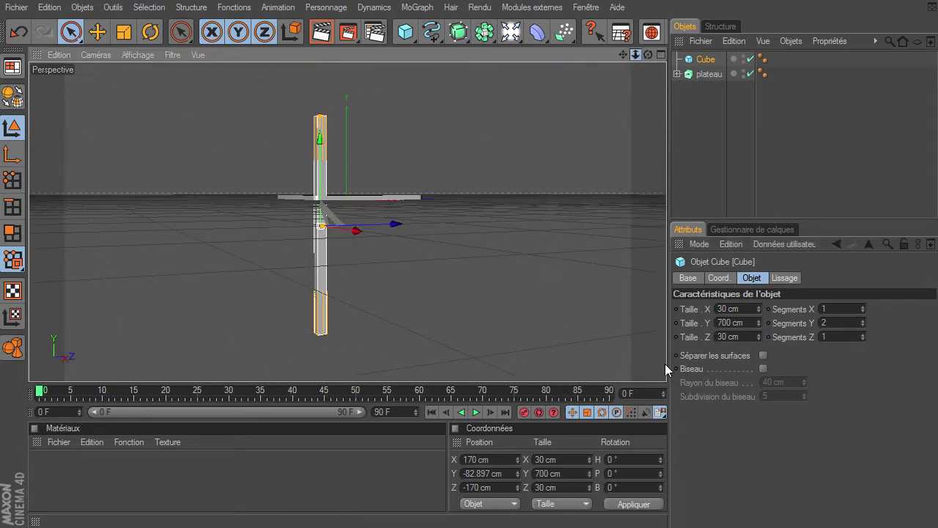
{"action": "left_click_drag", "start_coordinate": [621, 54], "coordinate": [666, 363]}
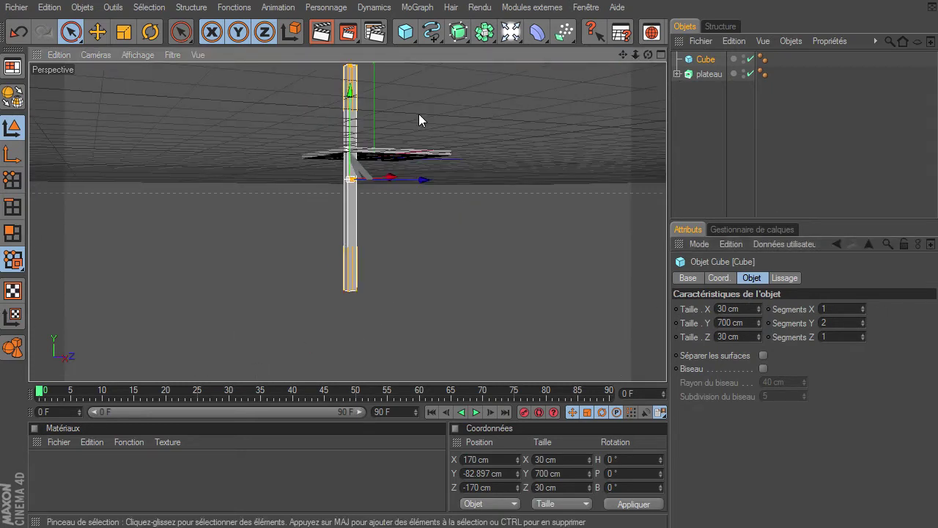
{"action": "left_click_drag", "start_coordinate": [348, 95], "coordinate": [350, 179]}
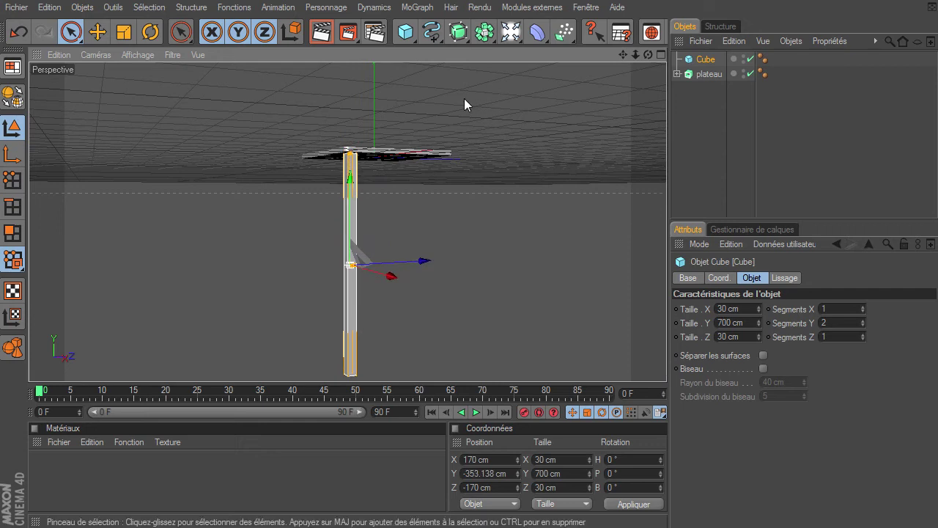
{"action": "left_click_drag", "start_coordinate": [648, 54], "coordinate": [666, 363]}
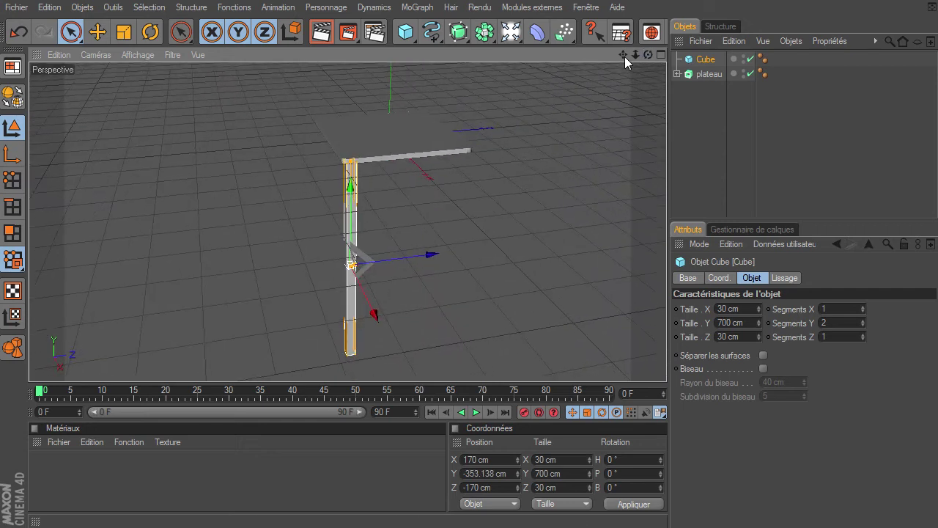
{"action": "left_click_drag", "start_coordinate": [623, 55], "coordinate": [666, 363]}
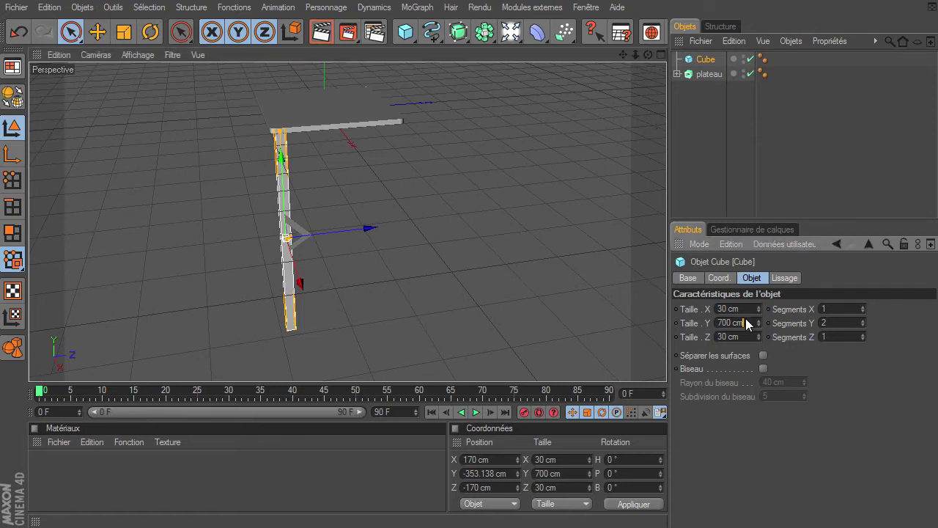
{"action": "type", "text": "600"}
{"action": "key", "text": "Return"}
{"action": "left_click_drag", "start_coordinate": [647, 54], "coordinate": [666, 363]}
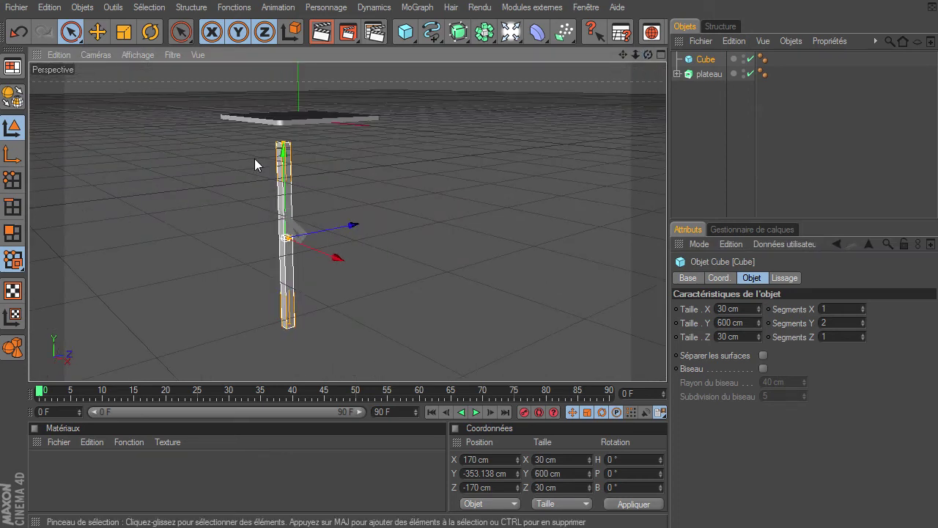
Step: In the front view, raise the leg to Y −298.848 cm so its top meets the tabletop's underside
{"action": "left_click", "coordinate": [661, 55]}
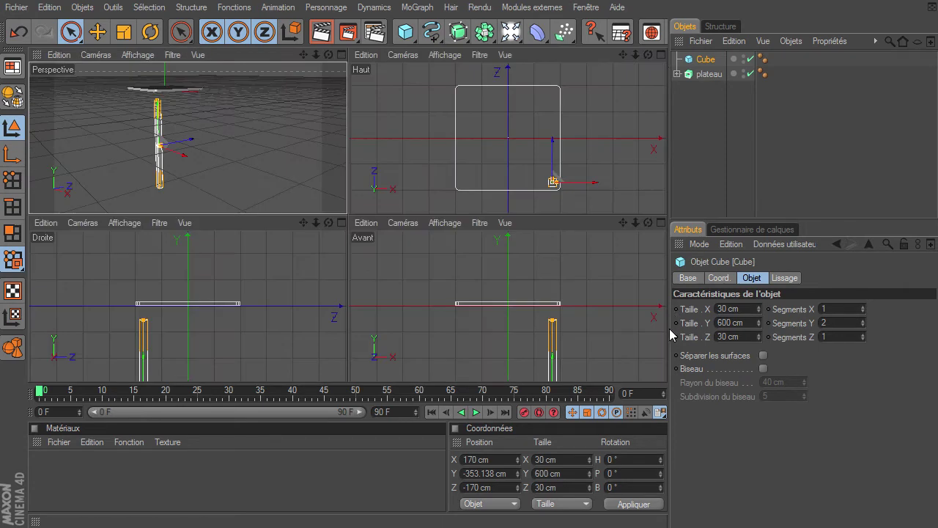
{"action": "left_click", "coordinate": [660, 222]}
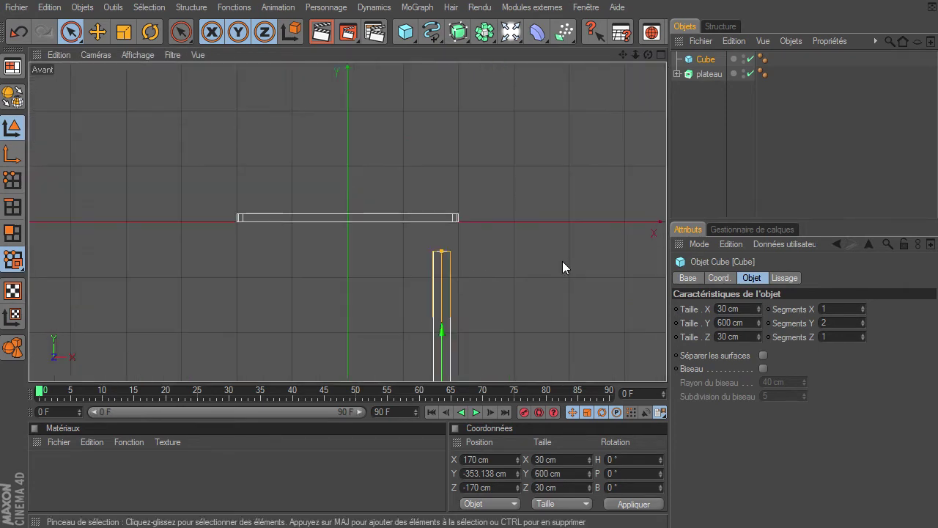
{"action": "left_click_drag", "start_coordinate": [622, 55], "coordinate": [627, 7]}
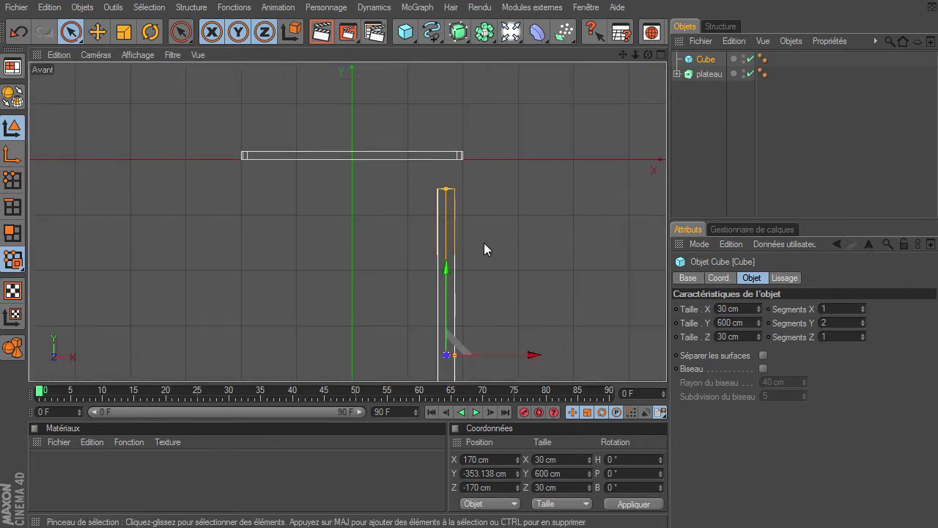
{"action": "left_click_drag", "start_coordinate": [447, 267], "coordinate": [666, 362]}
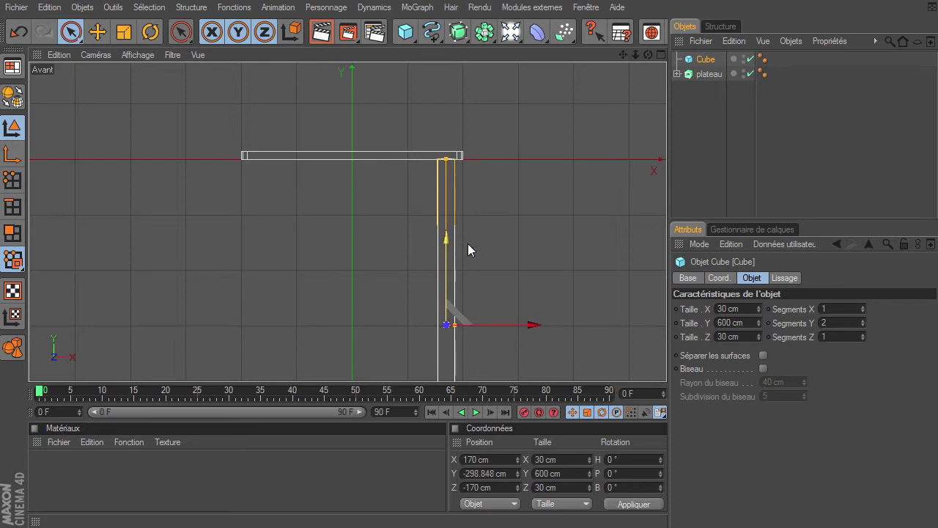
{"action": "left_click", "coordinate": [455, 183]}
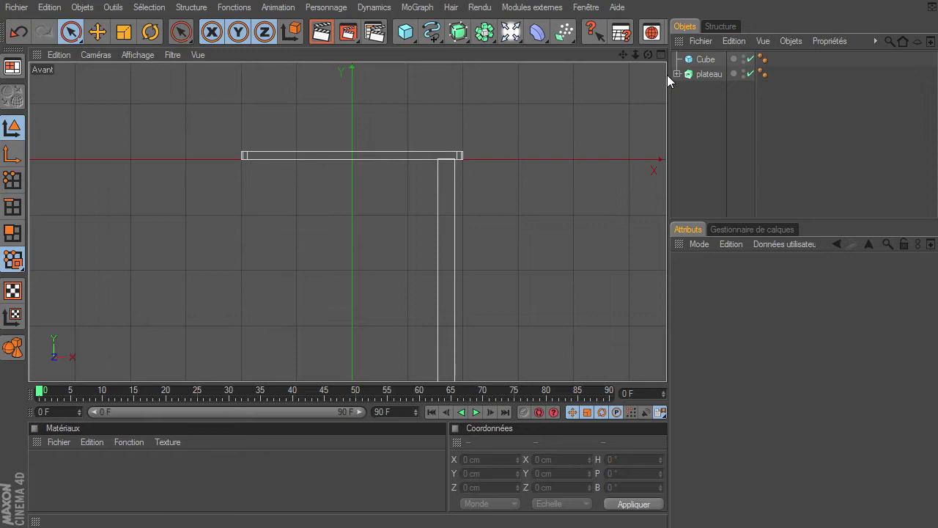
Step: Return to the perspective view, orbit around the table and reselect the leg Cube
{"action": "left_click", "coordinate": [661, 56]}
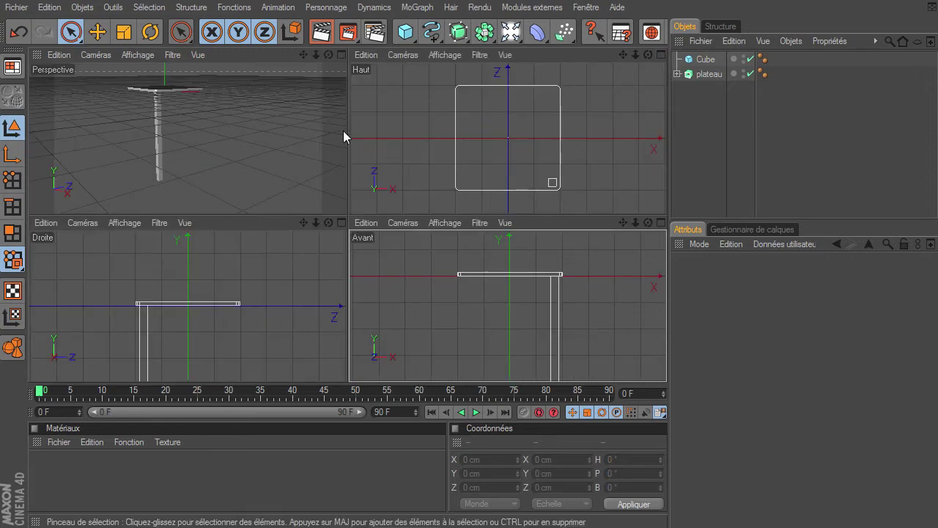
{"action": "left_click", "coordinate": [342, 54]}
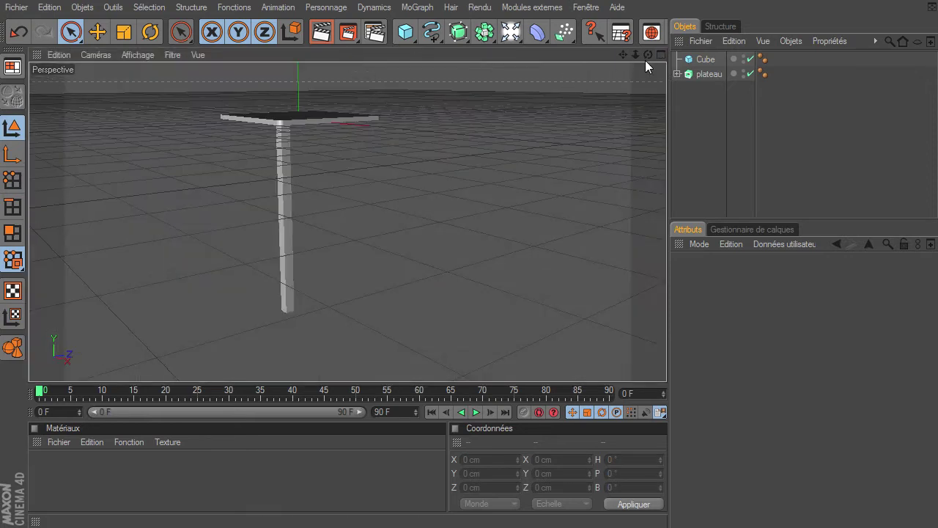
{"action": "left_click_drag", "start_coordinate": [647, 54], "coordinate": [666, 363]}
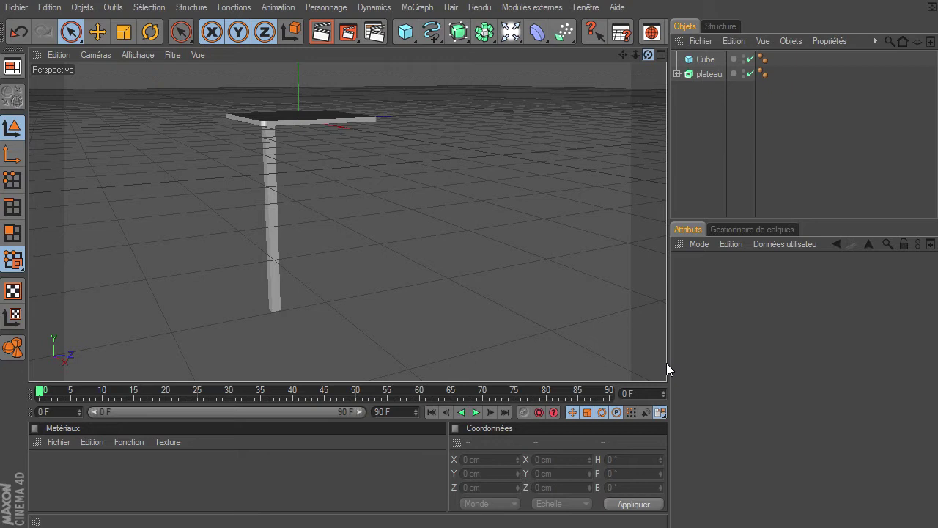
{"action": "left_click", "coordinate": [707, 60]}
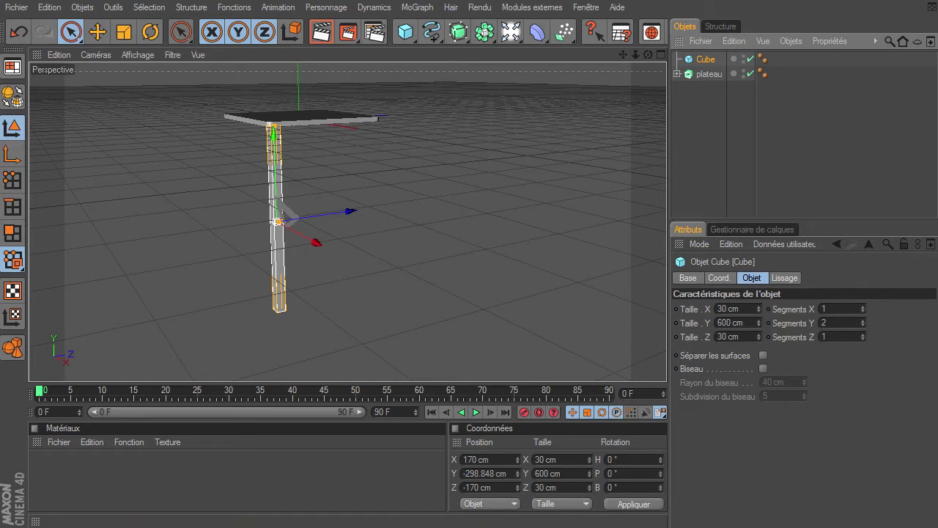
{"action": "key", "text": "alt+Tab"}
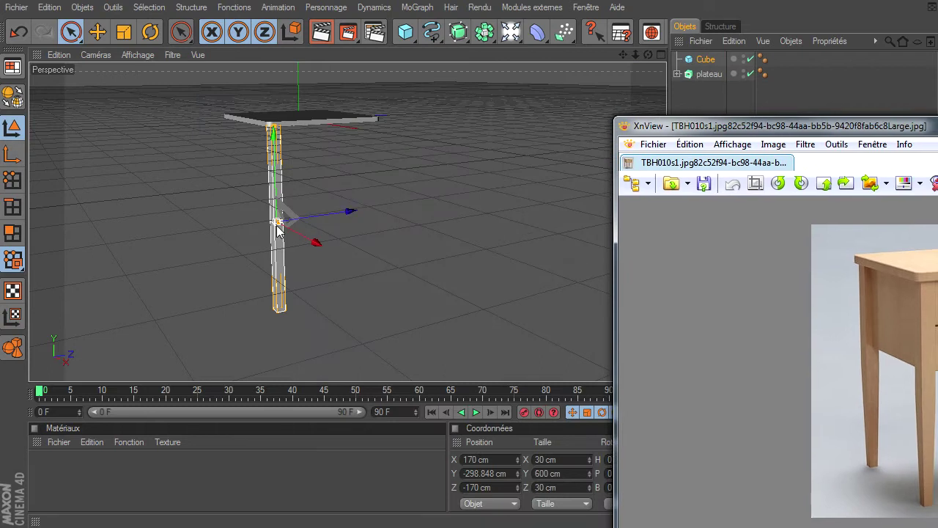
{"action": "left_click", "coordinate": [427, 274]}
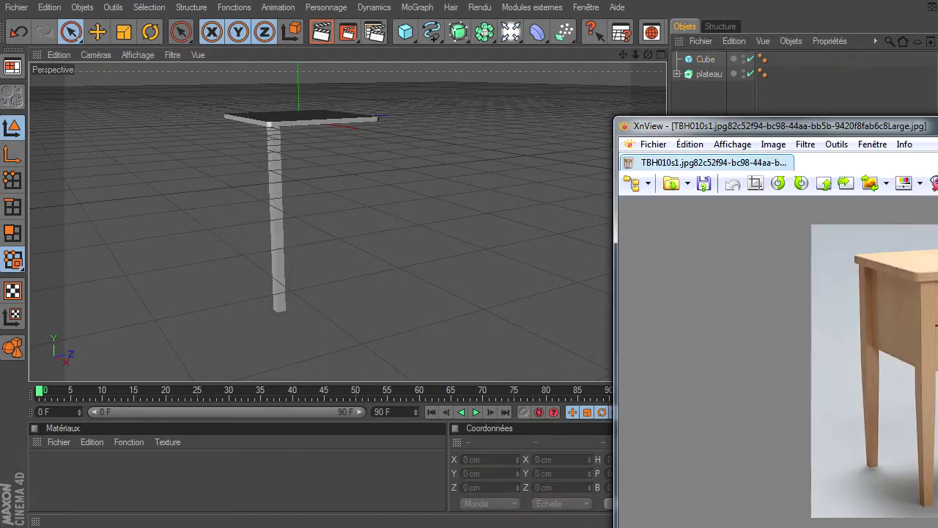
{"action": "left_click_drag", "start_coordinate": [930, 126], "coordinate": [741, 67]}
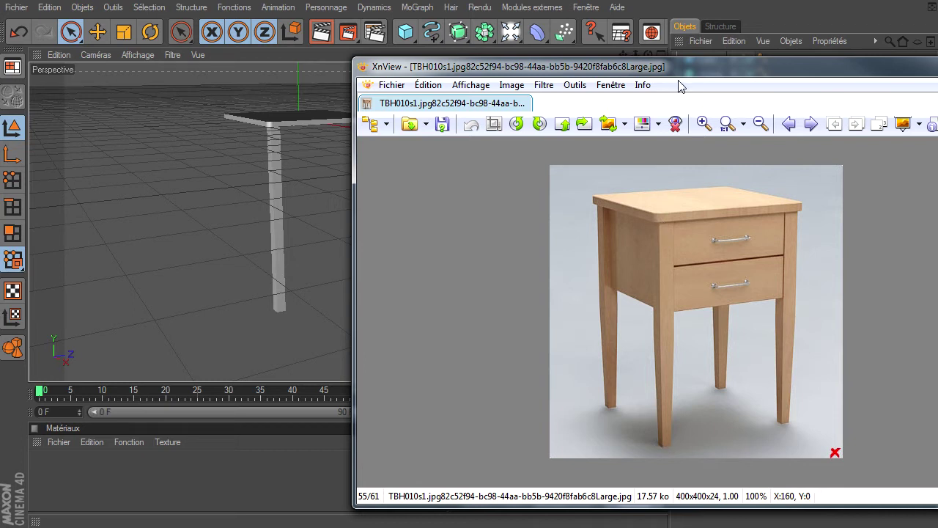
{"action": "left_click_drag", "start_coordinate": [681, 66], "coordinate": [937, 86]}
{"action": "left_click", "coordinate": [509, 113]}
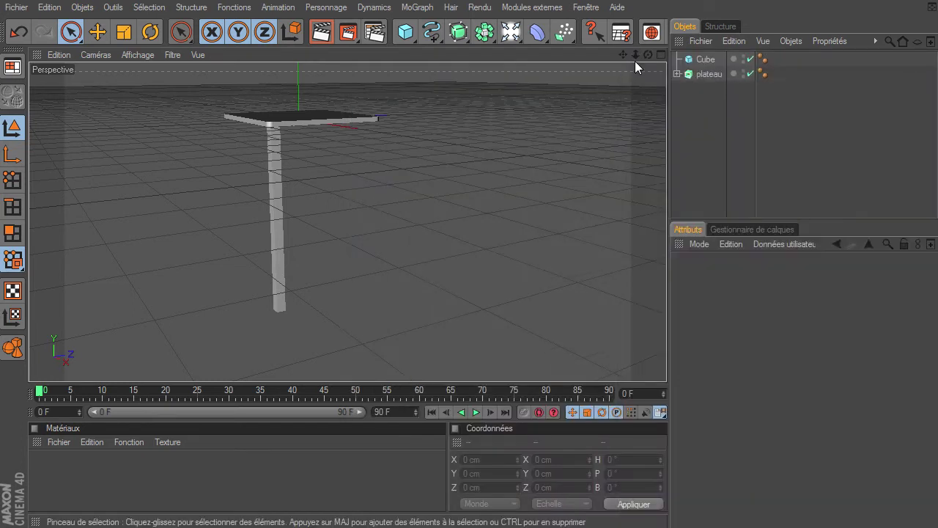
Step: Turn on bevelling for the leg Cube with a 0.5 cm radius
{"action": "left_click_drag", "start_coordinate": [635, 58], "coordinate": [666, 363]}
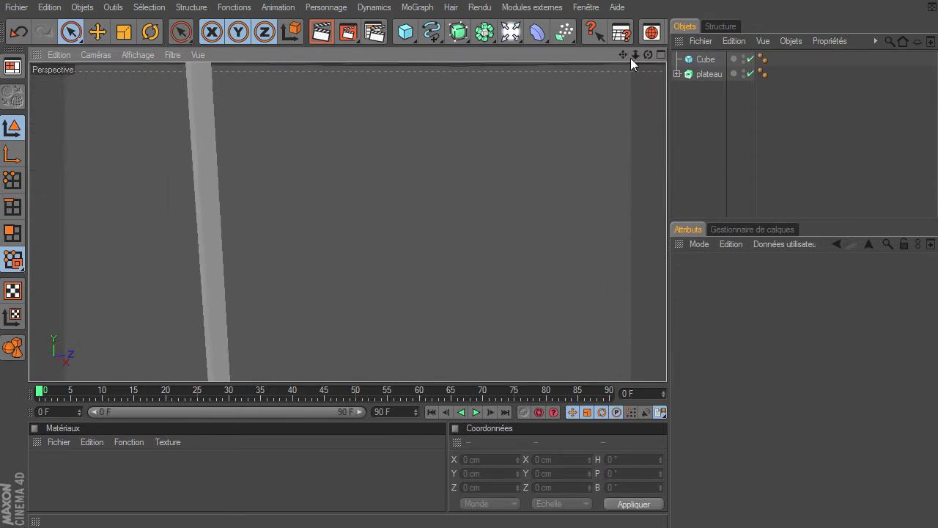
{"action": "scroll", "coordinate": [666, 362], "scroll_direction": "down", "scroll_amount": 5}
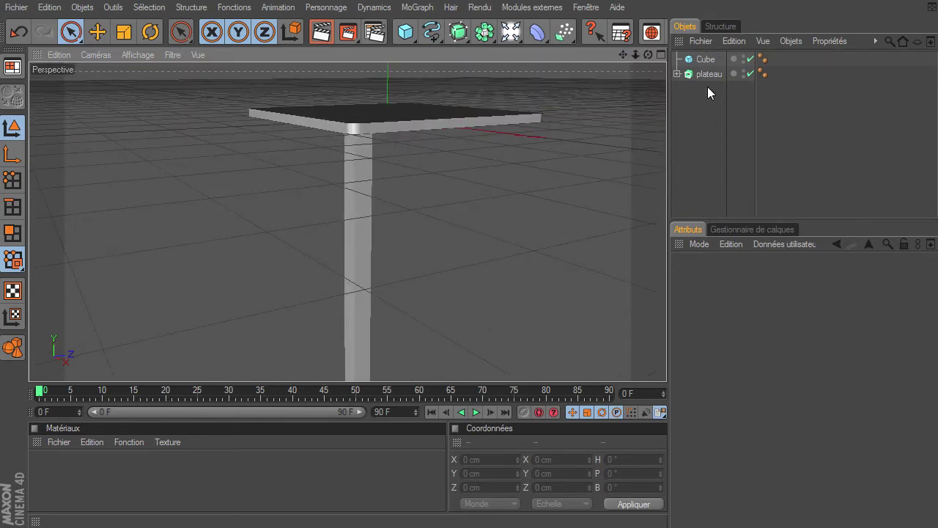
{"action": "left_click", "coordinate": [705, 58]}
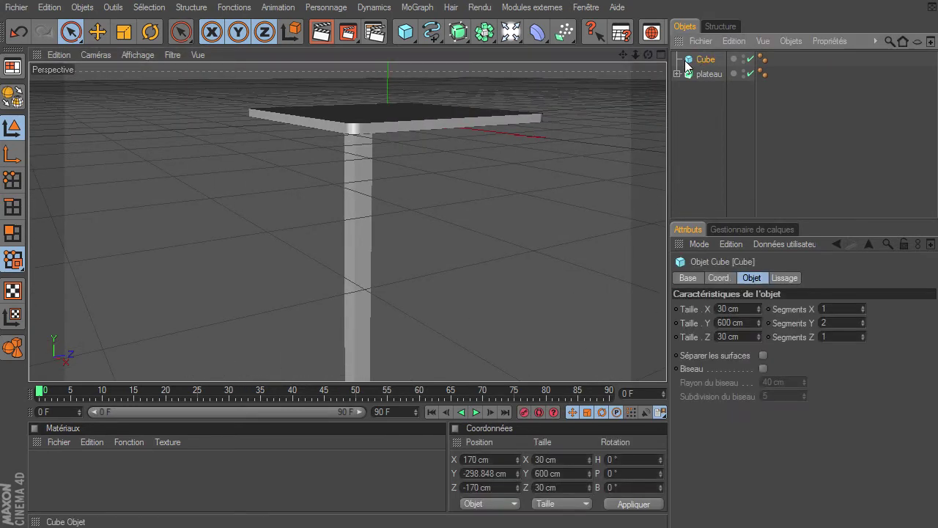
{"action": "left_click", "coordinate": [762, 368]}
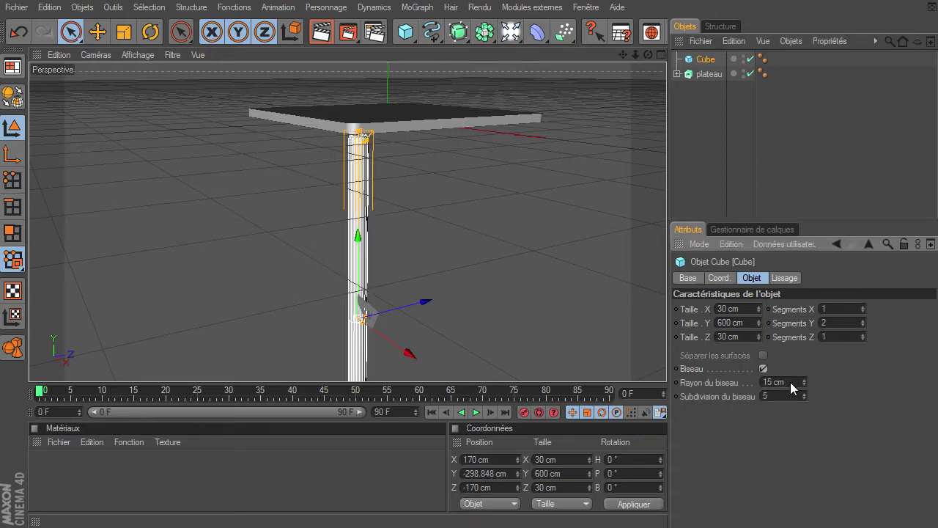
{"action": "type", "text": "0.5"}
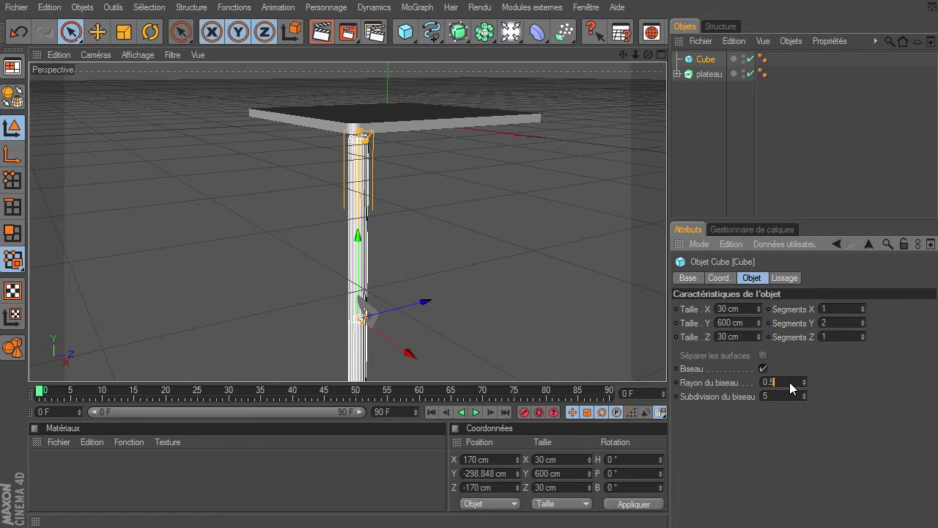
{"action": "key", "text": "Return"}
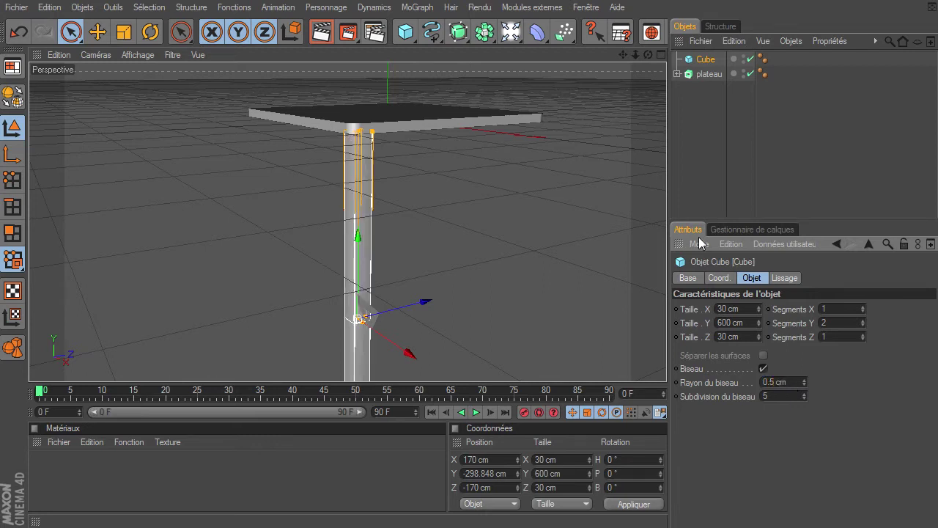
{"action": "left_click", "coordinate": [693, 183]}
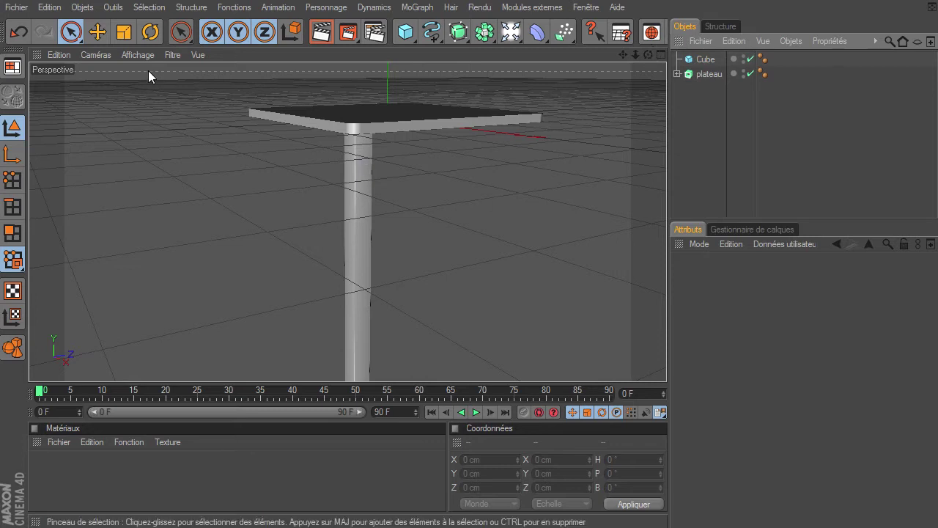
Step: Hide the viewport floor grid through the display filter and reframe the table
{"action": "left_click", "coordinate": [129, 55]}
{"action": "mouse_move", "coordinate": [173, 55]}
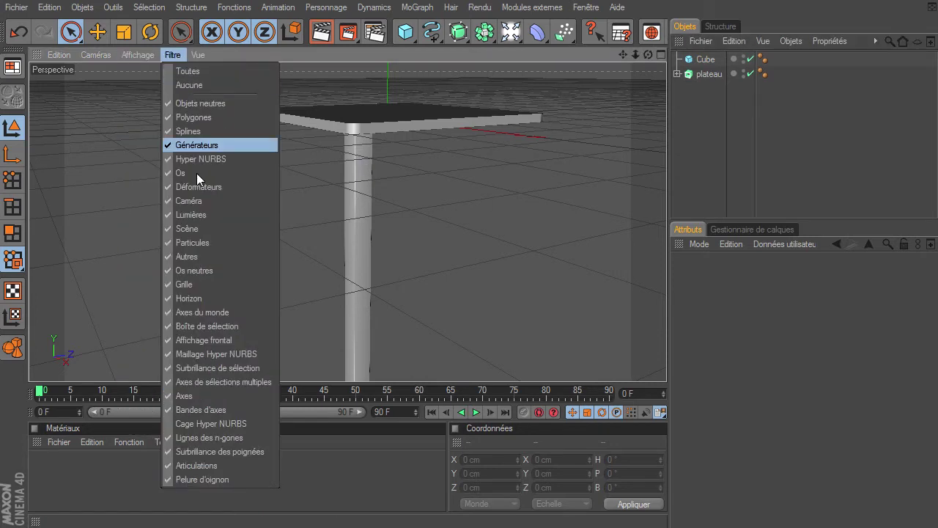
{"action": "left_click", "coordinate": [201, 283]}
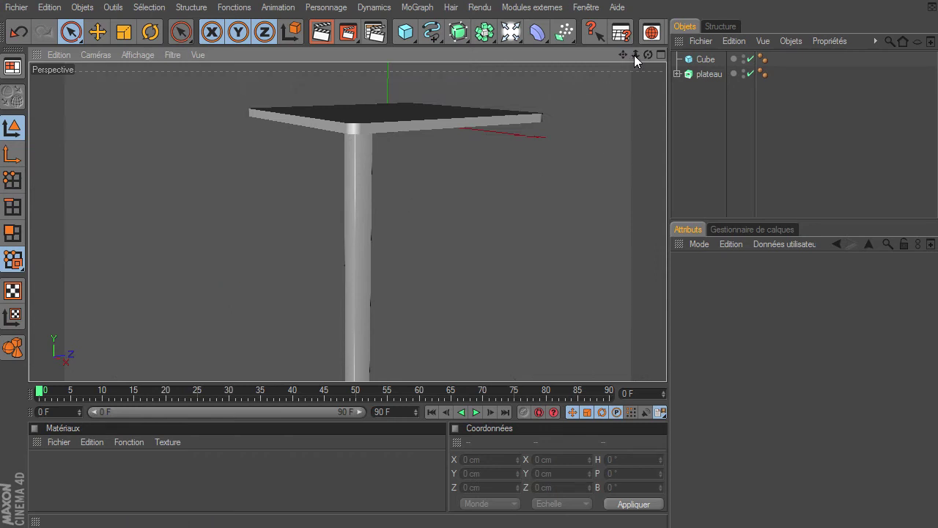
{"action": "left_click_drag", "start_coordinate": [635, 56], "coordinate": [666, 363]}
{"action": "left_click_drag", "start_coordinate": [624, 54], "coordinate": [667, 363]}
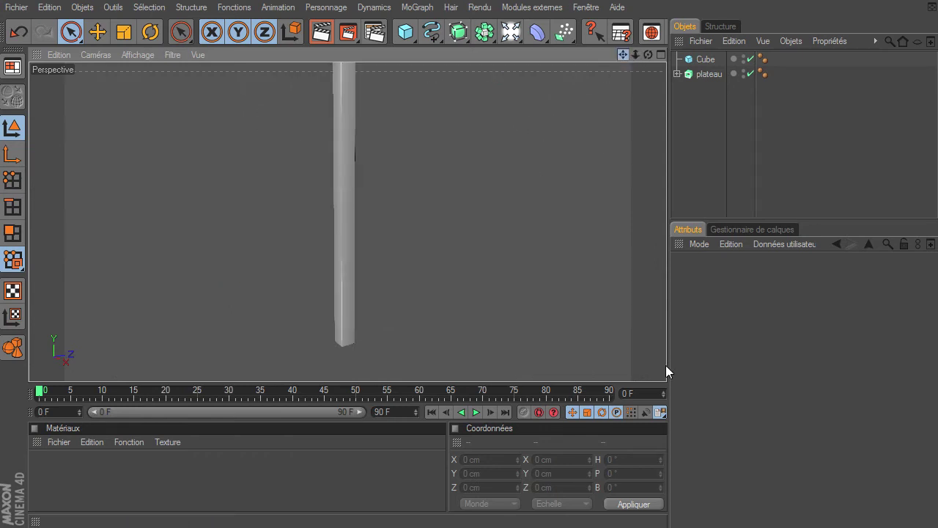
Step: Make the leg editable and box-select its bottom points, including hidden ones, in the front view
{"action": "left_click", "coordinate": [705, 59]}
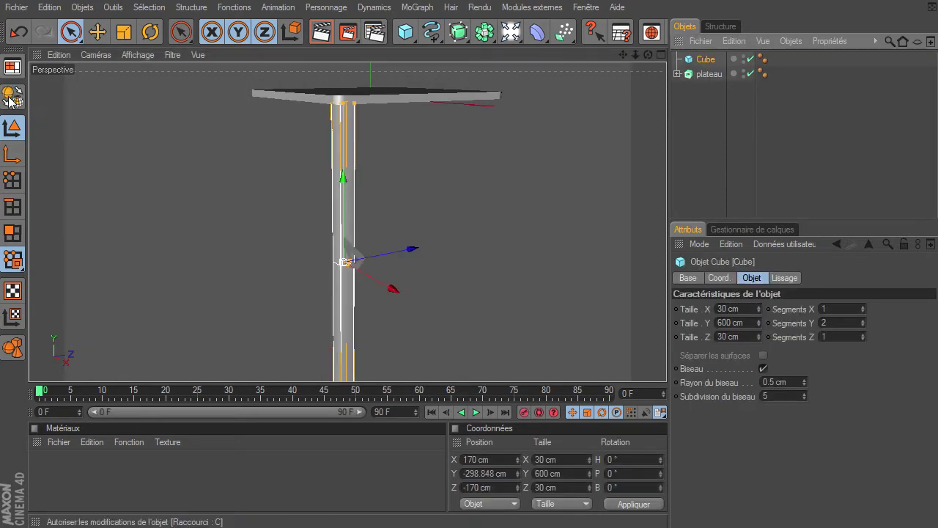
{"action": "left_click", "coordinate": [15, 95]}
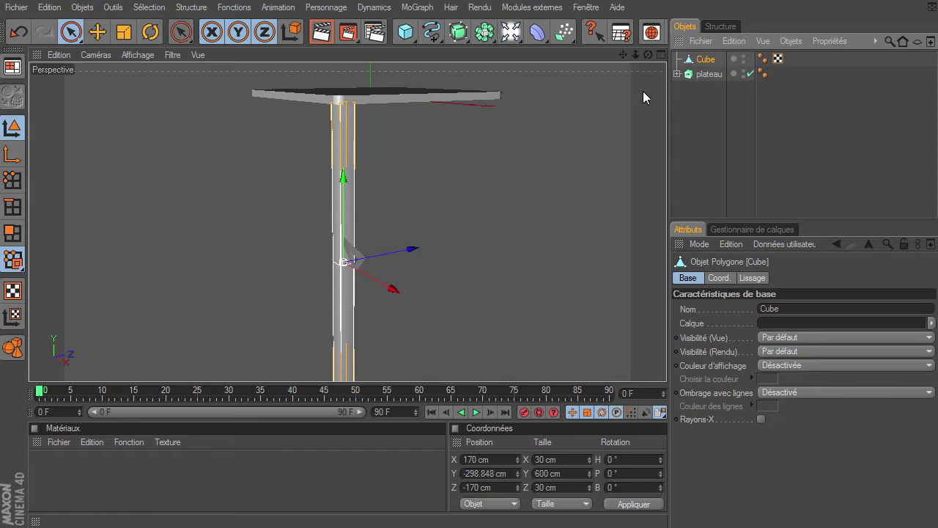
{"action": "left_click_drag", "start_coordinate": [622, 55], "coordinate": [667, 359]}
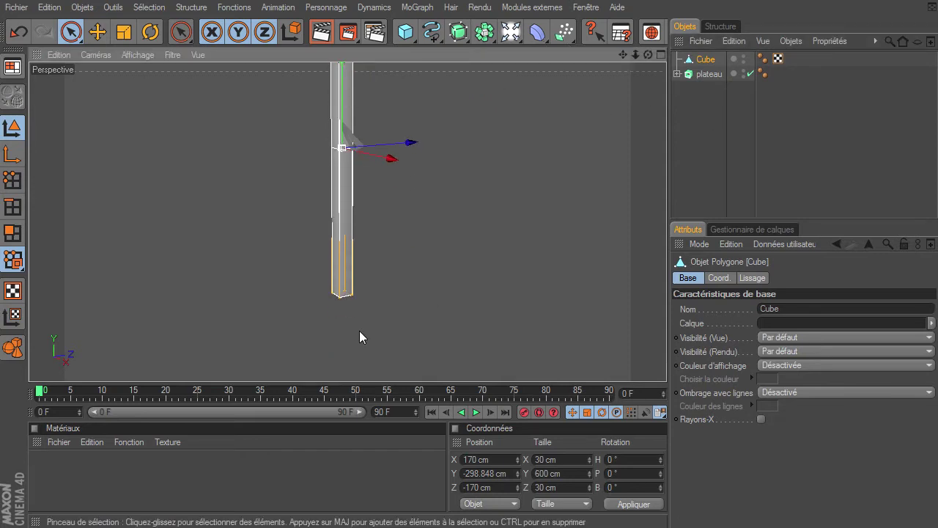
{"action": "left_click", "coordinate": [663, 54]}
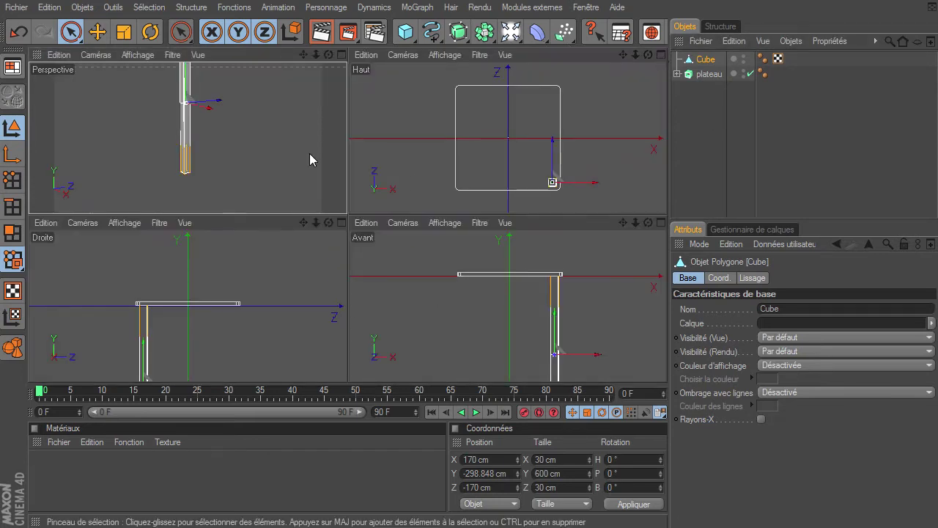
{"action": "left_click_drag", "start_coordinate": [624, 223], "coordinate": [667, 362]}
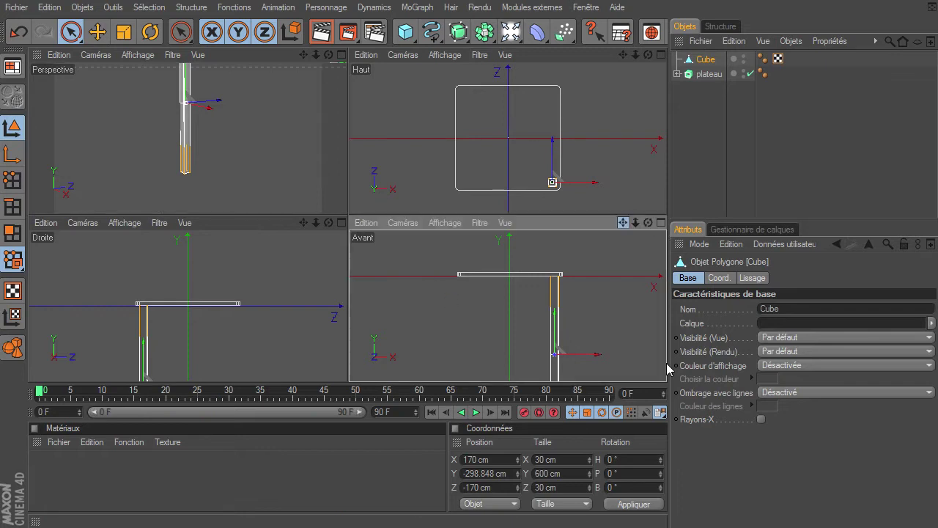
{"action": "left_click", "coordinate": [13, 180]}
{"action": "left_click_drag", "start_coordinate": [71, 31], "coordinate": [117, 50]}
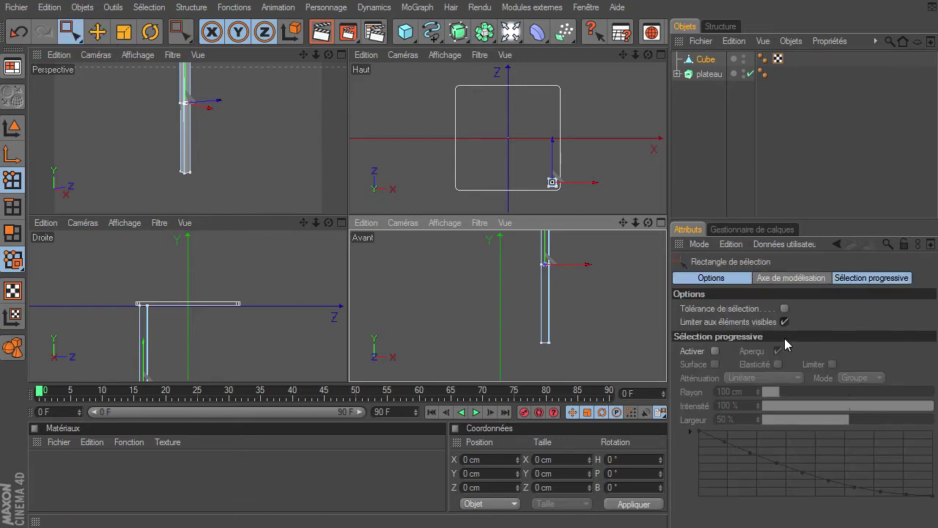
{"action": "left_click", "coordinate": [784, 321]}
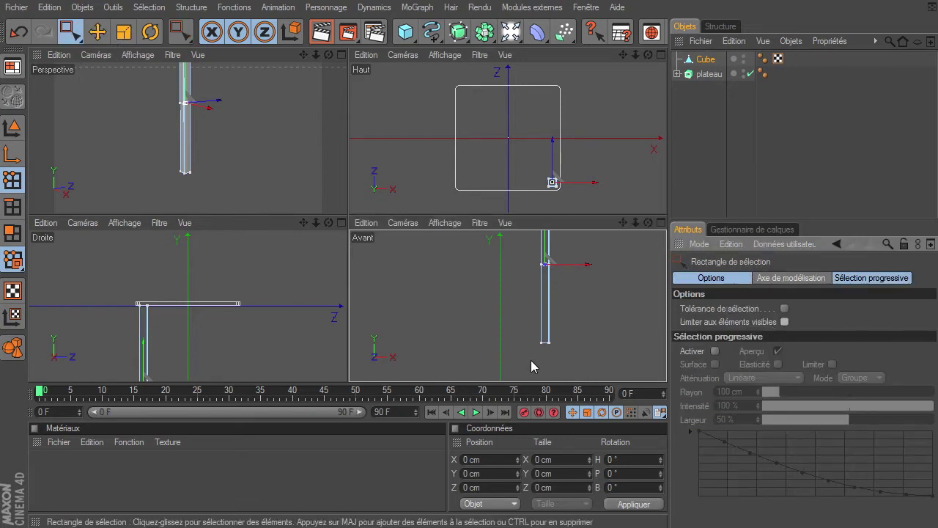
{"action": "left_click_drag", "start_coordinate": [531, 359], "coordinate": [586, 328]}
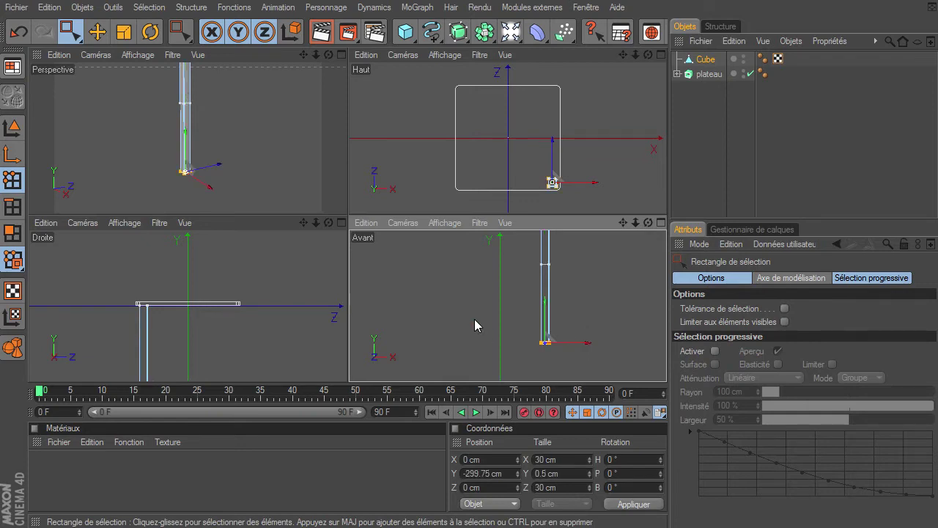
Step: Scale the leg's bottom points down to 25 cm square, then return to model mode
{"action": "left_click", "coordinate": [342, 55]}
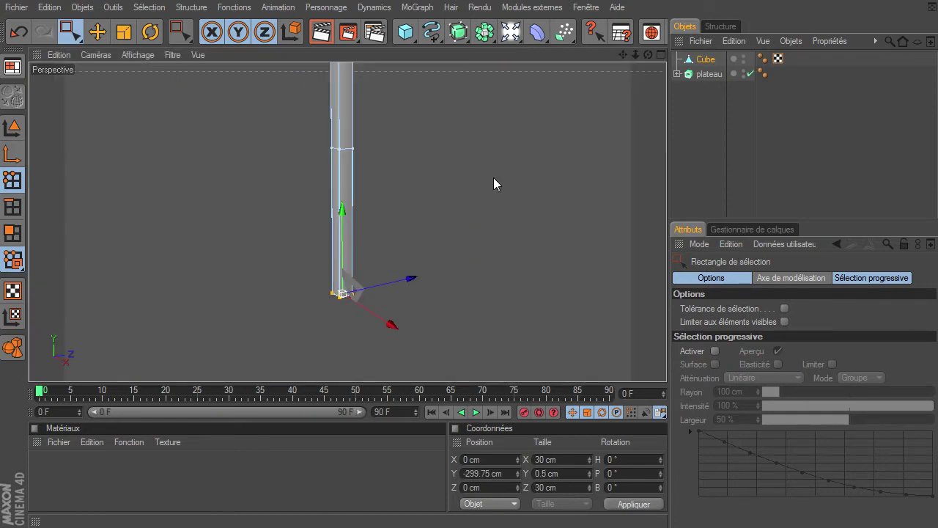
{"action": "left_click_drag", "start_coordinate": [634, 57], "coordinate": [666, 363]}
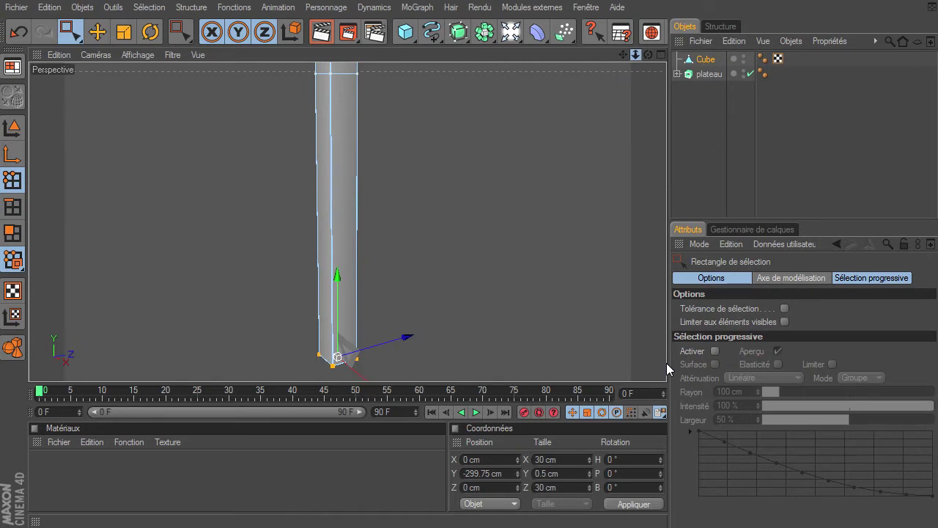
{"action": "left_click_drag", "start_coordinate": [624, 56], "coordinate": [666, 363]}
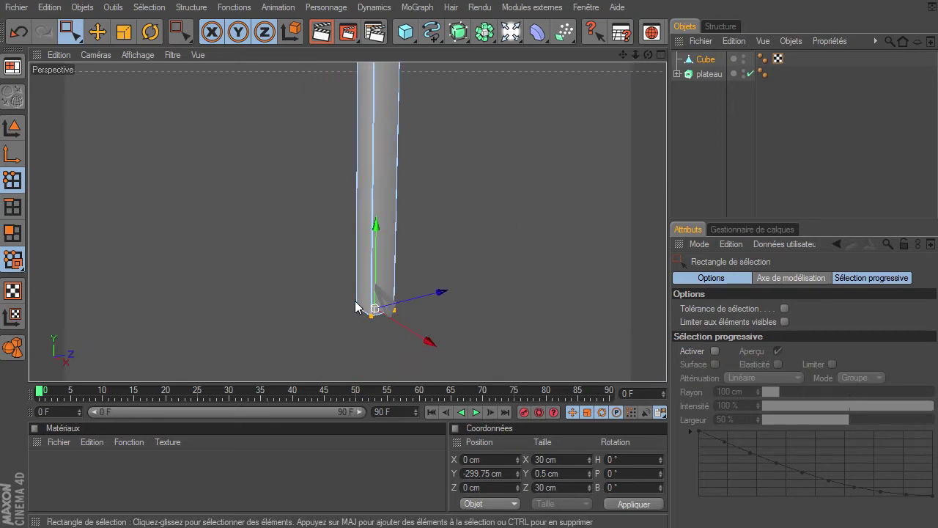
{"action": "left_click", "coordinate": [125, 35]}
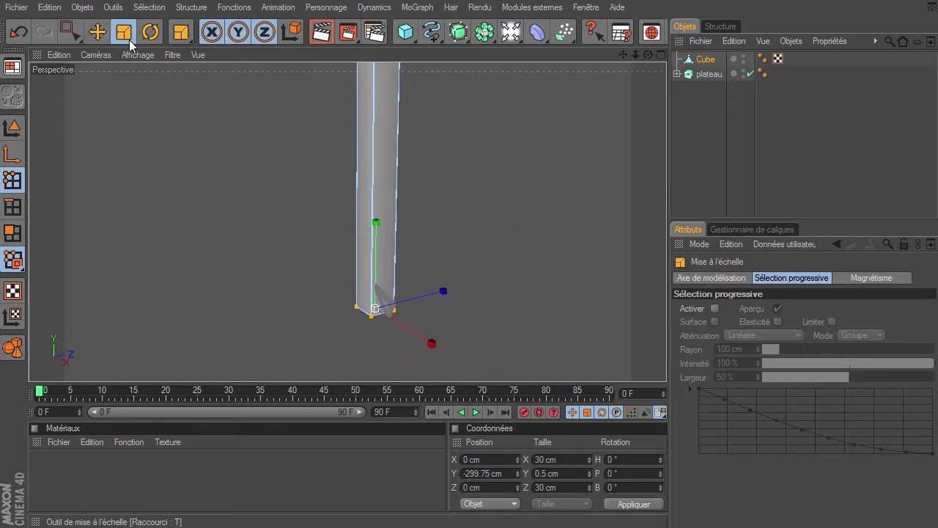
{"action": "left_click_drag", "start_coordinate": [383, 302], "coordinate": [387, 301]}
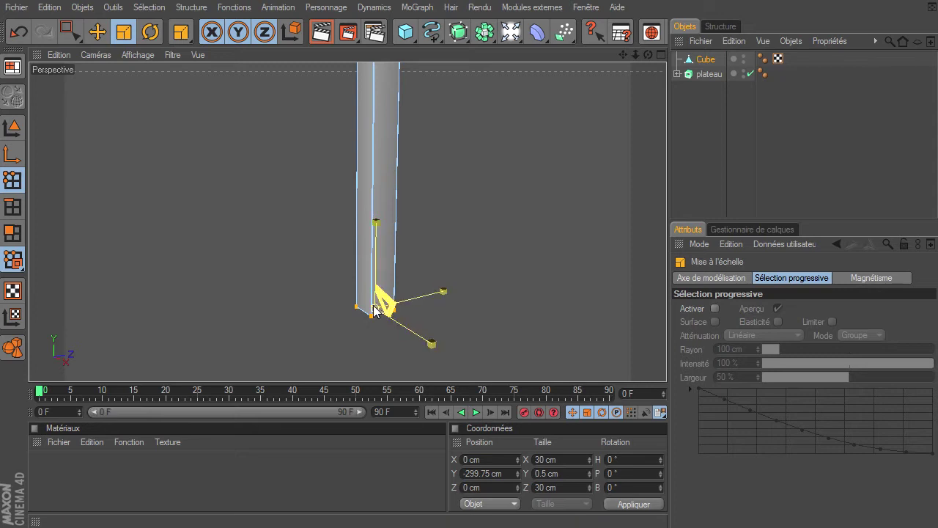
{"action": "left_click_drag", "start_coordinate": [666, 363], "coordinate": [666, 363]}
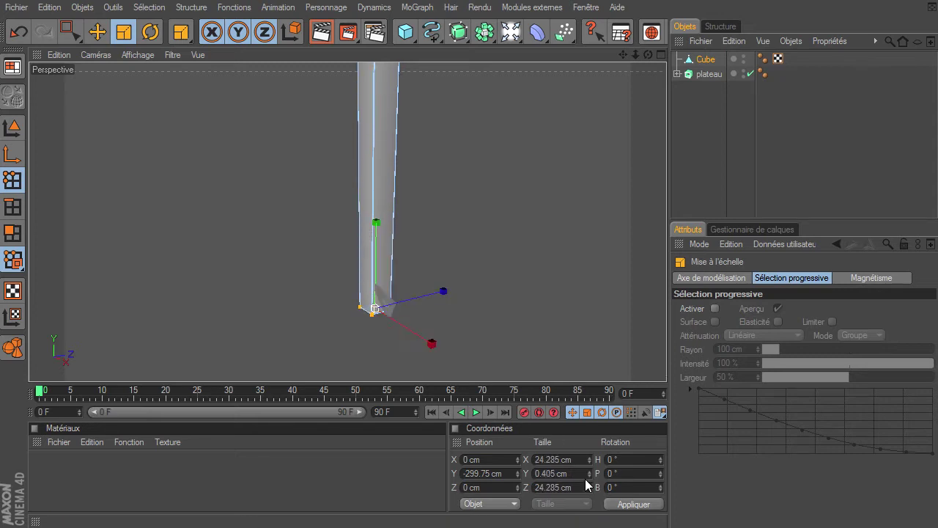
{"action": "left_click", "coordinate": [569, 454]}
{"action": "type", "text": "2"}
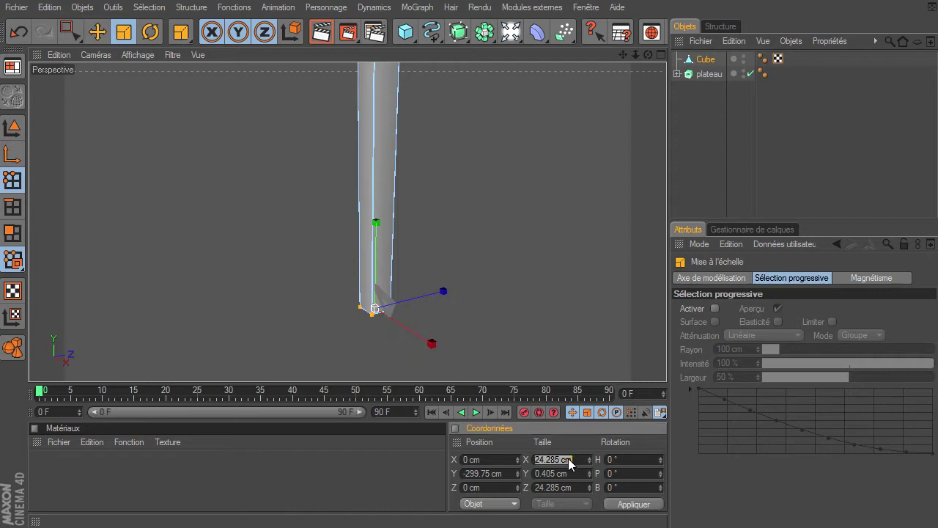
{"action": "left_click", "coordinate": [571, 487]}
{"action": "type", "text": "25"}
{"action": "key", "text": "Return"}
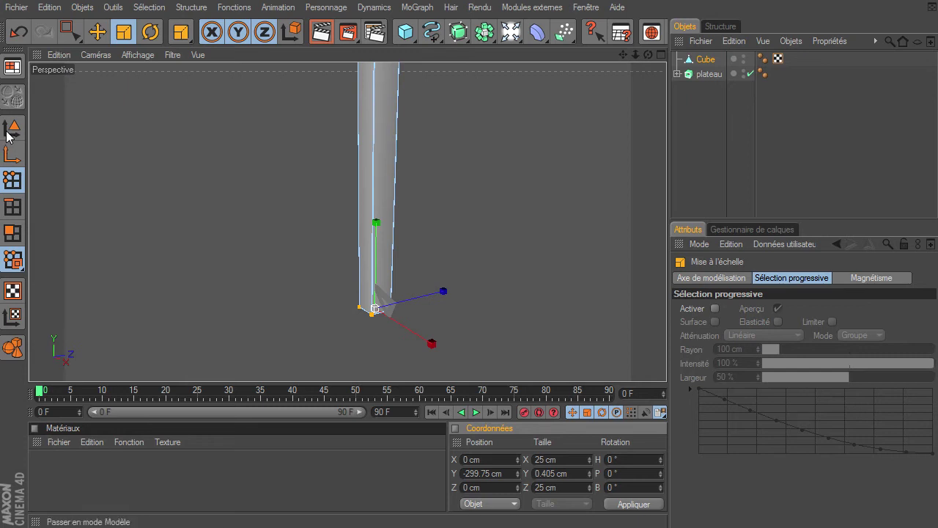
{"action": "left_click", "coordinate": [13, 127]}
{"action": "left_click", "coordinate": [317, 192]}
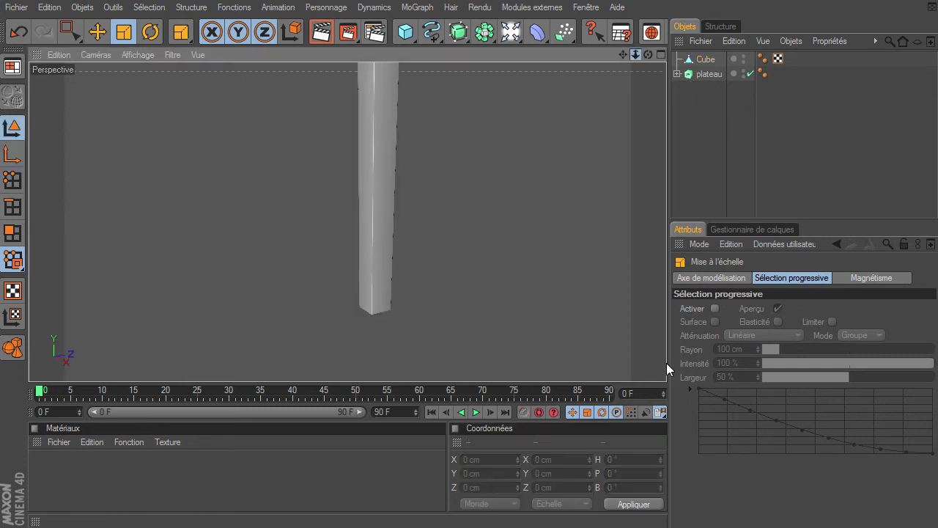
Step: Orbit to inspect the taper, then frame the tabletop and full leg in the front and side views
{"action": "scroll", "coordinate": [666, 363], "scroll_direction": "down", "scroll_amount": 3}
{"action": "left_click_drag", "start_coordinate": [623, 55], "coordinate": [666, 363]}
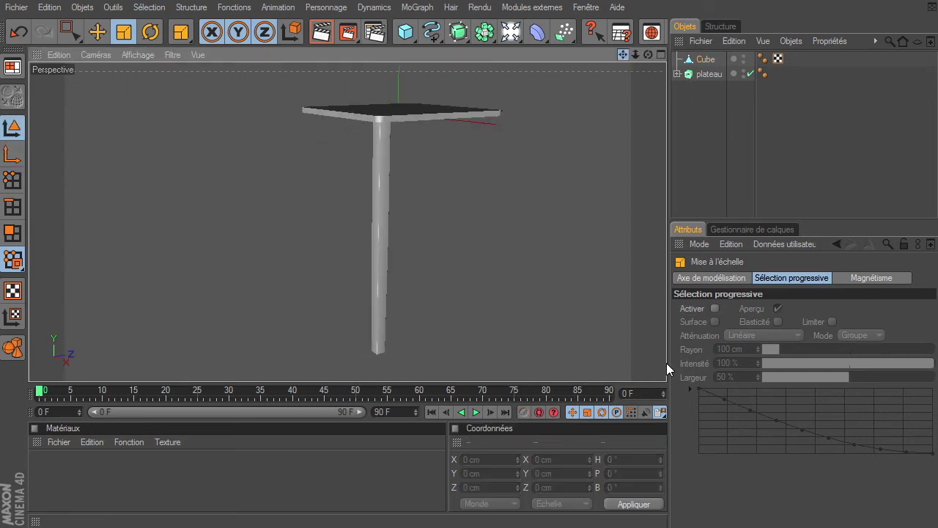
{"action": "mouse_move", "coordinate": [648, 55]}
{"action": "left_mouse_down"}
{"action": "mouse_move", "coordinate": [667, 363]}
{"action": "mouse_move", "coordinate": [675, 368]}
{"action": "mouse_move", "coordinate": [666, 362]}
{"action": "left_mouse_up"}
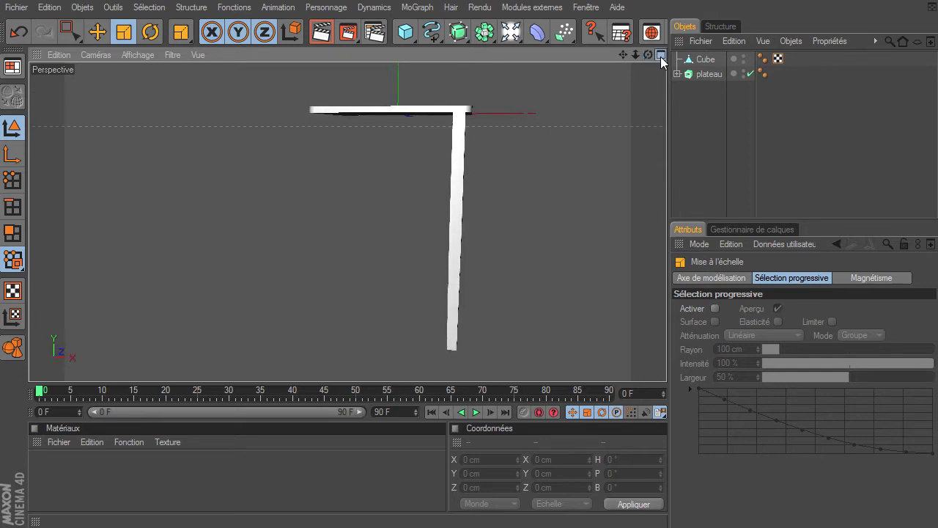
{"action": "left_click", "coordinate": [660, 56]}
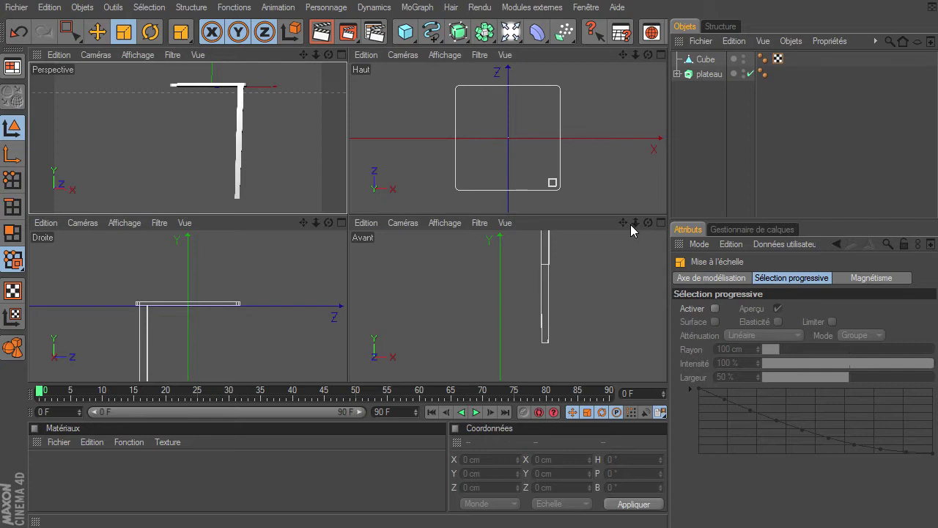
{"action": "left_click_drag", "start_coordinate": [630, 225], "coordinate": [666, 363]}
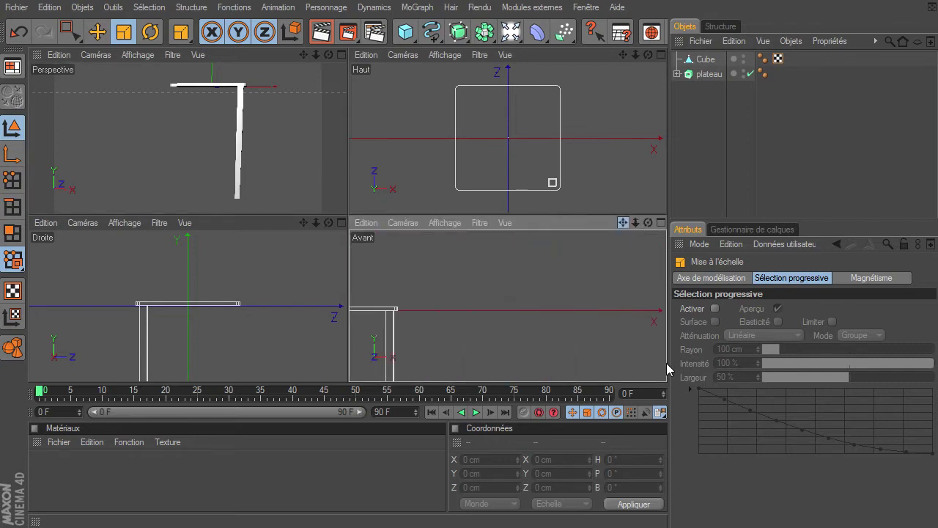
{"action": "left_click_drag", "start_coordinate": [622, 222], "coordinate": [666, 363]}
{"action": "left_click_drag", "start_coordinate": [624, 223], "coordinate": [666, 363]}
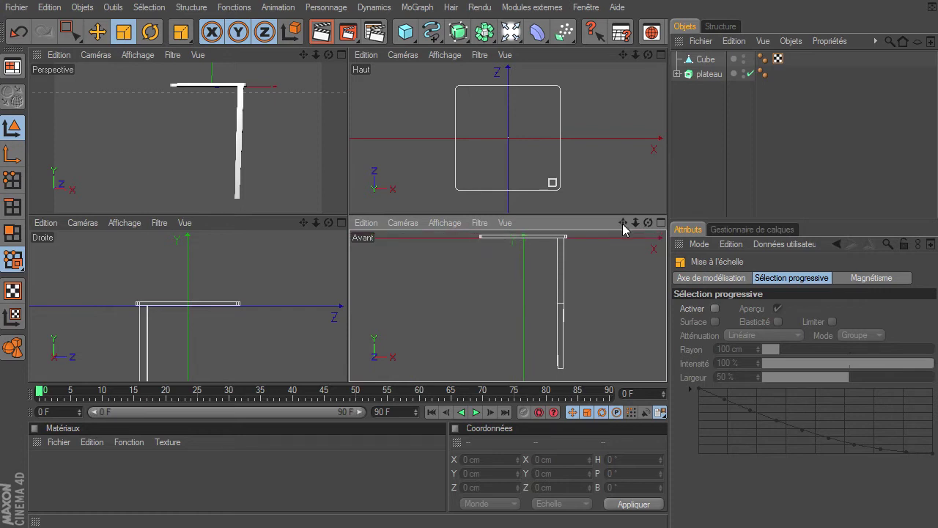
{"action": "left_click_drag", "start_coordinate": [302, 222], "coordinate": [347, 362]}
{"action": "left_click_drag", "start_coordinate": [317, 224], "coordinate": [347, 363]}
{"action": "left_click_drag", "start_coordinate": [304, 225], "coordinate": [347, 363]}
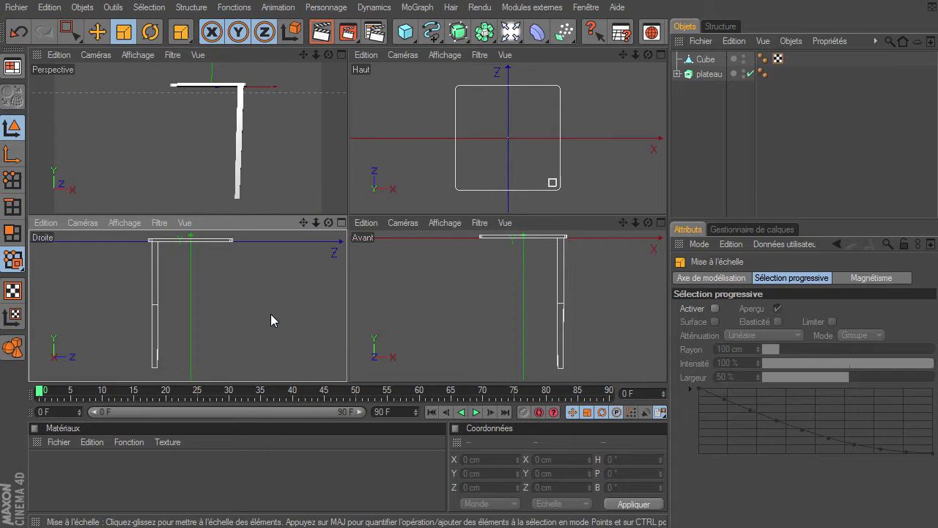
Step: Shrink the leg's bottom points to 20 × 20 cm and switch back to Live Selection
{"action": "left_click", "coordinate": [705, 60]}
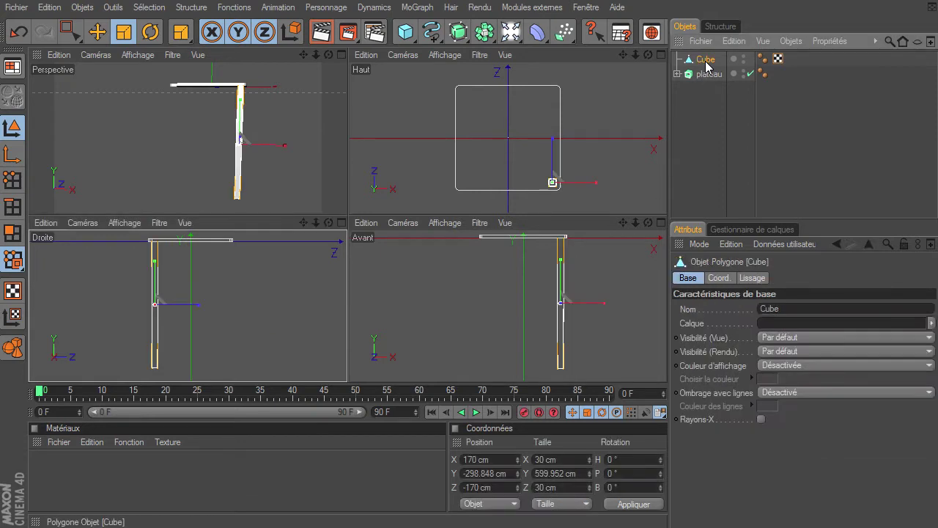
{"action": "left_click", "coordinate": [11, 176]}
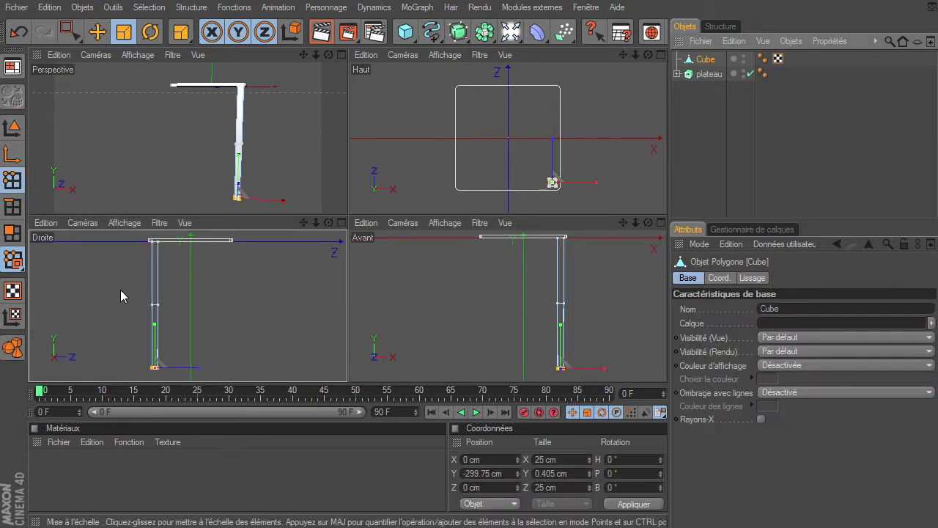
{"action": "left_click_drag", "start_coordinate": [329, 55], "coordinate": [345, 215]}
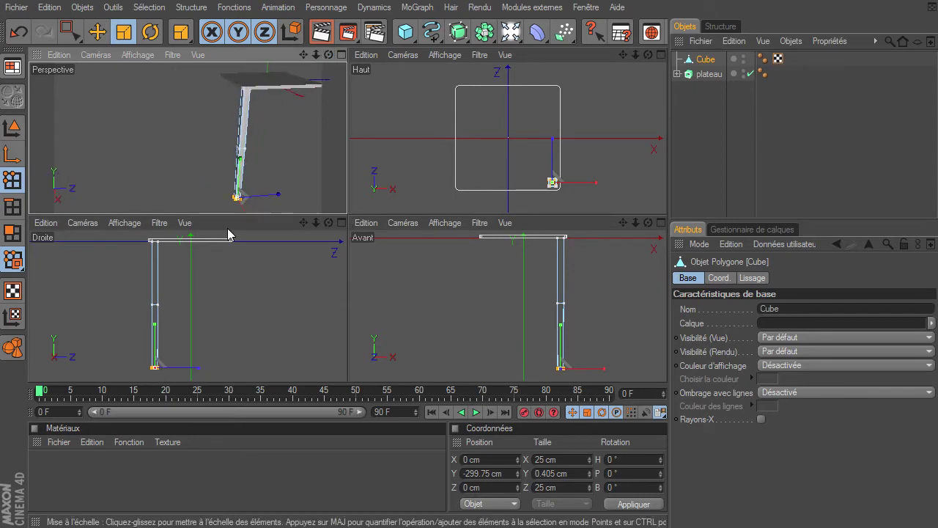
{"action": "left_click_drag", "start_coordinate": [240, 202], "coordinate": [342, 219]}
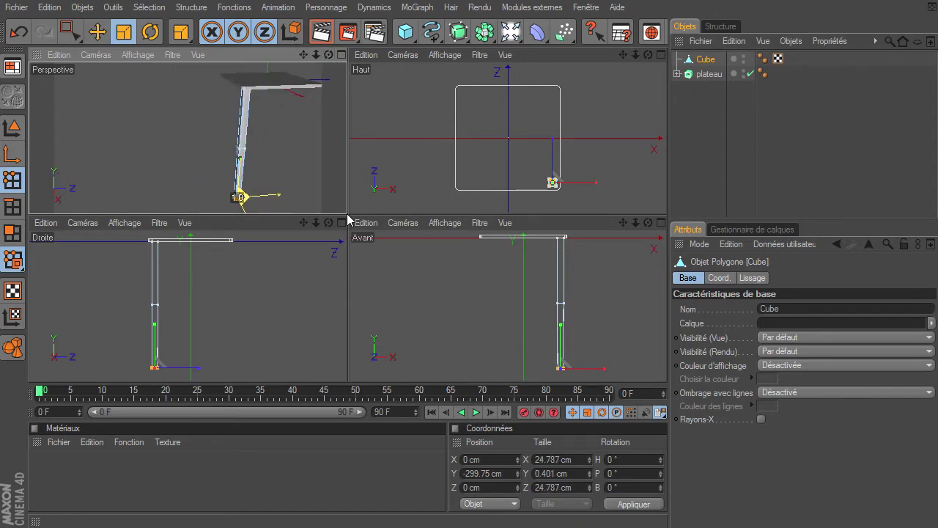
{"action": "left_click_drag", "start_coordinate": [342, 218], "coordinate": [348, 216]}
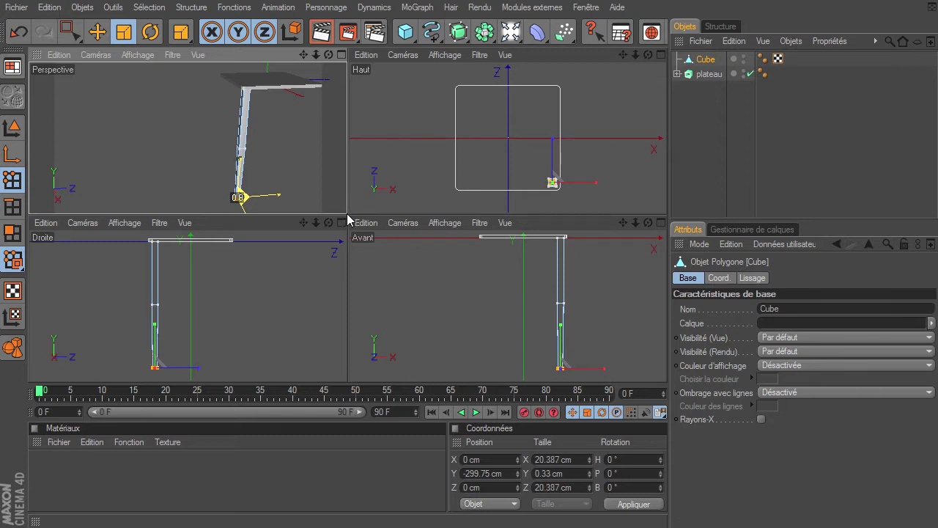
{"action": "double_click", "coordinate": [557, 459]}
{"action": "type", "text": "20"}
{"action": "key", "text": "Return"}
{"action": "double_click", "coordinate": [566, 487]}
{"action": "type", "text": "20"}
{"action": "key", "text": "Return"}
{"action": "left_click_drag", "start_coordinate": [69, 31], "coordinate": [94, 52]}
{"action": "left_click", "coordinate": [11, 127]}
Step: Back in model mode, orbit the single perspective view to face the table front and select Cube
{"action": "left_click", "coordinate": [116, 153]}
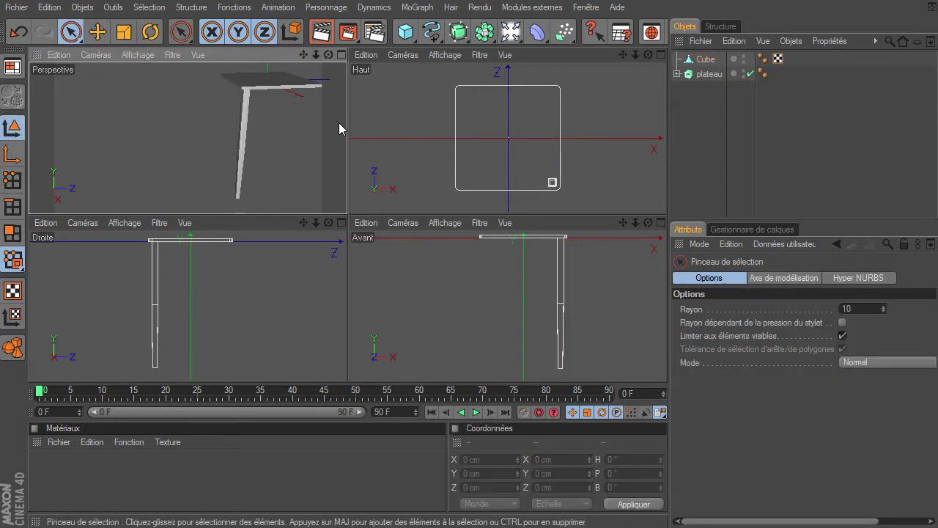
{"action": "left_click", "coordinate": [342, 55]}
{"action": "left_click_drag", "start_coordinate": [622, 54], "coordinate": [667, 363]}
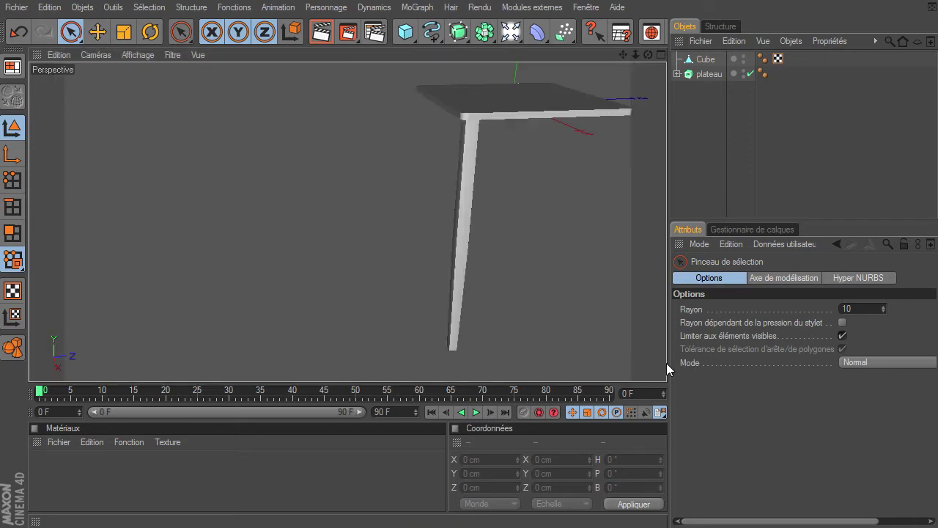
{"action": "left_click_drag", "start_coordinate": [648, 54], "coordinate": [667, 363]}
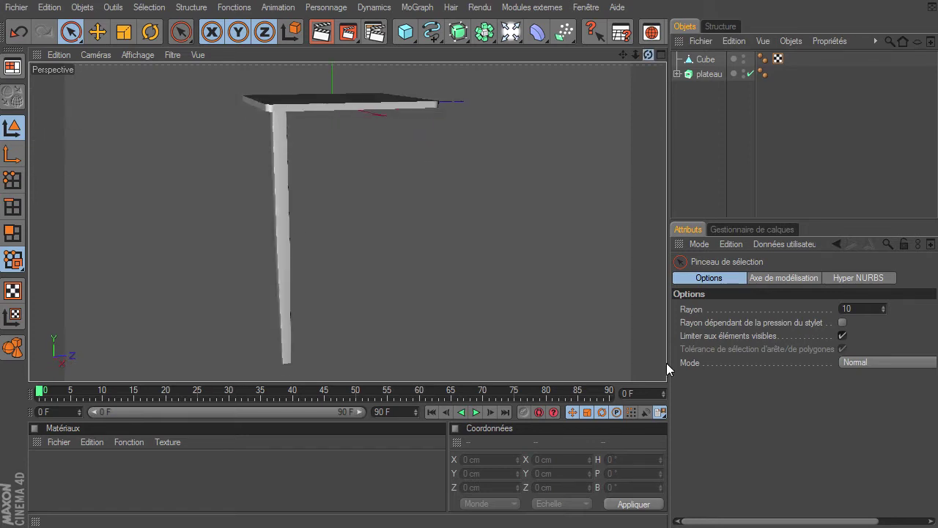
{"action": "left_click", "coordinate": [722, 59]}
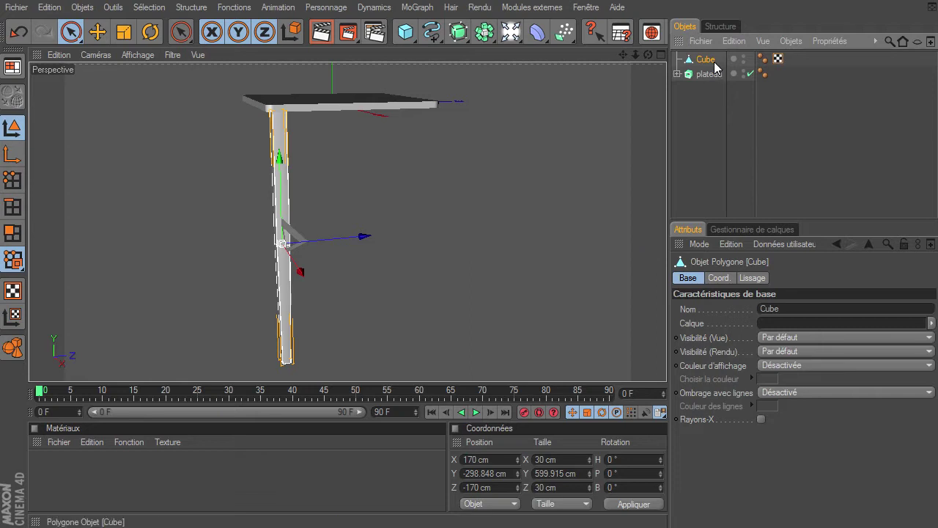
Step: Bring up the array and instance object palette, closing the stray NURBS window
{"action": "left_click_drag", "start_coordinate": [458, 32], "coordinate": [477, 27]}
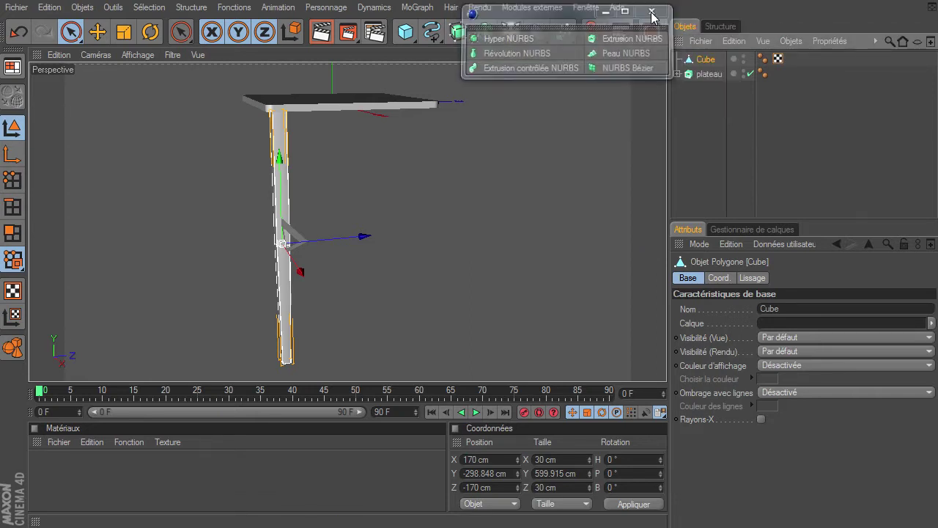
{"action": "left_click", "coordinate": [654, 11]}
{"action": "left_click", "coordinate": [483, 33]}
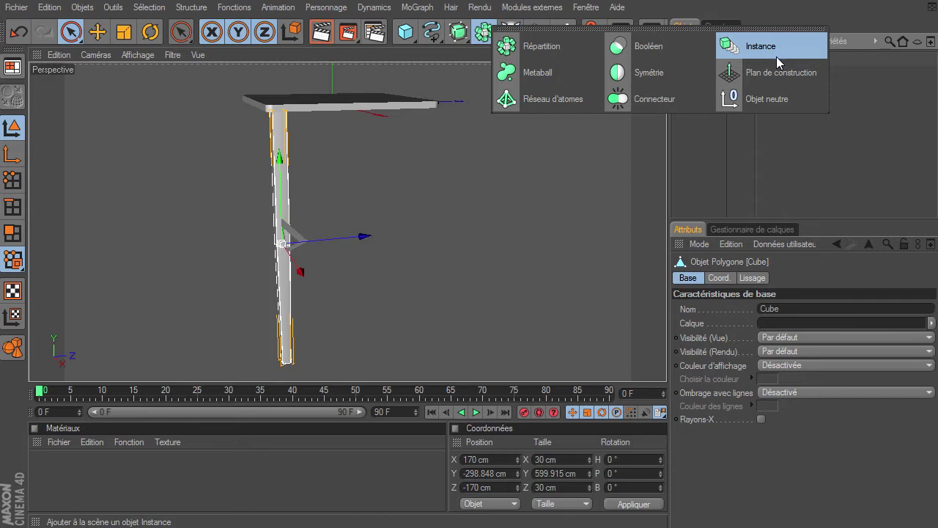
{"action": "left_click", "coordinate": [761, 46]}
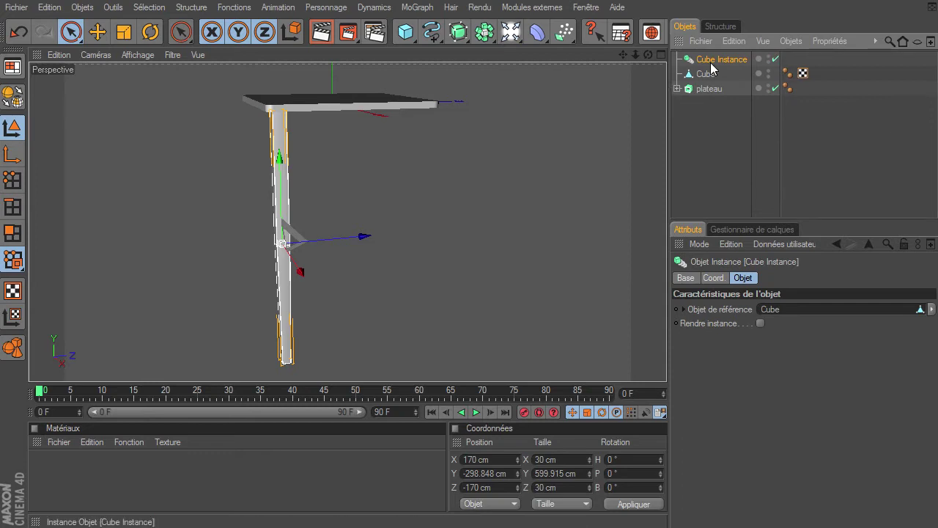
{"action": "left_click", "coordinate": [698, 77]}
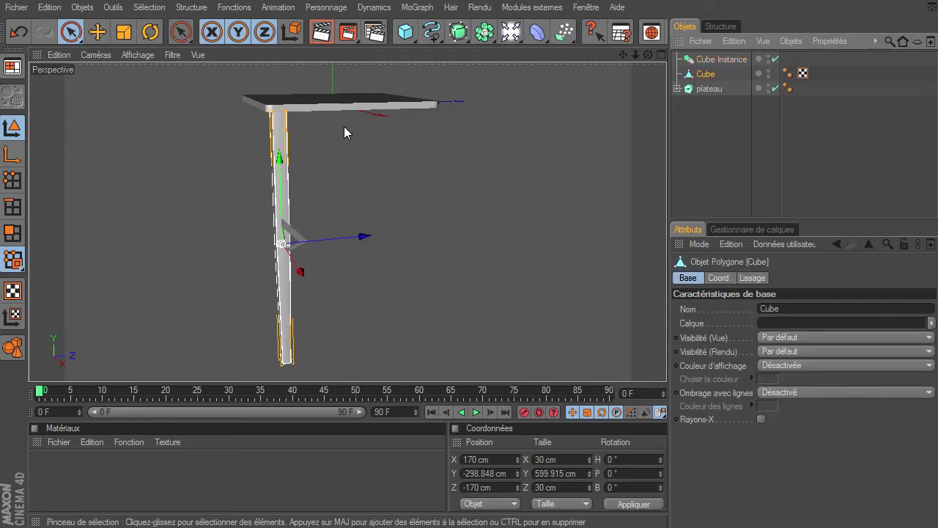
{"action": "left_click", "coordinate": [721, 60]}
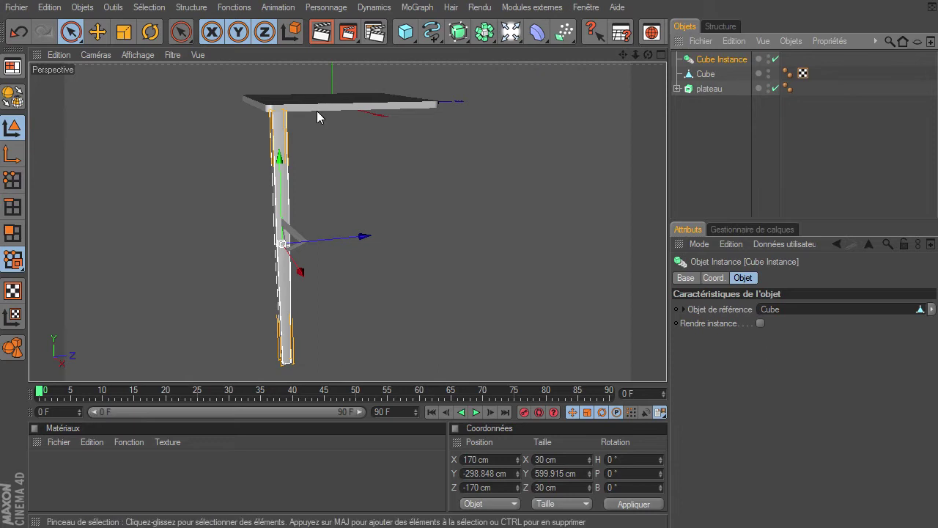
{"action": "key", "text": "e"}
{"action": "left_click_drag", "start_coordinate": [354, 242], "coordinate": [648, 184]}
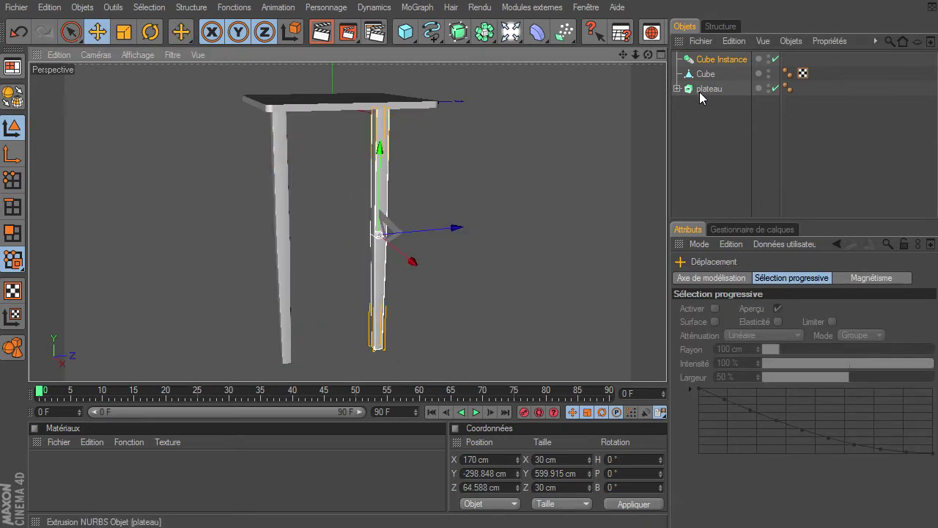
{"action": "left_click", "coordinate": [705, 74]}
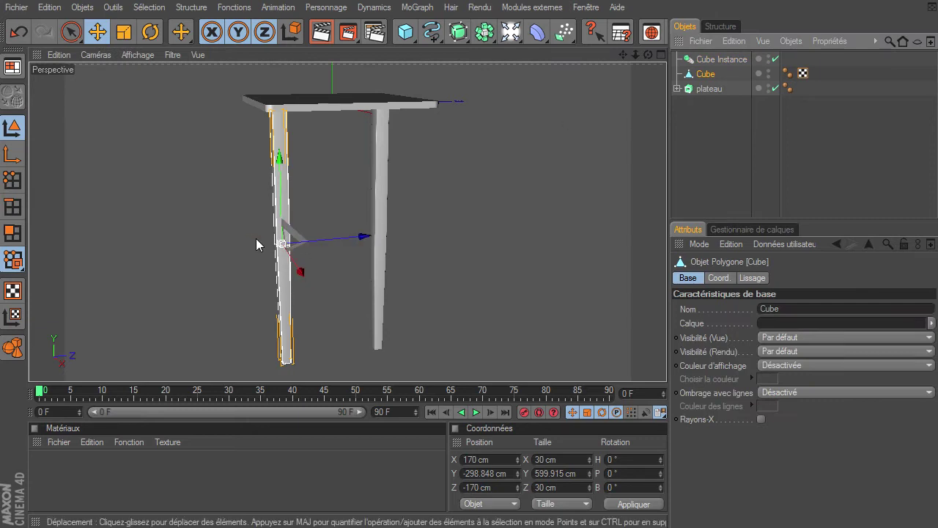
{"action": "left_click", "coordinate": [12, 180]}
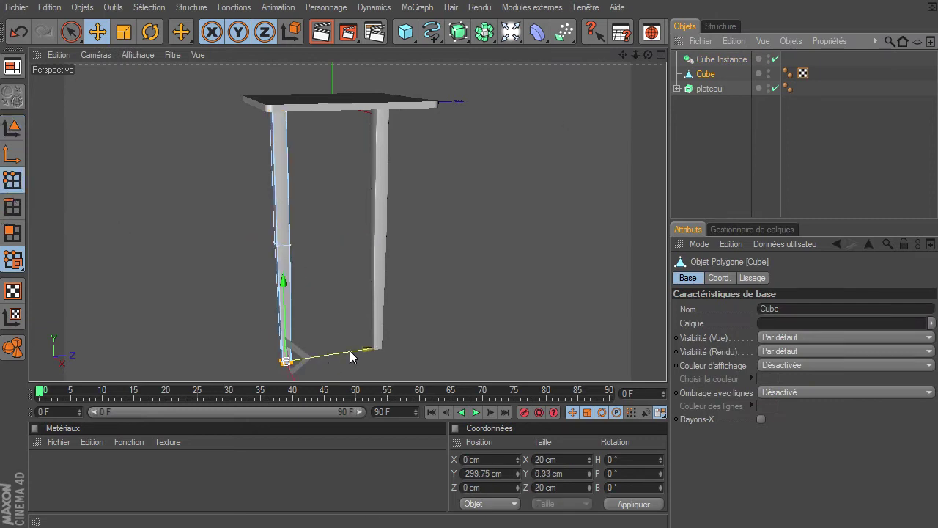
{"action": "left_click_drag", "start_coordinate": [363, 349], "coordinate": [235, 366]}
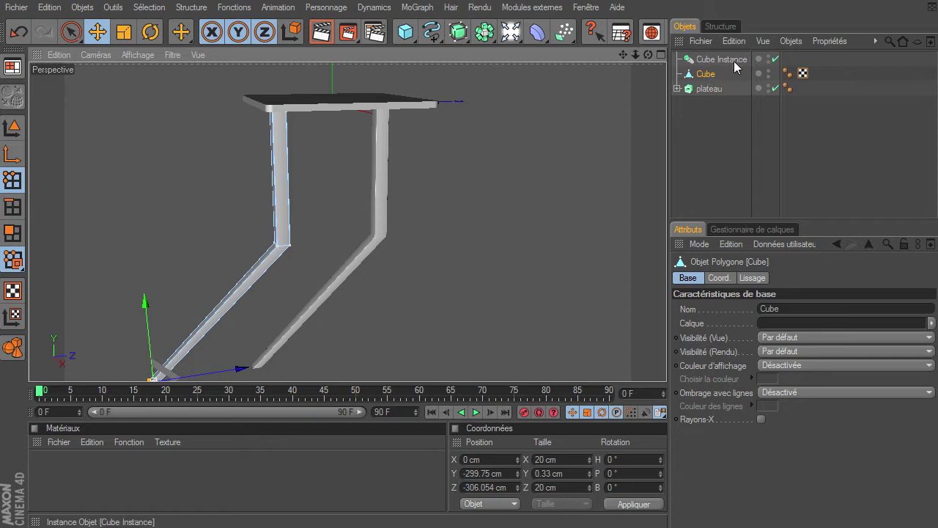
{"action": "key", "text": "ctrl+z"}
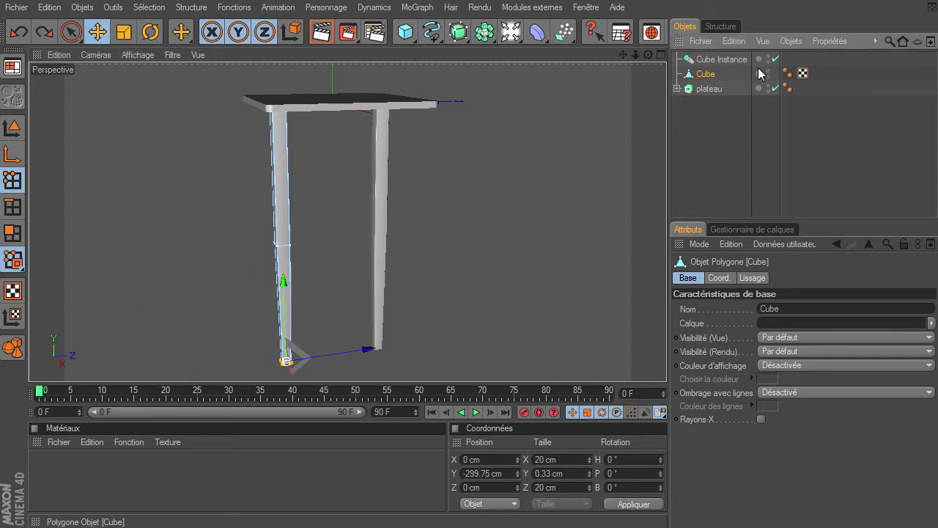
{"action": "left_click", "coordinate": [729, 60]}
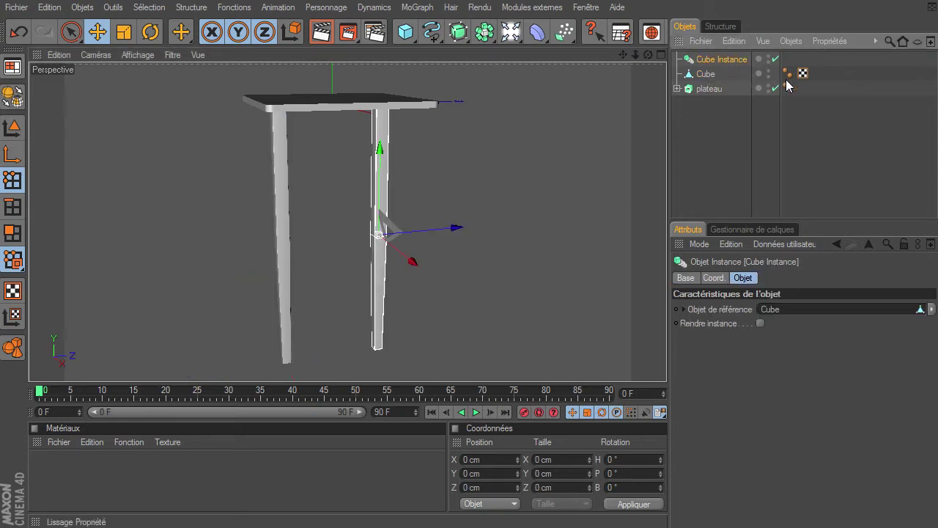
{"action": "key", "text": "Delete"}
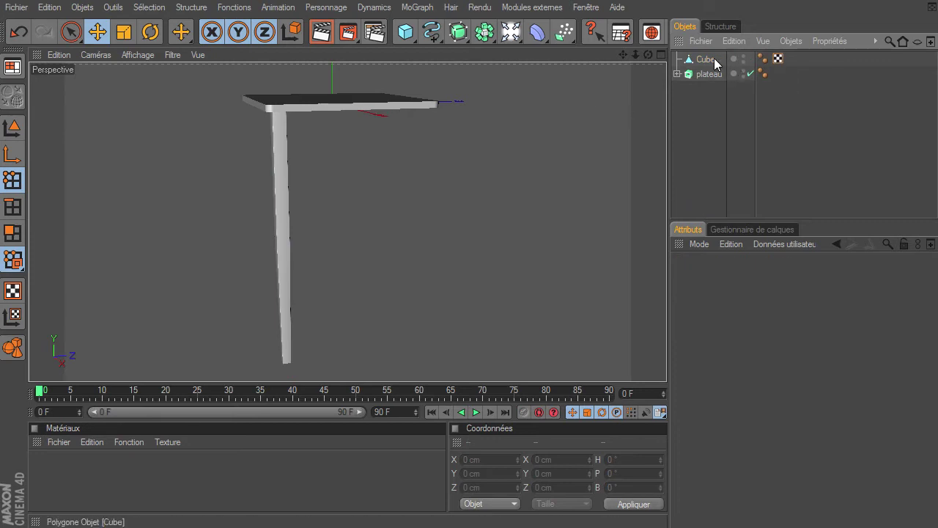
{"action": "left_click", "coordinate": [712, 60]}
Step: Add an Instance of the leg Cube and place it at Z 170 cm
{"action": "left_click", "coordinate": [12, 128]}
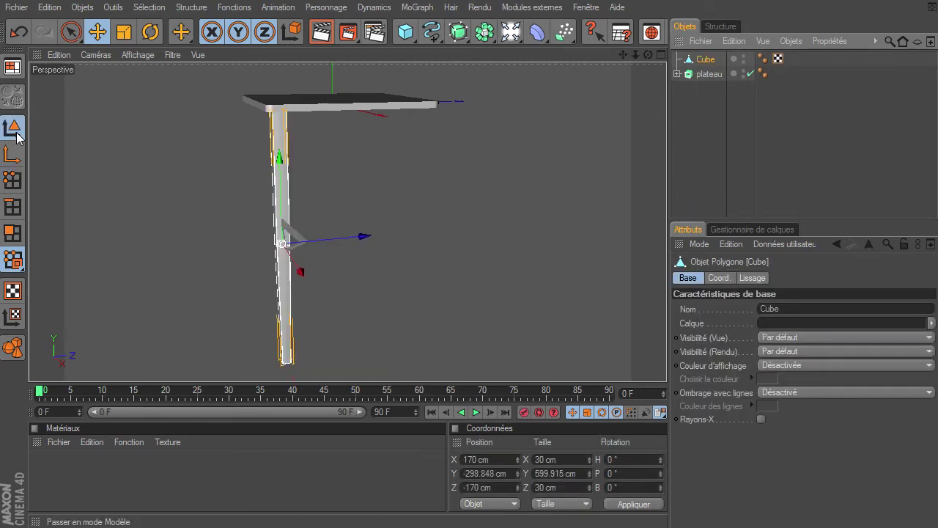
{"action": "left_click", "coordinate": [484, 31]}
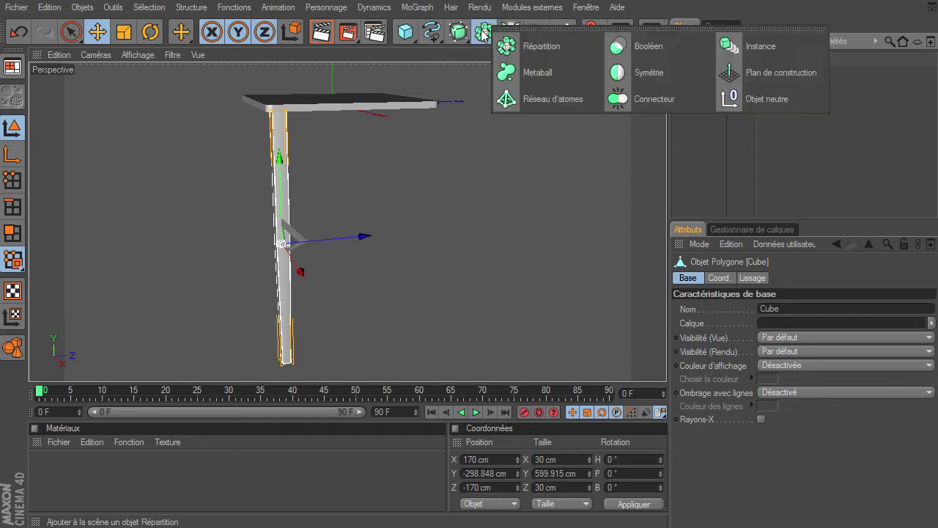
{"action": "left_click", "coordinate": [771, 52]}
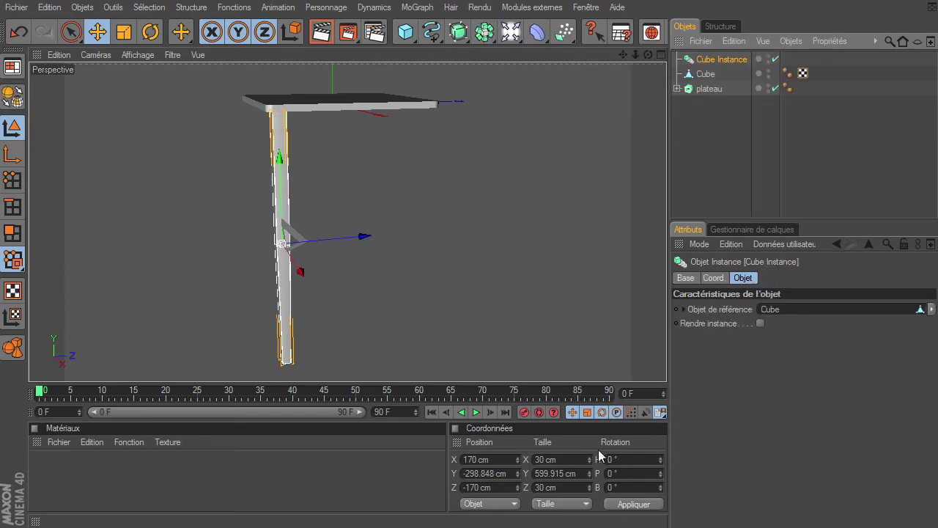
{"action": "left_click", "coordinate": [509, 487]}
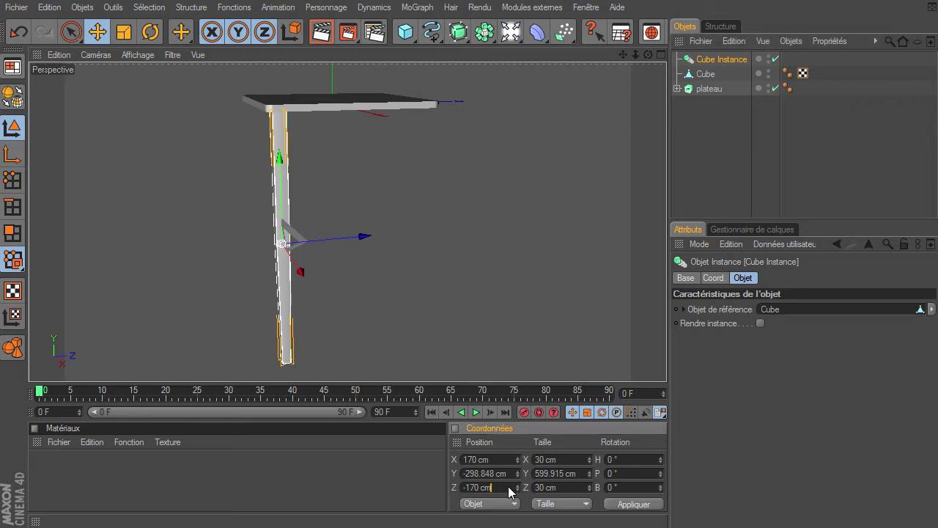
{"action": "key", "text": "Return"}
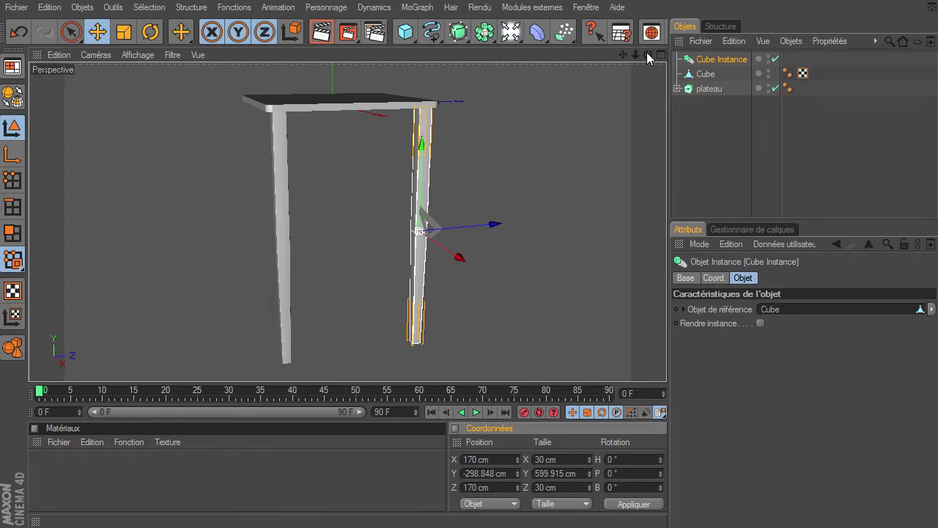
{"action": "left_click_drag", "start_coordinate": [647, 53], "coordinate": [667, 366]}
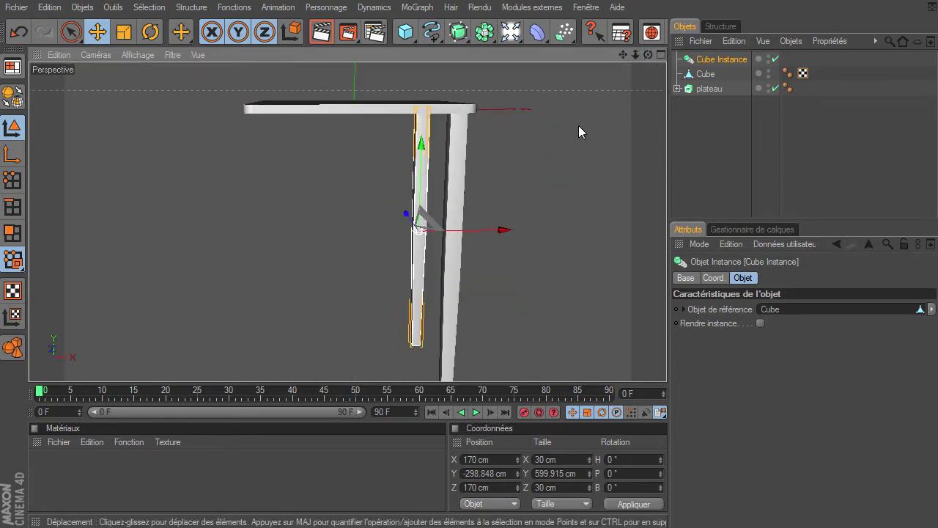
Step: Add a second leg Instance and move it to X −170 cm
{"action": "left_click", "coordinate": [709, 74]}
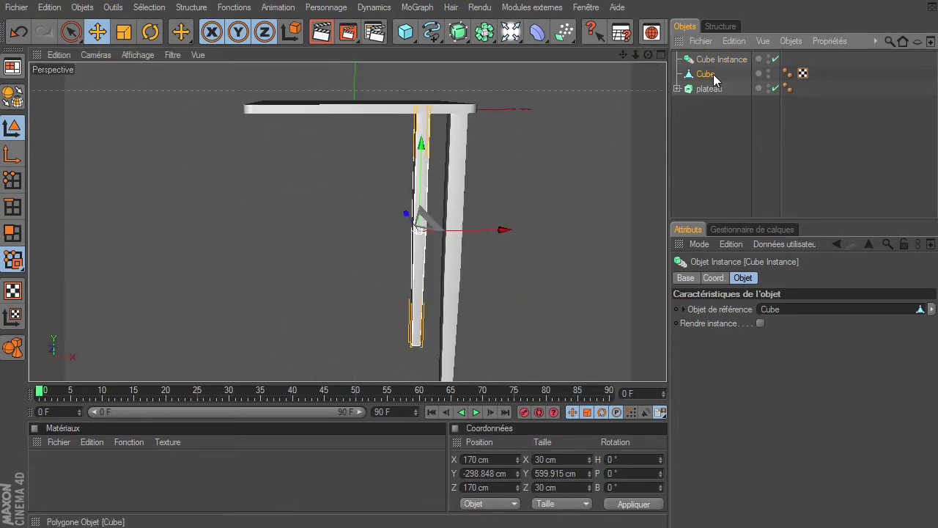
{"action": "left_click", "coordinate": [484, 33]}
{"action": "left_click", "coordinate": [762, 46]}
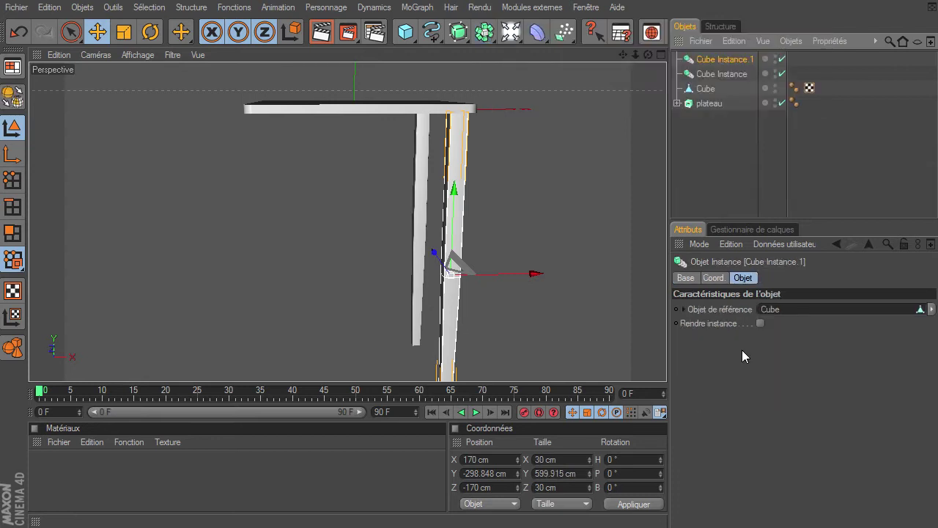
{"action": "left_click", "coordinate": [502, 459]}
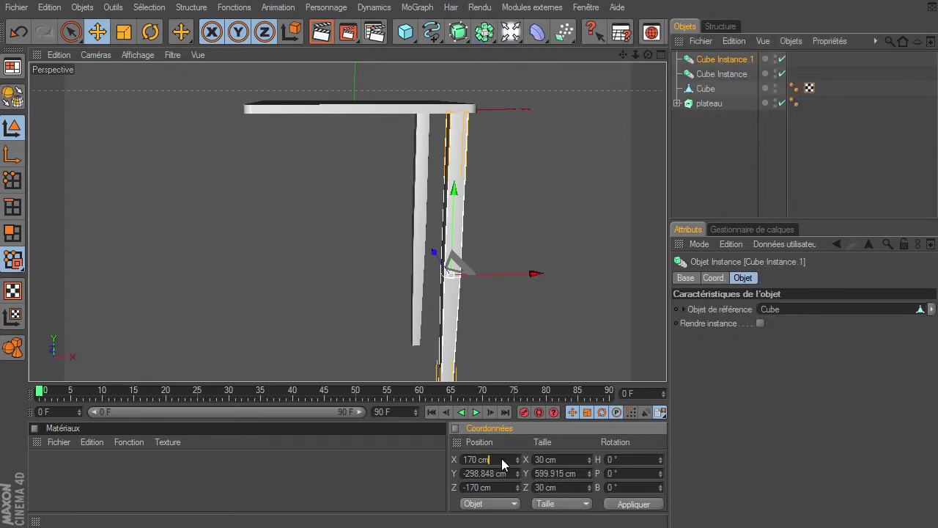
{"action": "type", "text": "-"}
{"action": "key", "text": "Return"}
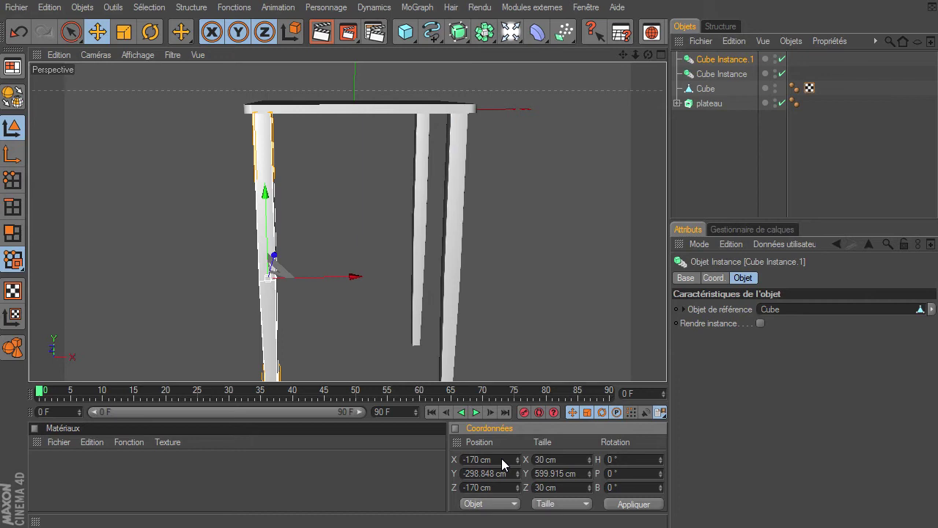
Step: Add a third leg Instance at X −170 cm to complete the fourth corner
{"action": "left_click", "coordinate": [706, 89]}
{"action": "left_click", "coordinate": [484, 32]}
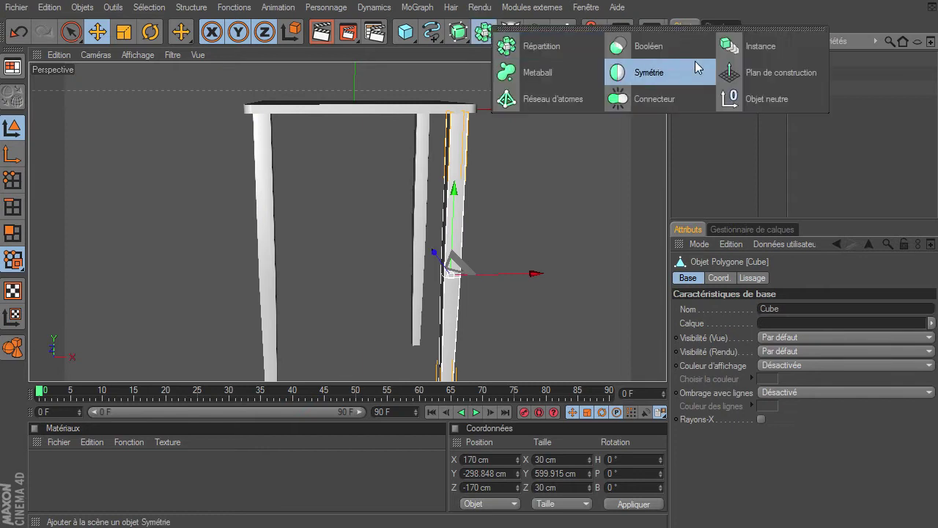
{"action": "left_click", "coordinate": [751, 47]}
{"action": "left_click", "coordinate": [503, 455]}
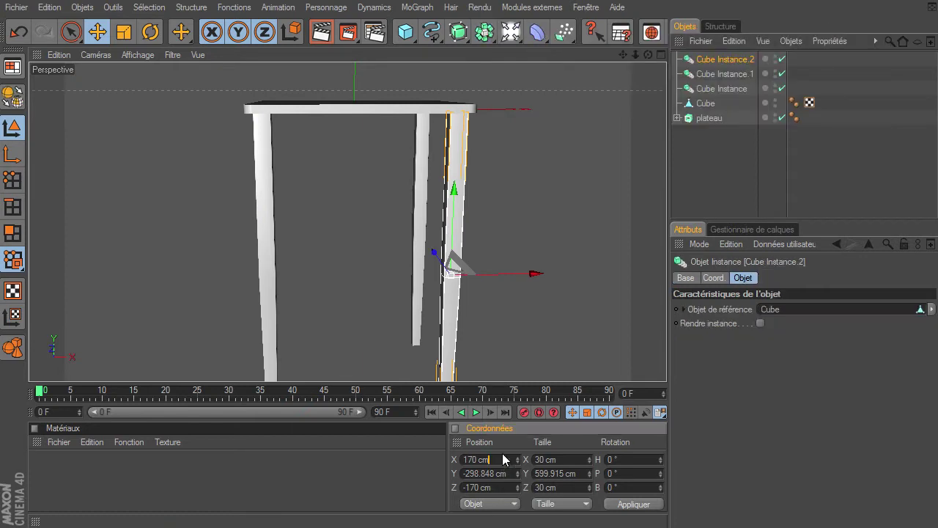
{"action": "type", "text": "-"}
{"action": "key", "text": "Return"}
Step: Deselect everything, orbit to a low frontal view of the four-legged table and switch to the reference photo
{"action": "left_click", "coordinate": [716, 203]}
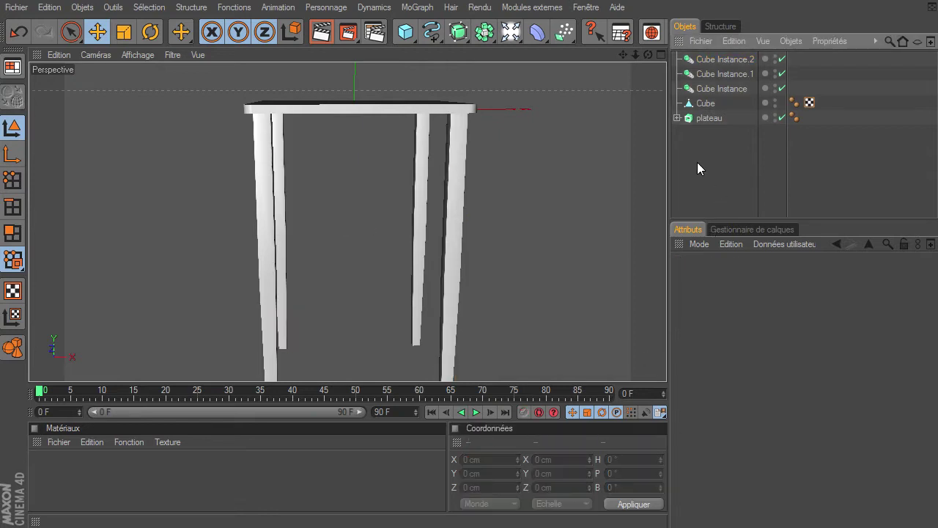
{"action": "mouse_move", "coordinate": [648, 54]}
{"action": "left_mouse_down"}
{"action": "mouse_move", "coordinate": [666, 363]}
{"action": "mouse_move", "coordinate": [637, 52]}
{"action": "mouse_move", "coordinate": [666, 363]}
{"action": "left_mouse_up"}
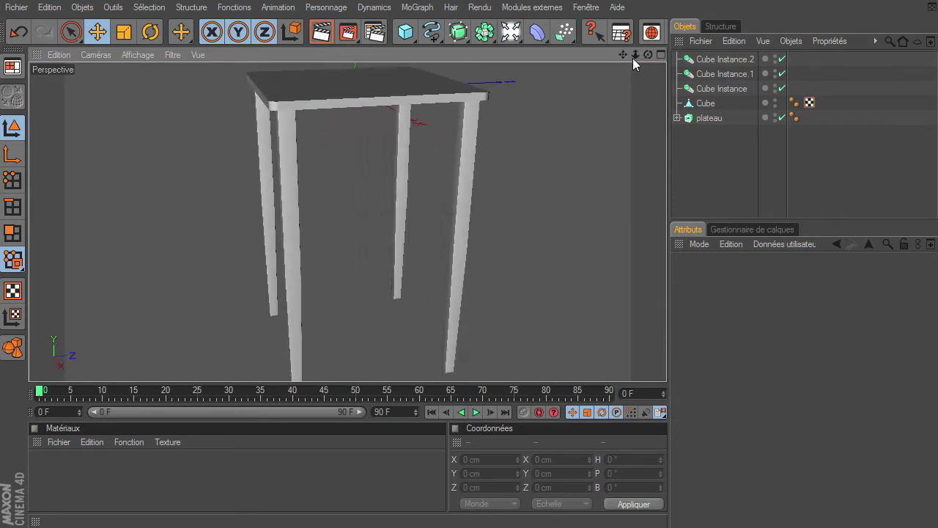
{"action": "left_click_drag", "start_coordinate": [634, 55], "coordinate": [667, 362]}
{"action": "left_click_drag", "start_coordinate": [649, 54], "coordinate": [666, 363]}
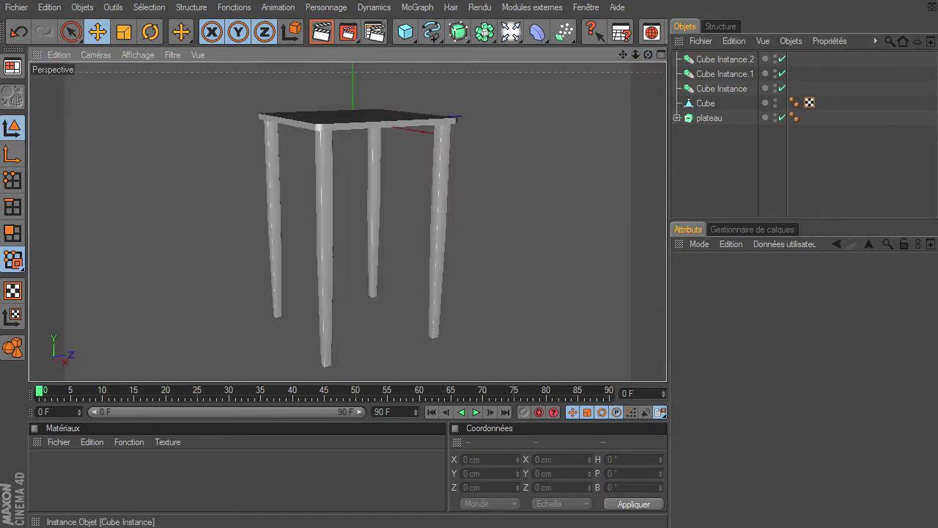
{"action": "key", "text": "alt+Tab"}
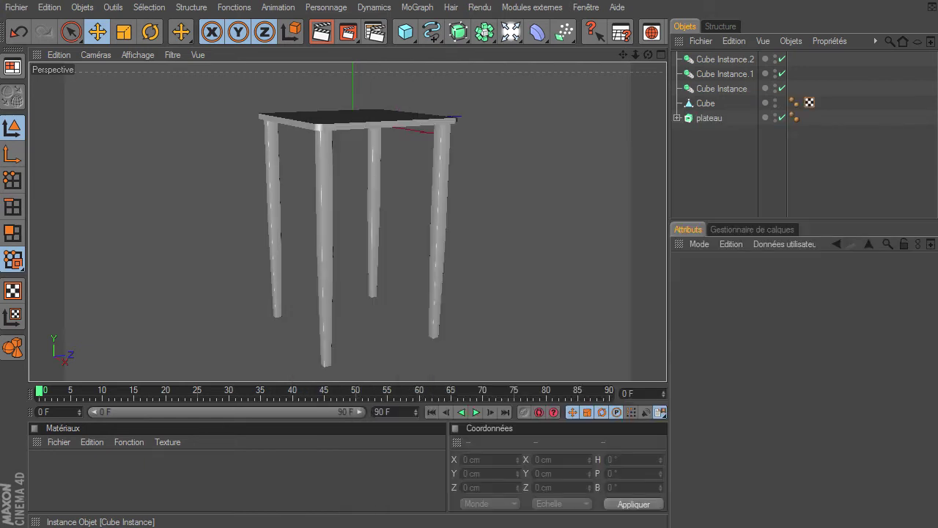
Step: Add a new Cube and set its X and Z sizes to 20 cm
{"action": "left_click", "coordinate": [405, 32]}
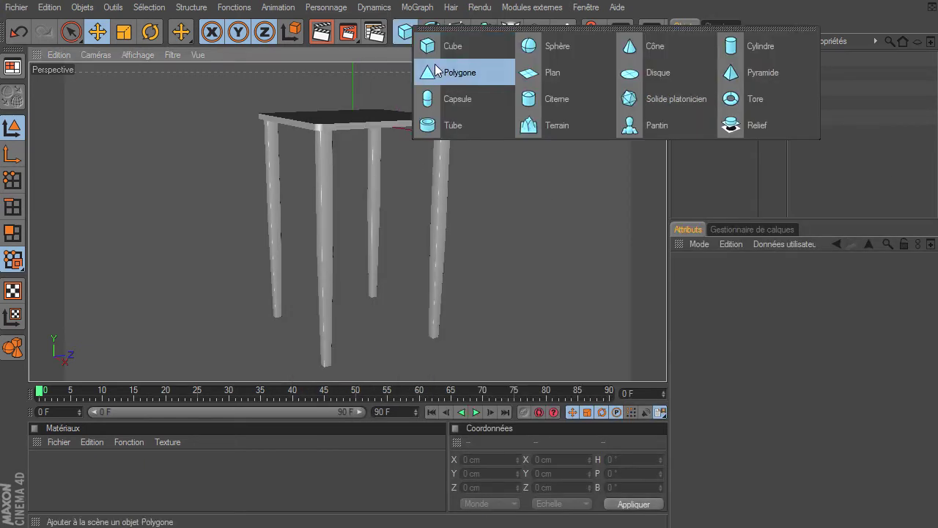
{"action": "left_click", "coordinate": [464, 47]}
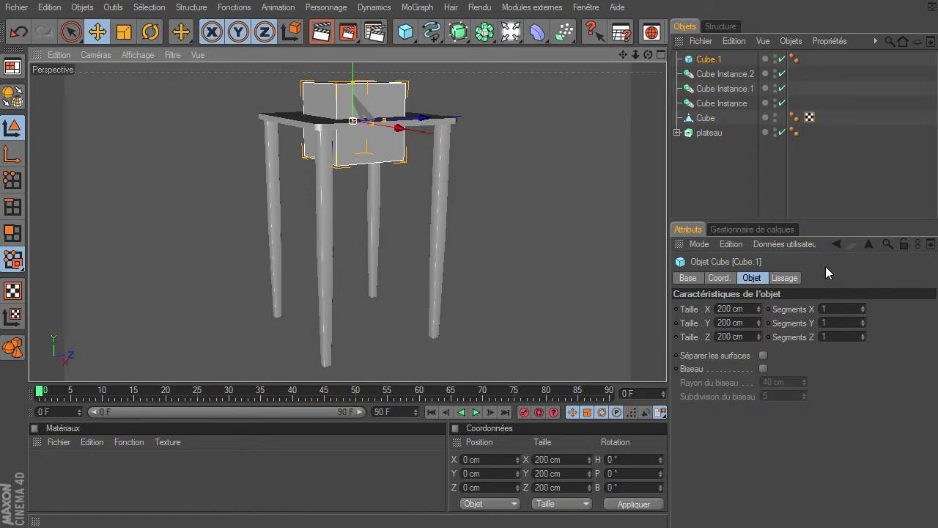
{"action": "left_click", "coordinate": [705, 118]}
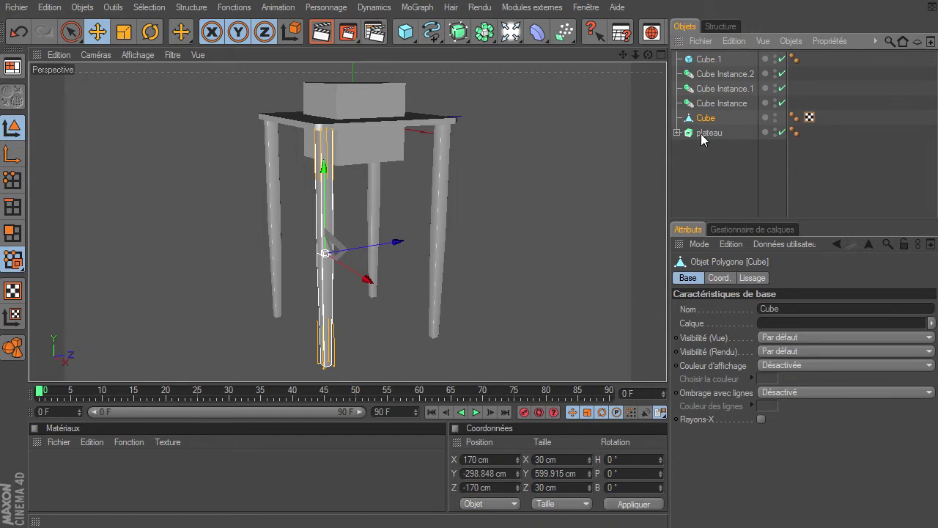
{"action": "left_click", "coordinate": [708, 59]}
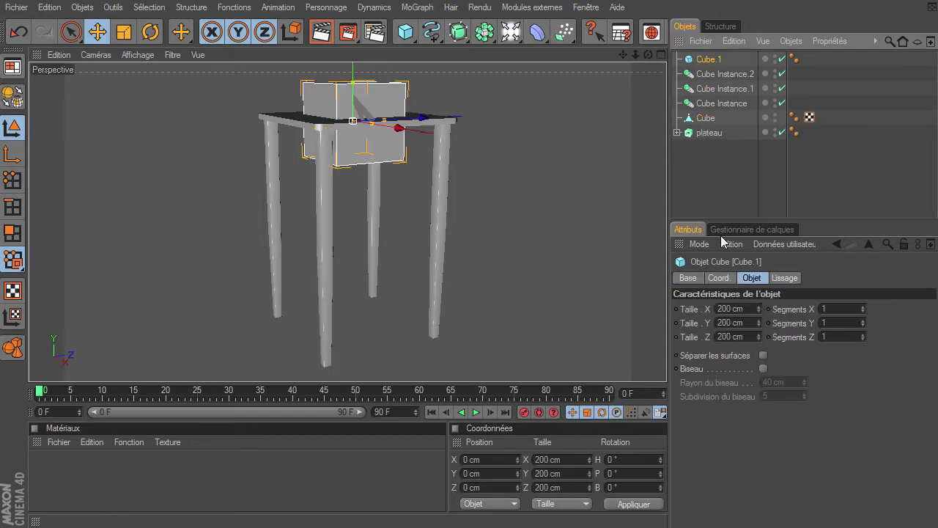
{"action": "left_click", "coordinate": [746, 308]}
{"action": "type", "text": "20"}
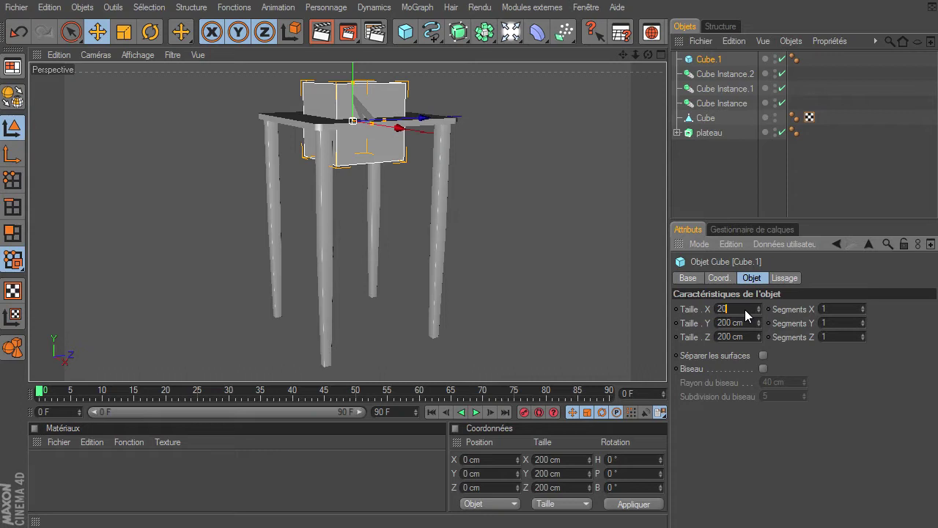
{"action": "left_click", "coordinate": [745, 335]}
{"action": "type", "text": "20"}
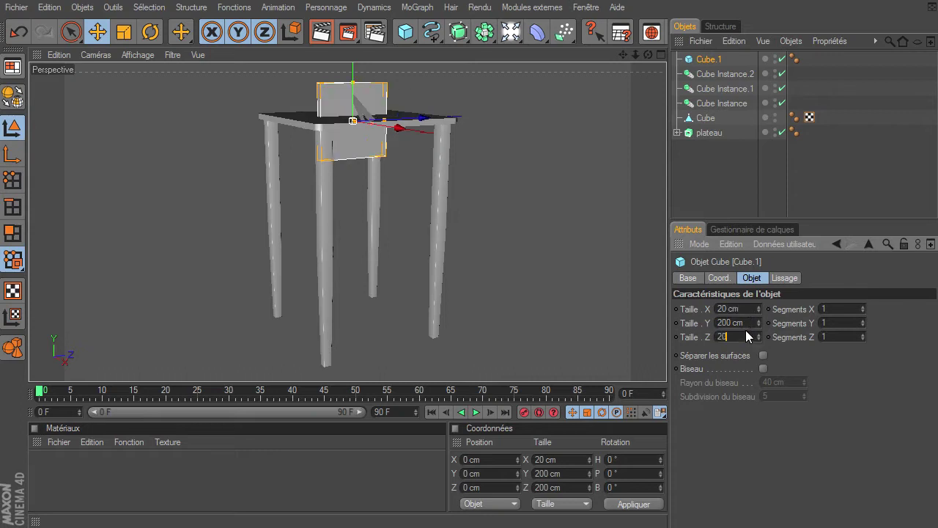
{"action": "key", "text": "Return"}
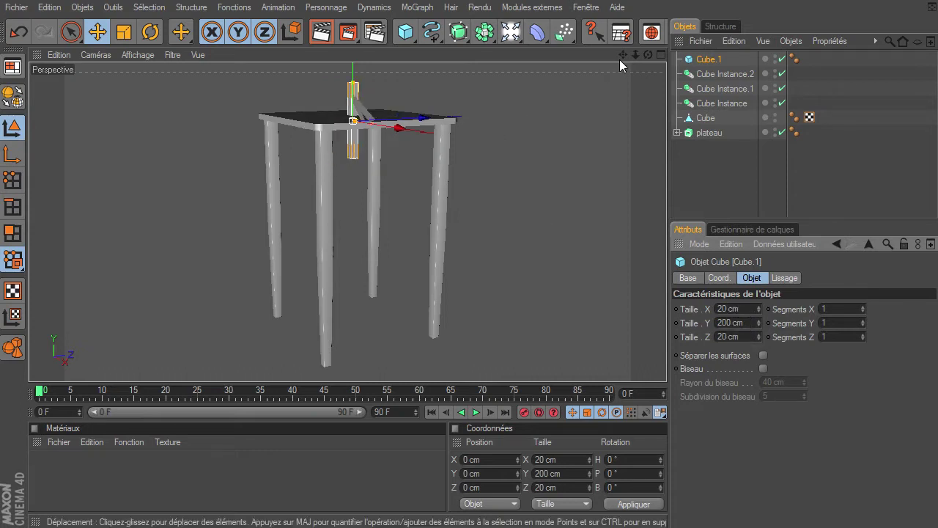
Step: Set the new cube's height to 250 cm and lower it to Y −182.854 cm
{"action": "left_click_drag", "start_coordinate": [619, 60], "coordinate": [628, 173]}
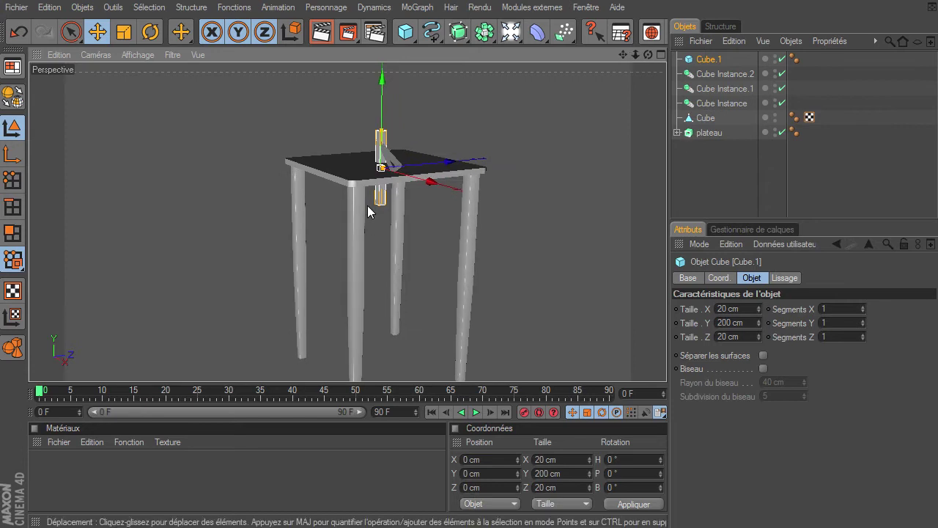
{"action": "left_click", "coordinate": [706, 118]}
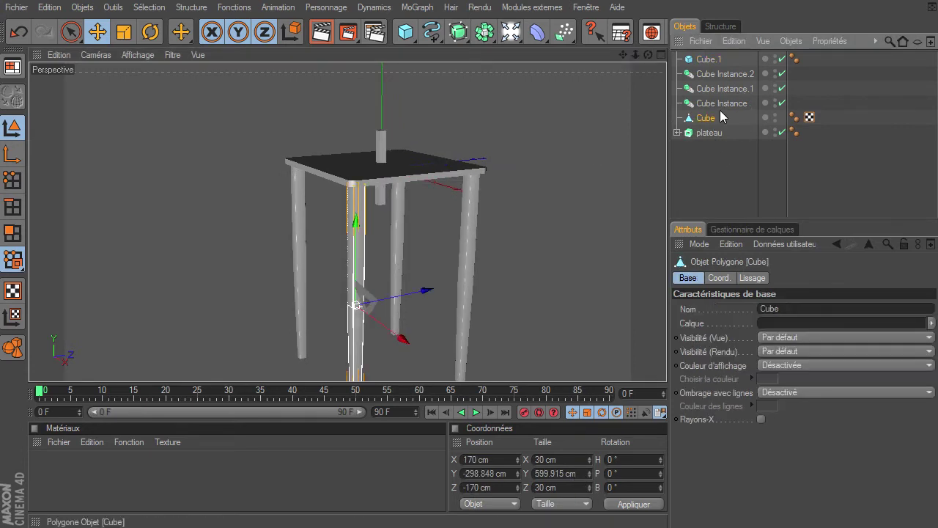
{"action": "left_click", "coordinate": [708, 59]}
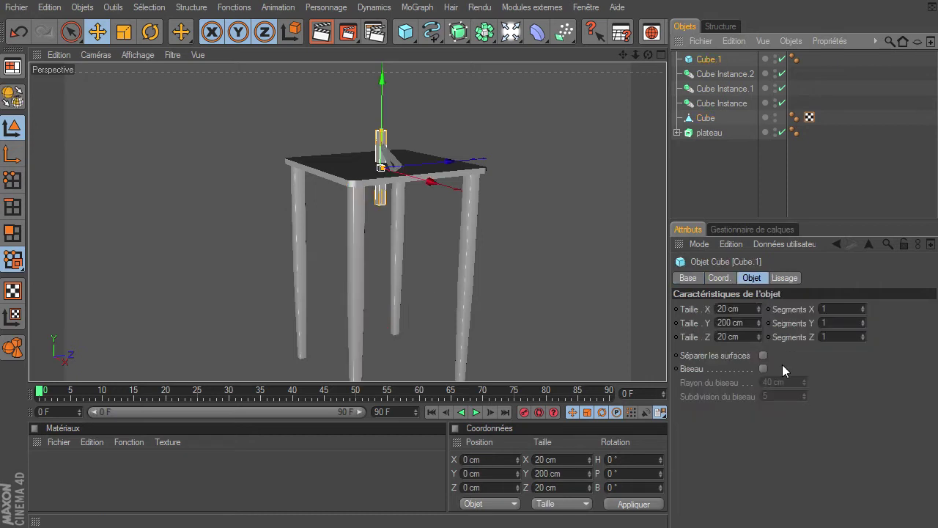
{"action": "left_click", "coordinate": [747, 325]}
{"action": "type", "text": "25"}
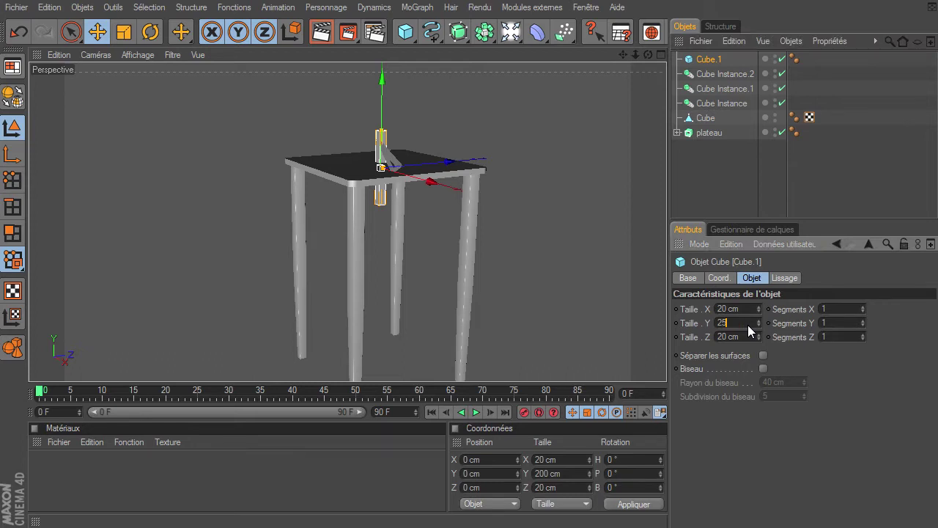
{"action": "type", "text": "0"}
{"action": "key", "text": "Return"}
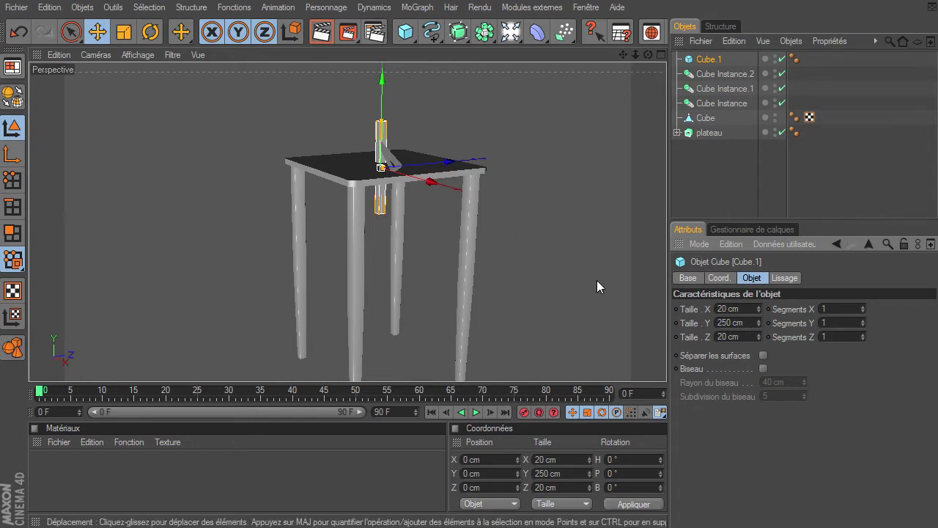
{"action": "left_click_drag", "start_coordinate": [385, 75], "coordinate": [667, 361]}
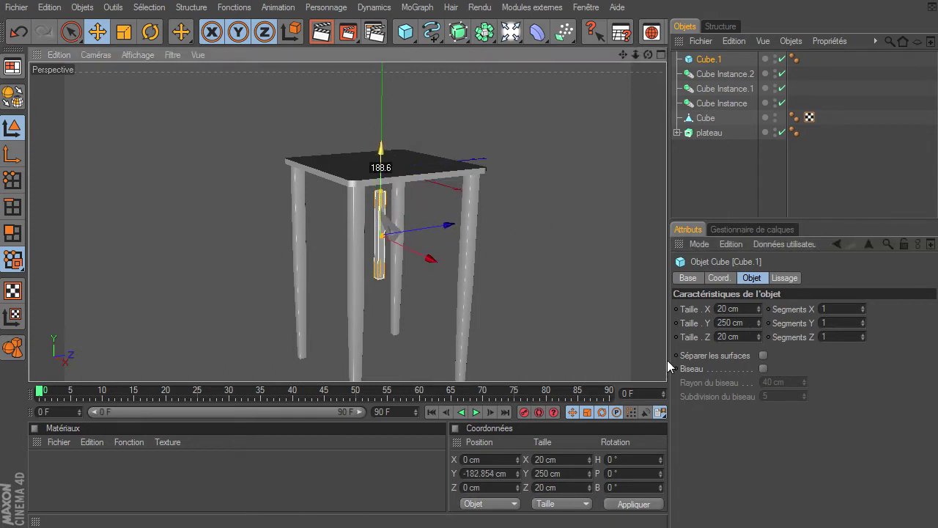
Step: In the enlarged front view, raise Cube.1 to Y −122.74 cm against the tabletop's underside
{"action": "left_click", "coordinate": [660, 55]}
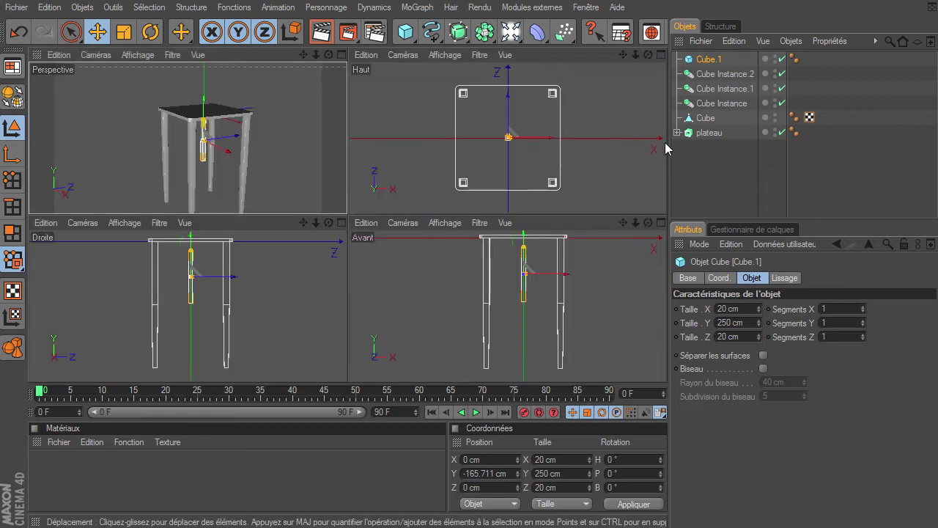
{"action": "left_click", "coordinate": [661, 223]}
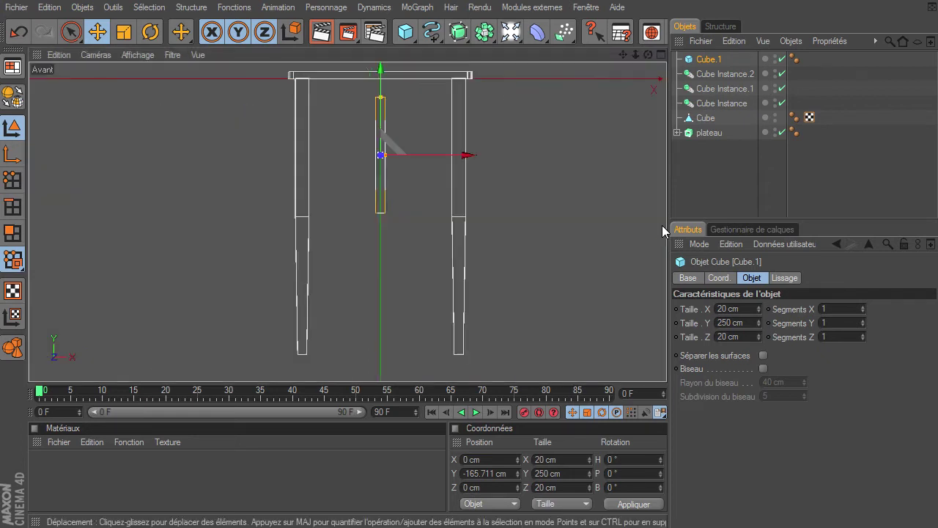
{"action": "mouse_move", "coordinate": [624, 55]}
{"action": "left_mouse_down"}
{"action": "mouse_move", "coordinate": [371, 89]}
{"action": "mouse_move", "coordinate": [371, 70]}
{"action": "left_mouse_up"}
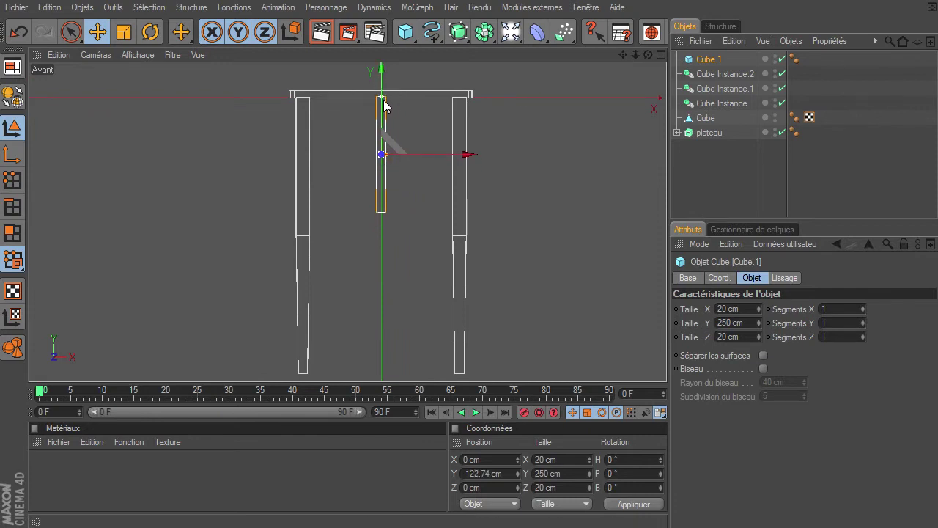
{"action": "left_click", "coordinate": [662, 55]}
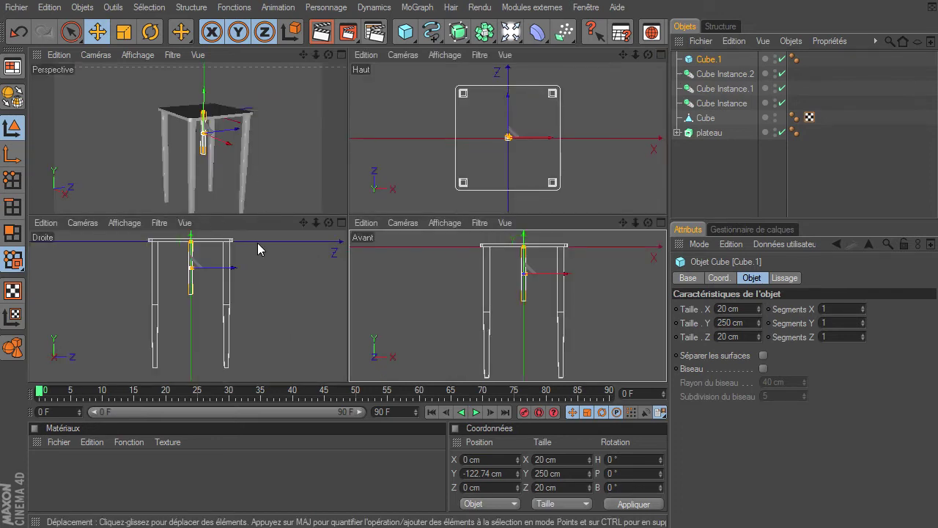
Step: Set Cube.1's Z position to −170 cm
{"action": "left_click", "coordinate": [496, 490]}
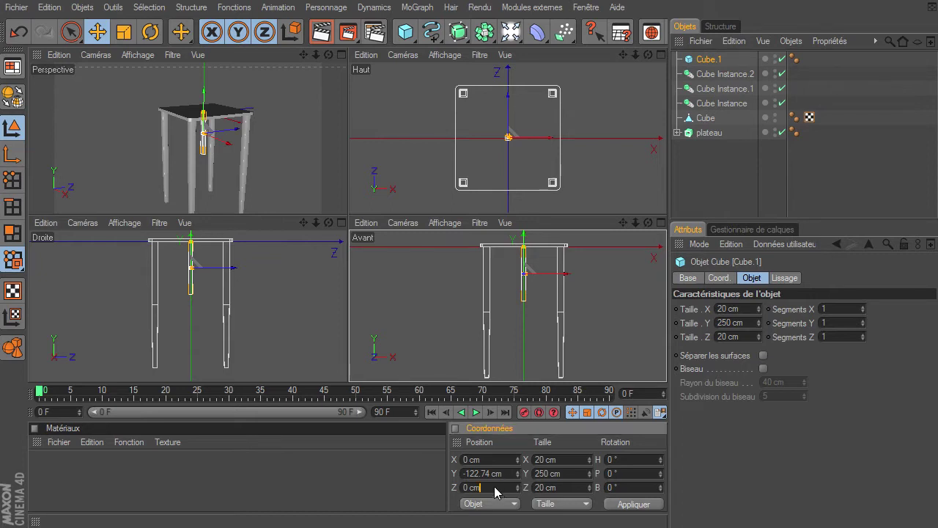
{"action": "type", "text": "-170"}
{"action": "key", "text": "Delete"}
{"action": "key", "text": "Return"}
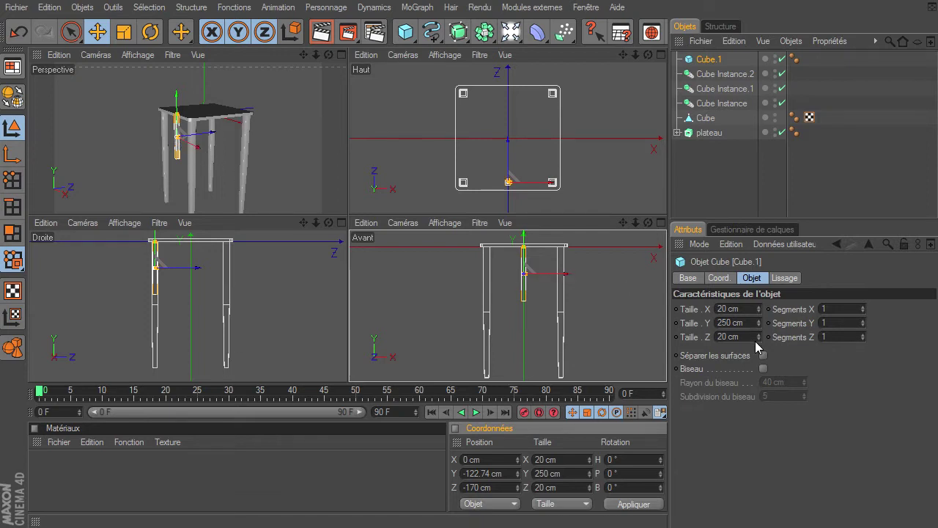
Step: Stretch Cube.1 in the front view to 322.391 cm wide between the two front legs
{"action": "left_click", "coordinate": [741, 311]}
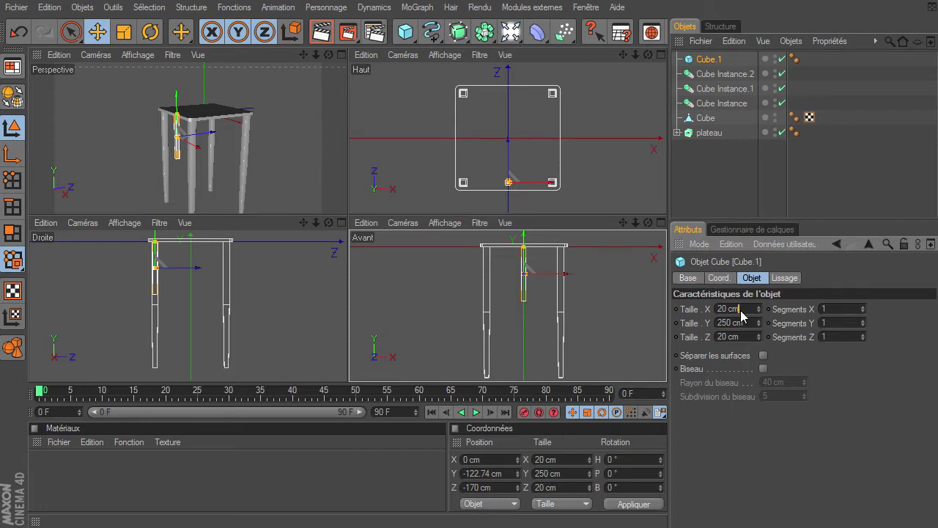
{"action": "left_click", "coordinate": [661, 223]}
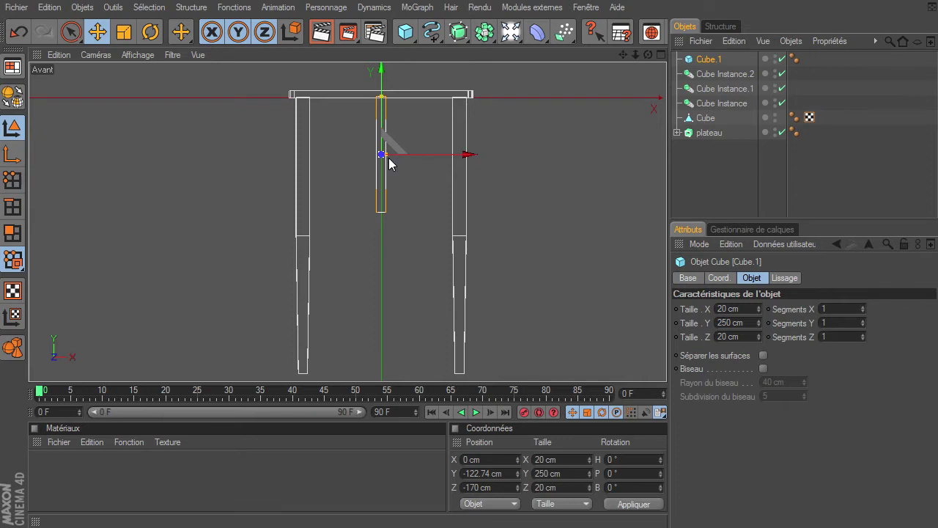
{"action": "left_click", "coordinate": [70, 31]}
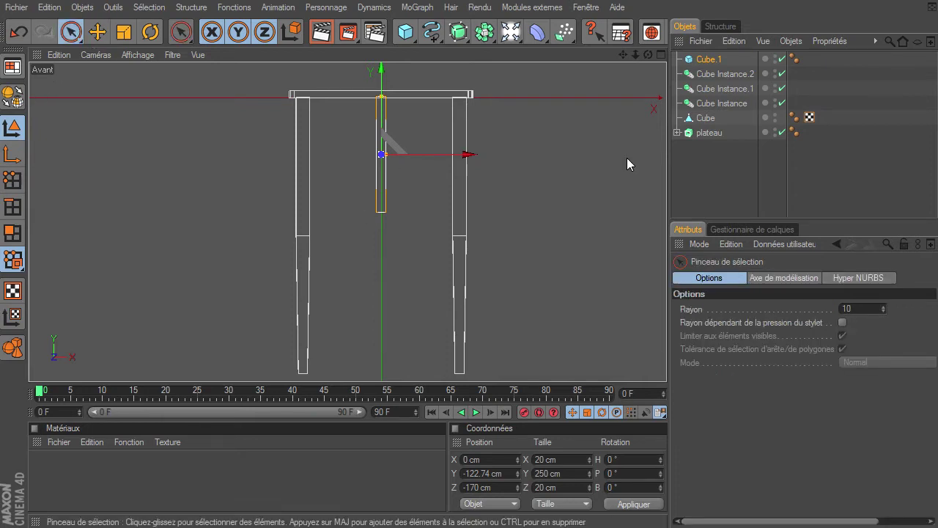
{"action": "left_click", "coordinate": [708, 58]}
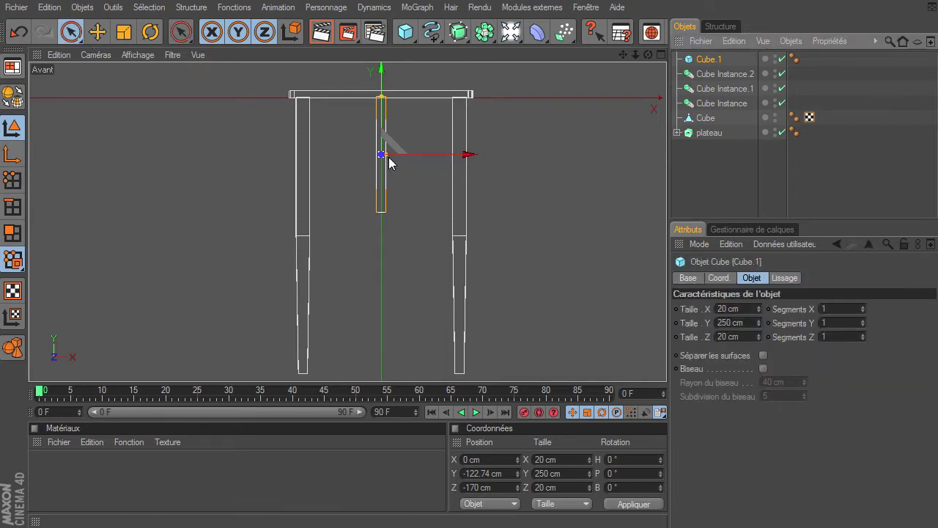
{"action": "left_click_drag", "start_coordinate": [387, 155], "coordinate": [666, 362]}
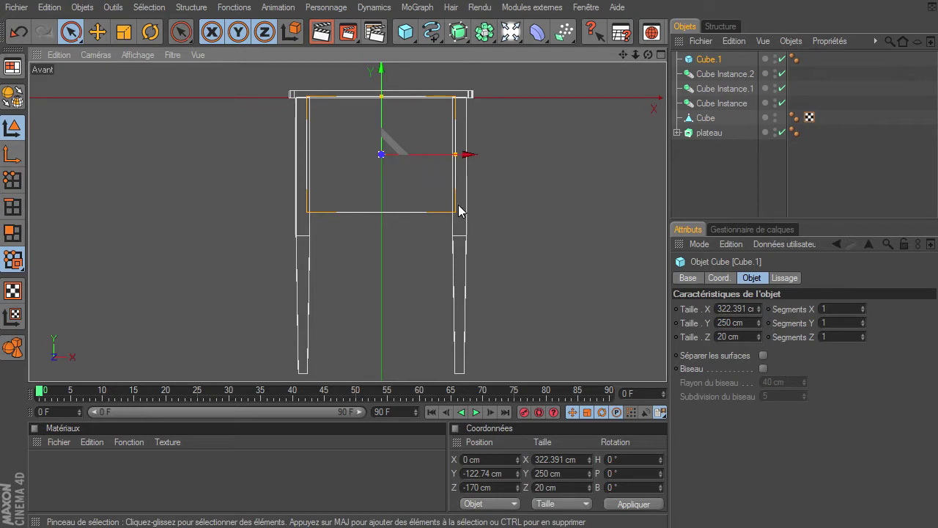
{"action": "left_click", "coordinate": [544, 187]}
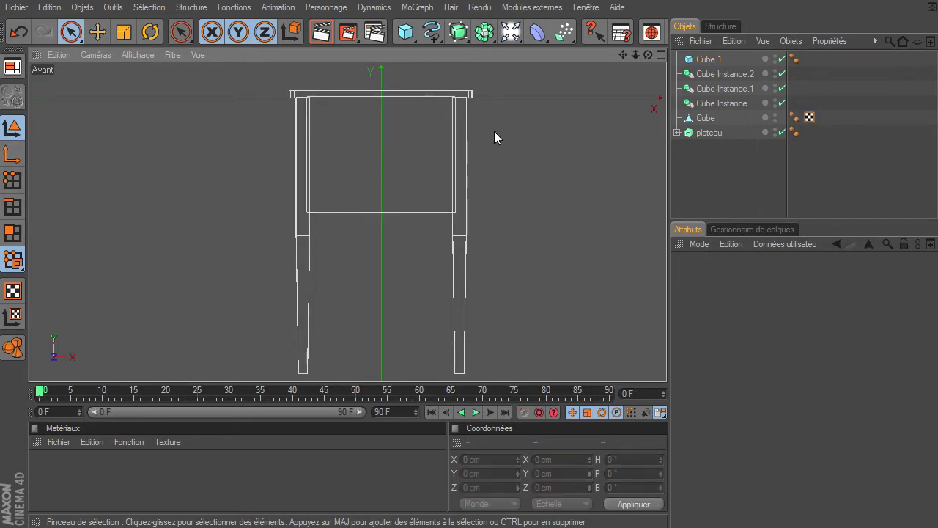
{"action": "left_click", "coordinate": [660, 55]}
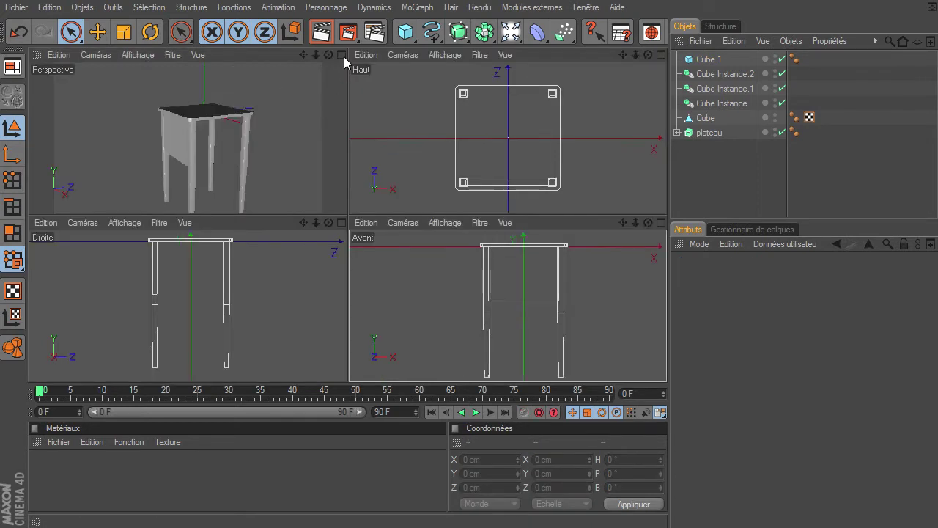
{"action": "left_click", "coordinate": [342, 55]}
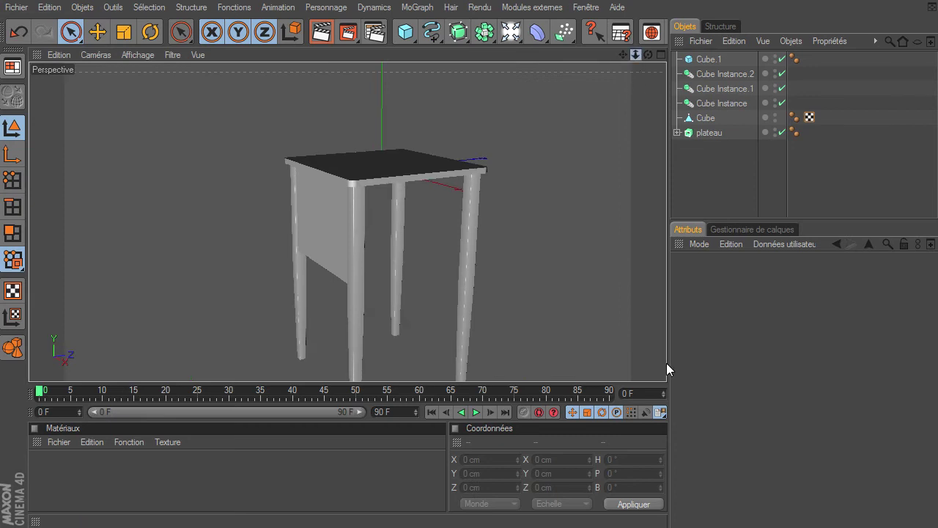
Step: Render the perspective view, check it against the nightstand reference photo, then return to four views
{"action": "left_click", "coordinate": [319, 33]}
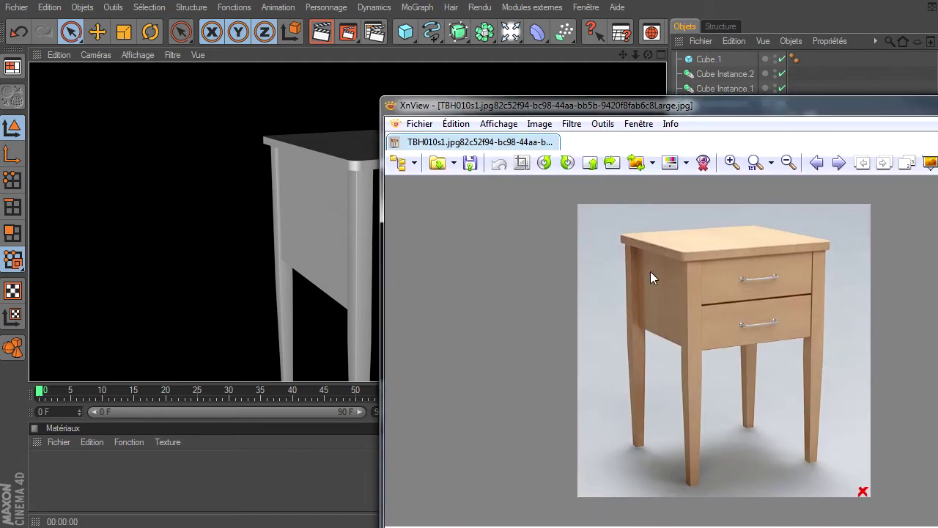
{"action": "key", "text": "Escape"}
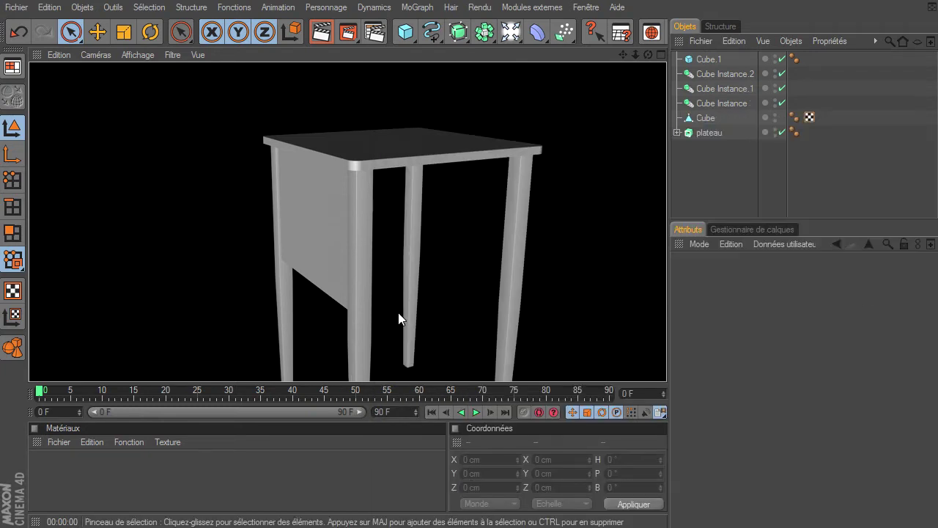
{"action": "left_click", "coordinate": [660, 56]}
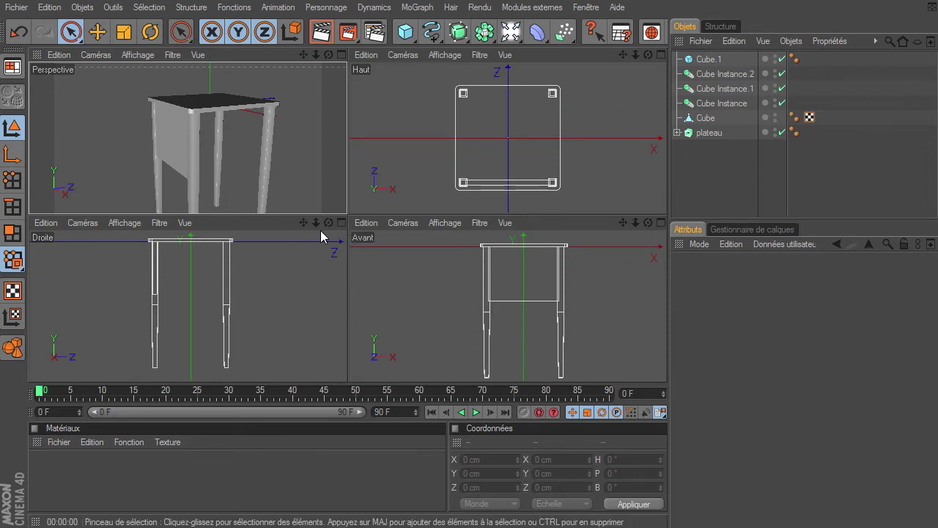
Step: In the maximized right view, set side panel Cube.1's Z size to 10 cm
{"action": "left_click", "coordinate": [341, 222]}
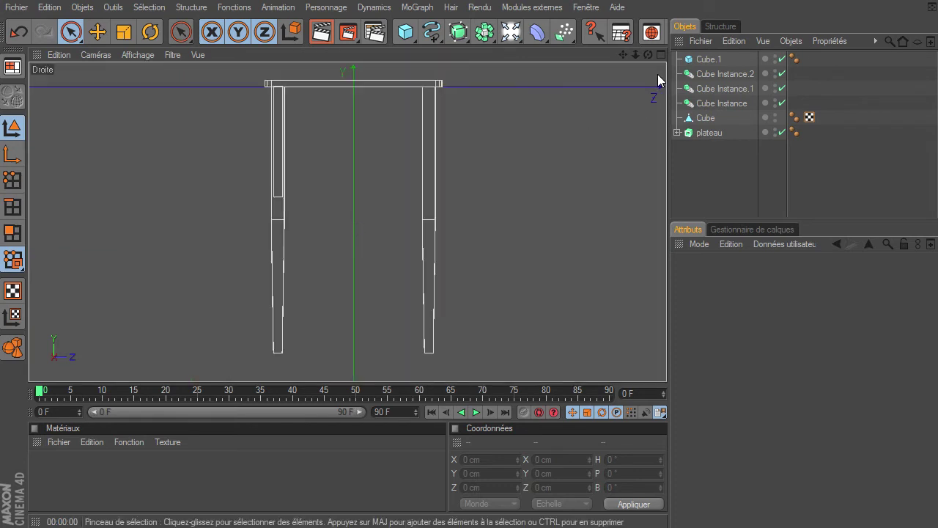
{"action": "left_click_drag", "start_coordinate": [637, 55], "coordinate": [666, 363]}
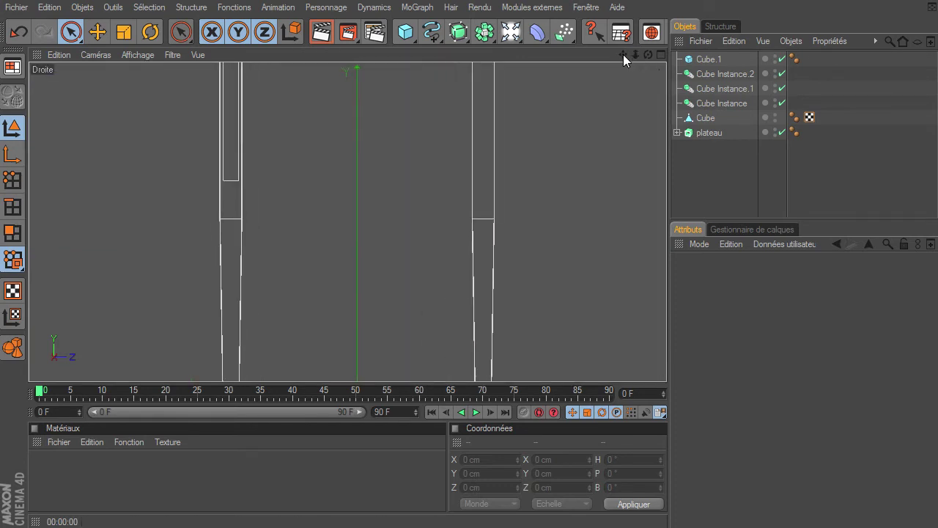
{"action": "left_click_drag", "start_coordinate": [623, 55], "coordinate": [666, 363]}
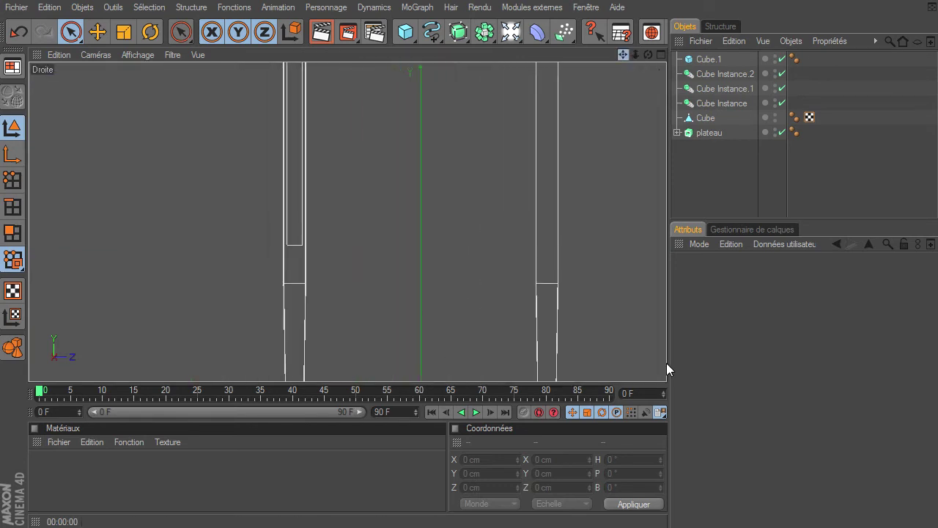
{"action": "left_click", "coordinate": [707, 63]}
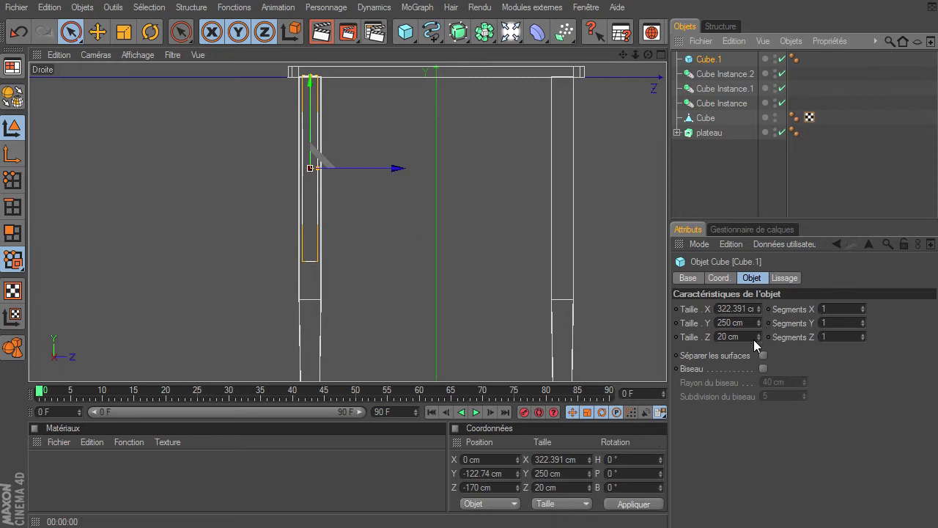
{"action": "left_click", "coordinate": [752, 340]}
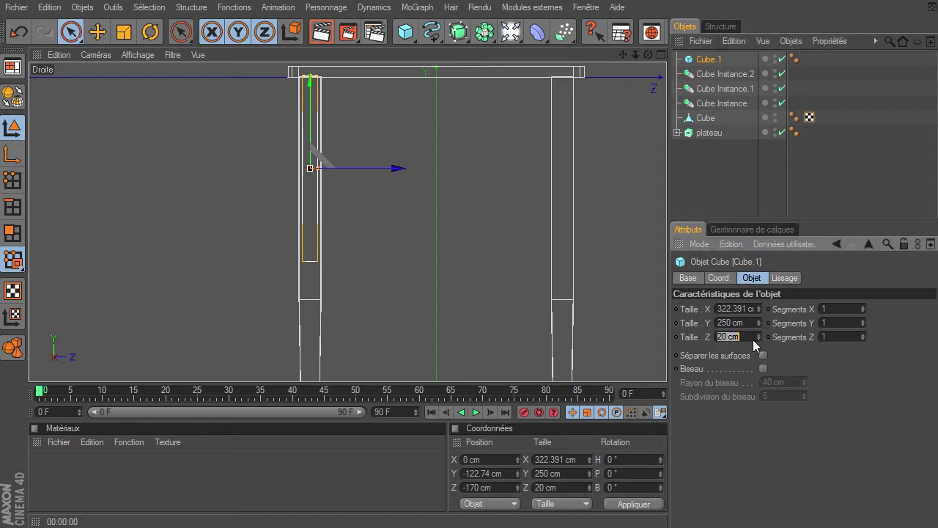
{"action": "type", "text": "10"}
{"action": "key", "text": "Return"}
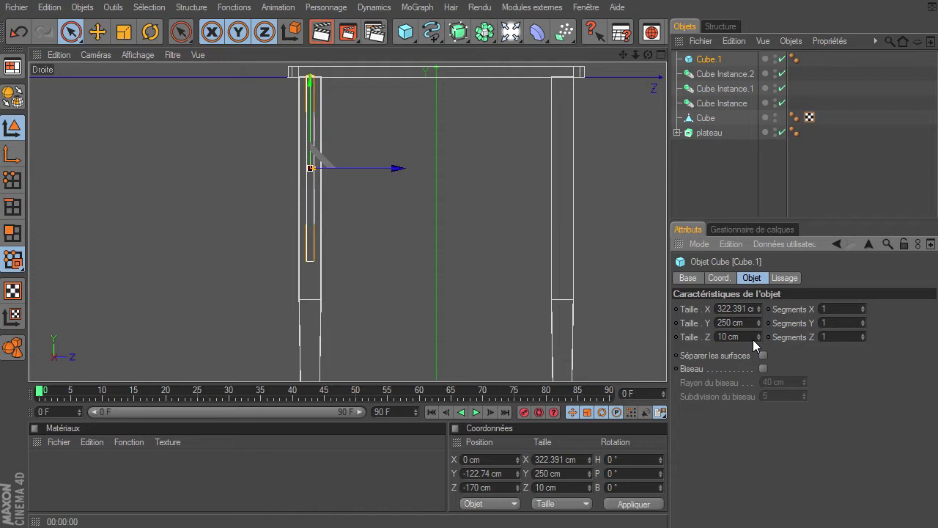
Step: Nudge the panel along Z toward the leg, then show only the perspective view
{"action": "left_click_drag", "start_coordinate": [343, 170], "coordinate": [666, 363]}
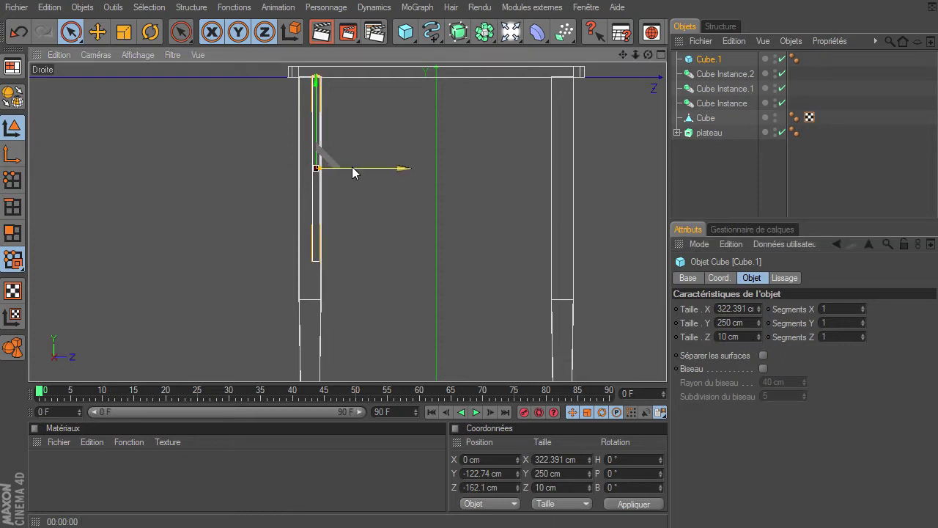
{"action": "left_click", "coordinate": [747, 184]}
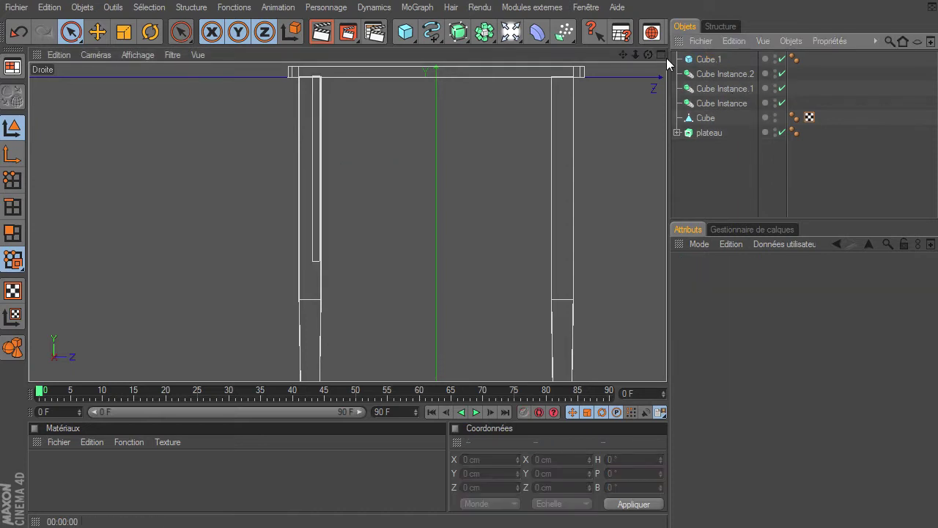
{"action": "left_click", "coordinate": [660, 55]}
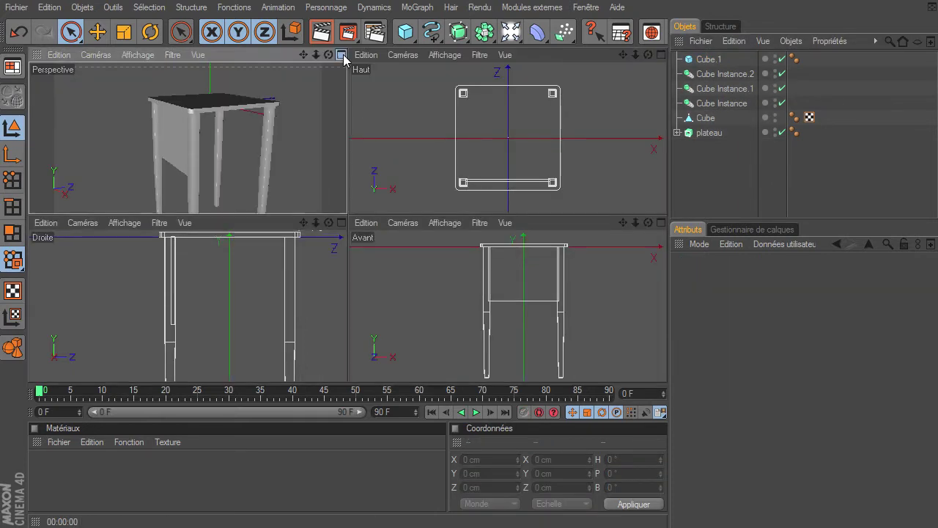
{"action": "left_click", "coordinate": [341, 55]}
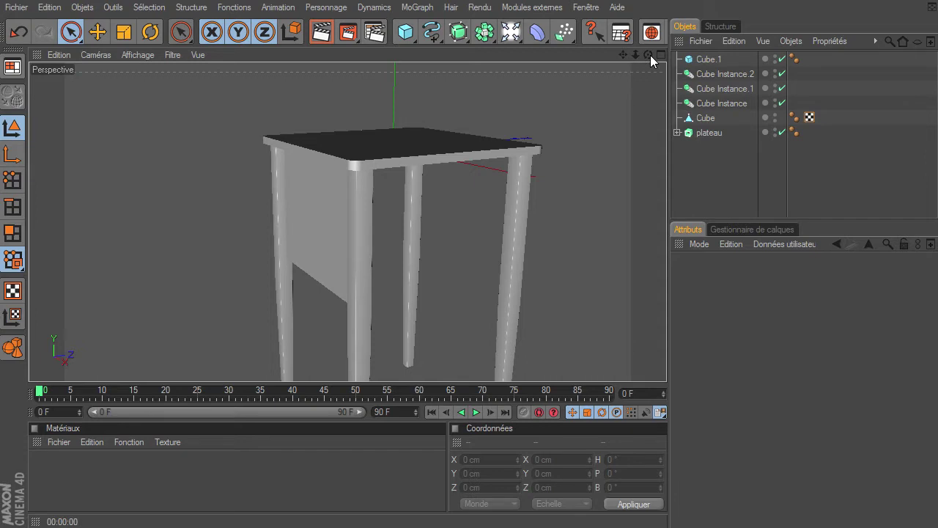
Step: Set side panel Cube.1's Z position to exactly -165 cm
{"action": "left_click", "coordinate": [323, 228]}
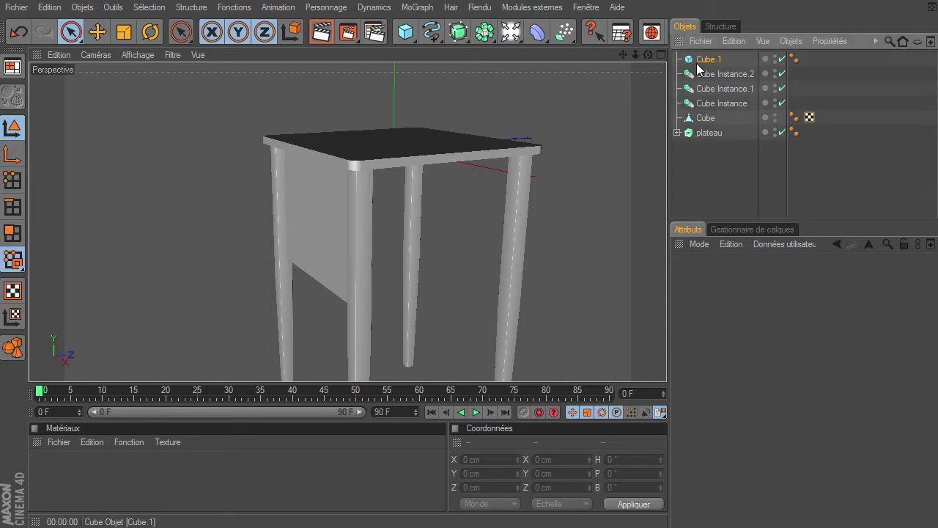
{"action": "left_click_drag", "start_coordinate": [396, 209], "coordinate": [667, 363]}
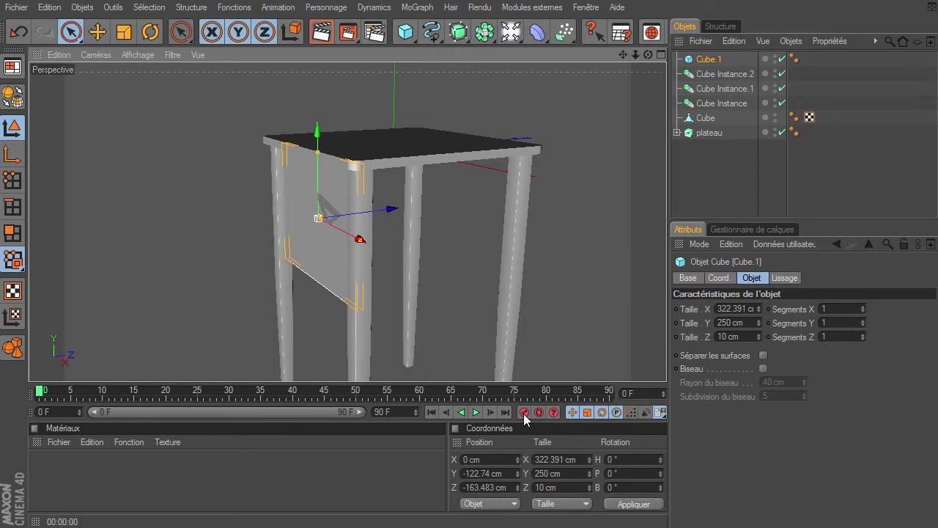
{"action": "left_click", "coordinate": [508, 488]}
{"action": "double_click", "coordinate": [509, 488]}
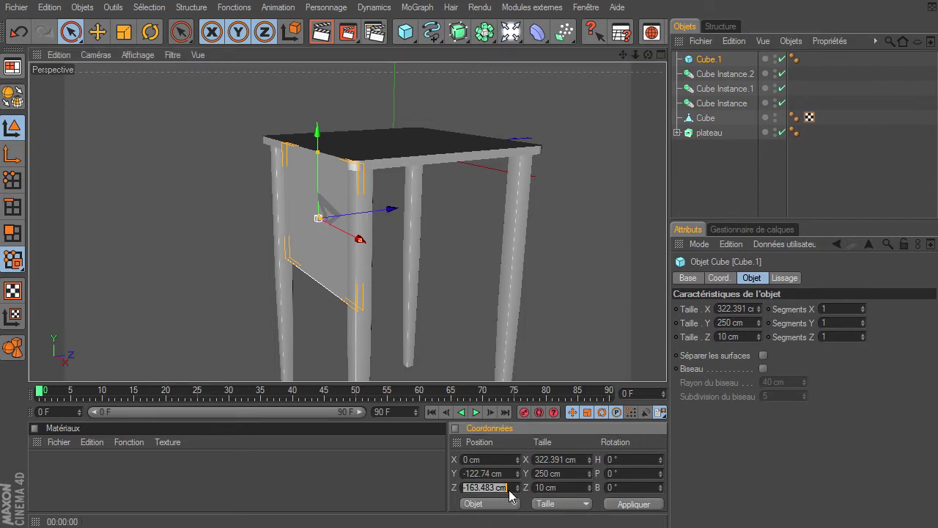
{"action": "key", "text": "BackSpace"}
{"action": "type", "text": "6"}
{"action": "type", "text": "5"}
{"action": "key", "text": "Return"}
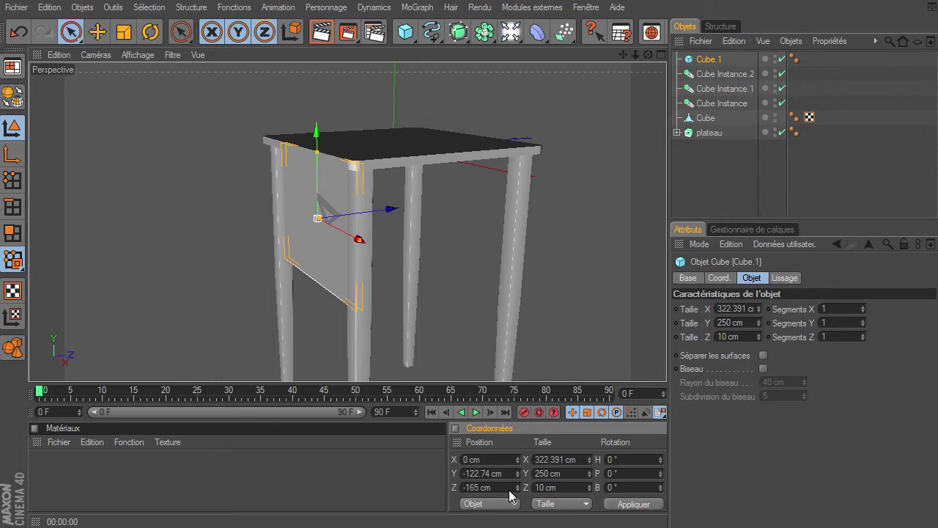
{"action": "left_click", "coordinate": [730, 506]}
{"action": "left_click", "coordinate": [707, 176]}
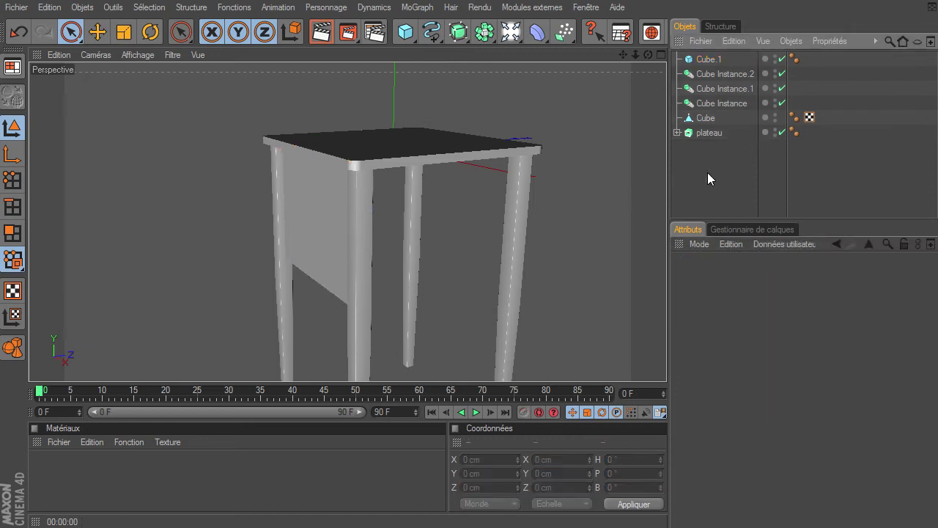
Step: Render a quick preview of the table, then reselect Cube.1
{"action": "left_click", "coordinate": [327, 32]}
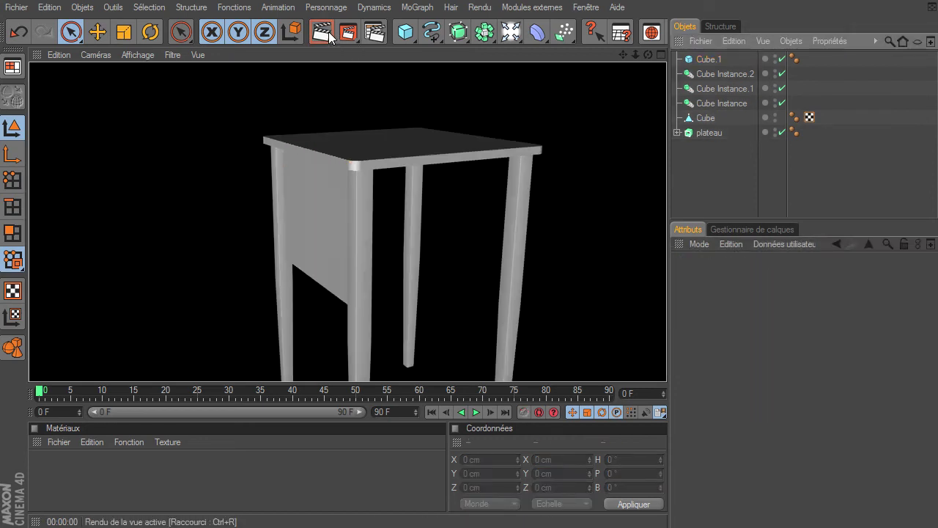
{"action": "left_click", "coordinate": [708, 170]}
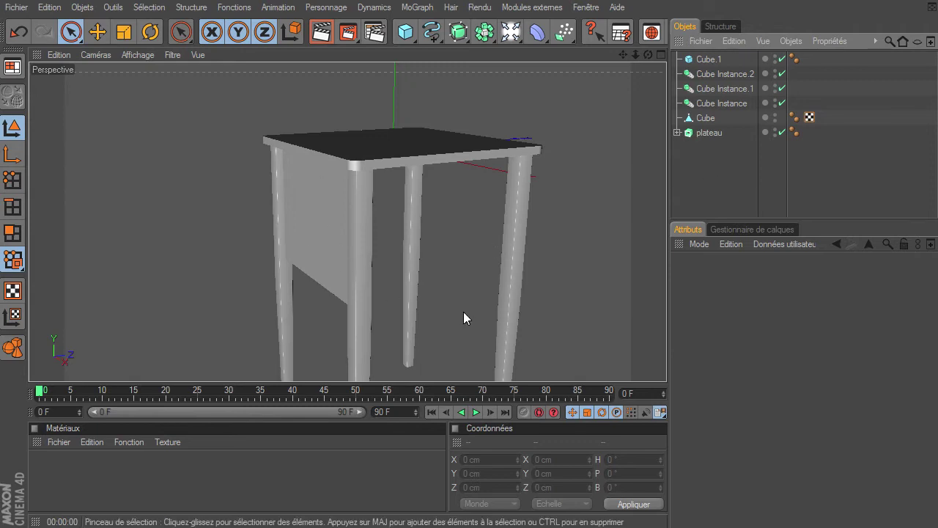
{"action": "left_click", "coordinate": [702, 60]}
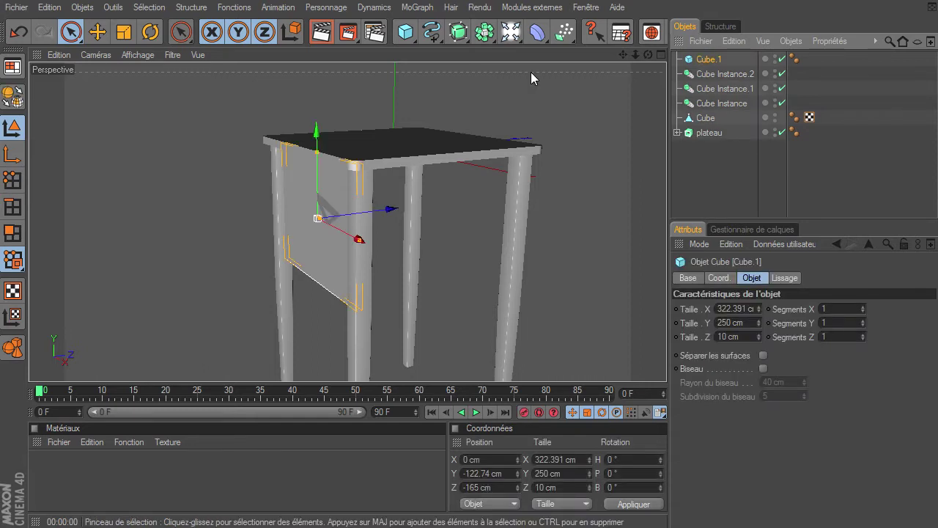
{"action": "left_click", "coordinate": [483, 31]}
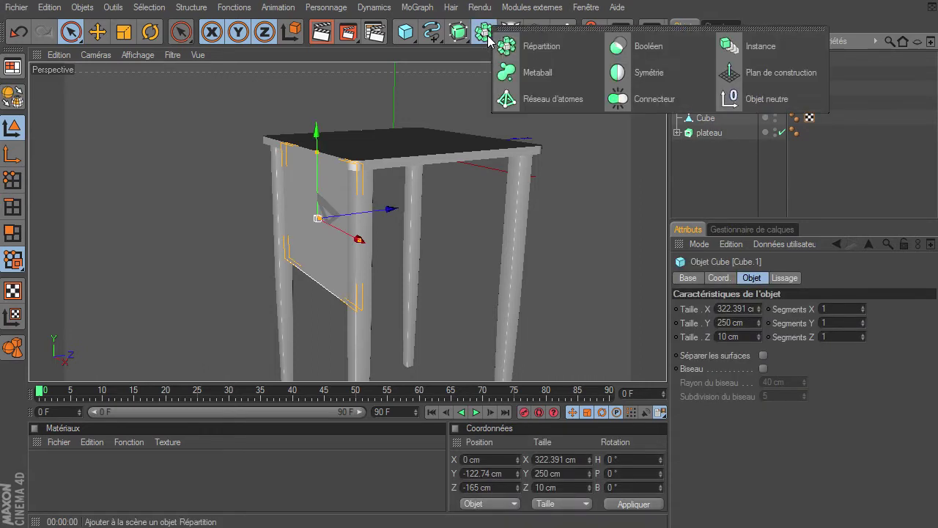
{"action": "left_click", "coordinate": [758, 46]}
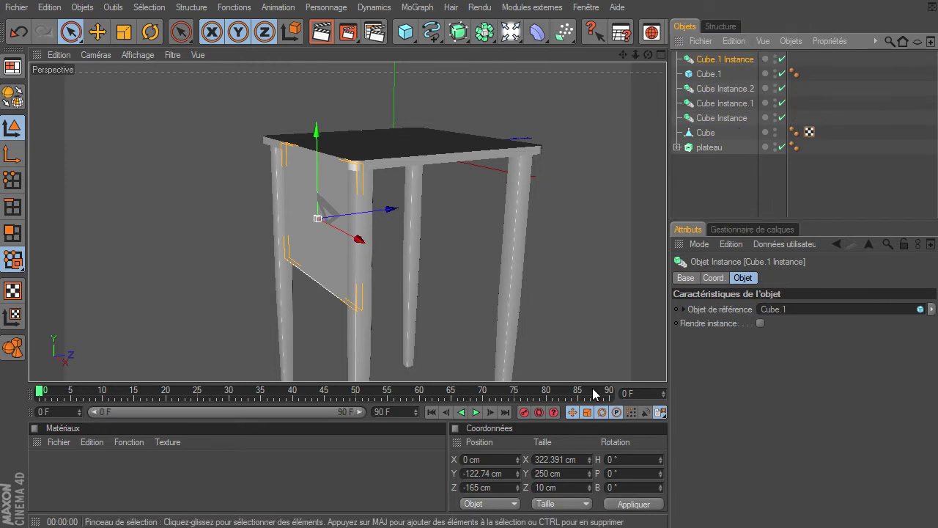
{"action": "left_click", "coordinate": [504, 488]}
{"action": "key", "text": "Home"}
{"action": "key", "text": "Delete"}
{"action": "key", "text": "Return"}
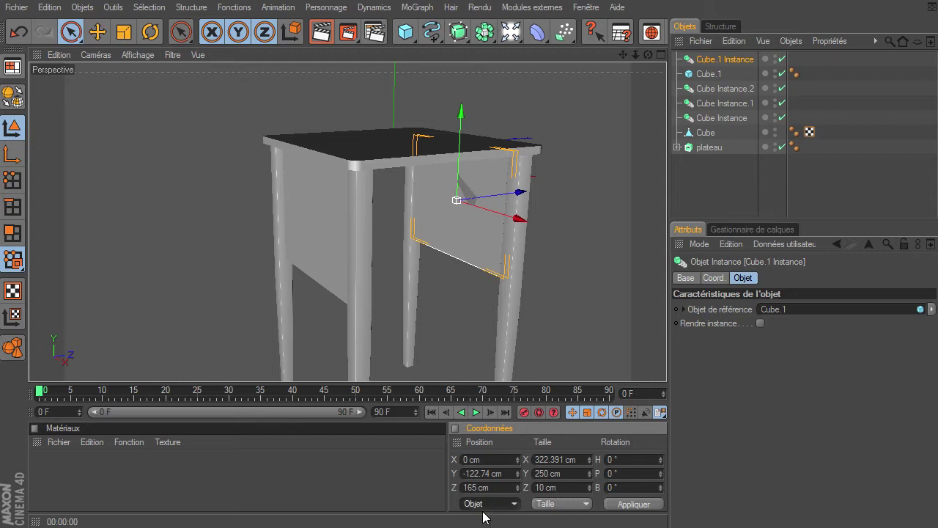
{"action": "left_click", "coordinate": [403, 486]}
{"action": "left_click", "coordinate": [721, 181]}
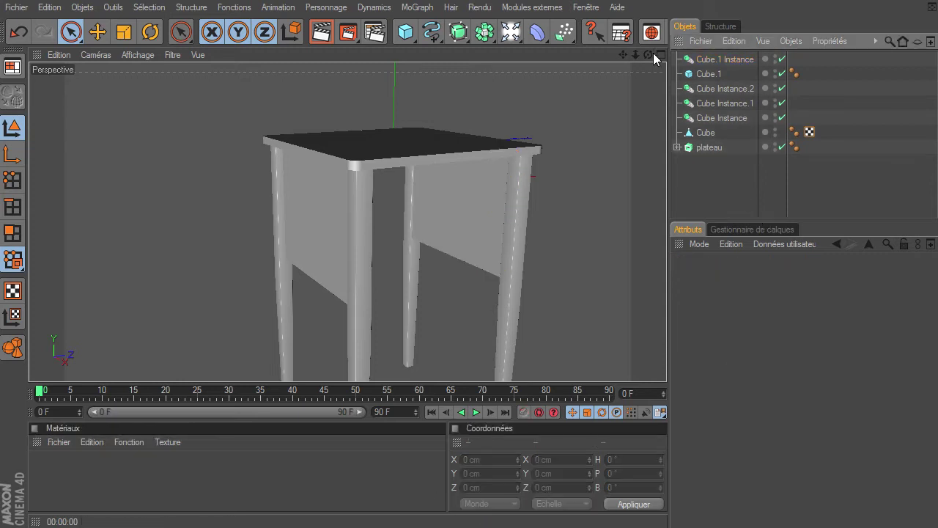
{"action": "mouse_move", "coordinate": [648, 55]}
{"action": "left_mouse_down"}
{"action": "mouse_move", "coordinate": [663, 366]}
{"action": "mouse_move", "coordinate": [574, 151]}
{"action": "left_mouse_up"}
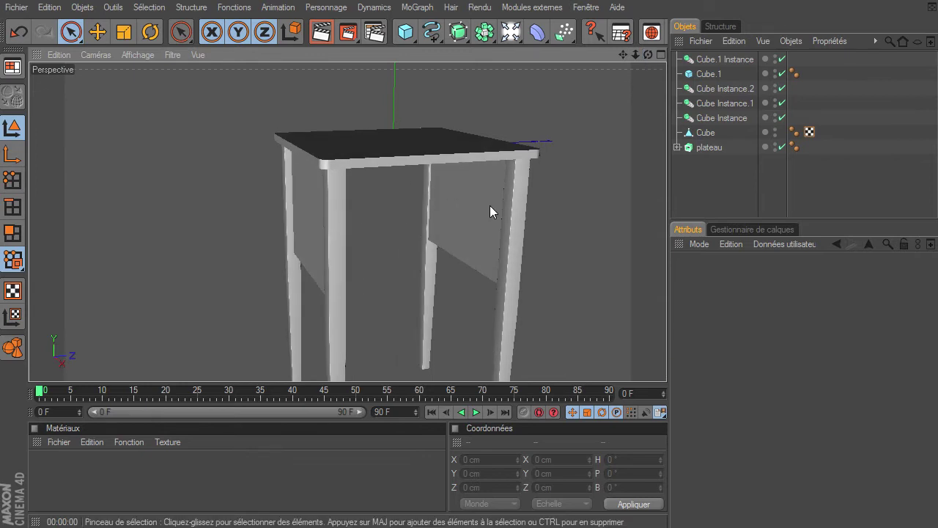
{"action": "left_click", "coordinate": [714, 61]}
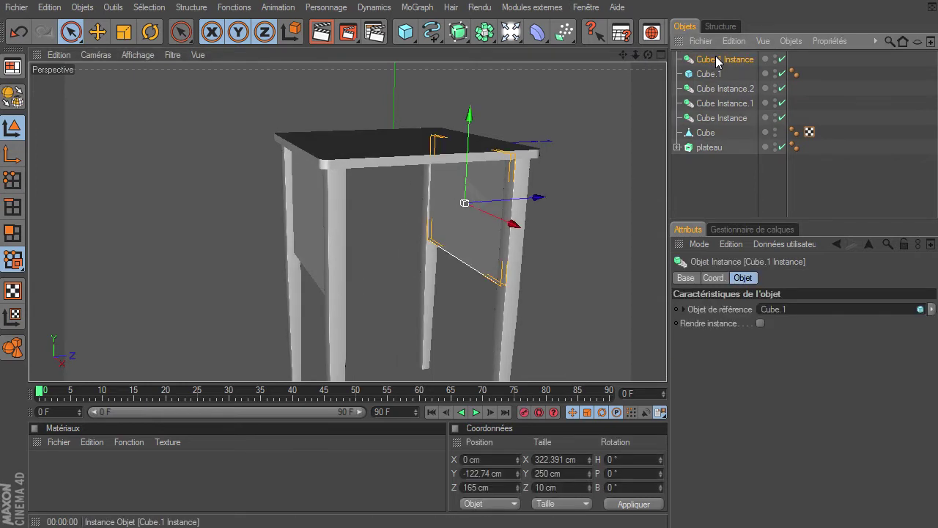
{"action": "left_click_drag", "start_coordinate": [716, 62], "coordinate": [715, 77], "text": "ctrl"}
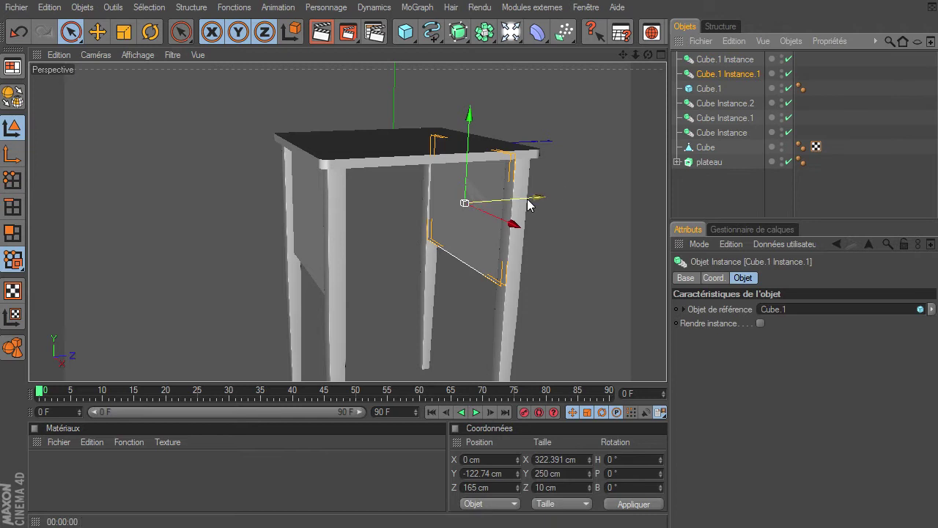
{"action": "left_click", "coordinate": [501, 490]}
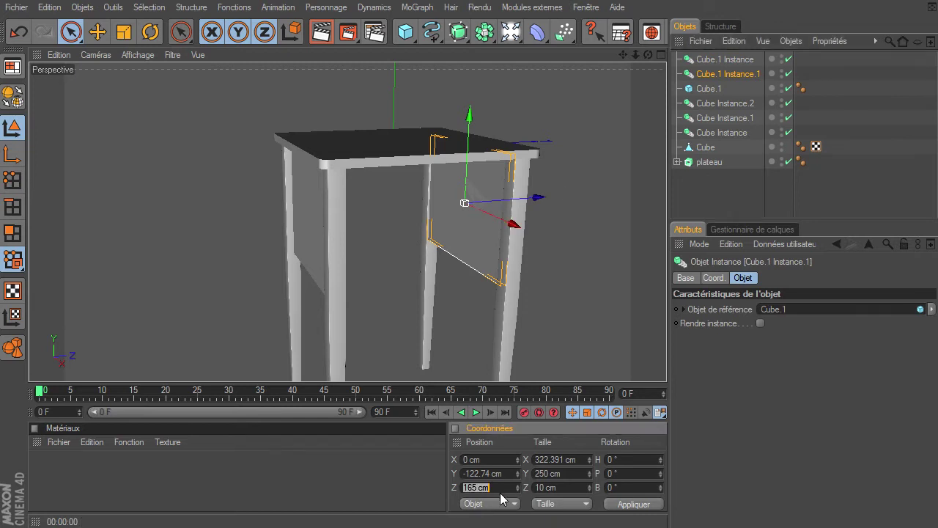
{"action": "type", "text": "0"}
{"action": "key", "text": "Return"}
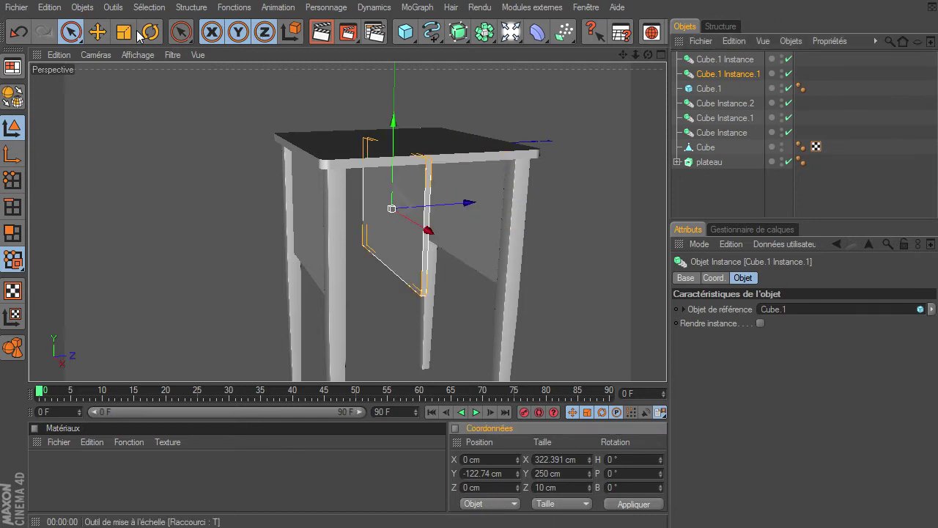
{"action": "left_click", "coordinate": [150, 32]}
{"action": "mouse_move", "coordinate": [388, 226]}
{"action": "left_mouse_down"}
{"action": "mouse_move", "coordinate": [418, 233]}
{"action": "mouse_move", "coordinate": [456, 217]}
{"action": "left_mouse_up"}
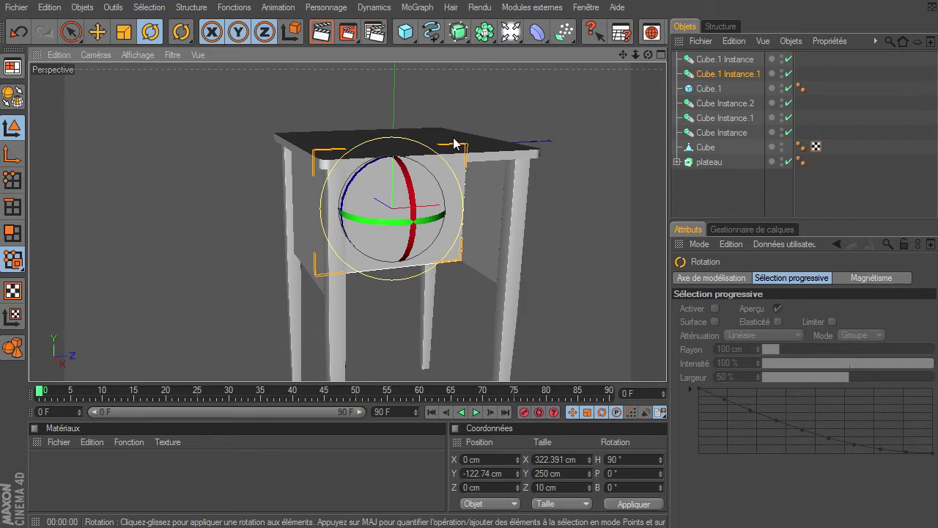
{"action": "left_click", "coordinate": [504, 459]}
{"action": "key", "text": "BackSpace"}
{"action": "type", "text": "-16"}
{"action": "key", "text": "Return"}
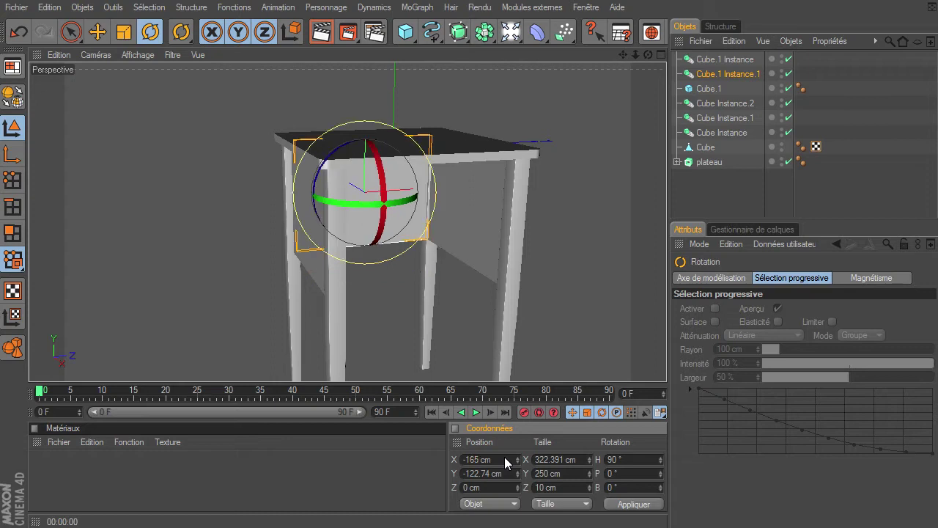
{"action": "left_click", "coordinate": [704, 206]}
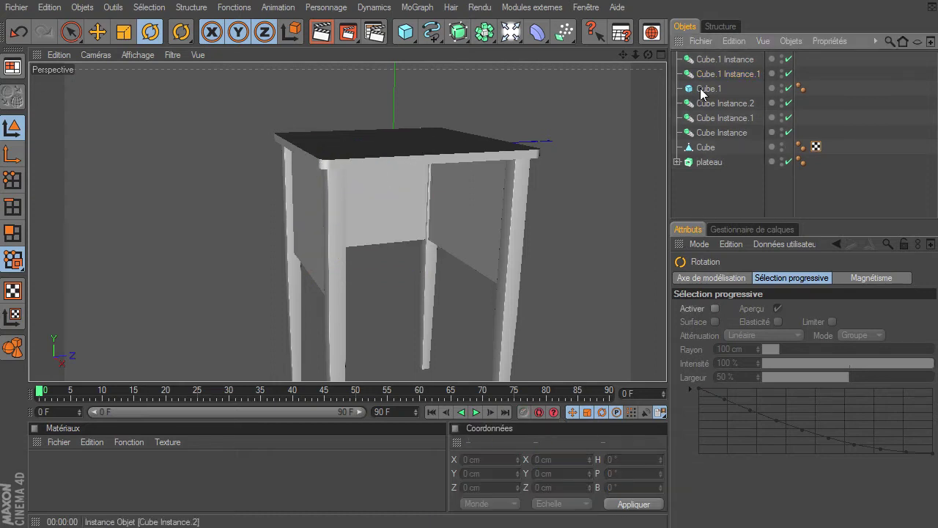
{"action": "left_click_drag", "start_coordinate": [648, 54], "coordinate": [666, 363]}
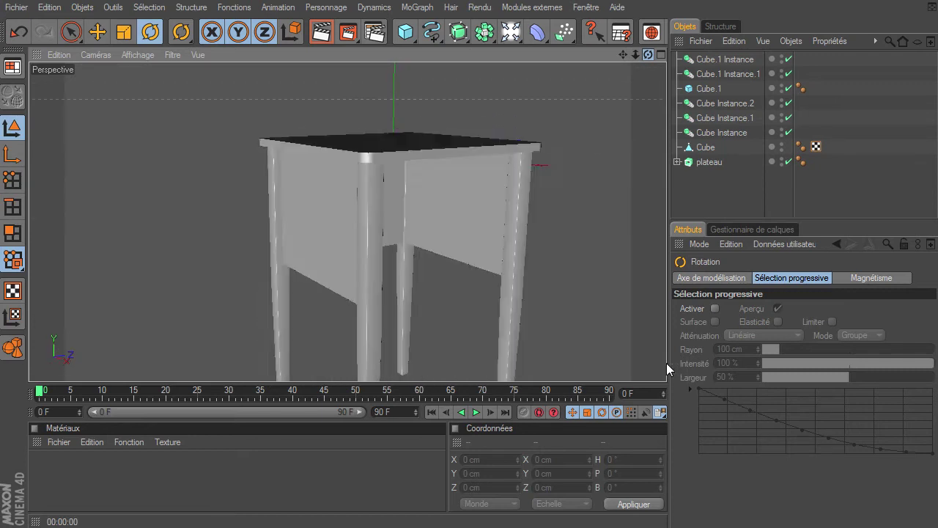
{"action": "left_click_drag", "start_coordinate": [636, 54], "coordinate": [666, 363]}
{"action": "left_click_drag", "start_coordinate": [628, 54], "coordinate": [667, 363]}
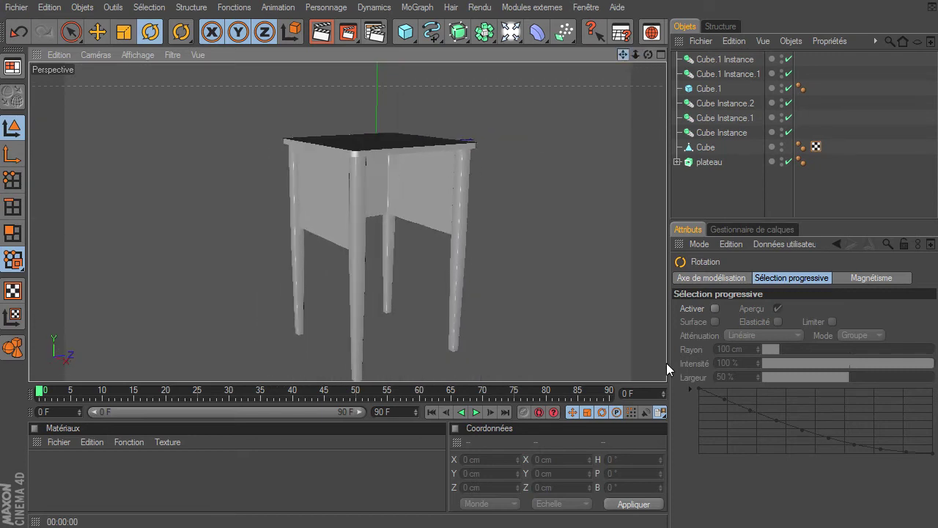
{"action": "key", "text": "alt+Tab"}
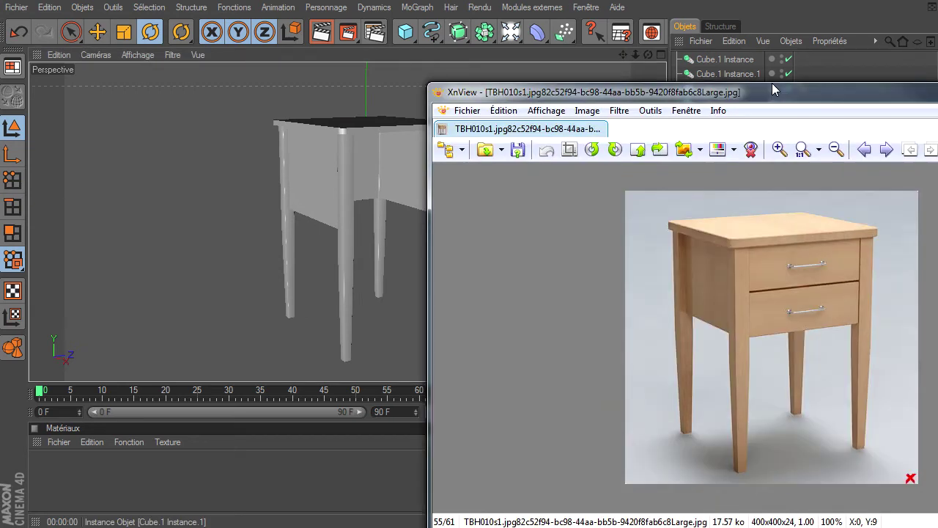
{"action": "left_click_drag", "start_coordinate": [772, 82], "coordinate": [597, 63]}
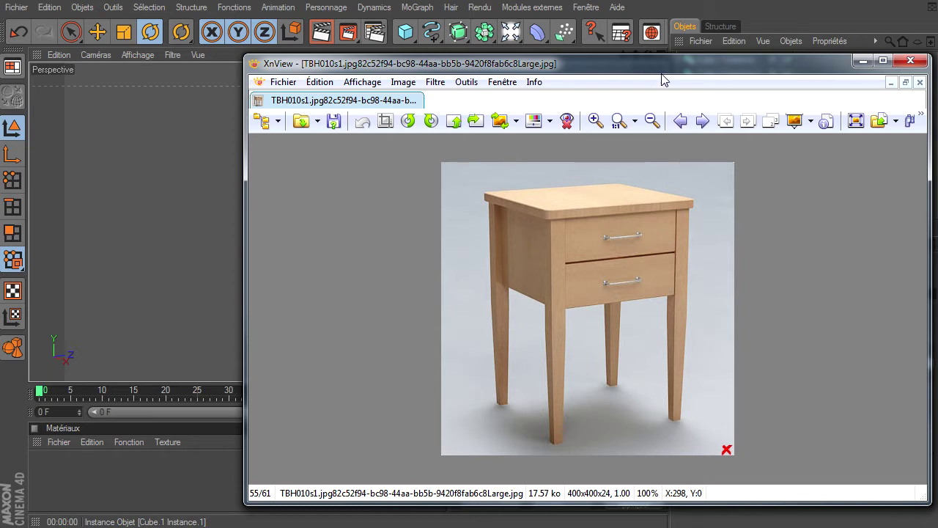
{"action": "left_click_drag", "start_coordinate": [663, 64], "coordinate": [937, 74]}
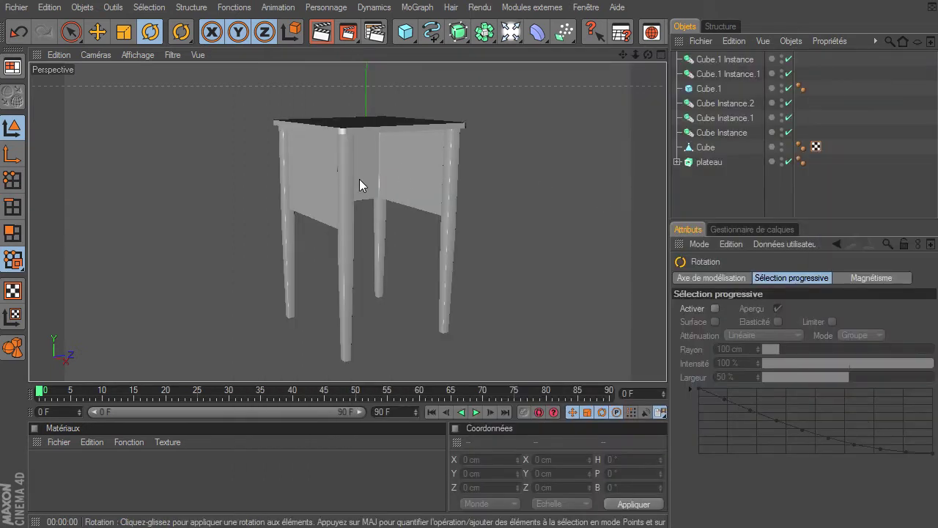
Step: Copy the side panel Cube.1 and rename the original cote
{"action": "left_click", "coordinate": [713, 92]}
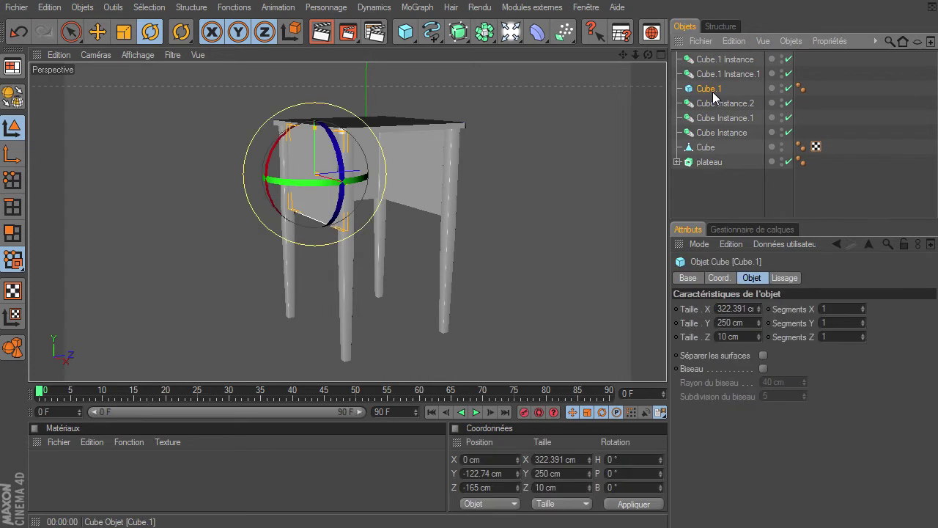
{"action": "left_click", "coordinate": [71, 32]}
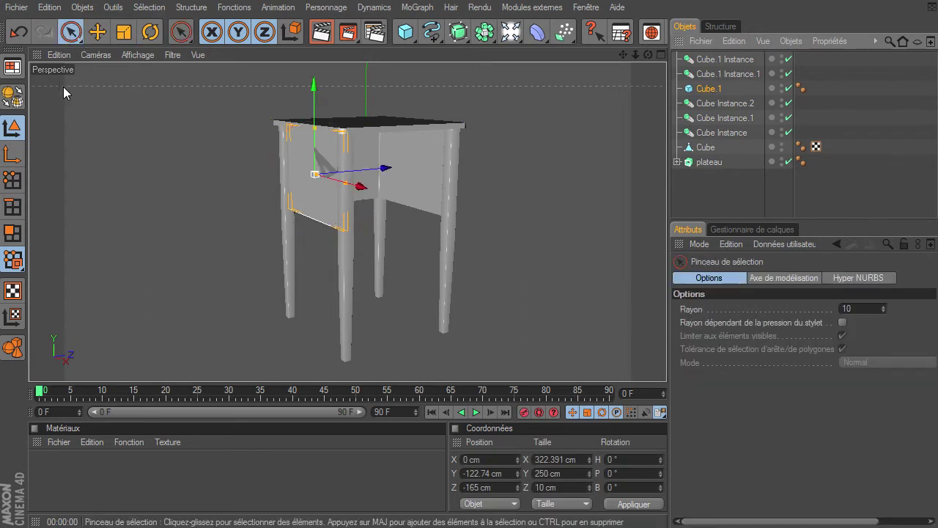
{"action": "left_click", "coordinate": [704, 90]}
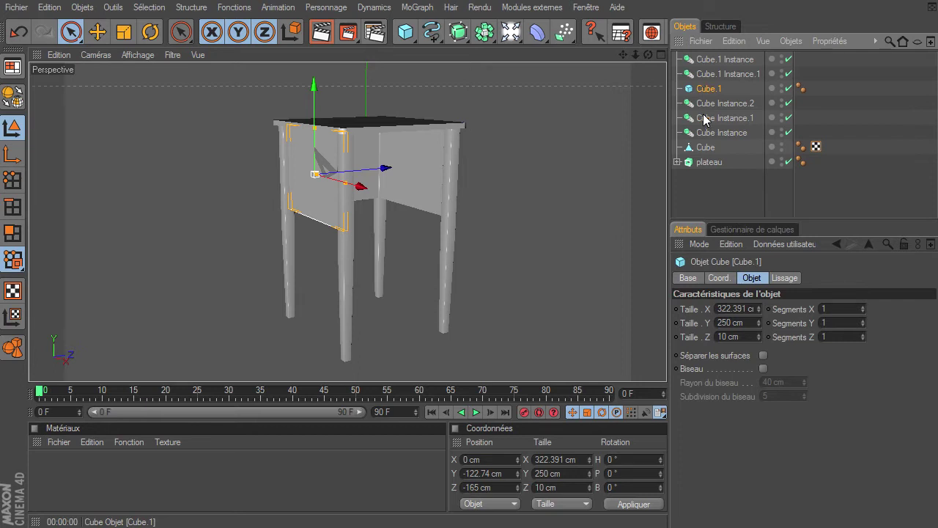
{"action": "left_click_drag", "start_coordinate": [704, 90], "coordinate": [706, 197], "text": "ctrl"}
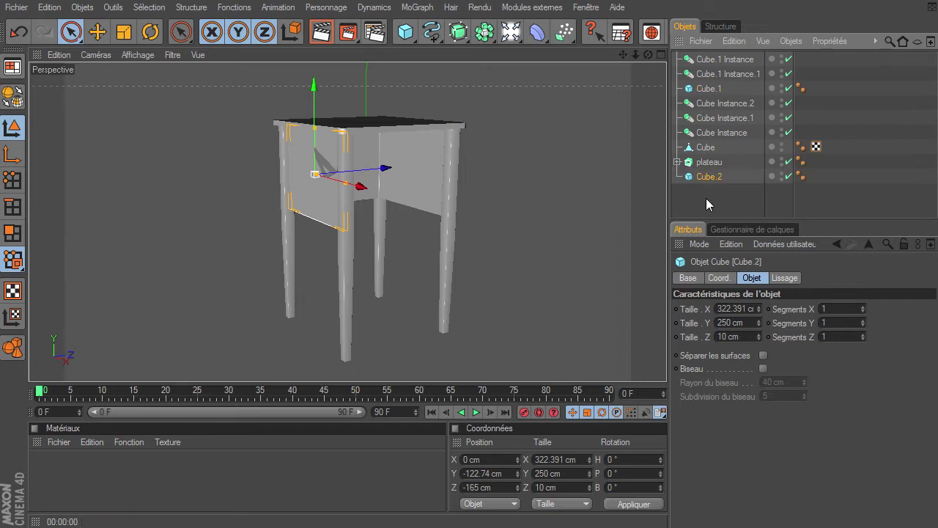
{"action": "double_click", "coordinate": [709, 93]}
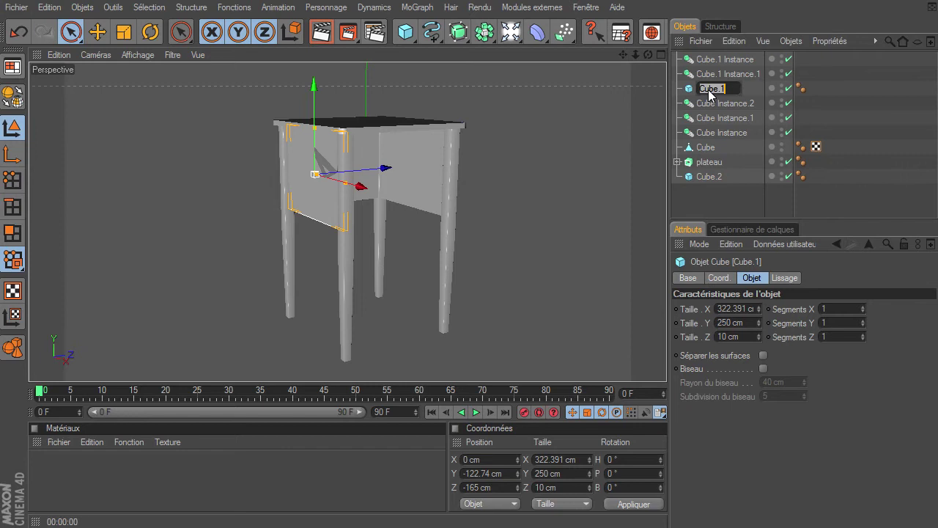
{"action": "type", "text": "cote"}
{"action": "key", "text": "Return"}
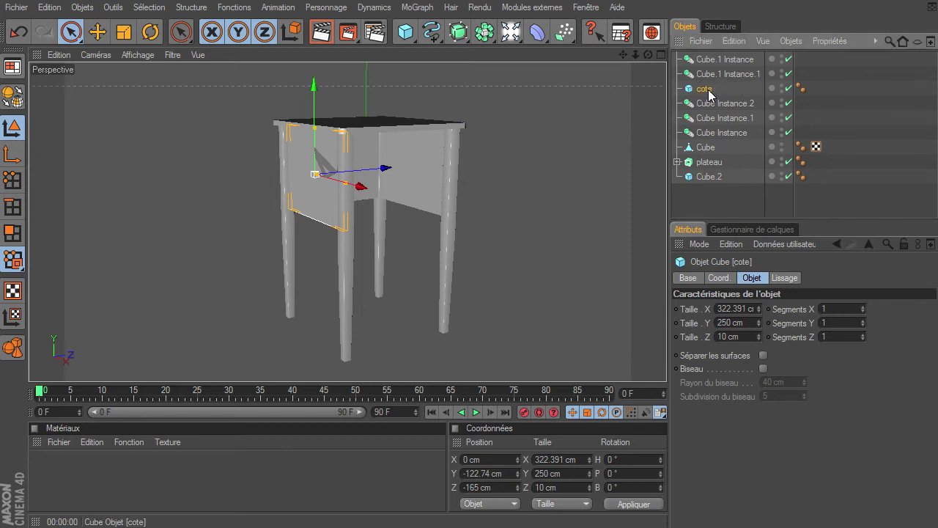
Step: Nest both side panel instances under cote
{"action": "left_click", "coordinate": [703, 77]}
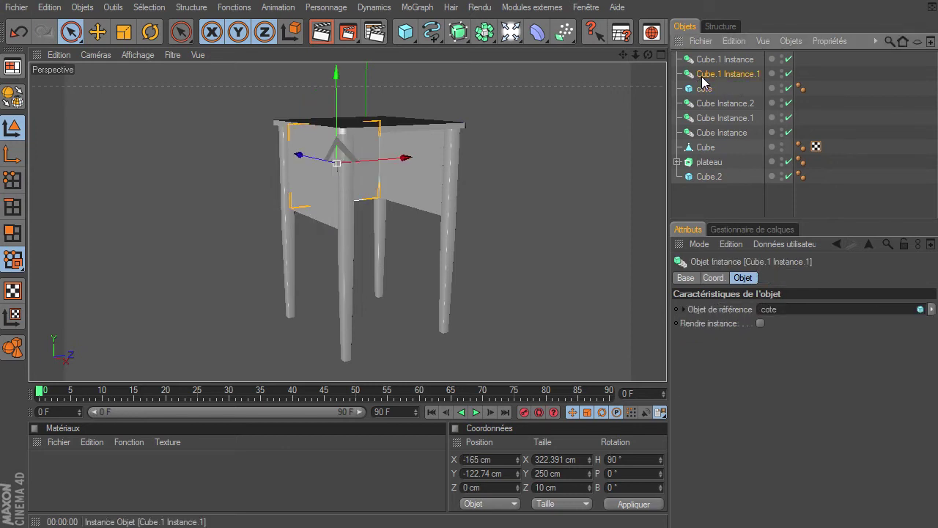
{"action": "left_click", "coordinate": [715, 58], "text": "shift"}
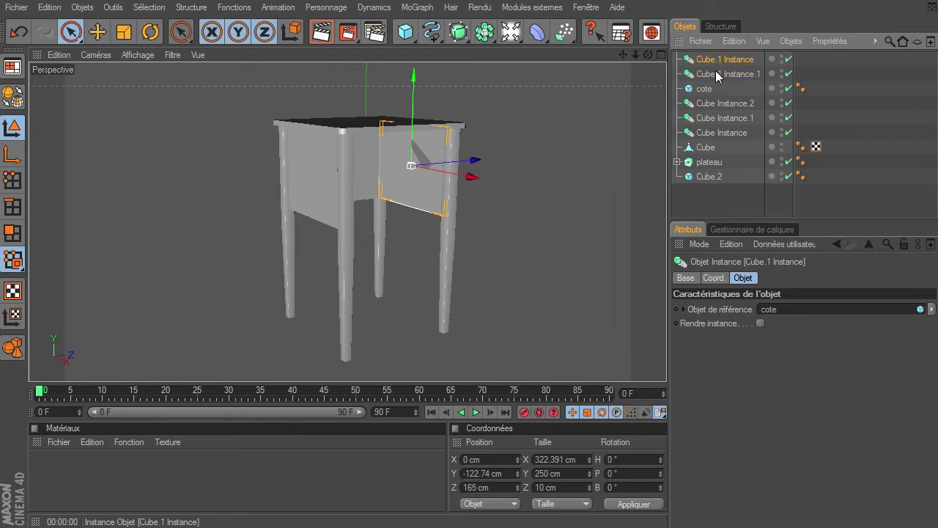
{"action": "left_click_drag", "start_coordinate": [707, 92], "coordinate": [705, 60]}
{"action": "left_click", "coordinate": [677, 60]}
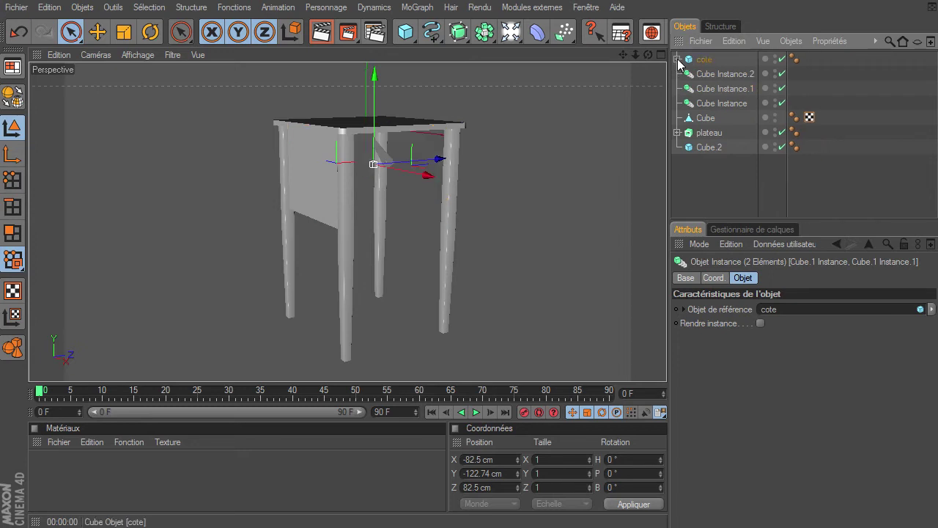
Step: Rename the original leg Cube to pied
{"action": "left_click", "coordinate": [718, 77]}
{"action": "left_click", "coordinate": [719, 88]}
{"action": "left_click", "coordinate": [718, 104]}
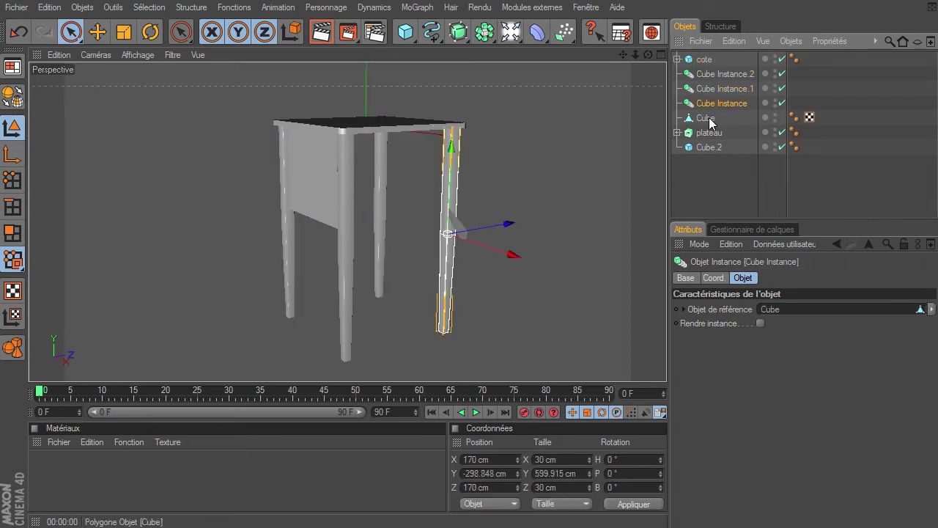
{"action": "double_click", "coordinate": [709, 119]}
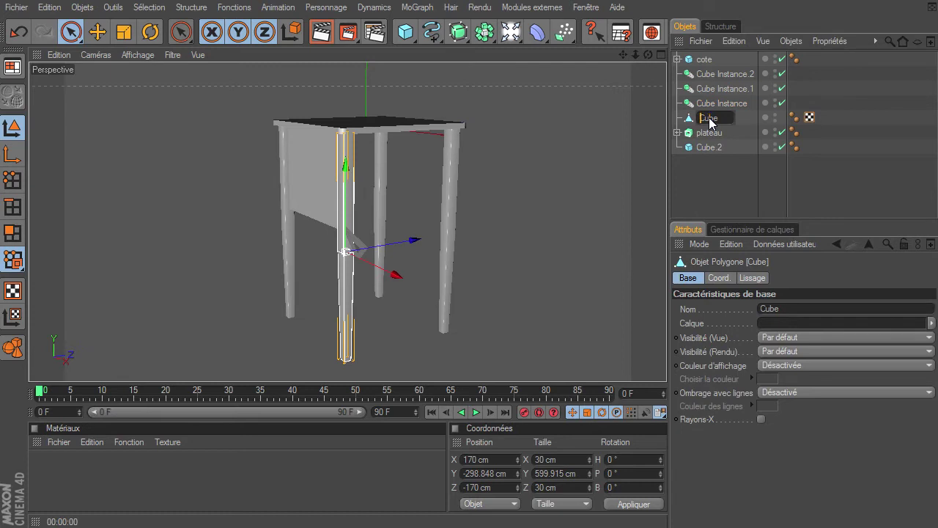
{"action": "type", "text": "pied"}
{"action": "key", "text": "Return"}
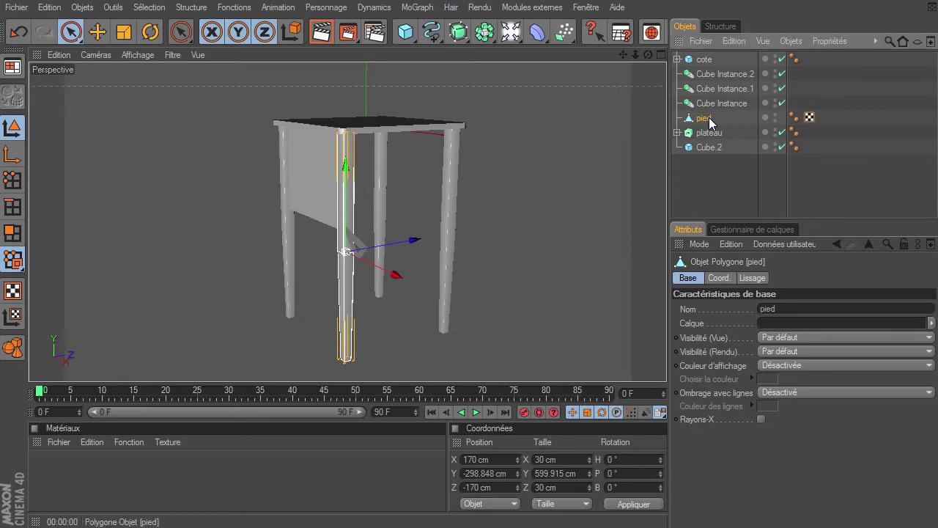
Step: Nest the three leg instances under pied, collapse it, and select the panel copy Cube.2
{"action": "left_click", "coordinate": [718, 73]}
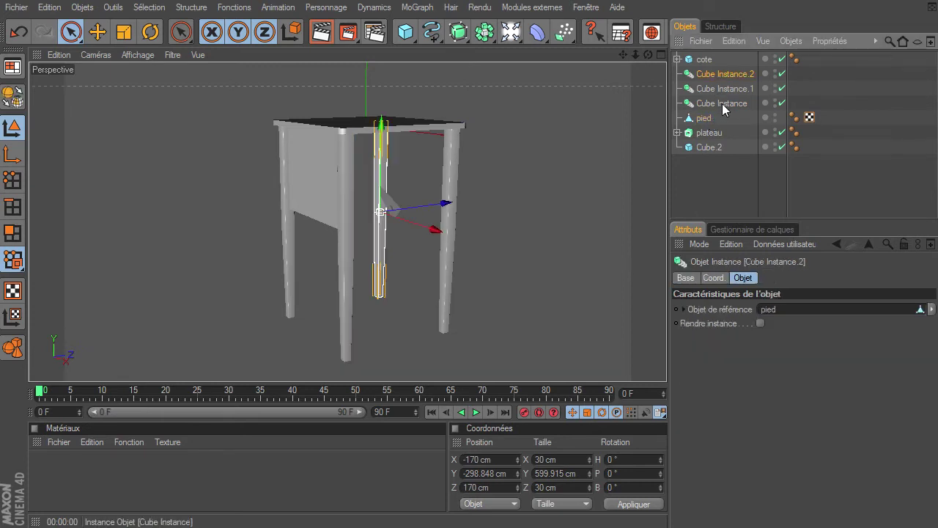
{"action": "left_click", "coordinate": [722, 103], "text": "shift"}
{"action": "left_click", "coordinate": [722, 104]}
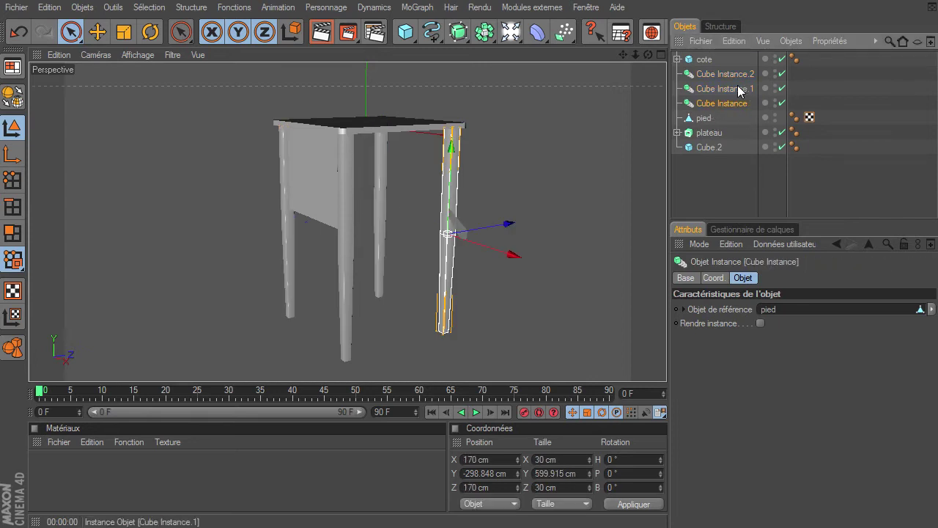
{"action": "left_click", "coordinate": [724, 104]}
{"action": "left_click", "coordinate": [725, 104], "text": "shift"}
{"action": "left_click_drag", "start_coordinate": [723, 102], "coordinate": [707, 119]}
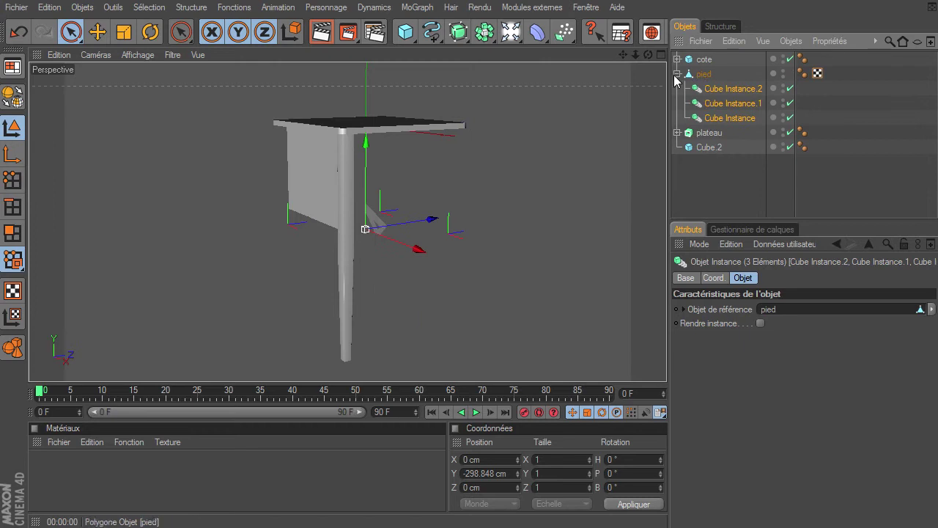
{"action": "left_click", "coordinate": [678, 74]}
{"action": "left_click", "coordinate": [709, 88]}
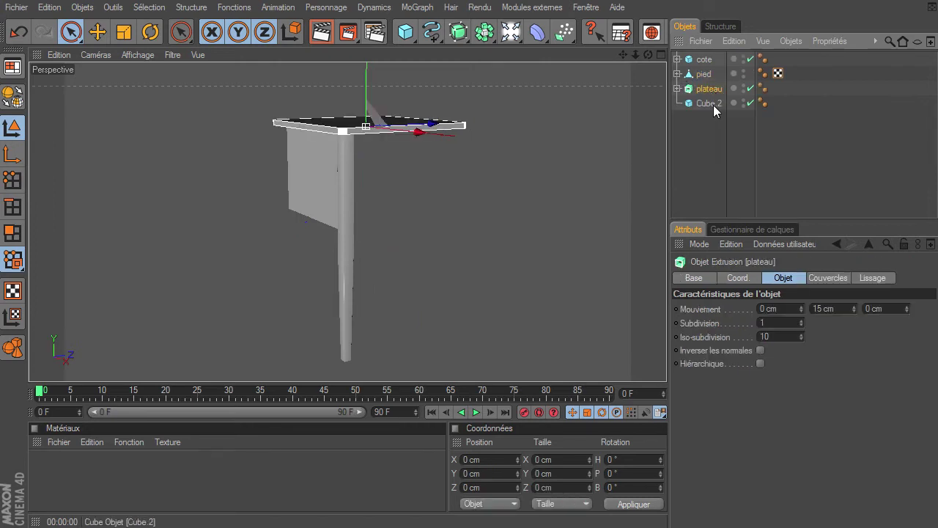
{"action": "left_click", "coordinate": [714, 105]}
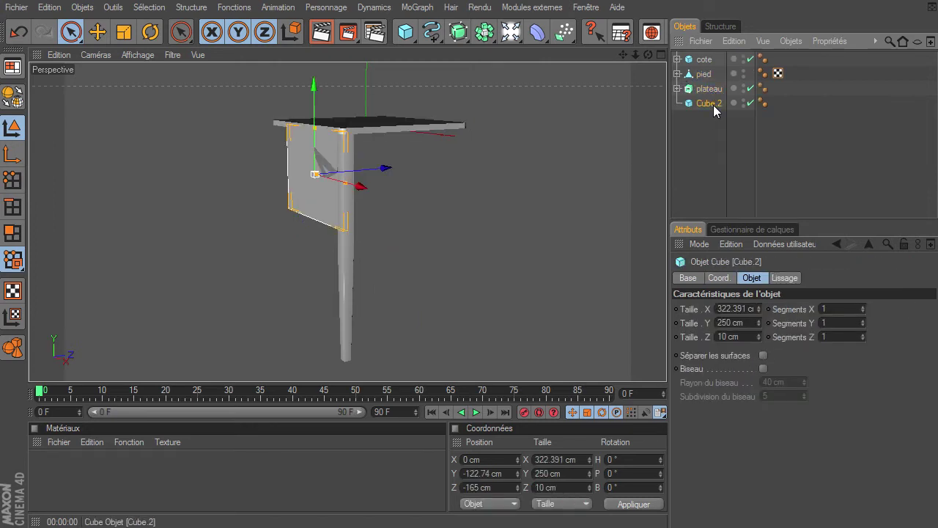
Step: Rename Cube.2 to tiroir and set its Y and Z positions to 0
{"action": "double_click", "coordinate": [713, 105]}
{"action": "type", "text": "tiroi"}
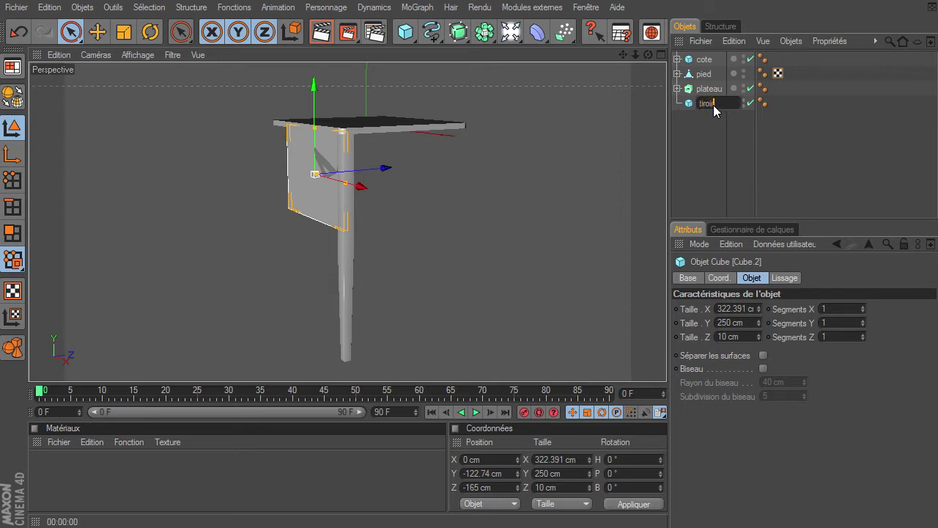
{"action": "key", "text": "Return"}
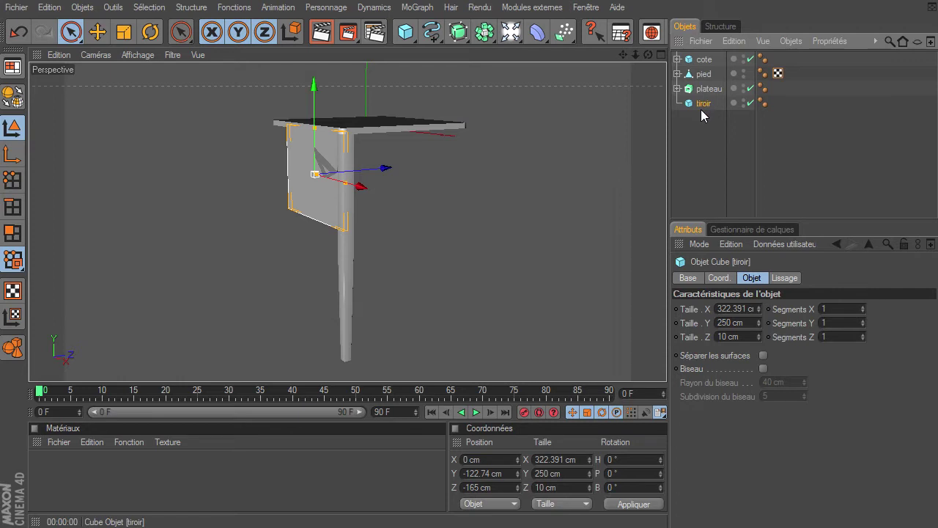
{"action": "left_click", "coordinate": [500, 488]}
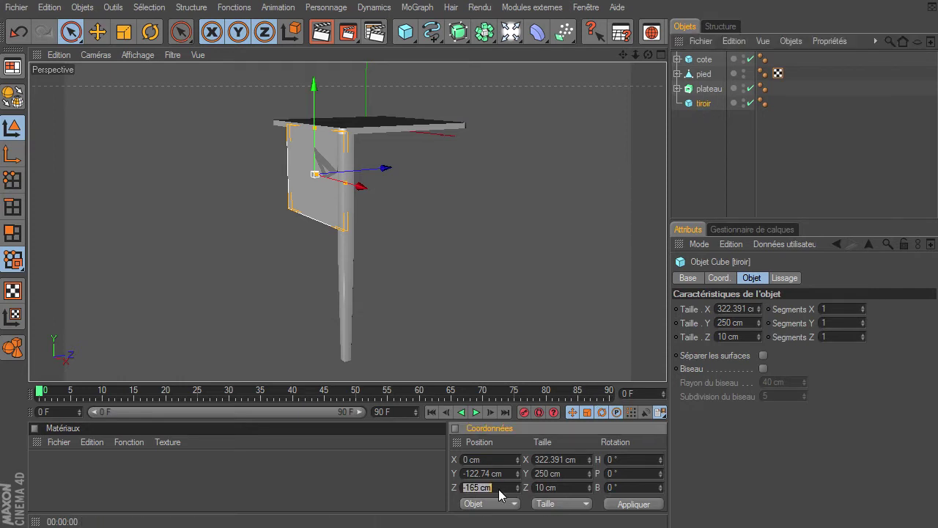
{"action": "type", "text": "0"}
{"action": "left_click", "coordinate": [500, 474]}
{"action": "type", "text": "0"}
{"action": "key", "text": "Return"}
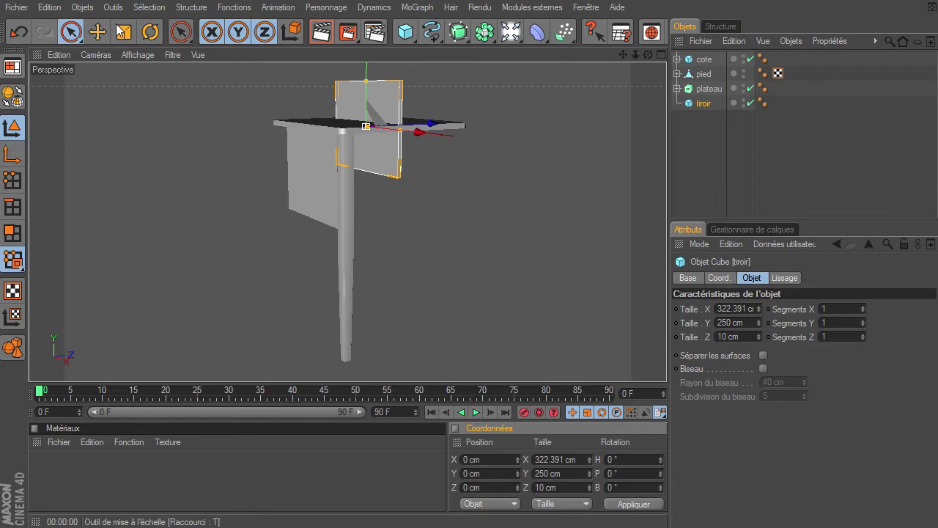
Step: Rotate tiroir 90° in heading and orbit to face the table front
{"action": "left_click", "coordinate": [150, 32]}
{"action": "left_click_drag", "start_coordinate": [377, 134], "coordinate": [438, 131]}
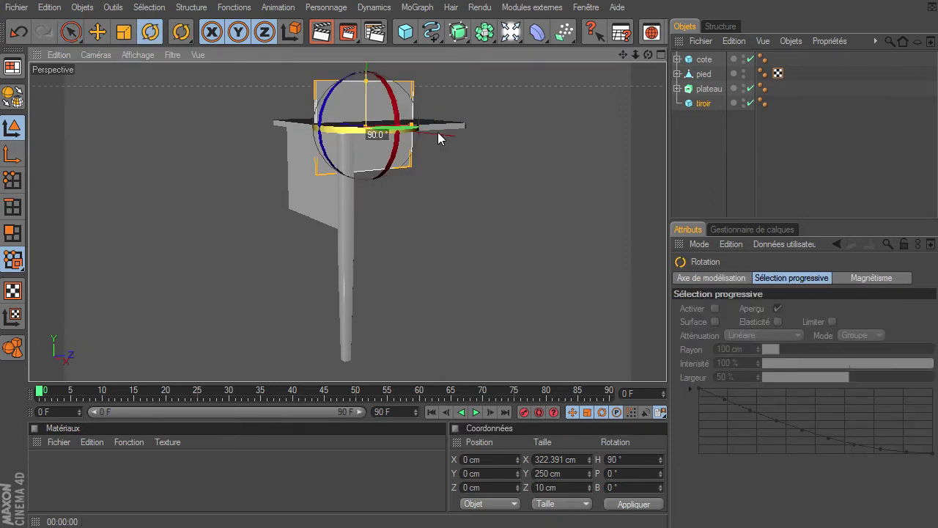
{"action": "left_click_drag", "start_coordinate": [648, 55], "coordinate": [666, 366]}
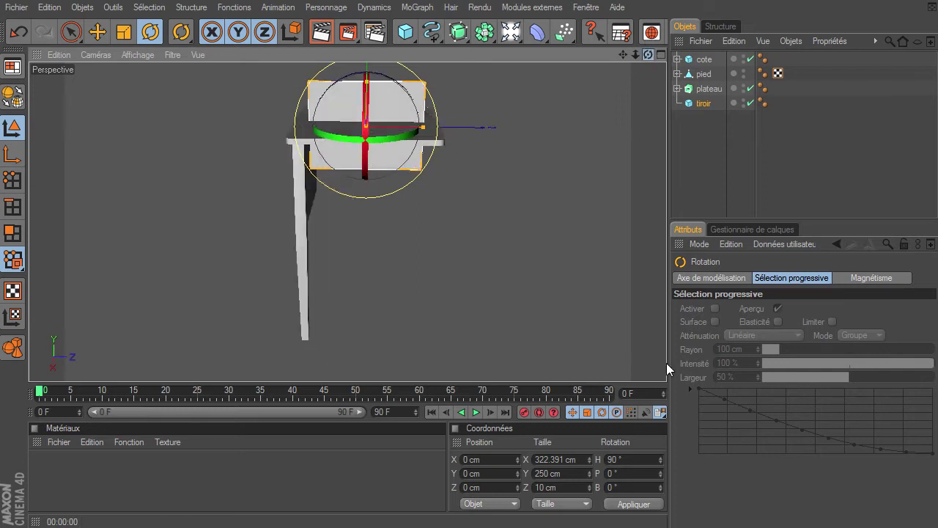
Step: Move the leg instances out of pied and group all four legs under a new null
{"action": "left_click", "coordinate": [678, 89]}
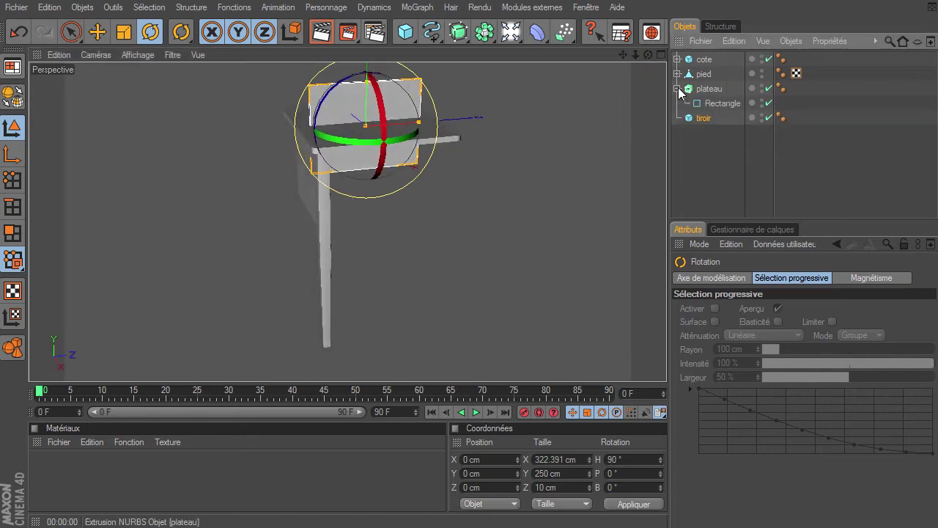
{"action": "left_click", "coordinate": [678, 74]}
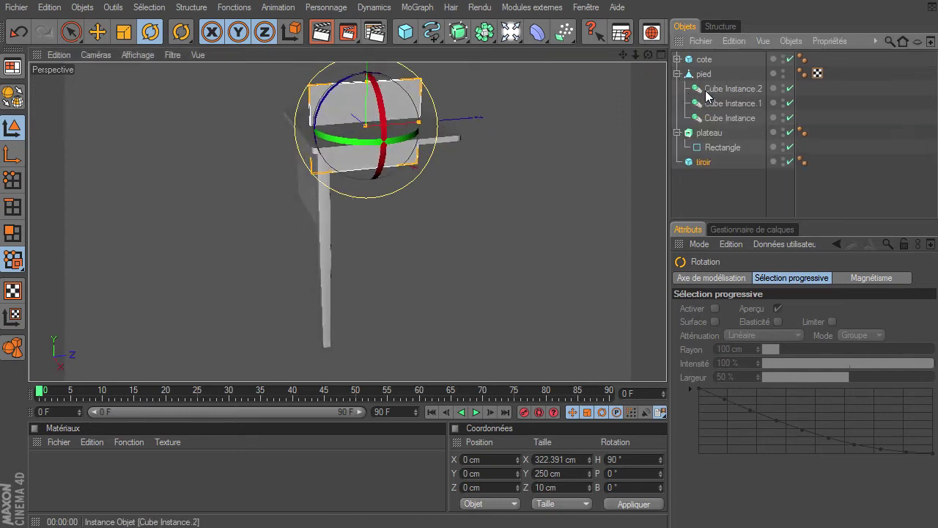
{"action": "left_click_drag", "start_coordinate": [648, 55], "coordinate": [666, 363]}
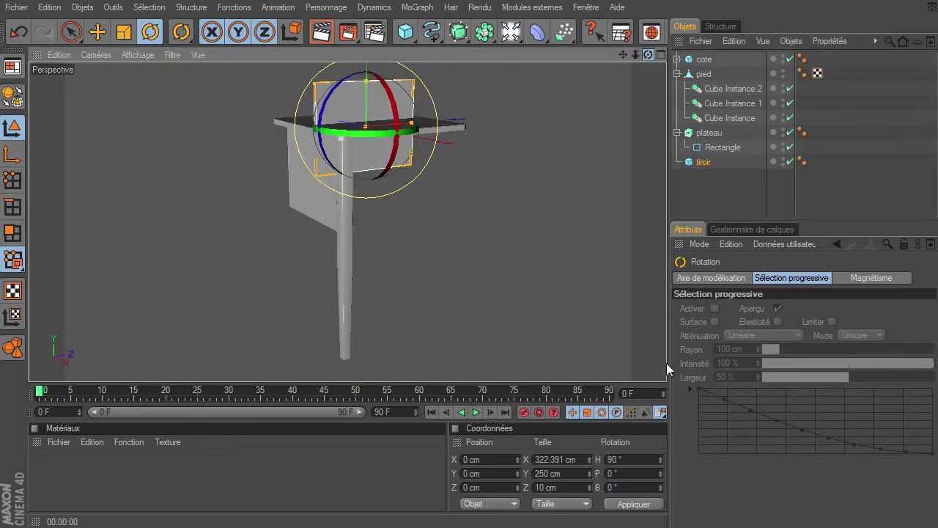
{"action": "left_click", "coordinate": [728, 88]}
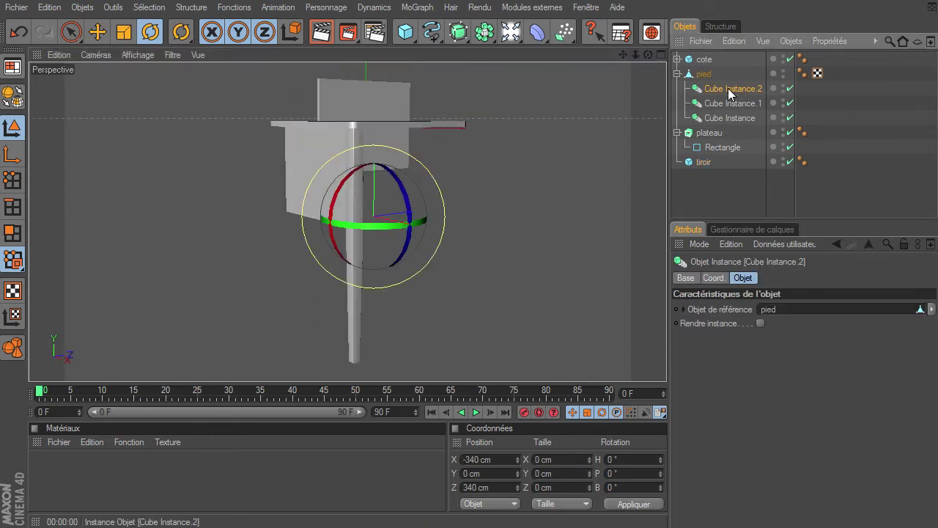
{"action": "left_click", "coordinate": [730, 116], "text": "shift"}
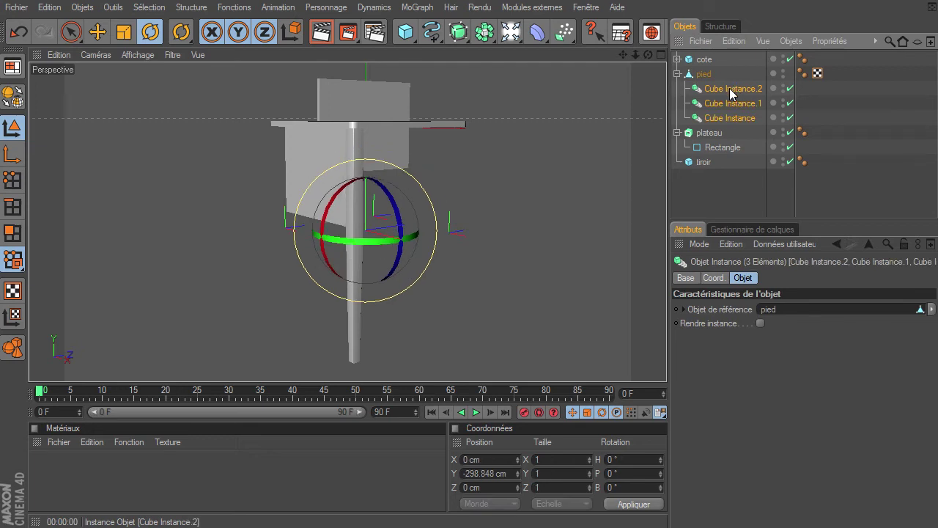
{"action": "left_click_drag", "start_coordinate": [730, 92], "coordinate": [726, 67]}
{"action": "left_click", "coordinate": [703, 118]}
{"action": "left_click", "coordinate": [714, 73], "text": "shift"}
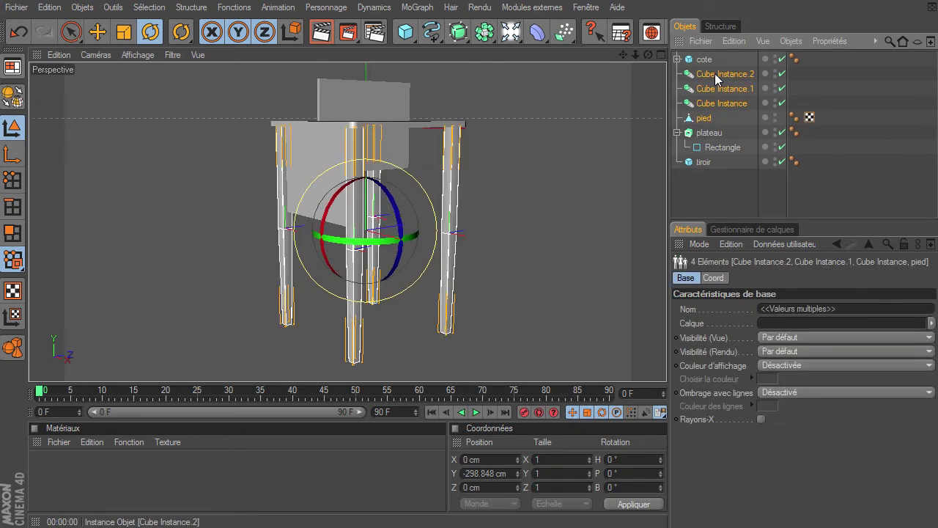
{"action": "key", "text": "alt+g"}
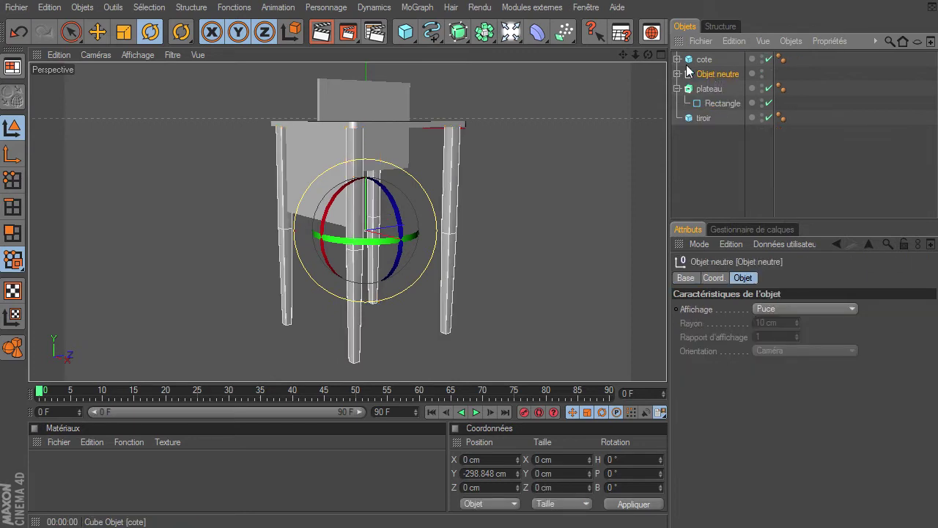
Step: Move the side instances out of cote and group them with cote under a new null
{"action": "left_click", "coordinate": [678, 58]}
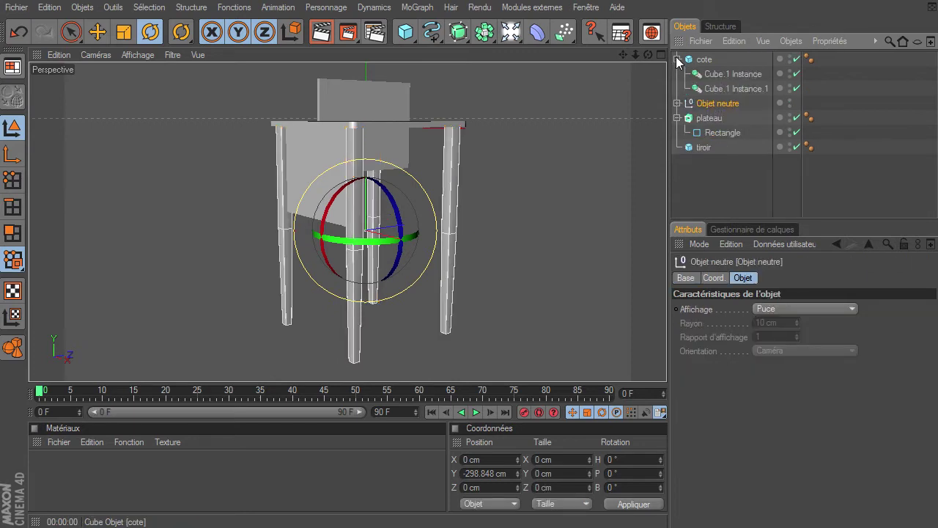
{"action": "left_click", "coordinate": [726, 74]}
{"action": "left_click", "coordinate": [721, 87], "text": "shift"}
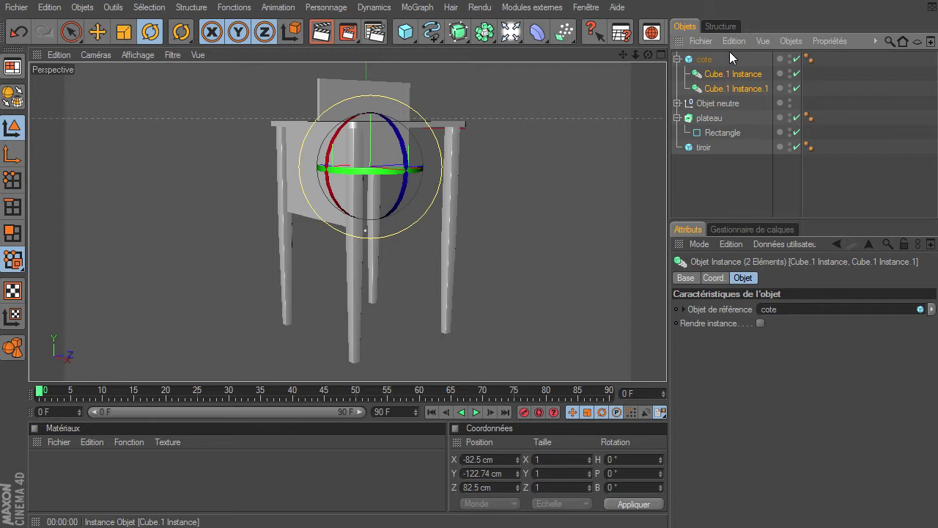
{"action": "left_click_drag", "start_coordinate": [718, 69], "coordinate": [717, 52]}
{"action": "left_click", "coordinate": [709, 90]}
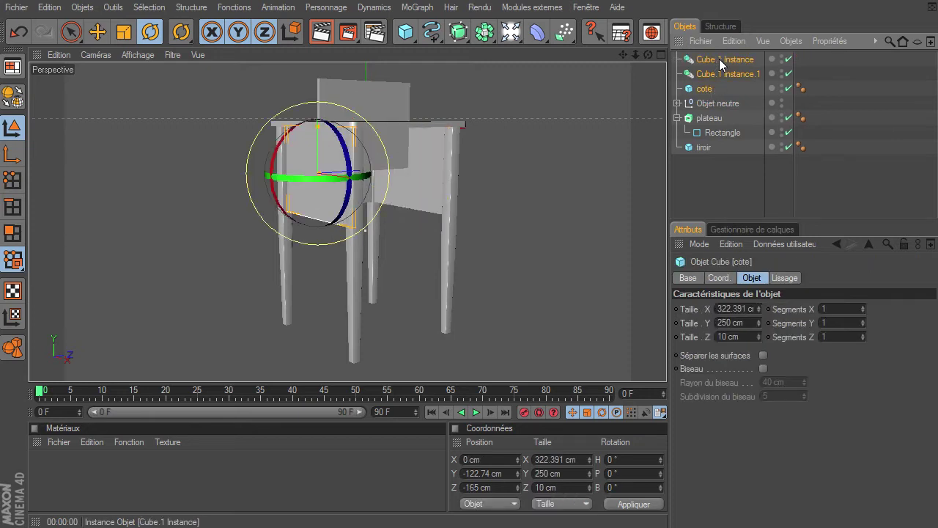
{"action": "left_click", "coordinate": [720, 60], "text": "shift"}
{"action": "key", "text": "alt+g"}
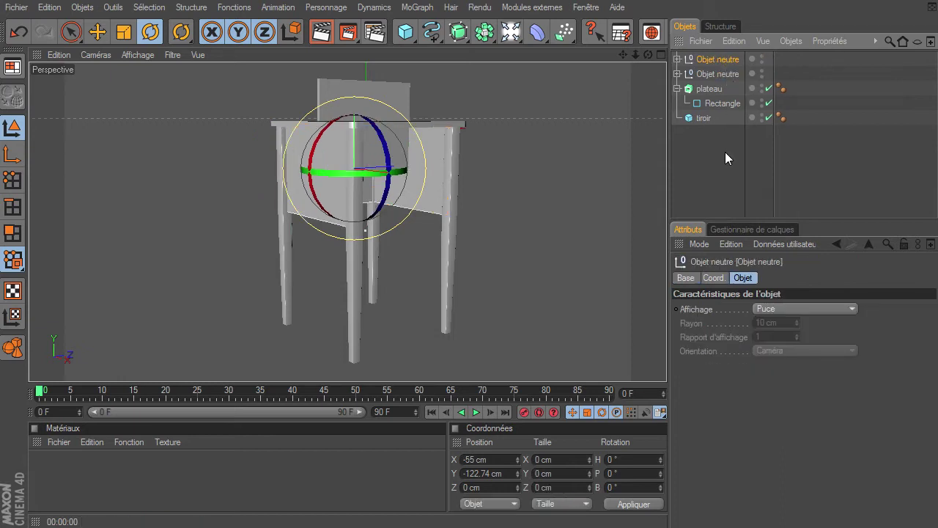
Step: Rename the nulls pieds and coté, then select the tiroir drawer
{"action": "left_click", "coordinate": [724, 154]}
{"action": "left_click", "coordinate": [720, 72]}
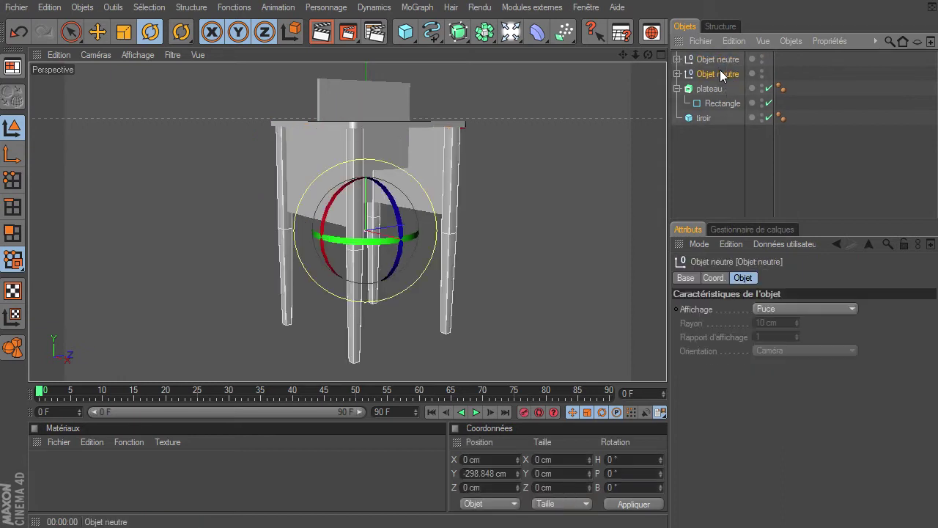
{"action": "double_click", "coordinate": [718, 71]}
{"action": "type", "text": "pieds"}
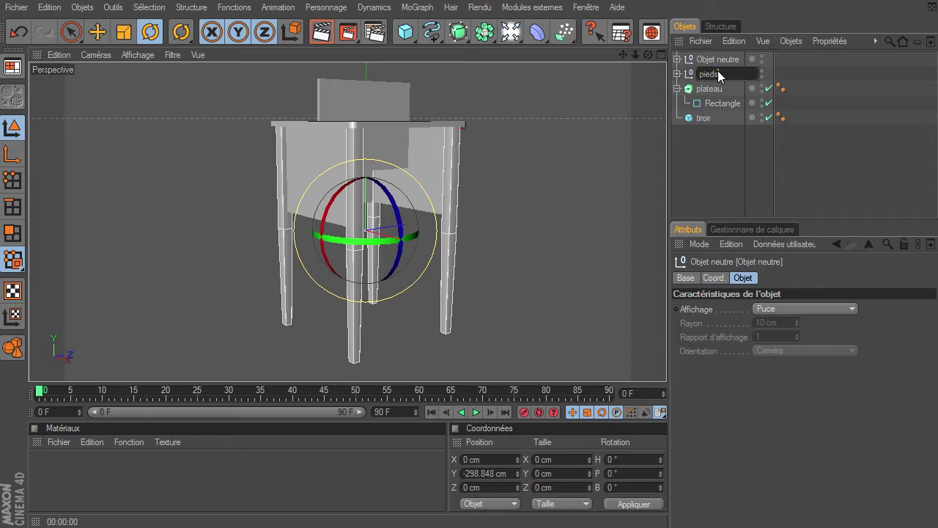
{"action": "key", "text": "Return"}
{"action": "double_click", "coordinate": [718, 59]}
{"action": "type", "text": "coté"}
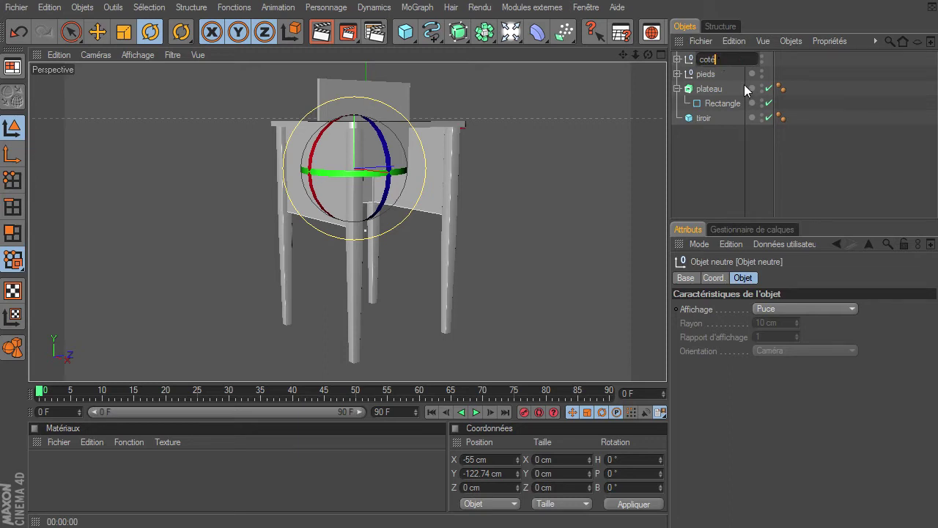
{"action": "key", "text": "Return"}
{"action": "left_click", "coordinate": [677, 89]}
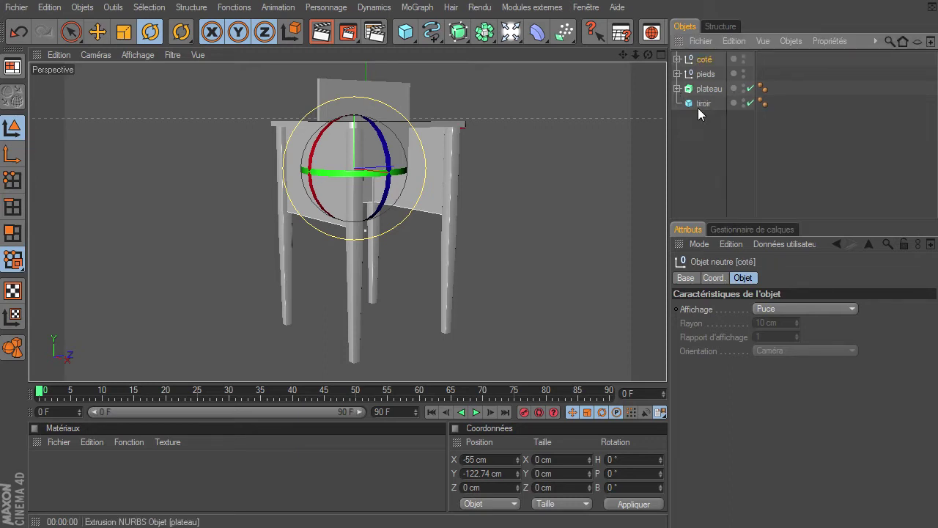
{"action": "left_click", "coordinate": [709, 107]}
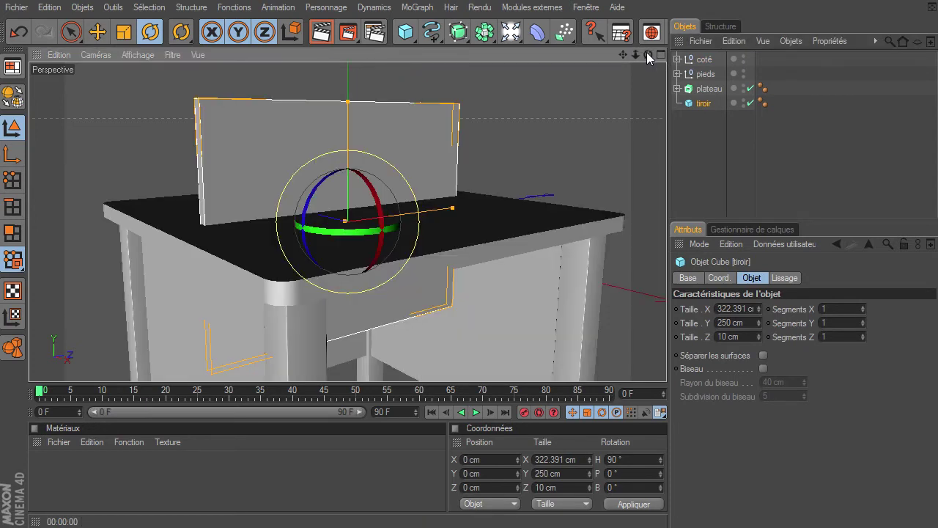
Step: Frame the drawer and try a height of 2, then undo the unwanted shrink
{"action": "mouse_move", "coordinate": [635, 55]}
{"action": "left_mouse_down"}
{"action": "mouse_move", "coordinate": [666, 363]}
{"action": "mouse_move", "coordinate": [633, 57]}
{"action": "mouse_move", "coordinate": [436, 214]}
{"action": "left_mouse_up"}
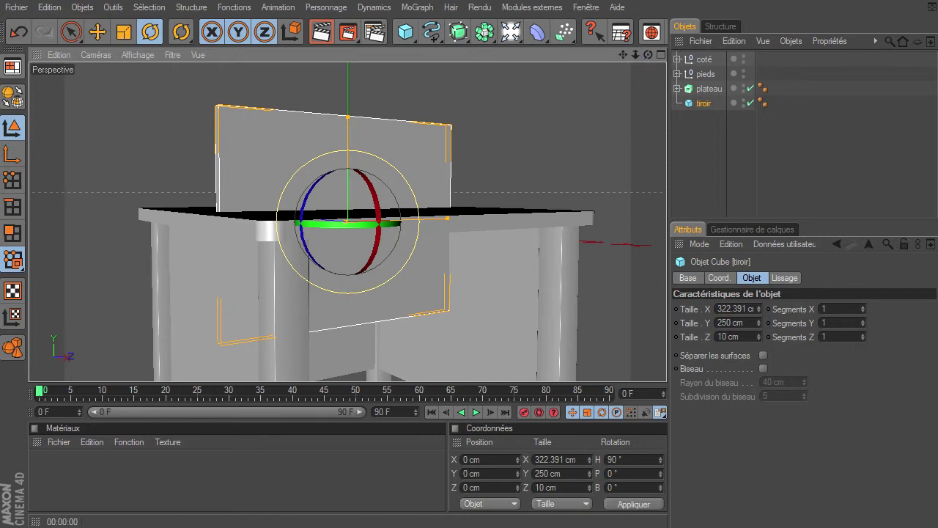
{"action": "left_click_drag", "start_coordinate": [623, 55], "coordinate": [667, 363]}
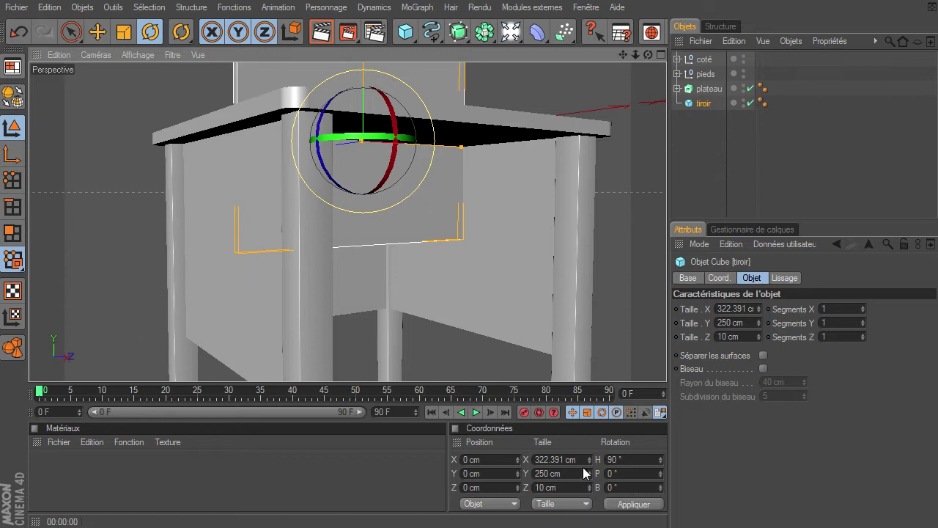
{"action": "left_click", "coordinate": [560, 473]}
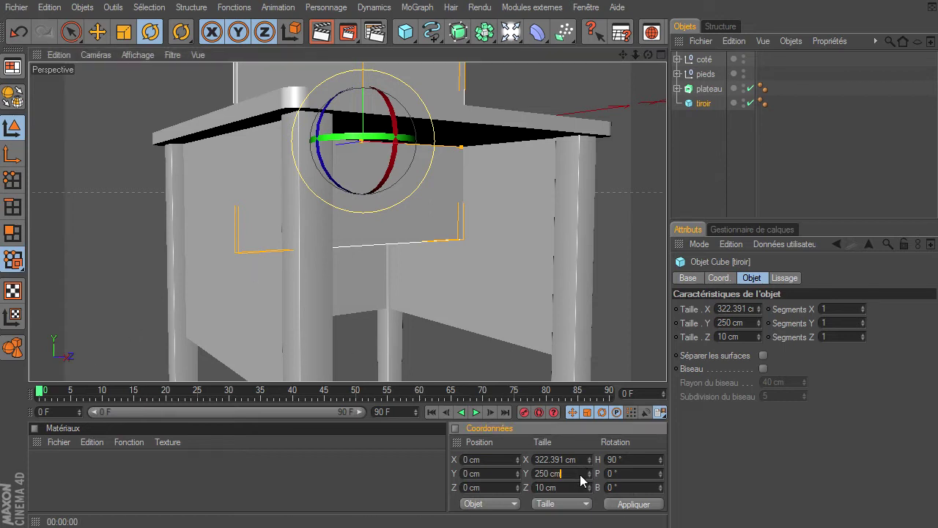
{"action": "type", "text": "/2"}
{"action": "key", "text": "Return"}
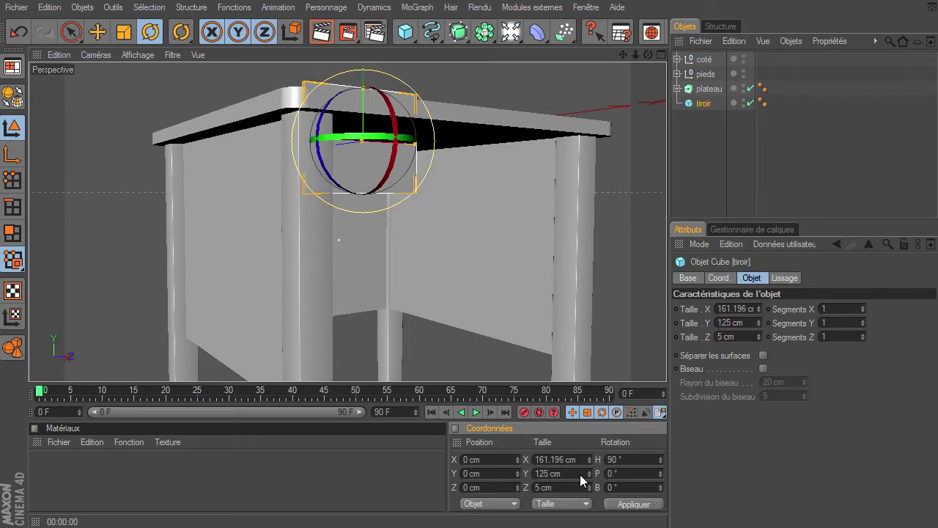
{"action": "left_click_drag", "start_coordinate": [648, 54], "coordinate": [667, 363]}
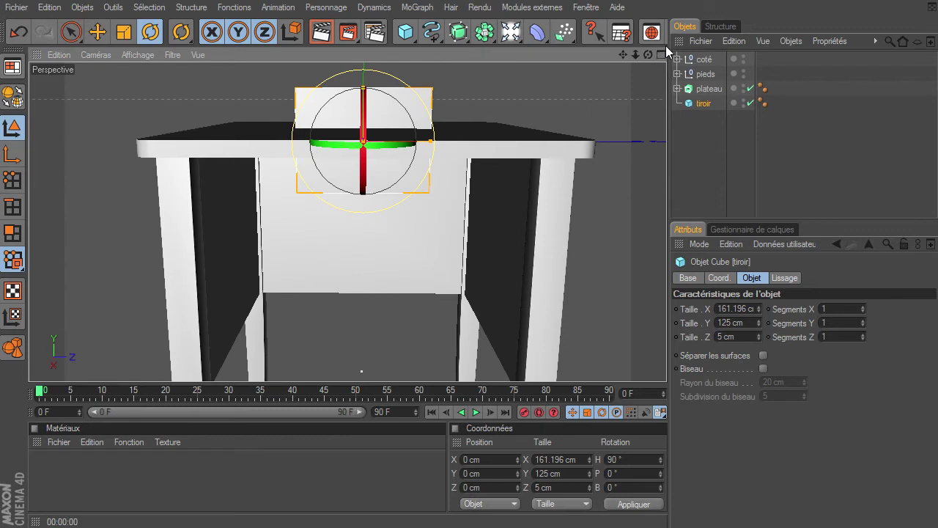
{"action": "key", "text": "ctrl+z"}
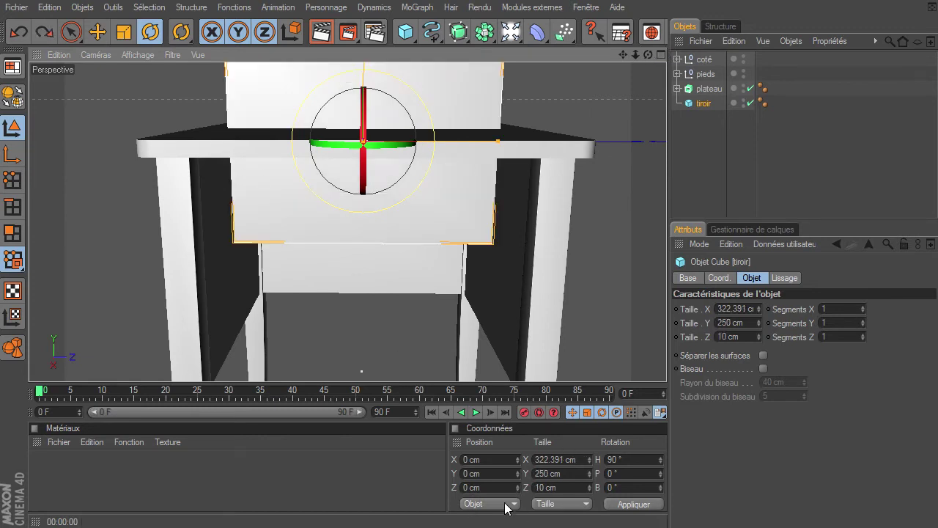
Step: Keep sizes in object space and set tiroir's height to 125 cm
{"action": "left_click", "coordinate": [507, 504]}
{"action": "left_click", "coordinate": [506, 517]}
{"action": "double_click", "coordinate": [551, 474]}
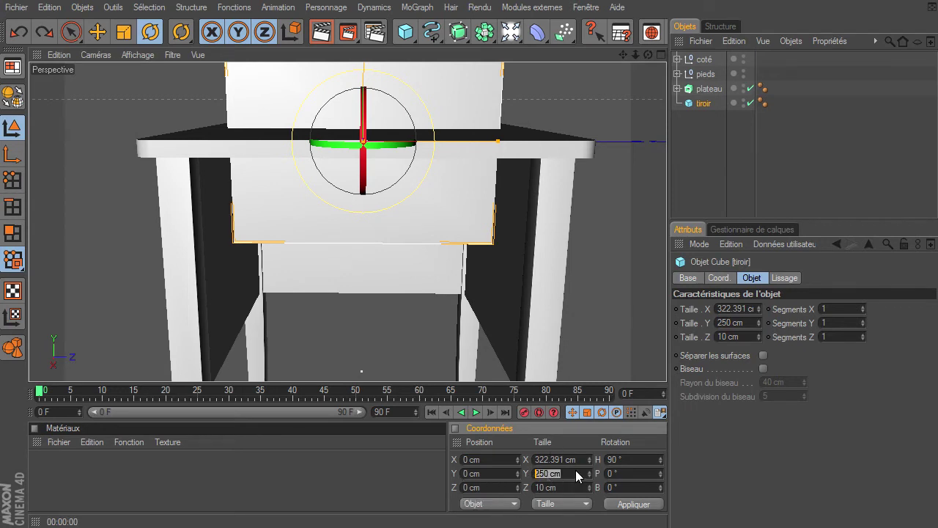
{"action": "left_click", "coordinate": [748, 325]}
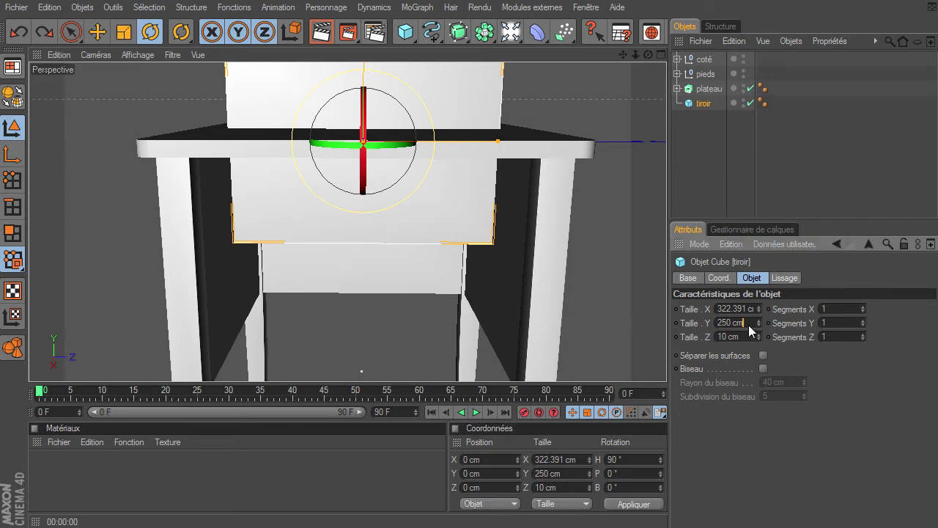
{"action": "type", "text": "/2125"}
{"action": "key", "text": "Return"}
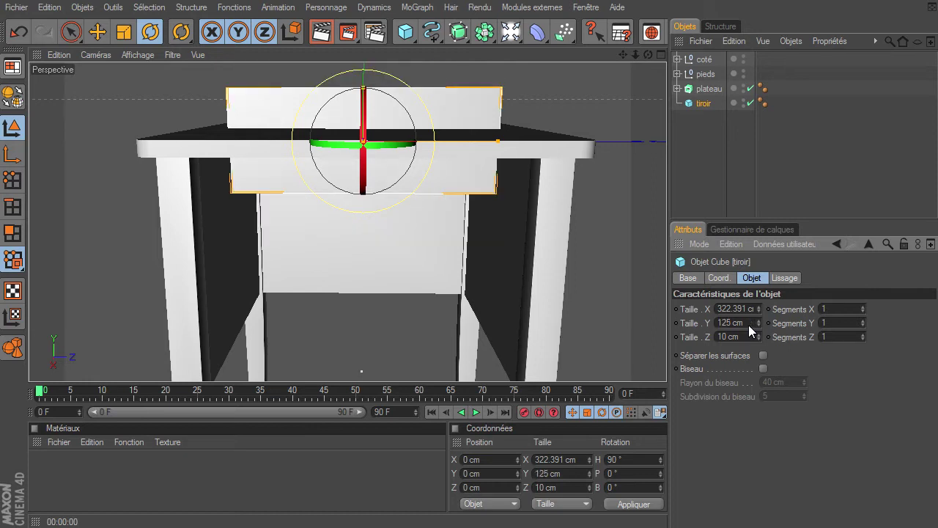
Step: Lower the drawer beneath the tabletop, maximize the top view, and bring up the reference photo
{"action": "left_click", "coordinate": [97, 32]}
{"action": "left_click_drag", "start_coordinate": [363, 96], "coordinate": [363, 150]}
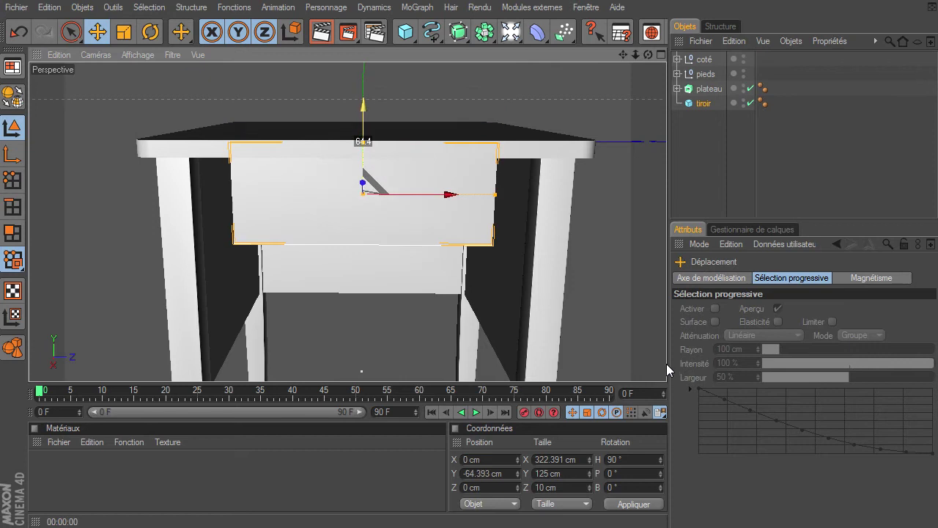
{"action": "left_click", "coordinate": [661, 55]}
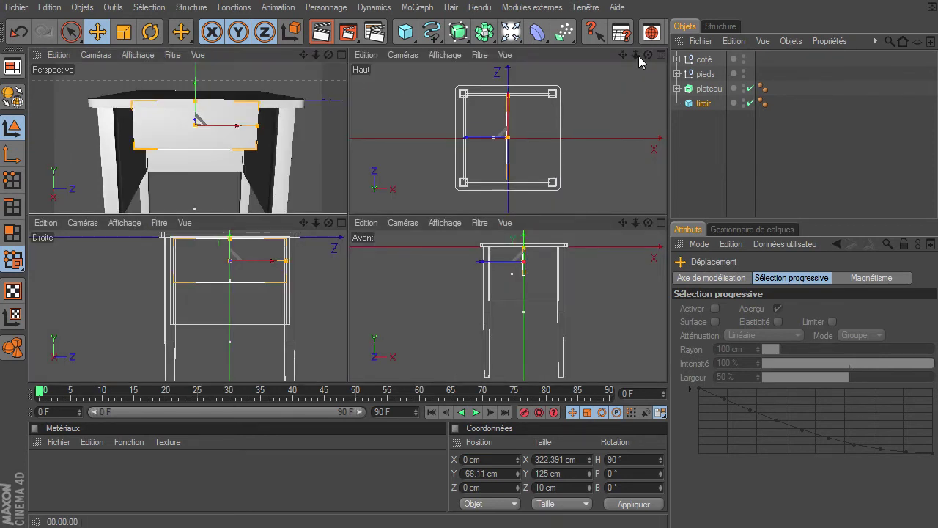
{"action": "left_click", "coordinate": [661, 54]}
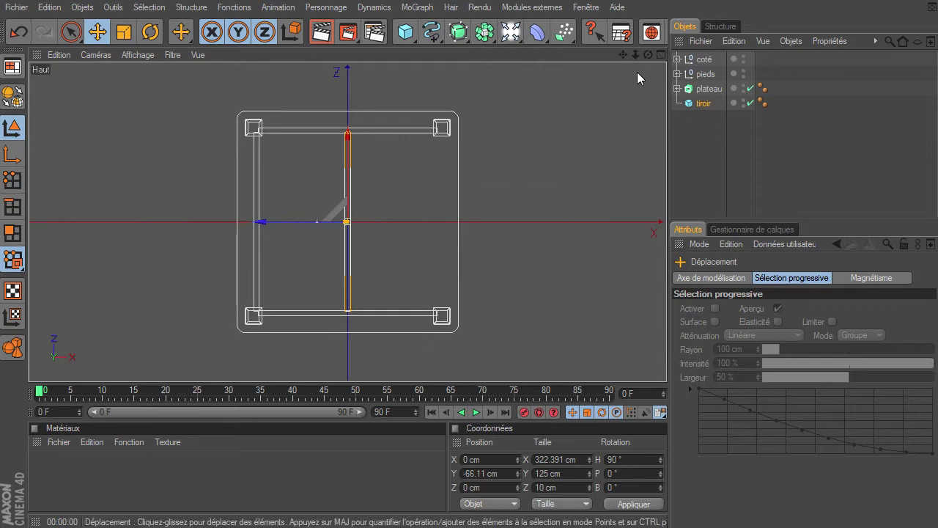
{"action": "key", "text": "alt+Tab"}
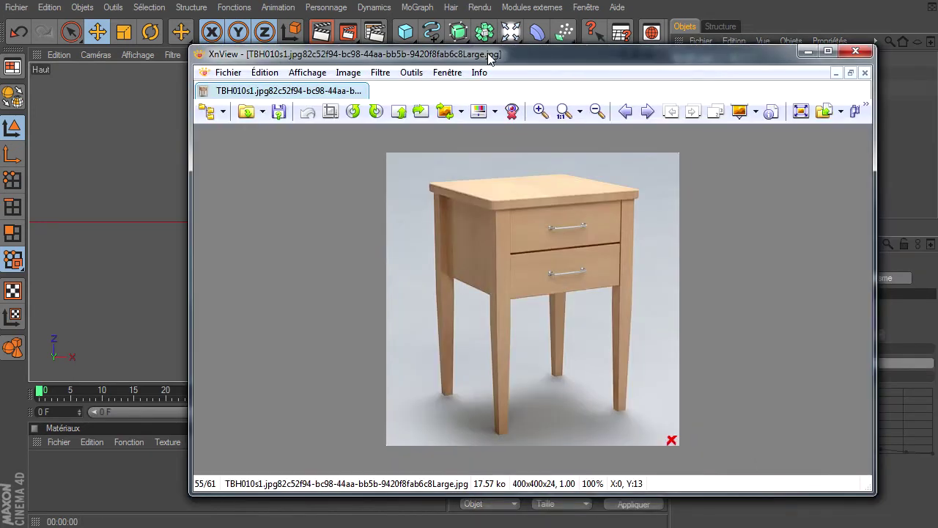
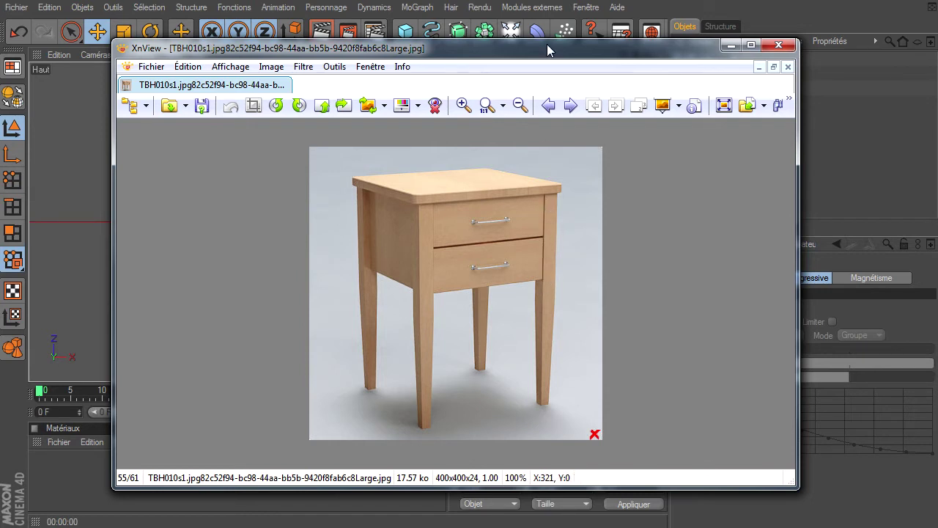
Step: Slide the tiroir drawer along X to the table frame's front edge, against the leg
{"action": "key", "text": "alt+F4"}
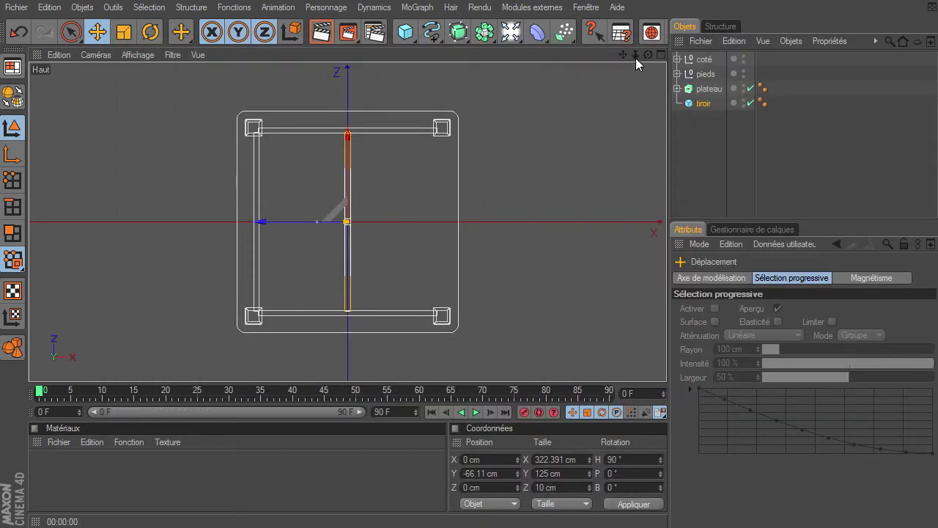
{"action": "left_click_drag", "start_coordinate": [636, 58], "coordinate": [666, 362]}
{"action": "left_click_drag", "start_coordinate": [261, 221], "coordinate": [418, 221]}
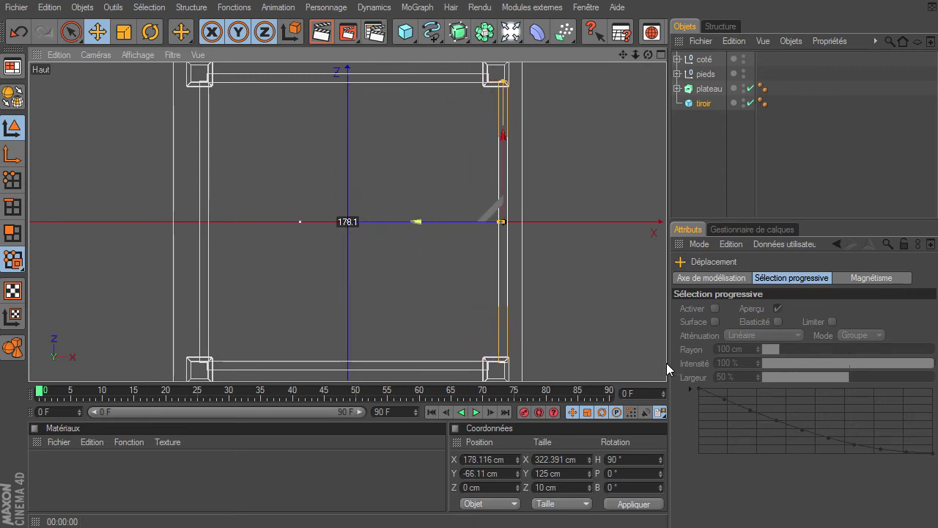
{"action": "left_click_drag", "start_coordinate": [418, 222], "coordinate": [414, 221]}
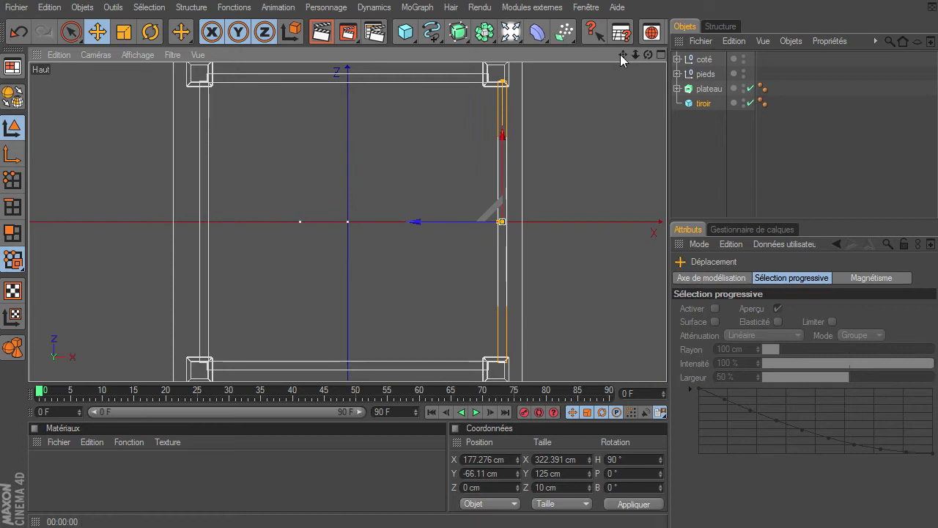
{"action": "left_click_drag", "start_coordinate": [635, 55], "coordinate": [666, 363]}
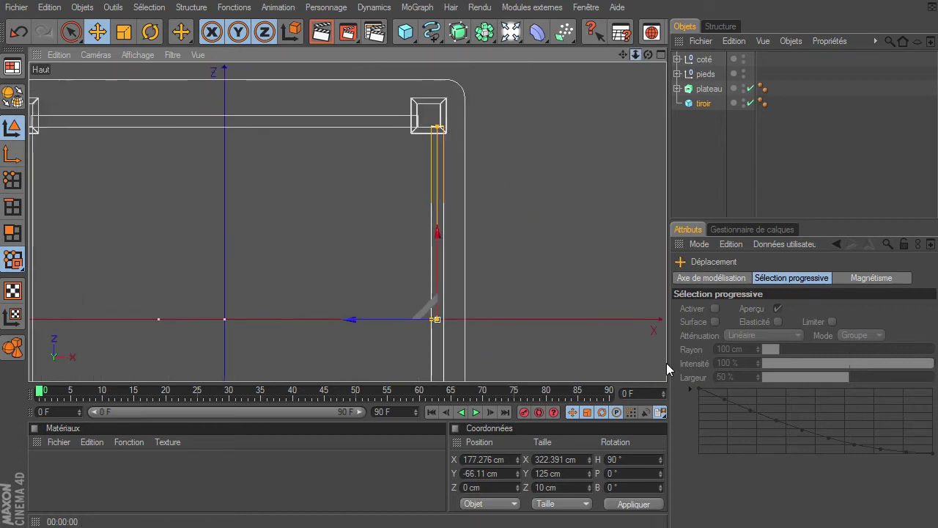
{"action": "mouse_move", "coordinate": [666, 363]}
{"action": "left_mouse_down"}
{"action": "mouse_move", "coordinate": [623, 53]}
{"action": "mouse_move", "coordinate": [666, 363]}
{"action": "left_mouse_up"}
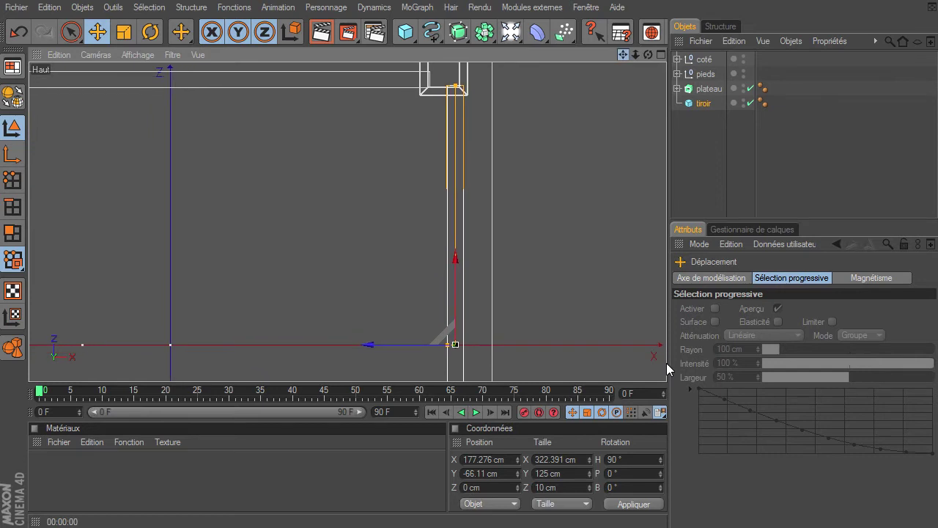
{"action": "left_click", "coordinate": [371, 345]}
{"action": "left_click_drag", "start_coordinate": [667, 362], "coordinate": [455, 345]}
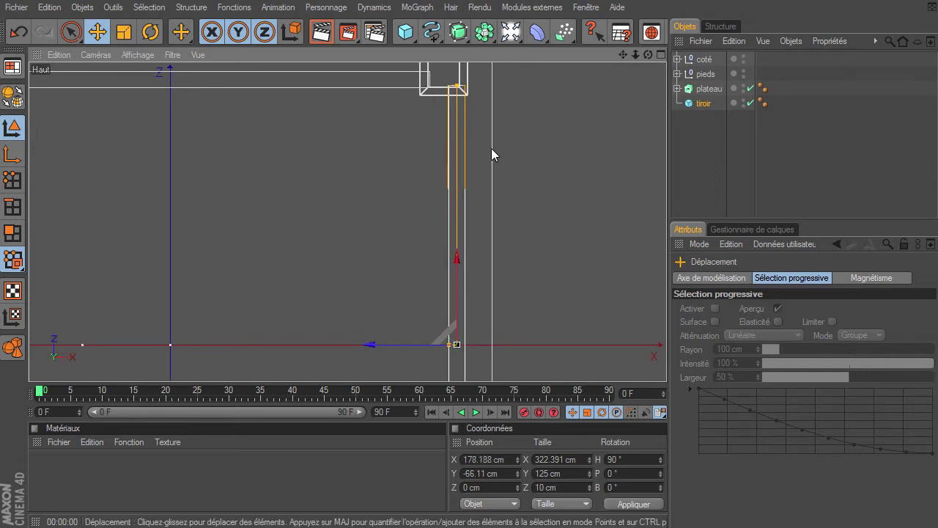
Step: Check the reference photo, then narrow the drawer to about 307.8 cm wide
{"action": "key", "text": "alt+Tab"}
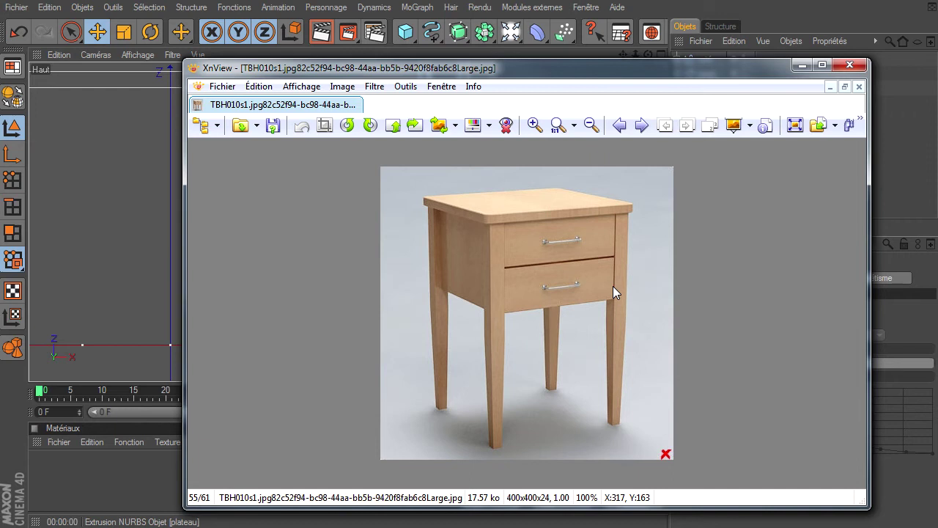
{"action": "key", "text": "alt+Tab"}
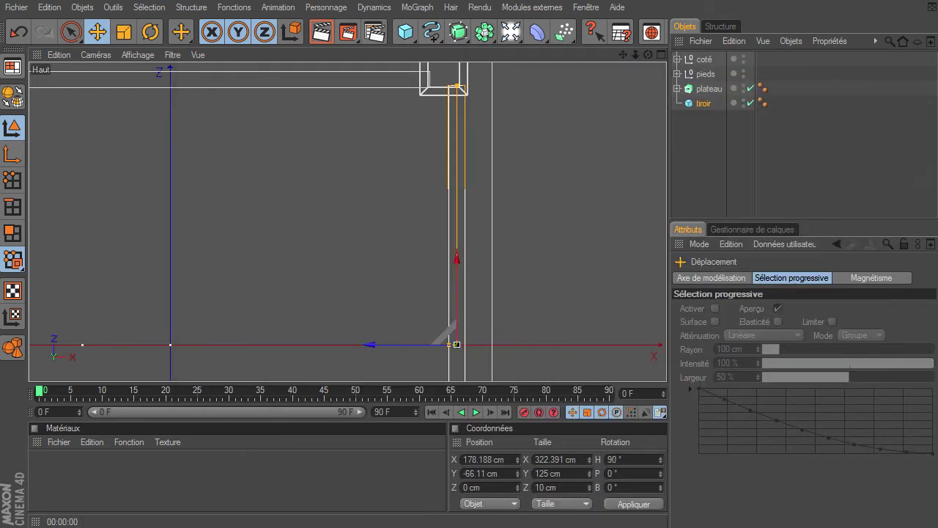
{"action": "left_click_drag", "start_coordinate": [461, 89], "coordinate": [666, 363]}
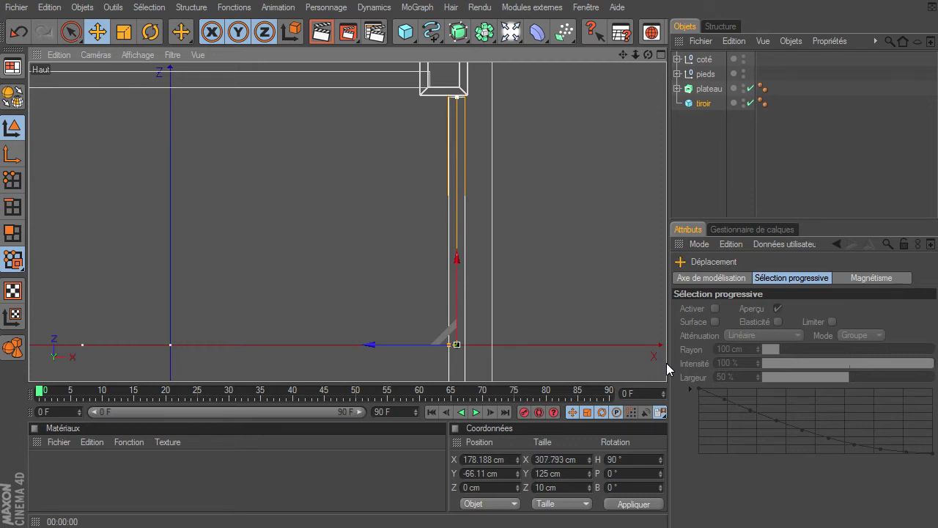
{"action": "left_click", "coordinate": [732, 152]}
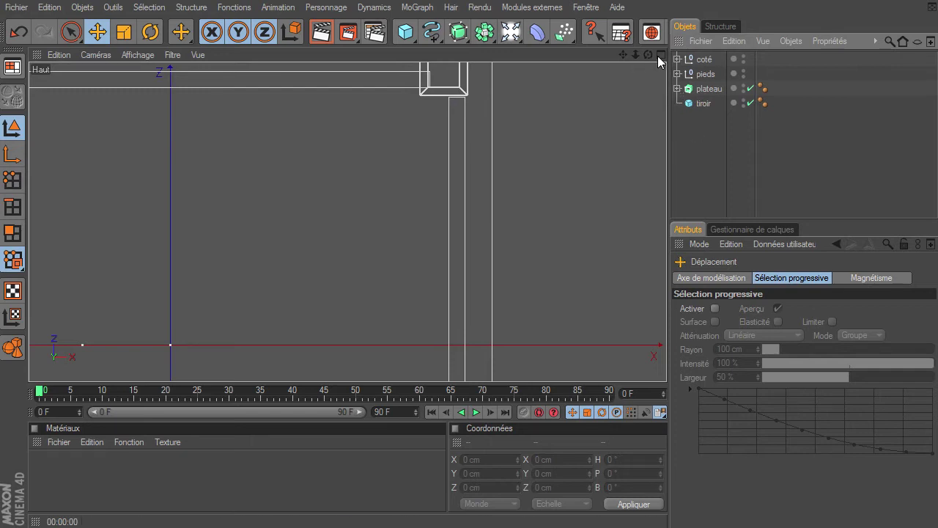
Step: Enable bevelling on the tiroir drawer with a 0.5 cm radius
{"action": "left_click_drag", "start_coordinate": [636, 56], "coordinate": [422, 179]}
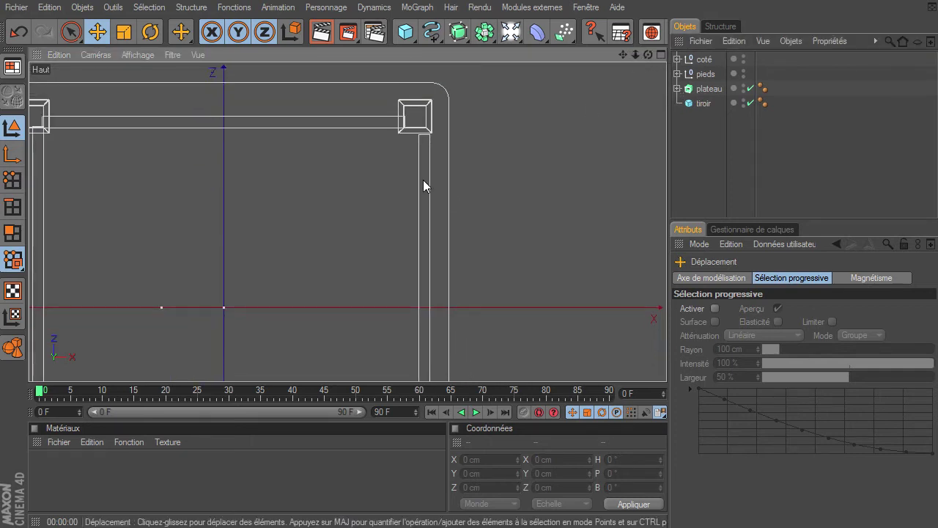
{"action": "left_click", "coordinate": [703, 104]}
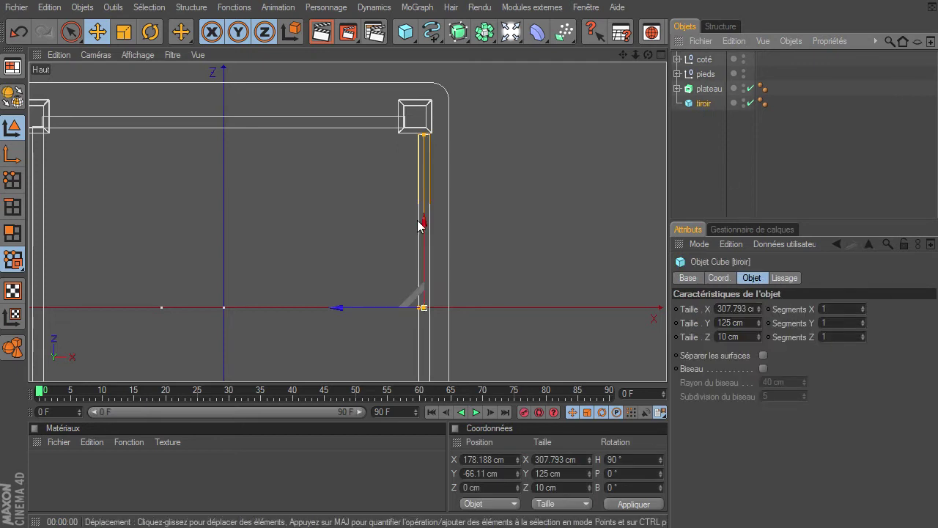
{"action": "left_click", "coordinate": [763, 368]}
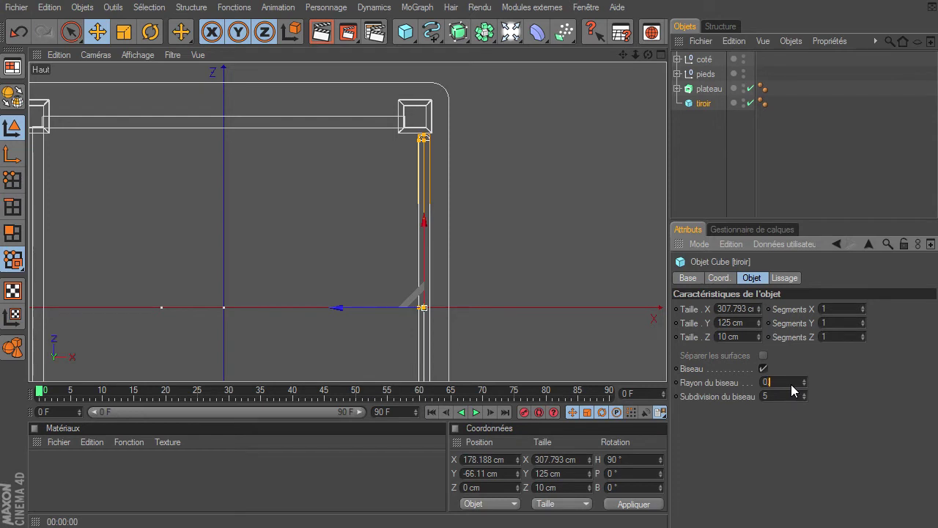
{"action": "type", "text": ".5"}
{"action": "key", "text": "Return"}
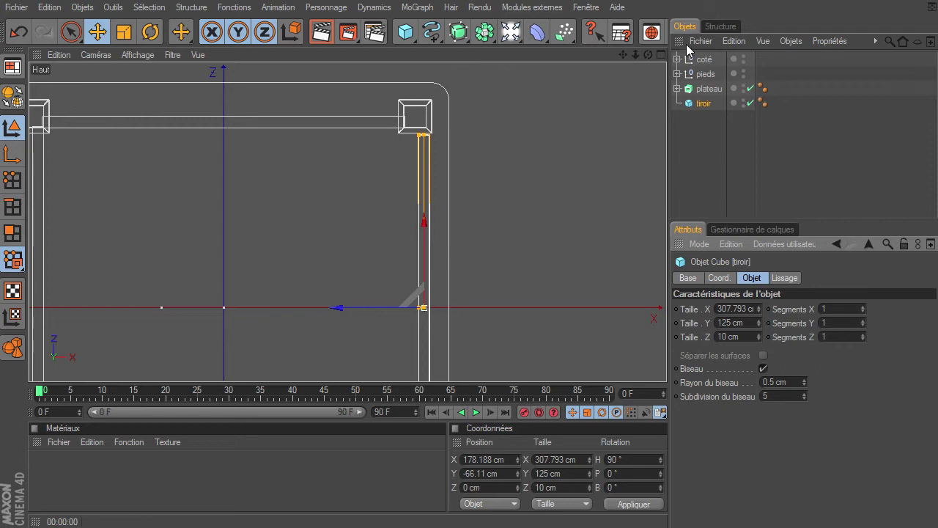
Step: Enable a 0.5 cm bevel on the cote side panel inside the coté group
{"action": "left_click_drag", "start_coordinate": [622, 55], "coordinate": [388, 348]}
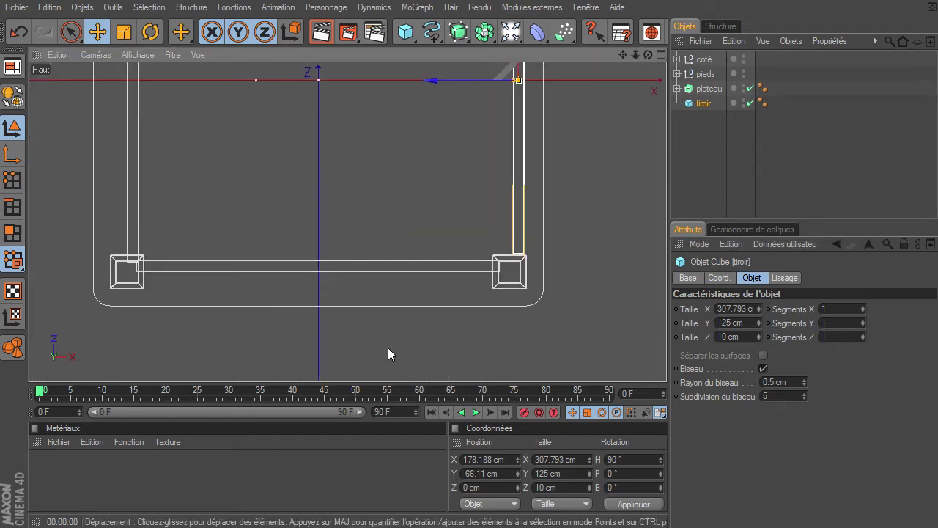
{"action": "left_click", "coordinate": [677, 59]}
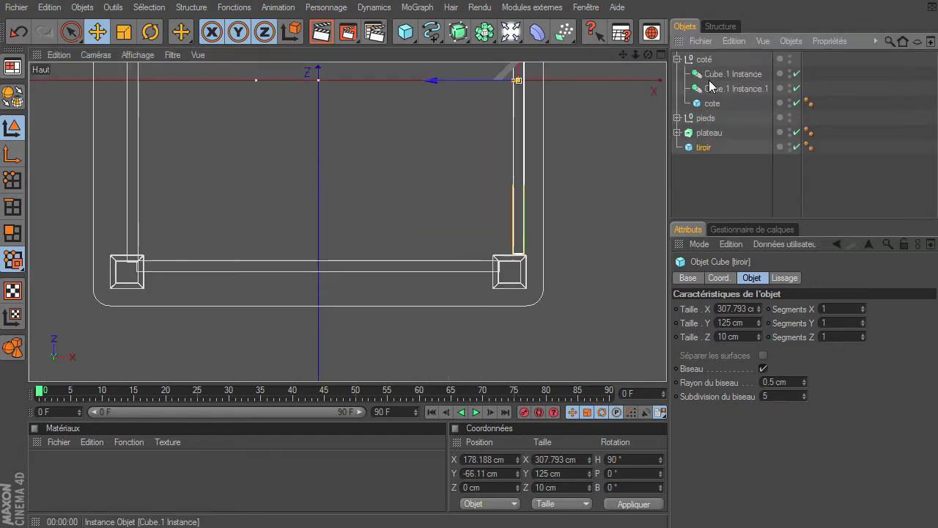
{"action": "left_click", "coordinate": [711, 104]}
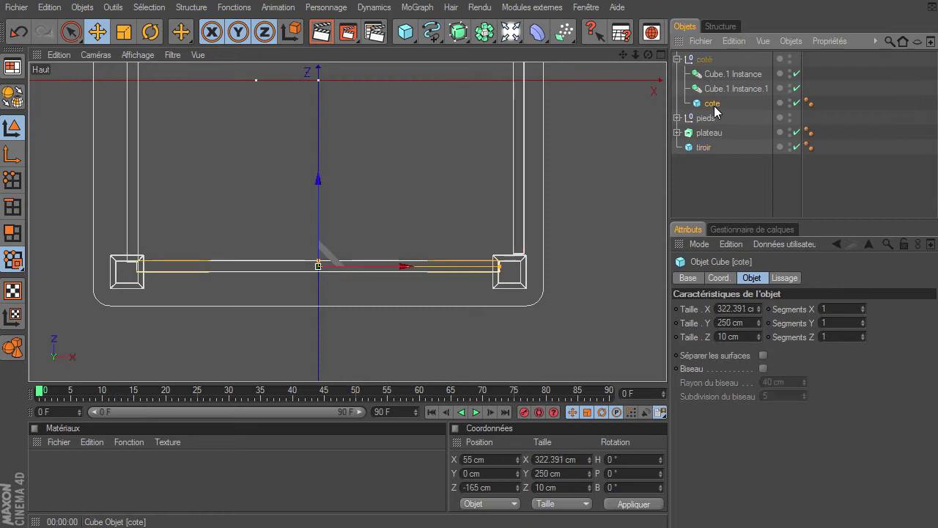
{"action": "left_click", "coordinate": [764, 367]}
{"action": "left_click", "coordinate": [764, 368]}
{"action": "double_click", "coordinate": [797, 384]}
{"action": "type", "text": "0.5"}
{"action": "key", "text": "Return"}
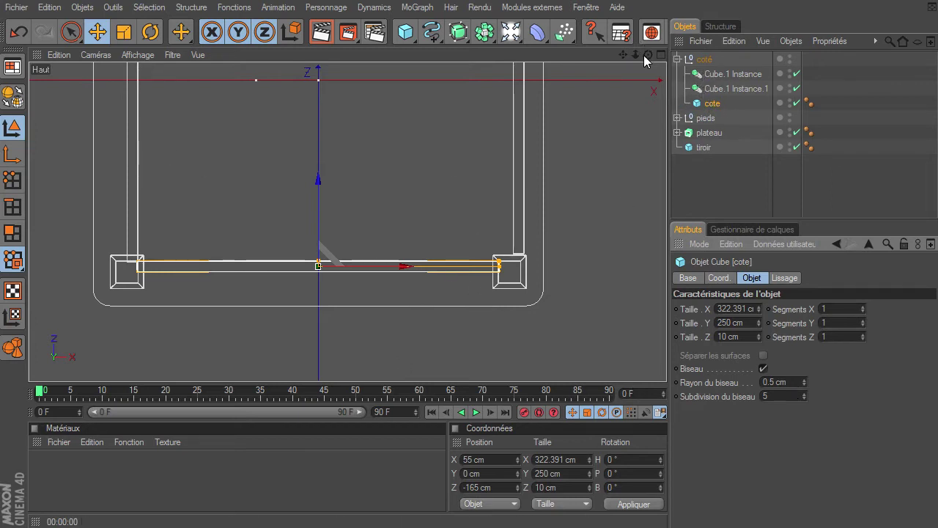
{"action": "left_click_drag", "start_coordinate": [636, 57], "coordinate": [666, 362]}
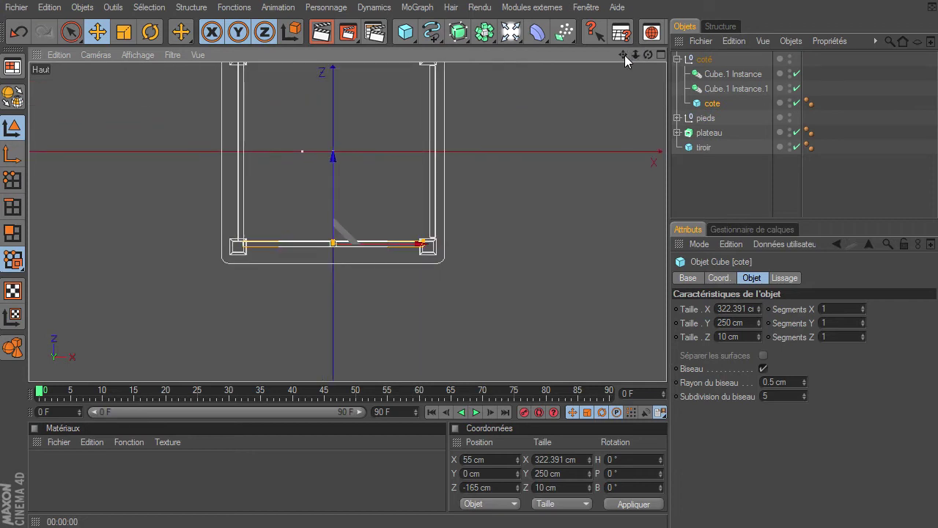
{"action": "left_click_drag", "start_coordinate": [624, 54], "coordinate": [666, 364]}
Step: In the maximised Perspective view, raise the tiroir drawer to Y −63.472 cm
{"action": "left_click", "coordinate": [711, 195]}
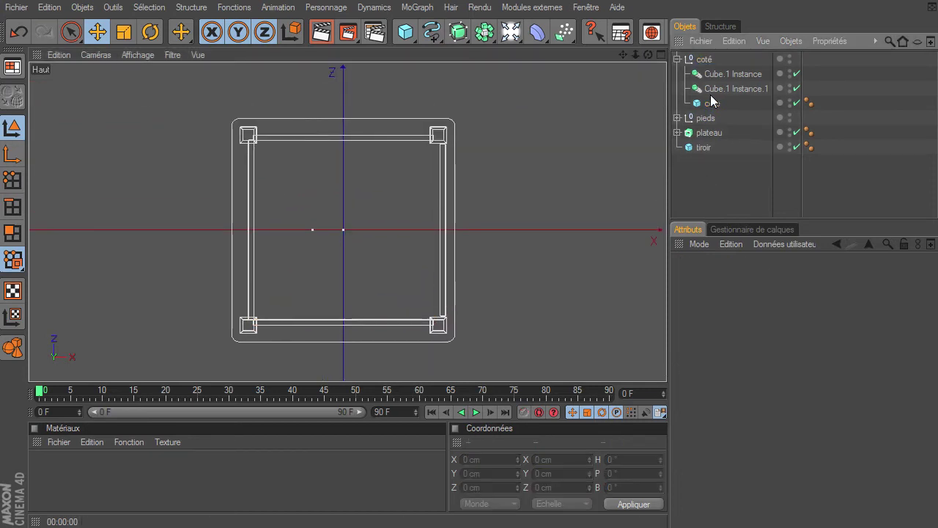
{"action": "left_click", "coordinate": [664, 56]}
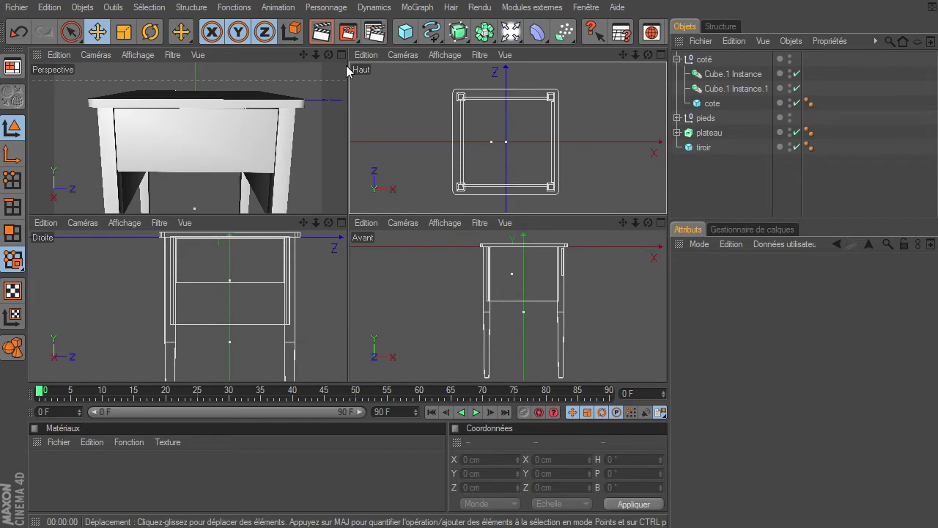
{"action": "left_click", "coordinate": [341, 55]}
{"action": "mouse_move", "coordinate": [647, 55]}
{"action": "left_mouse_down"}
{"action": "mouse_move", "coordinate": [666, 362]}
{"action": "mouse_move", "coordinate": [647, 51]}
{"action": "left_mouse_up"}
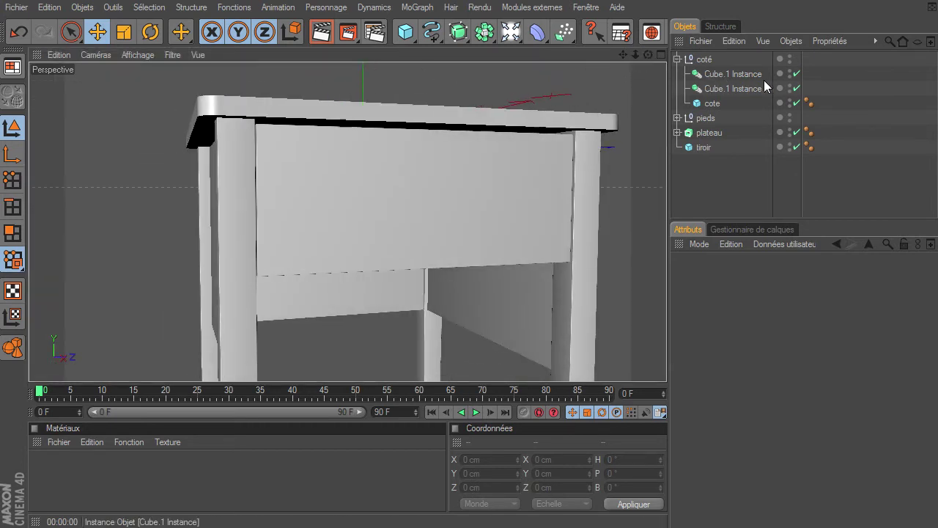
{"action": "left_click", "coordinate": [700, 147]}
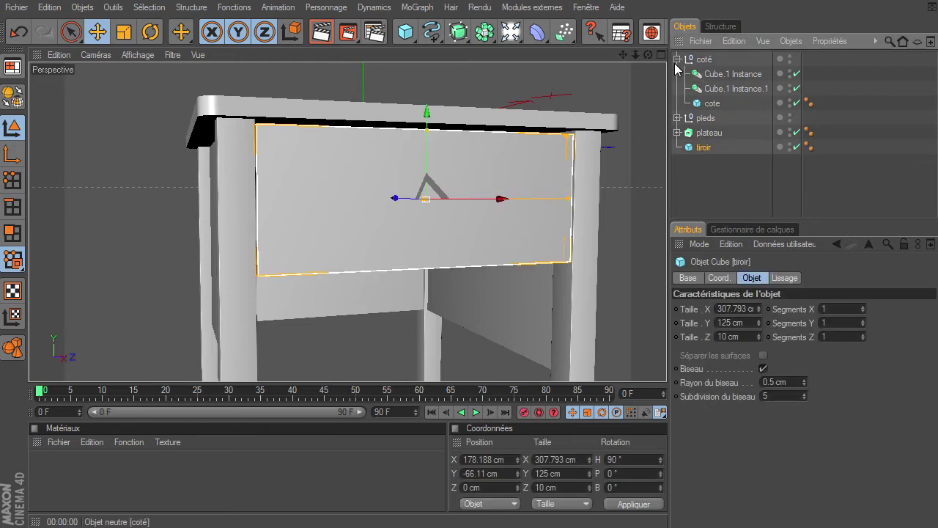
{"action": "left_click", "coordinate": [678, 59]}
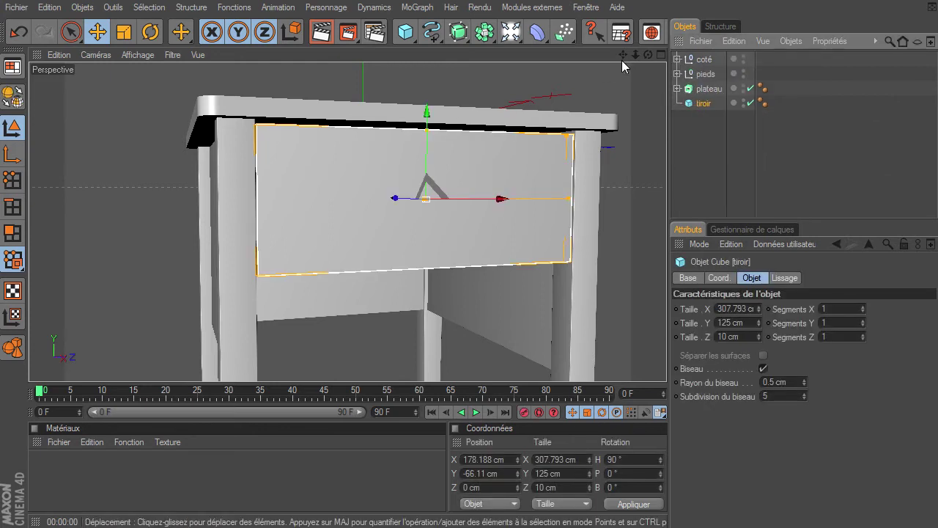
{"action": "left_click_drag", "start_coordinate": [648, 55], "coordinate": [666, 363]}
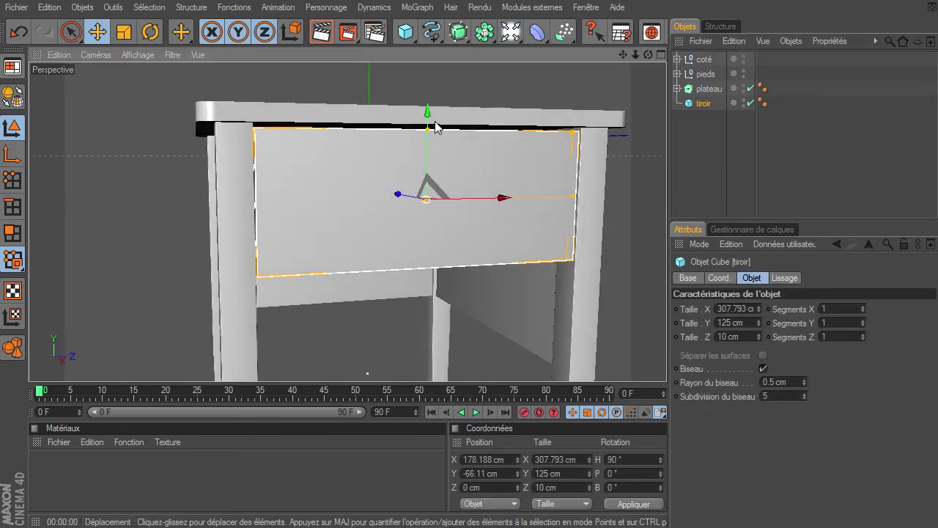
{"action": "left_click_drag", "start_coordinate": [428, 111], "coordinate": [428, 109]}
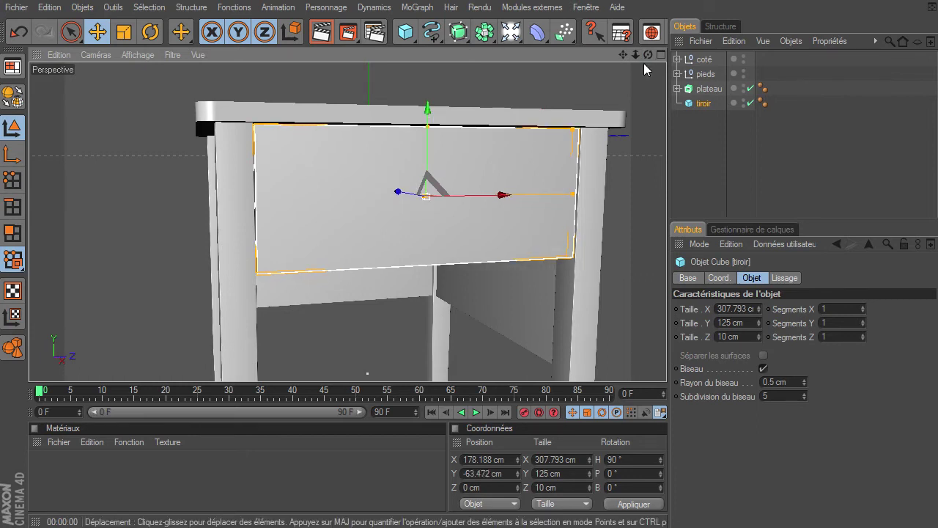
{"action": "left_click", "coordinate": [660, 54]}
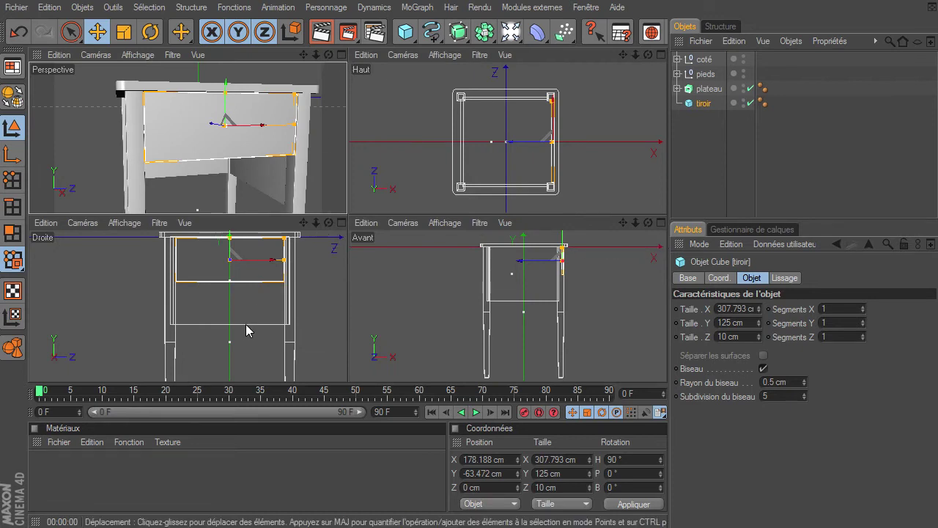
Step: In the right-side view, shorten the drawer to 122.76 cm tall and raise it to Y −60.86 cm
{"action": "left_click", "coordinate": [341, 222]}
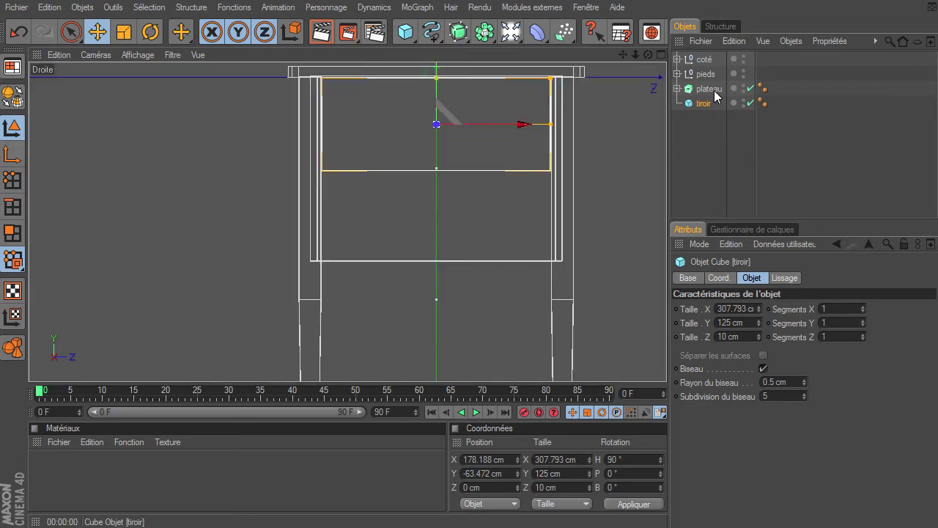
{"action": "left_click_drag", "start_coordinate": [635, 54], "coordinate": [667, 363]}
{"action": "left_click_drag", "start_coordinate": [623, 54], "coordinate": [666, 363]}
{"action": "key", "text": "o"}
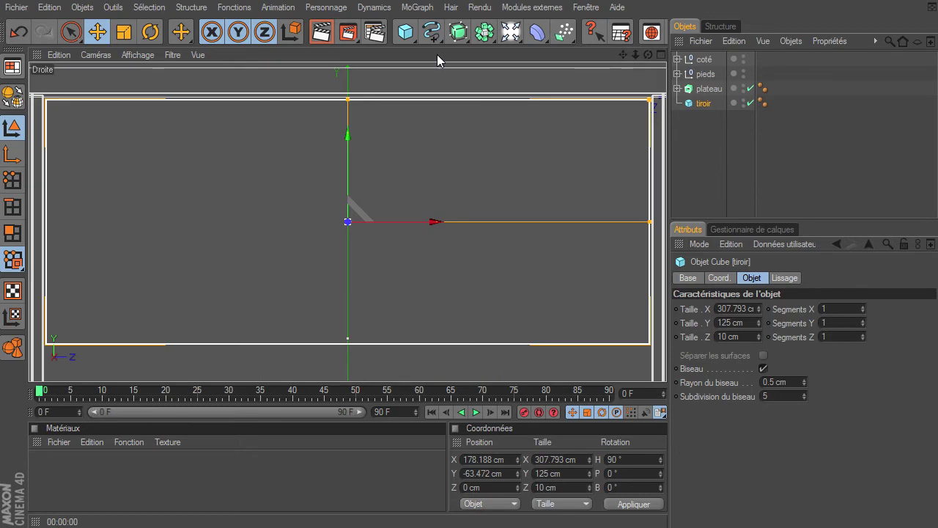
{"action": "left_click_drag", "start_coordinate": [348, 99], "coordinate": [349, 102]}
{"action": "left_click_drag", "start_coordinate": [349, 142], "coordinate": [346, 140]}
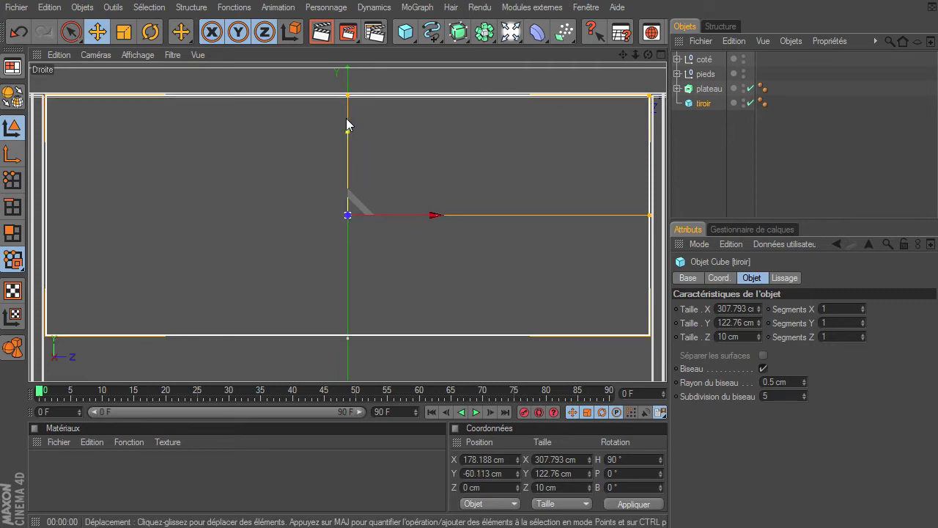
{"action": "left_click", "coordinate": [689, 122]}
{"action": "mouse_move", "coordinate": [635, 54]}
{"action": "left_mouse_down"}
{"action": "mouse_move", "coordinate": [654, 364]}
{"action": "mouse_move", "coordinate": [666, 363]}
{"action": "left_mouse_up"}
{"action": "left_click_drag", "start_coordinate": [623, 54], "coordinate": [656, 59]}
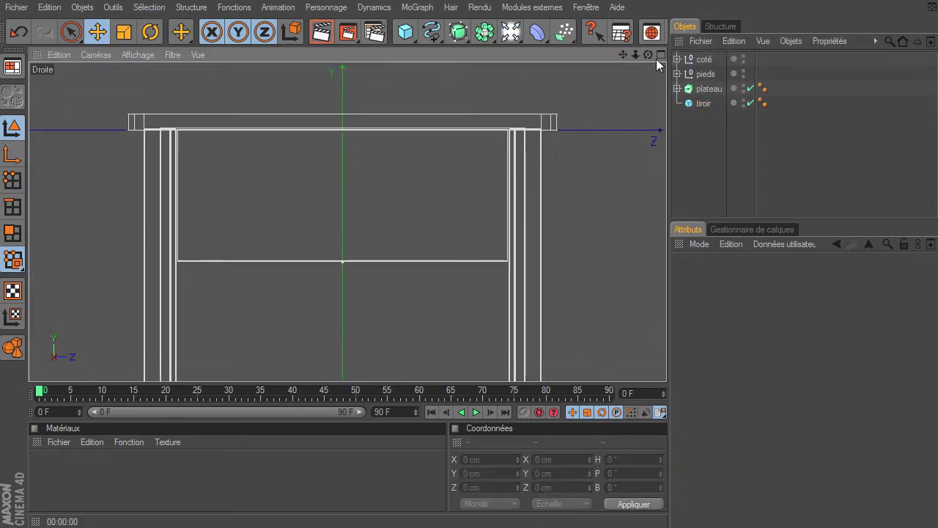
Step: Duplicate the drawer as tiroir.1 and move the copy down below the first drawer
{"action": "left_click", "coordinate": [703, 103]}
{"action": "left_click_drag", "start_coordinate": [703, 105], "coordinate": [702, 136], "text": "ctrl"}
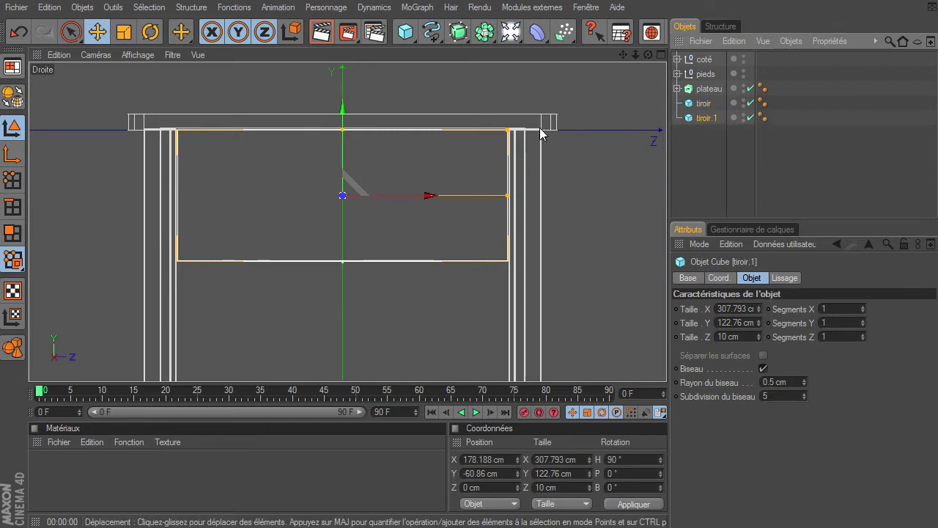
{"action": "left_click_drag", "start_coordinate": [624, 56], "coordinate": [627, 11]}
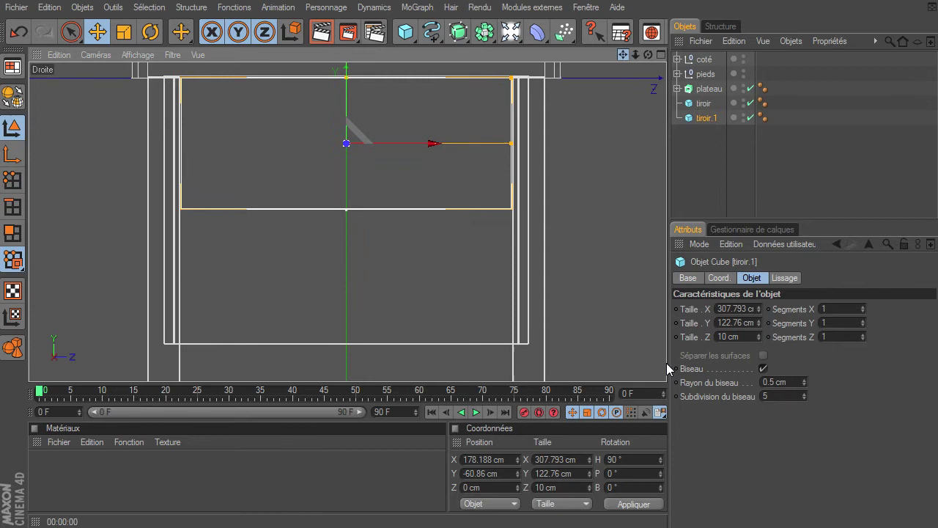
{"action": "left_click_drag", "start_coordinate": [346, 69], "coordinate": [346, 202]}
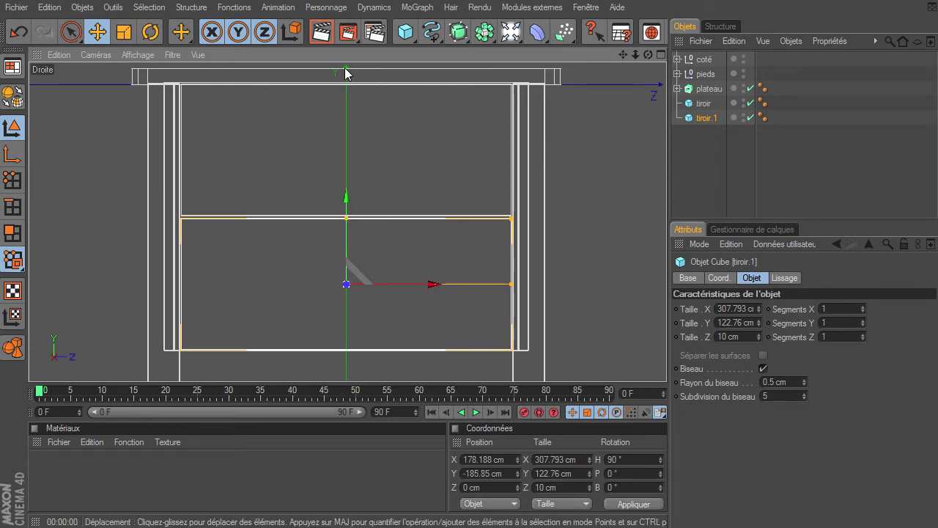
{"action": "left_click", "coordinate": [683, 155]}
Step: Frame the whole nightstand in the maximised Perspective view and render a preview
{"action": "left_click", "coordinate": [662, 54]}
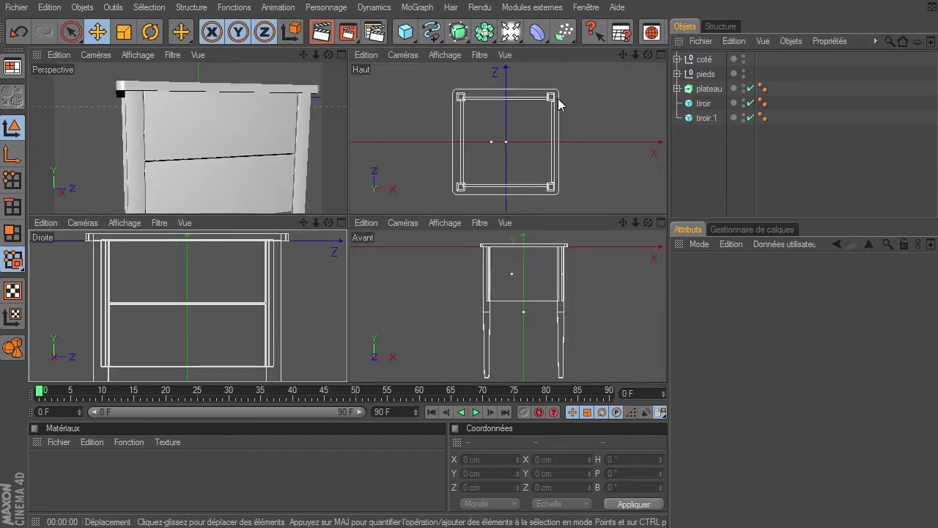
{"action": "left_click", "coordinate": [345, 54]}
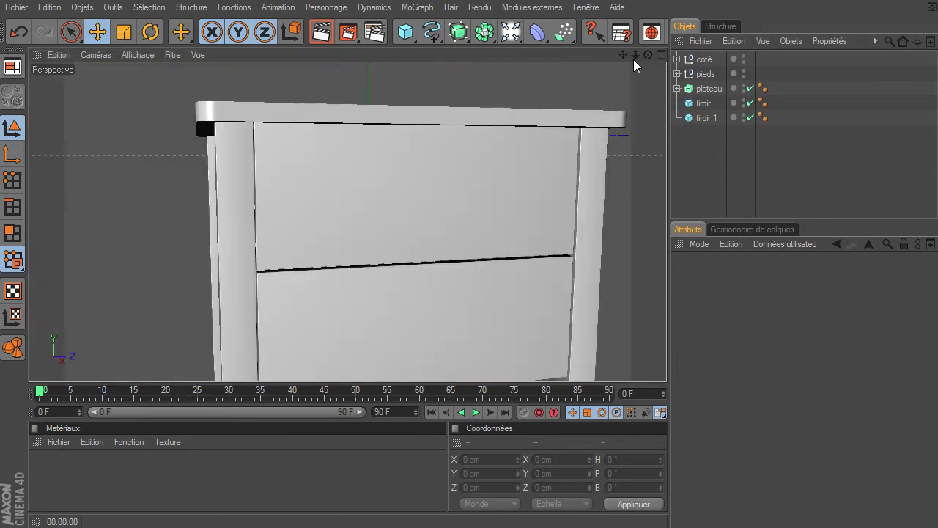
{"action": "left_click_drag", "start_coordinate": [636, 54], "coordinate": [666, 362]}
{"action": "left_click_drag", "start_coordinate": [648, 55], "coordinate": [667, 363]}
{"action": "left_click_drag", "start_coordinate": [622, 55], "coordinate": [666, 363]}
{"action": "left_click_drag", "start_coordinate": [632, 57], "coordinate": [667, 363]}
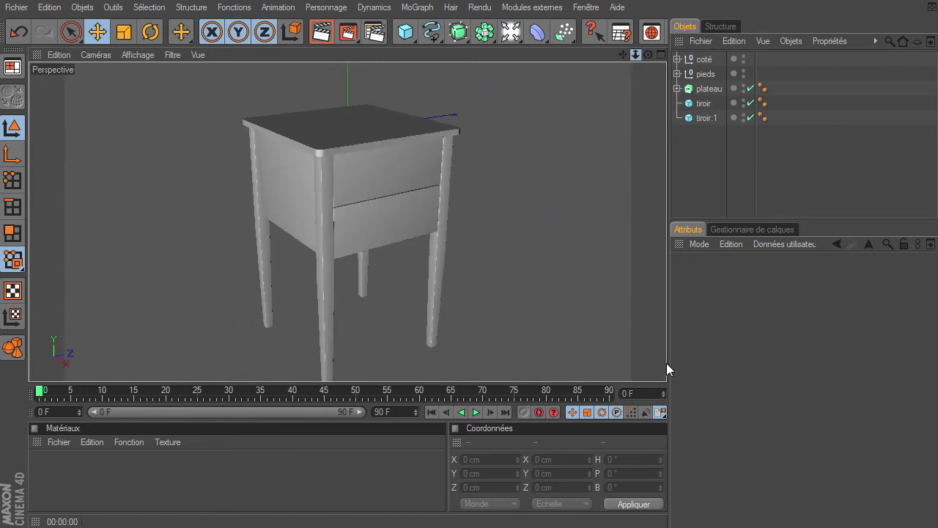
{"action": "left_click", "coordinate": [321, 31]}
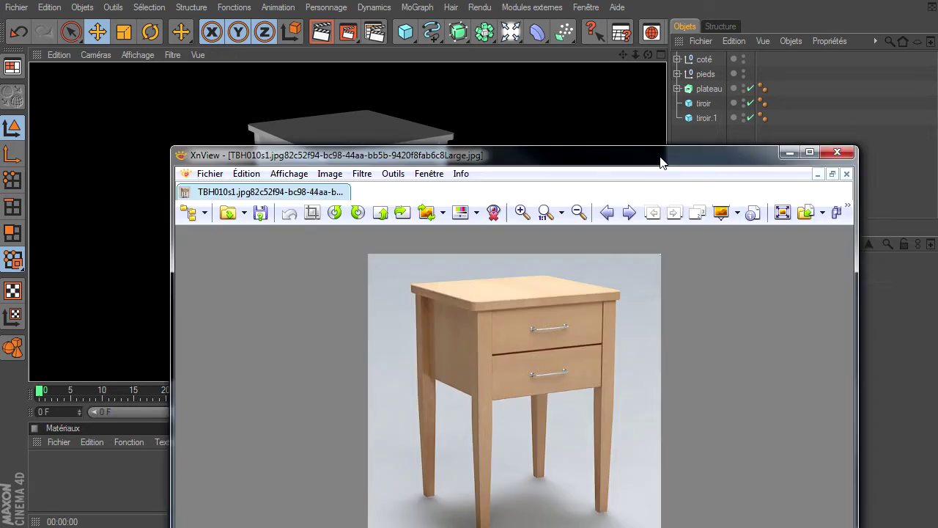
{"action": "left_click_drag", "start_coordinate": [662, 157], "coordinate": [672, 93]}
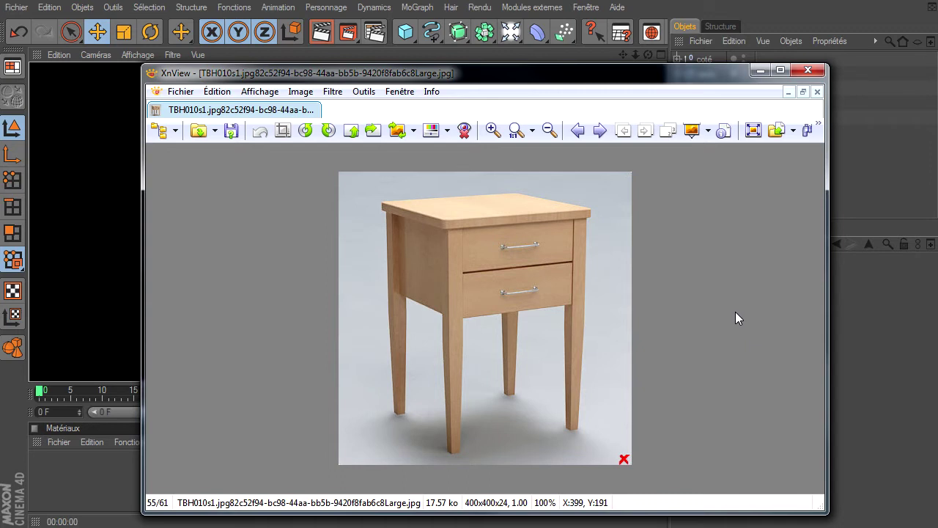
{"action": "left_click", "coordinate": [493, 130]}
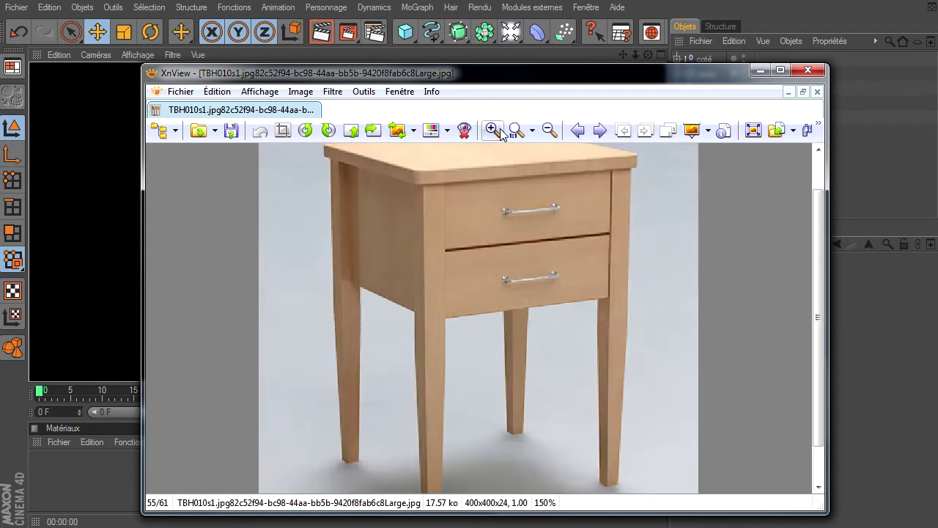
{"action": "left_click", "coordinate": [501, 131]}
{"action": "left_click", "coordinate": [501, 131]}
{"action": "left_click", "coordinate": [500, 131]}
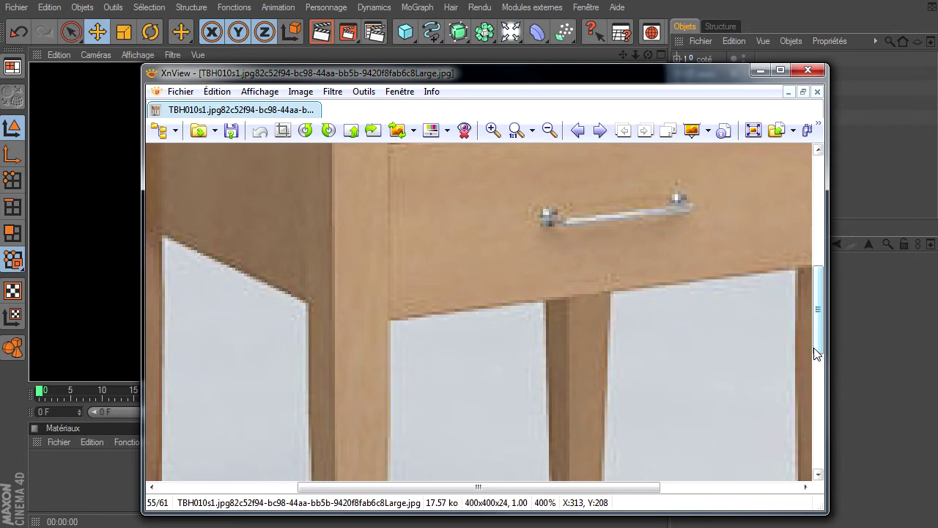
{"action": "left_click_drag", "start_coordinate": [817, 354], "coordinate": [819, 292]}
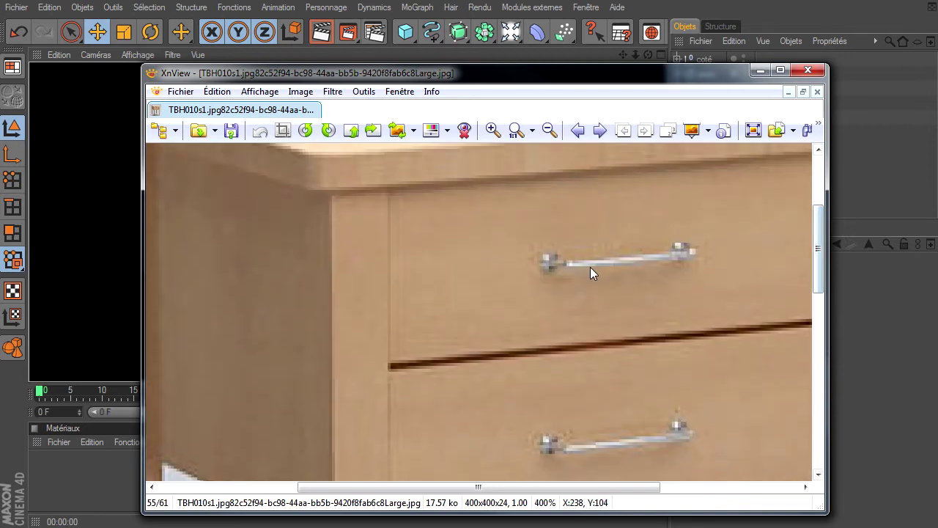
{"action": "left_click", "coordinate": [517, 131]}
{"action": "left_click", "coordinate": [494, 129]}
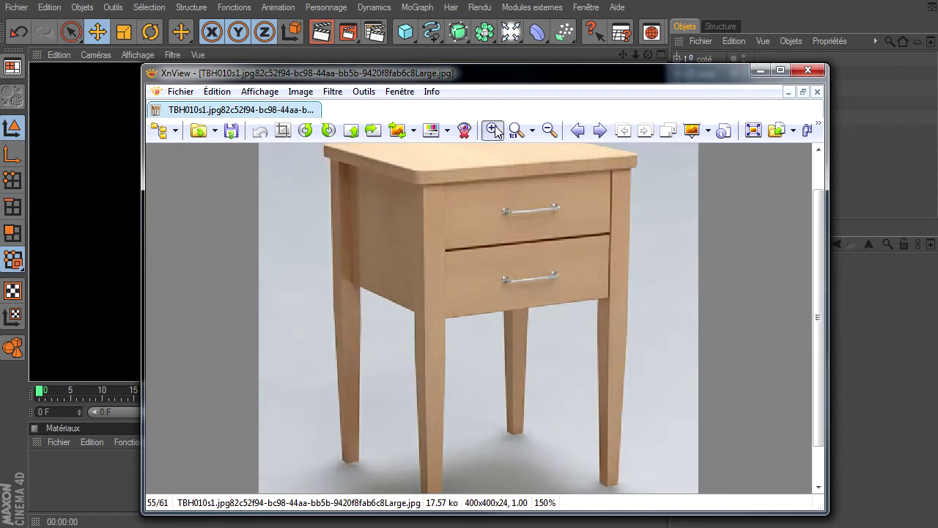
{"action": "left_click", "coordinate": [494, 131]}
{"action": "left_click", "coordinate": [493, 130]}
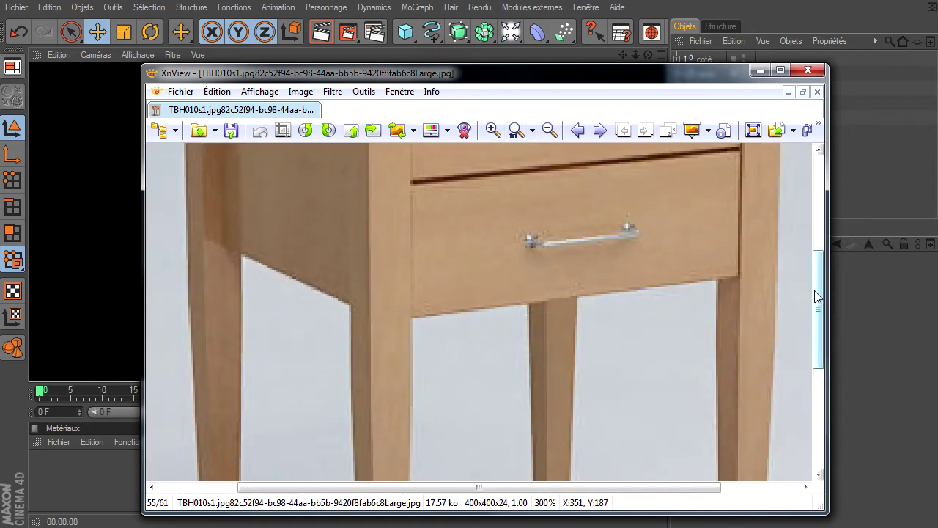
{"action": "left_click_drag", "start_coordinate": [814, 290], "coordinate": [810, 228]}
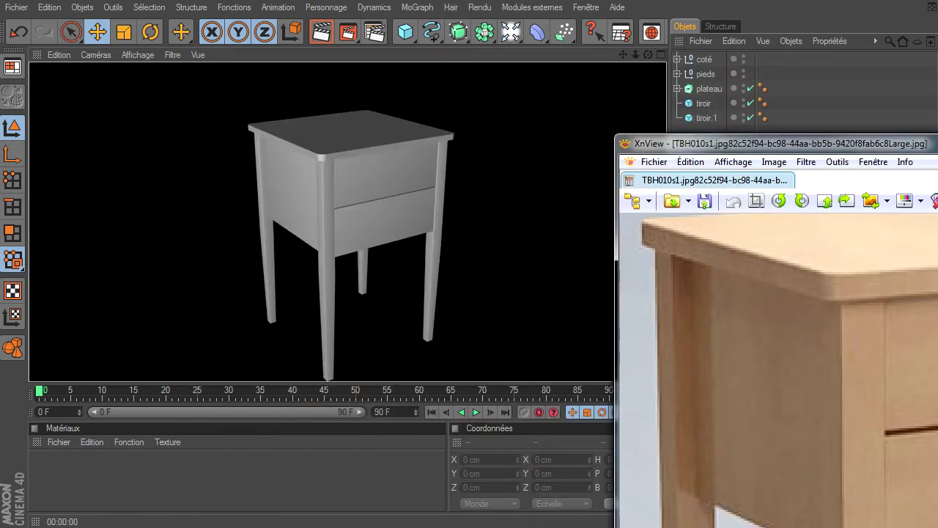
{"action": "left_click_drag", "start_coordinate": [667, 85], "coordinate": [696, 82]}
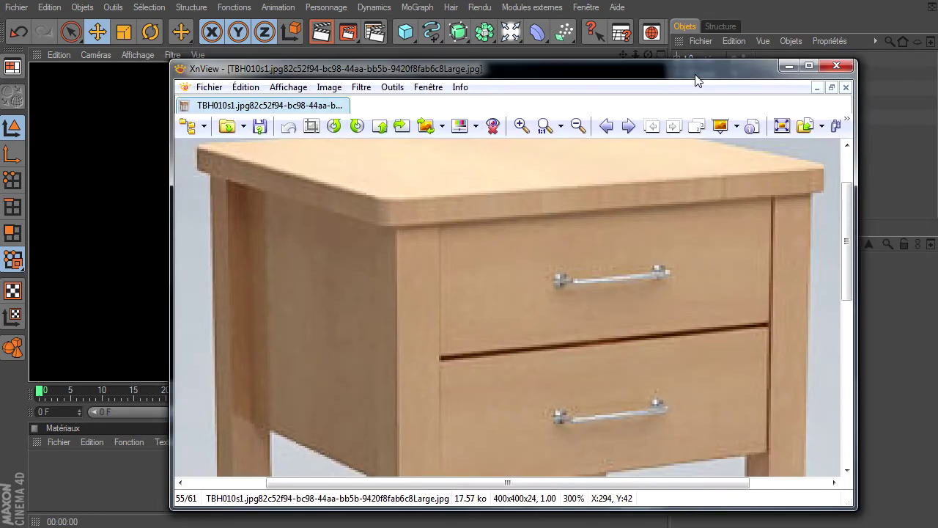
{"action": "left_click", "coordinate": [546, 132]}
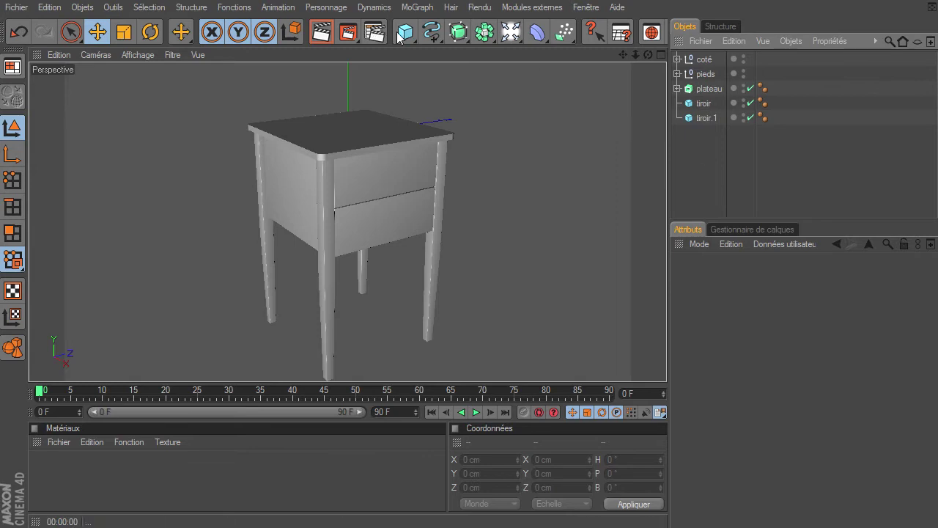
Step: Add a sphere of Hémisphère type and move it along X to 348.411 cm
{"action": "mouse_move", "coordinate": [405, 32]}
{"action": "left_mouse_down"}
{"action": "mouse_move", "coordinate": [420, 48]}
{"action": "mouse_move", "coordinate": [589, 48]}
{"action": "left_mouse_up"}
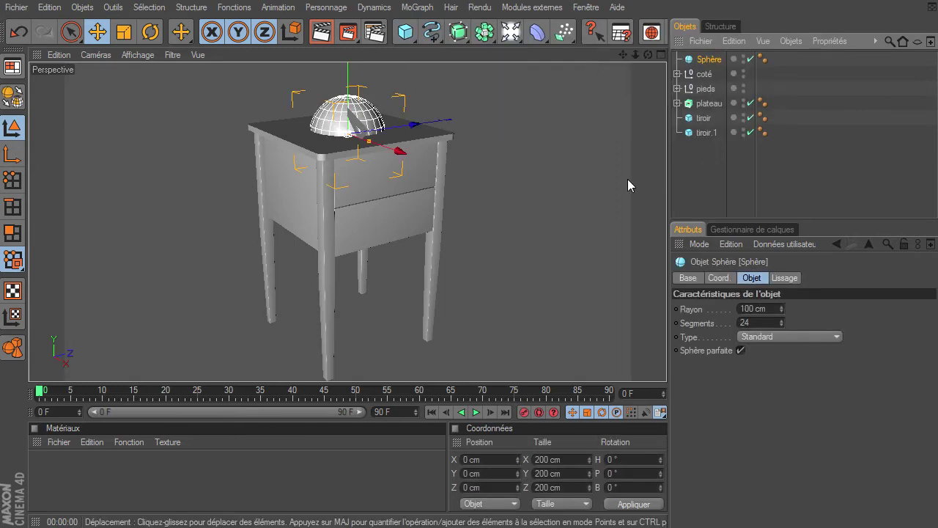
{"action": "left_click", "coordinate": [788, 337]}
{"action": "left_click", "coordinate": [783, 419]}
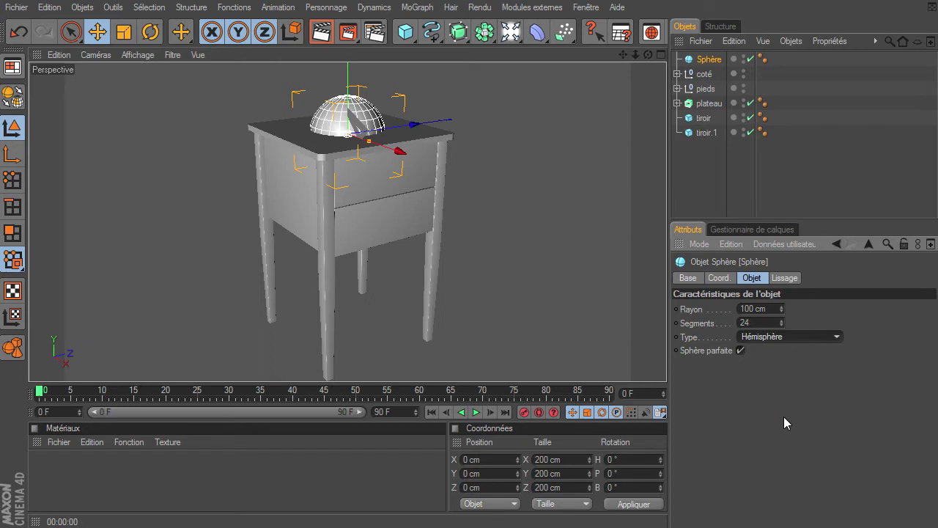
{"action": "left_click_drag", "start_coordinate": [623, 56], "coordinate": [546, 138]}
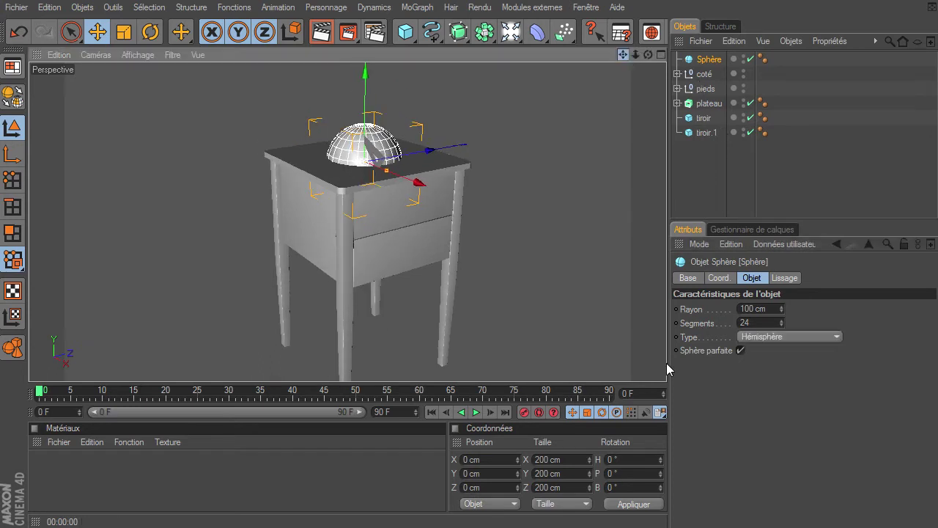
{"action": "left_click_drag", "start_coordinate": [424, 195], "coordinate": [527, 238]}
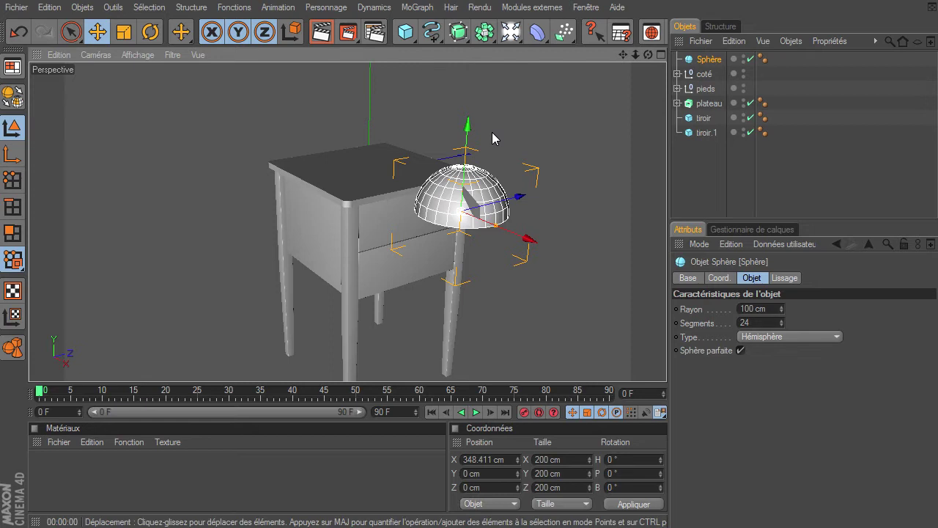
Step: Rotate the hemisphere 90° on B so it lies on its side
{"action": "left_click", "coordinate": [150, 31]}
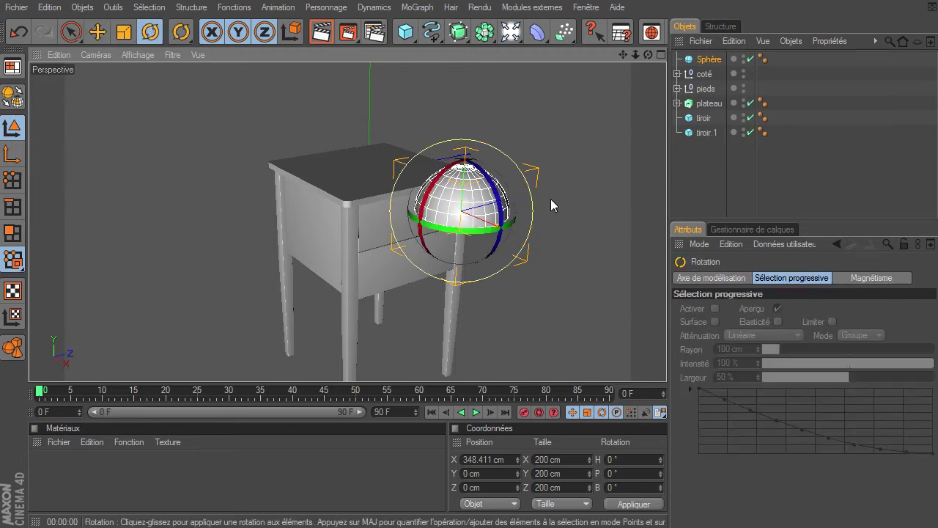
{"action": "left_click_drag", "start_coordinate": [496, 199], "coordinate": [495, 287]}
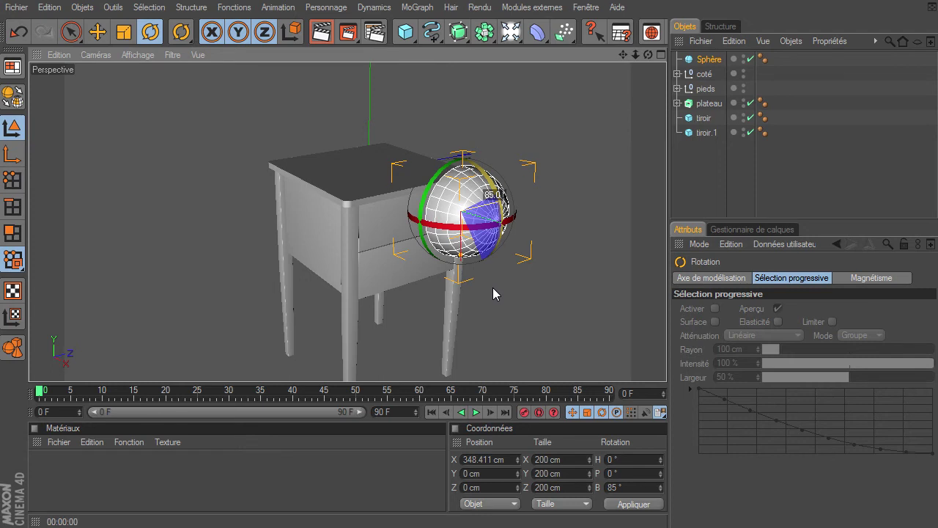
{"action": "left_click", "coordinate": [672, 71]}
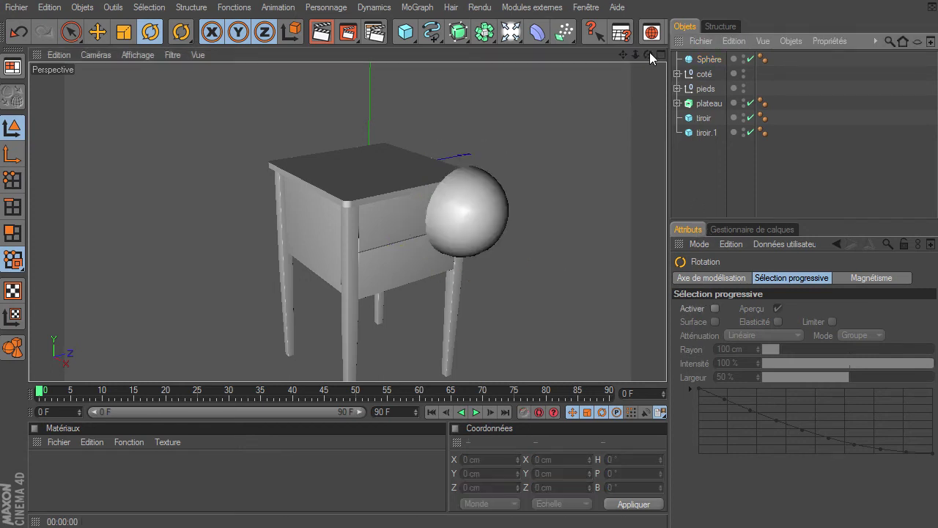
{"action": "left_click_drag", "start_coordinate": [650, 56], "coordinate": [681, 100]}
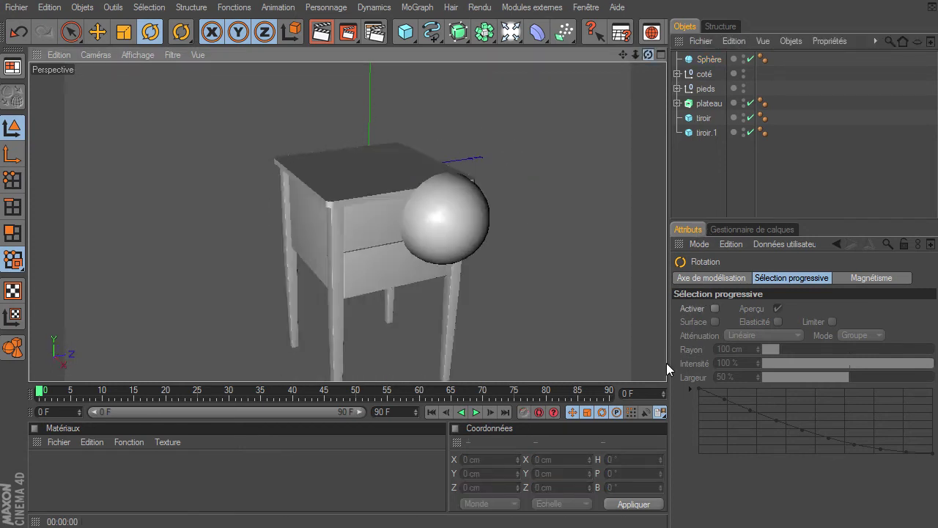
{"action": "left_click", "coordinate": [704, 58]}
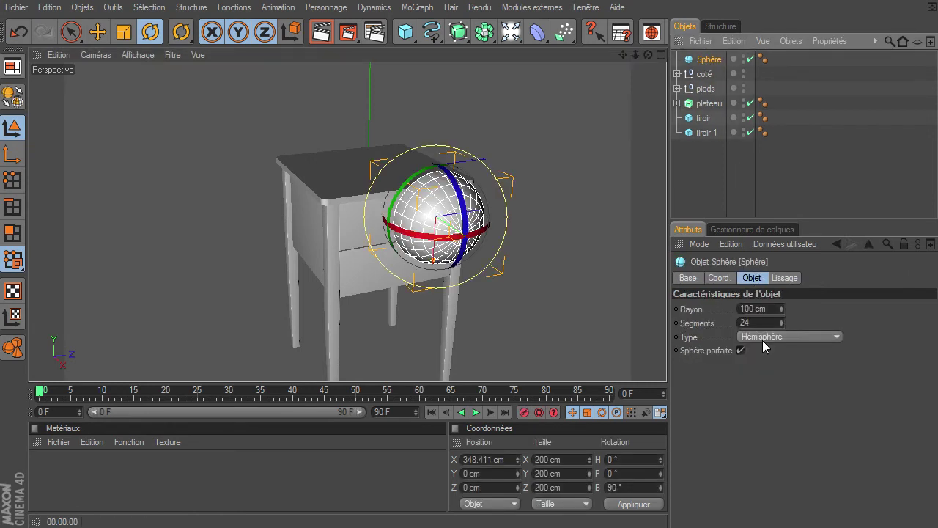
{"action": "left_click", "coordinate": [71, 32]}
{"action": "left_click", "coordinate": [705, 61]}
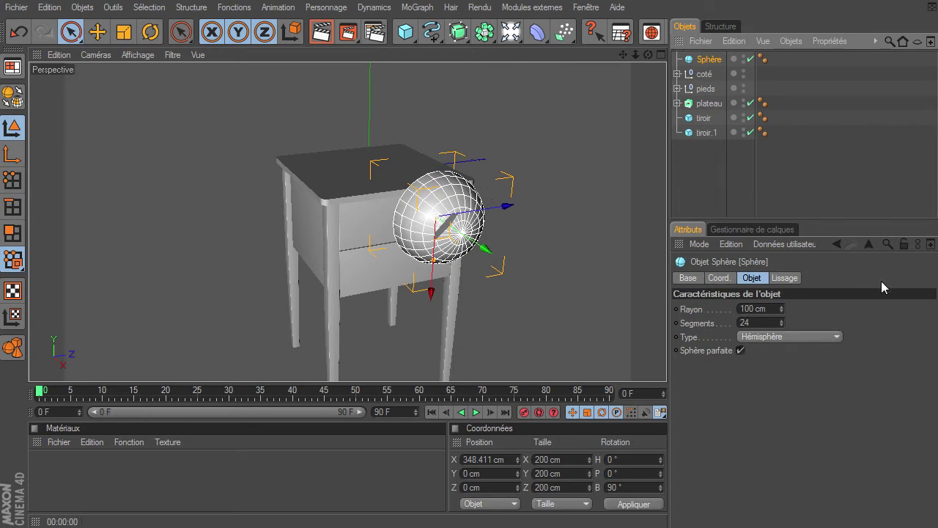
Step: Set the sphere to 12 segments and render a preview
{"action": "left_click", "coordinate": [765, 323]}
{"action": "type", "text": "12"}
{"action": "key", "text": "Return"}
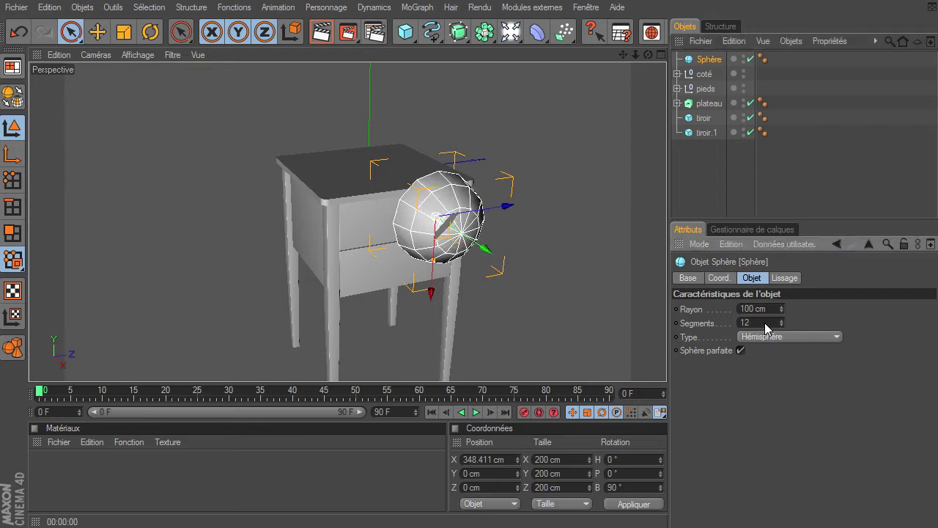
{"action": "left_click", "coordinate": [702, 180]}
{"action": "left_click", "coordinate": [321, 32]}
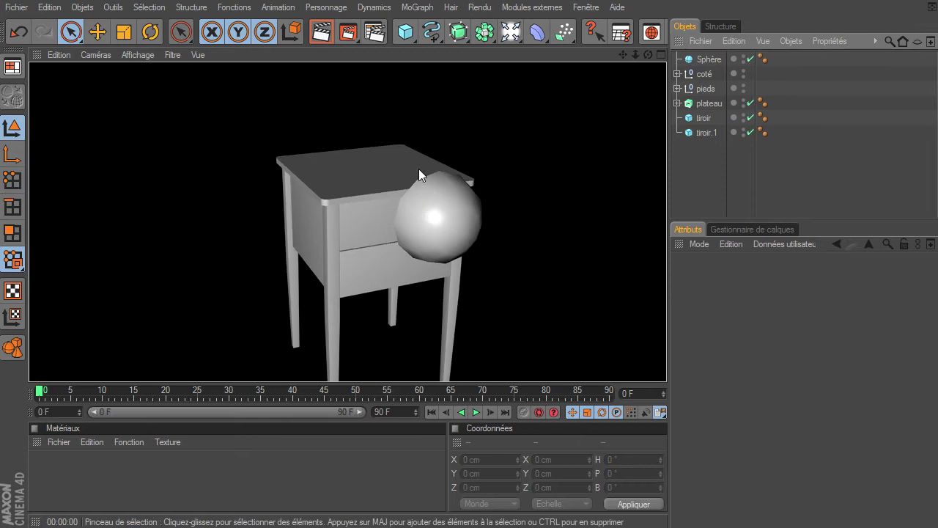
Step: Raise the sphere to 25 segments, re-render, and pan the table toward the left
{"action": "left_click", "coordinate": [719, 60]}
{"action": "type", "text": "25"}
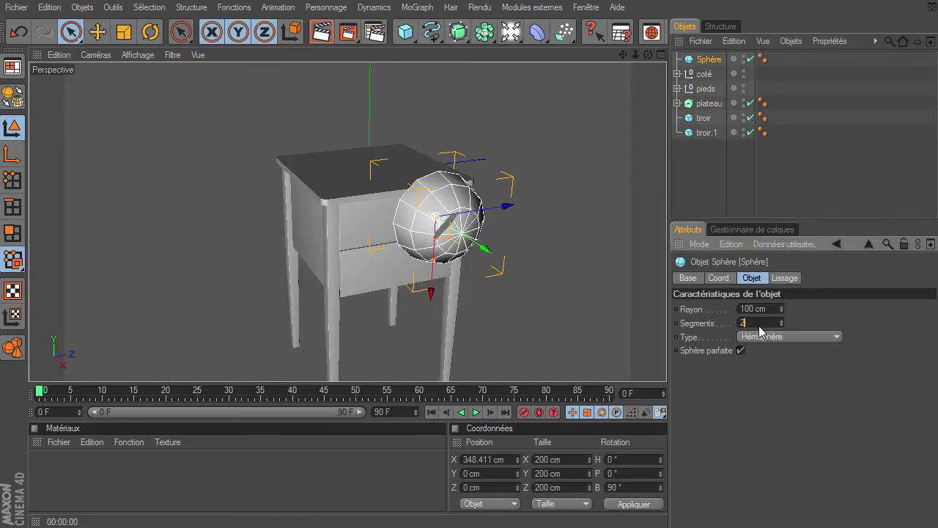
{"action": "key", "text": "Return"}
{"action": "left_click", "coordinate": [706, 175]}
{"action": "left_click", "coordinate": [321, 32]}
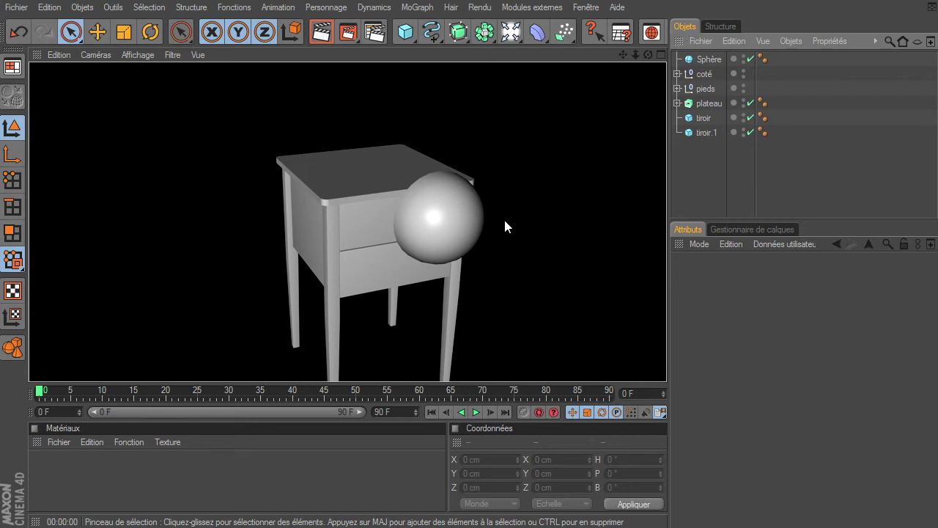
{"action": "left_click", "coordinate": [721, 193]}
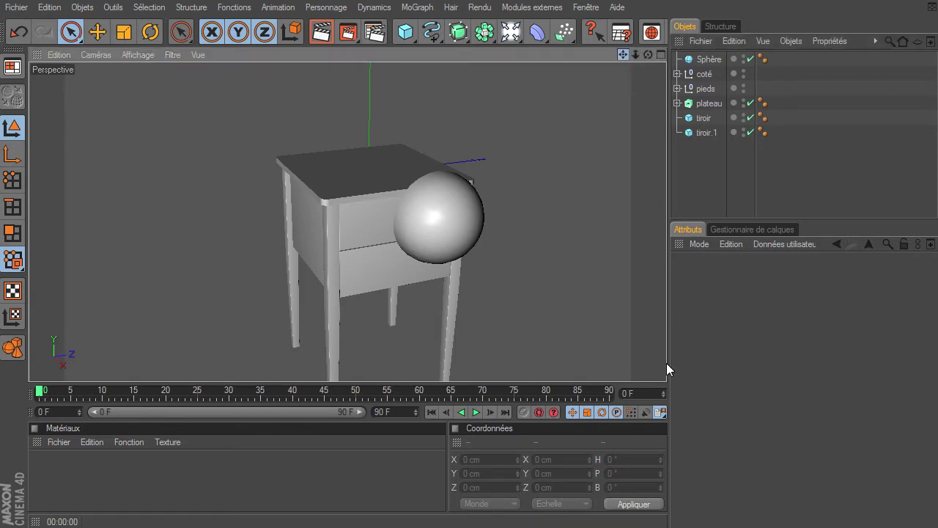
{"action": "left_click_drag", "start_coordinate": [626, 57], "coordinate": [151, 309]}
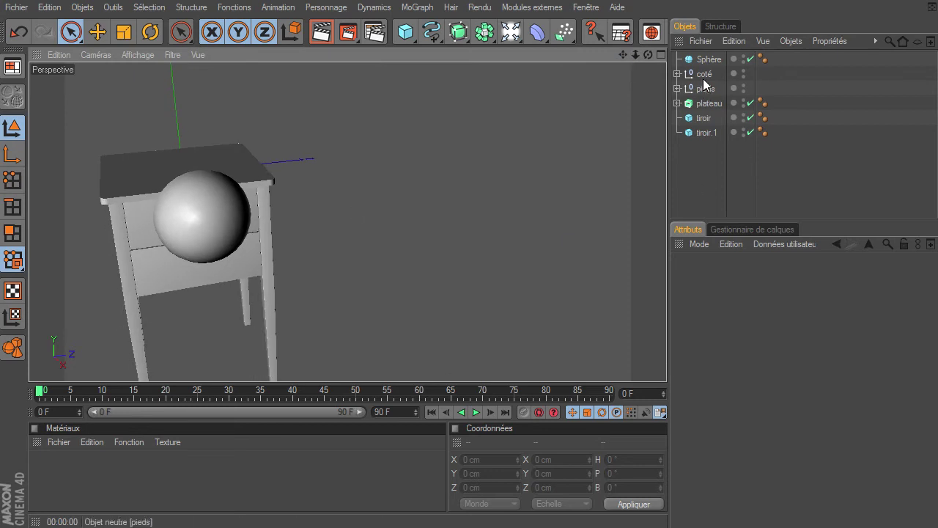
Step: Paste a duplicate of the sphere, slide it along Z, then delete it
{"action": "left_click", "coordinate": [708, 60]}
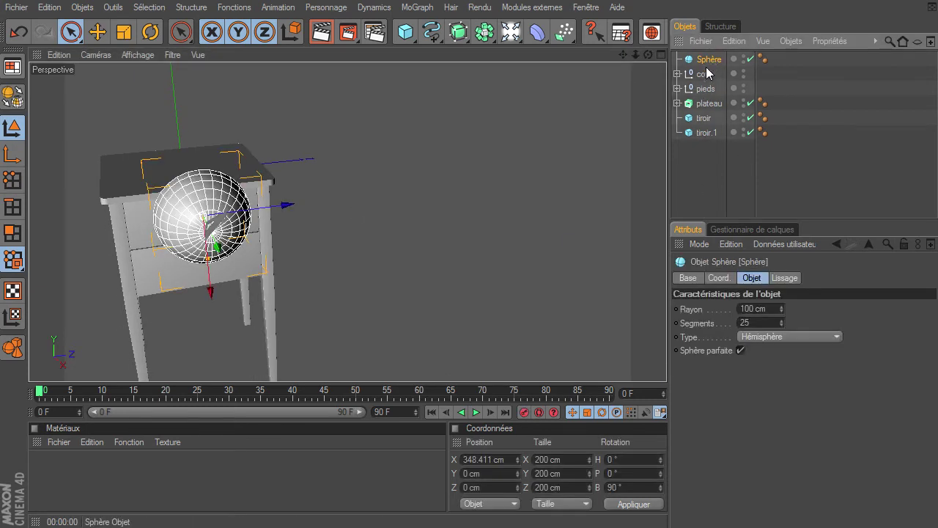
{"action": "key", "text": "ctrl+c"}
{"action": "key", "text": "ctrl+v"}
{"action": "left_click_drag", "start_coordinate": [290, 207], "coordinate": [498, 176]}
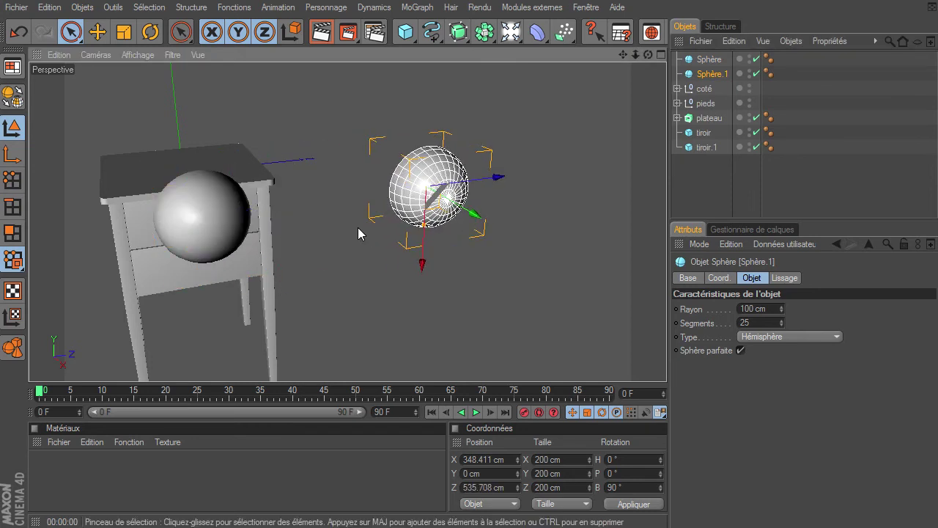
{"action": "key", "text": "Delete"}
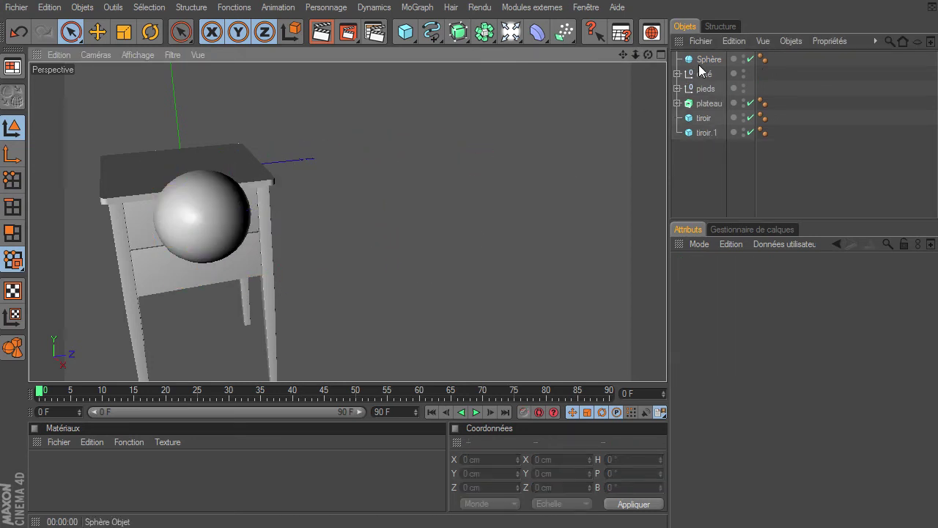
Step: Create an instance of the sphere and set its Z position to 200 cm
{"action": "left_click", "coordinate": [709, 59]}
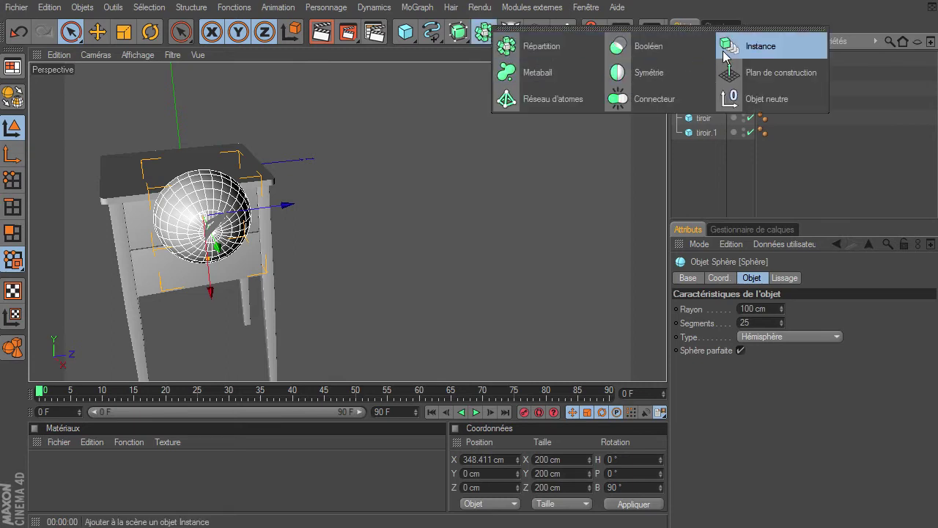
{"action": "left_click_drag", "start_coordinate": [485, 33], "coordinate": [755, 44]}
{"action": "left_click_drag", "start_coordinate": [284, 209], "coordinate": [666, 363]}
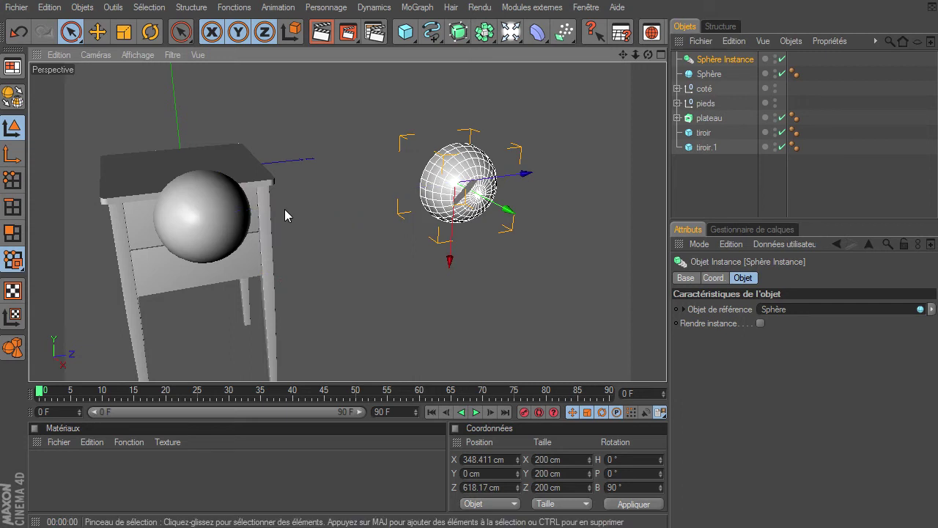
{"action": "mouse_move", "coordinate": [522, 176]}
{"action": "left_mouse_down"}
{"action": "mouse_move", "coordinate": [667, 369]}
{"action": "mouse_move", "coordinate": [513, 208]}
{"action": "left_mouse_up"}
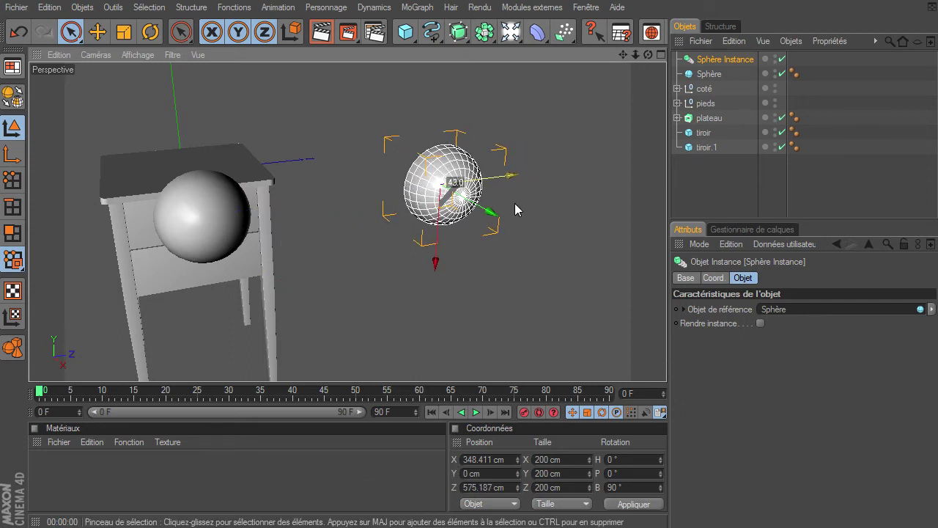
{"action": "left_click", "coordinate": [482, 488]}
{"action": "type", "text": "200"}
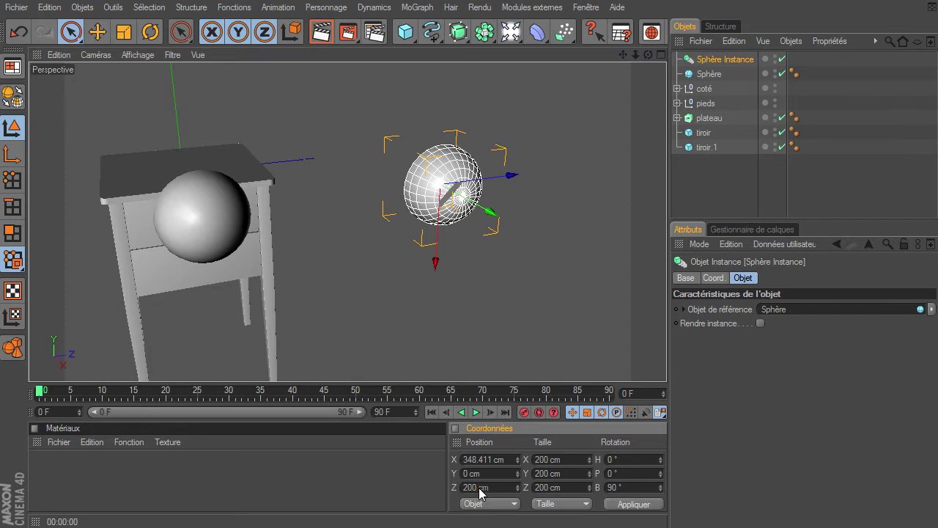
{"action": "key", "text": "Return"}
Step: Set the original sphere's Z position to −200 cm
{"action": "left_click", "coordinate": [707, 73]}
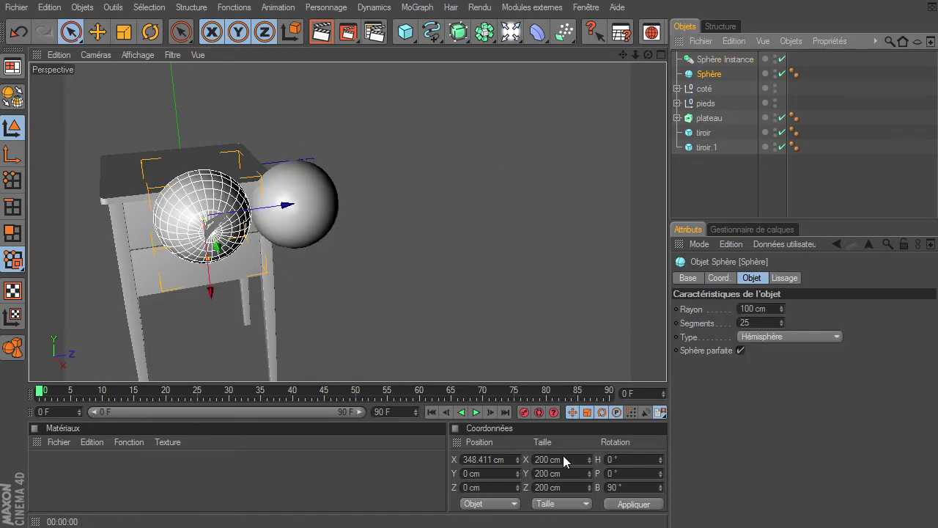
{"action": "left_click", "coordinate": [485, 489]}
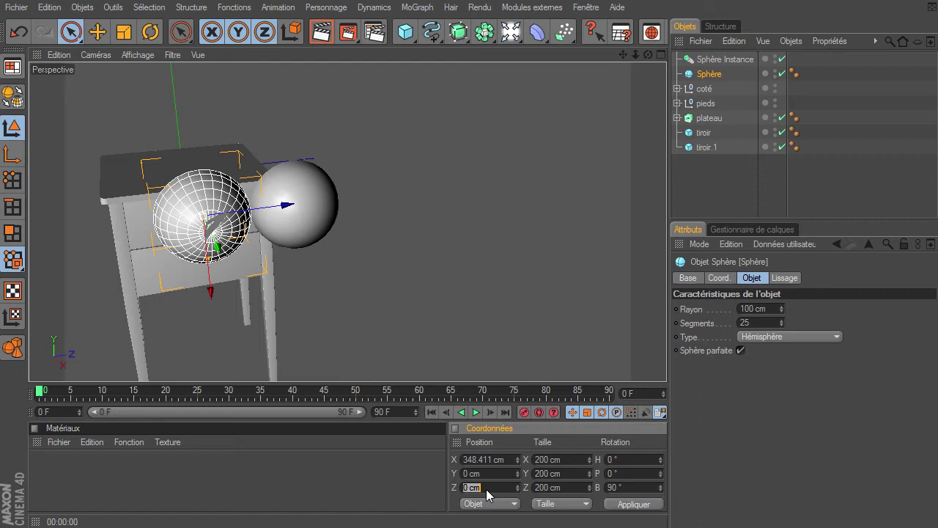
{"action": "type", "text": "-200"}
{"action": "key", "text": "Return"}
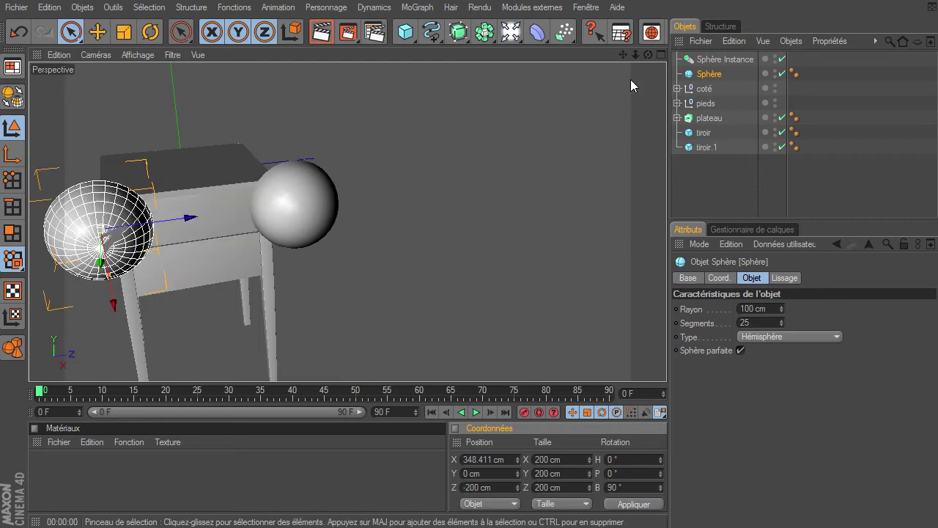
{"action": "left_click_drag", "start_coordinate": [635, 55], "coordinate": [666, 368]}
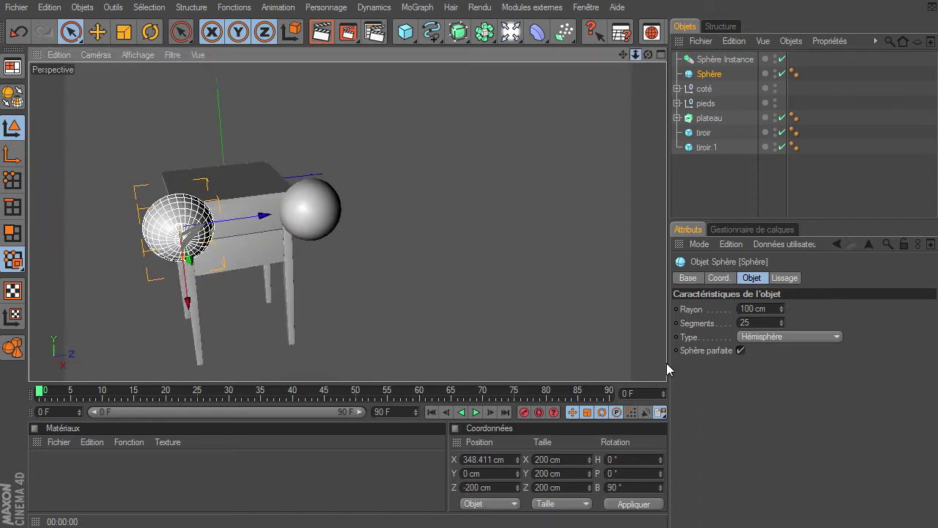
{"action": "left_click_drag", "start_coordinate": [648, 55], "coordinate": [667, 363]}
{"action": "left_click", "coordinate": [426, 38]}
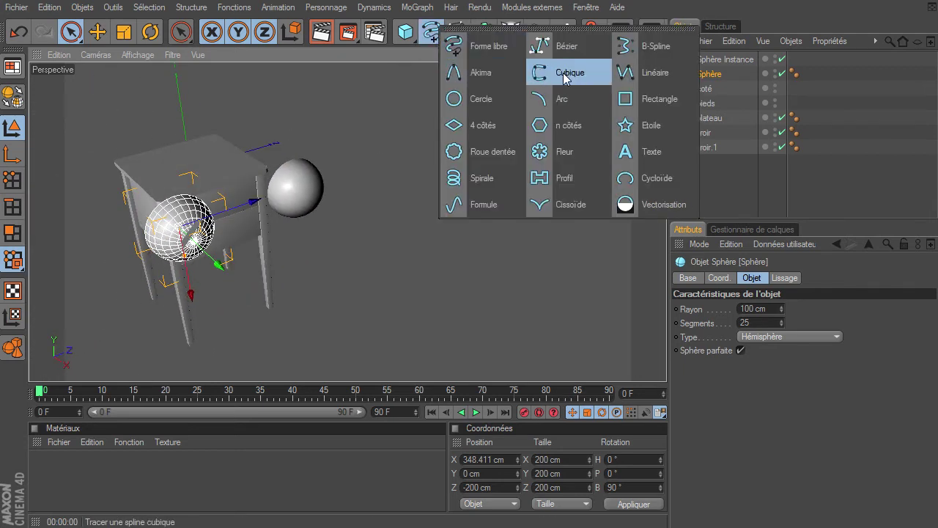
Step: Add a Rectangle spline on the XZ plane, move it along X, and round its corners
{"action": "left_click", "coordinate": [648, 107]}
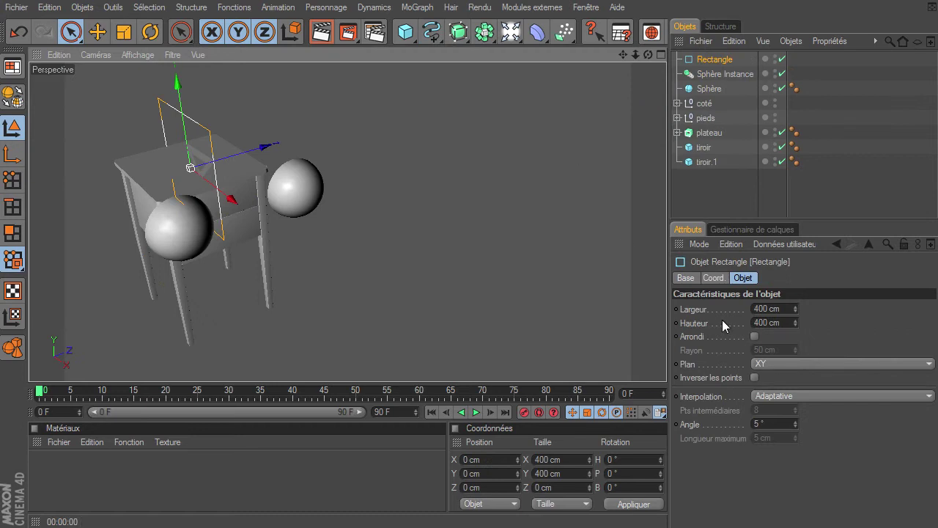
{"action": "left_click", "coordinate": [767, 364]}
{"action": "left_click", "coordinate": [765, 407]}
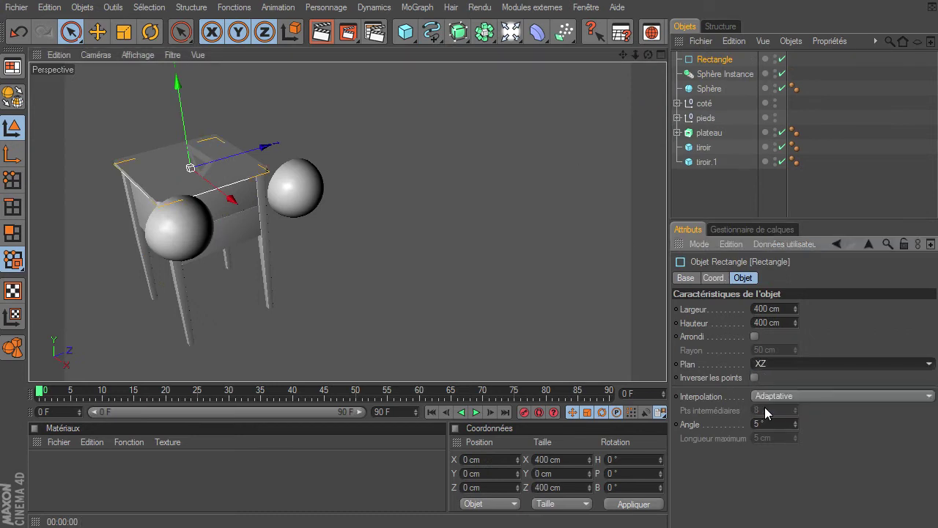
{"action": "left_click_drag", "start_coordinate": [221, 211], "coordinate": [289, 263]}
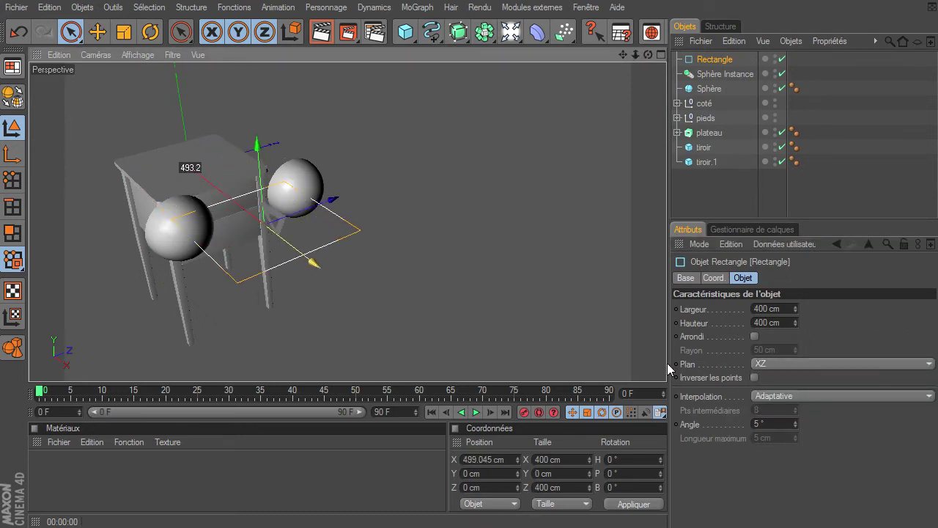
{"action": "left_click", "coordinate": [755, 336]}
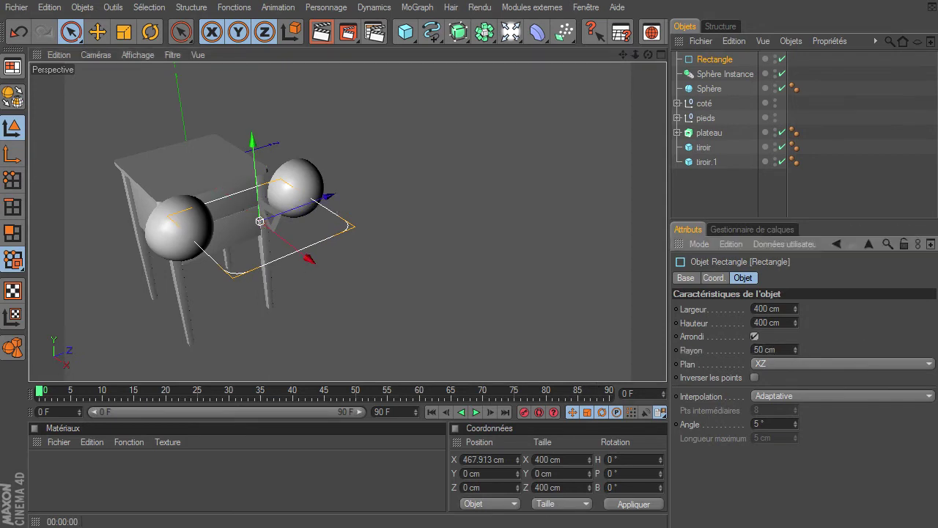
{"action": "key", "text": "alt+Tab"}
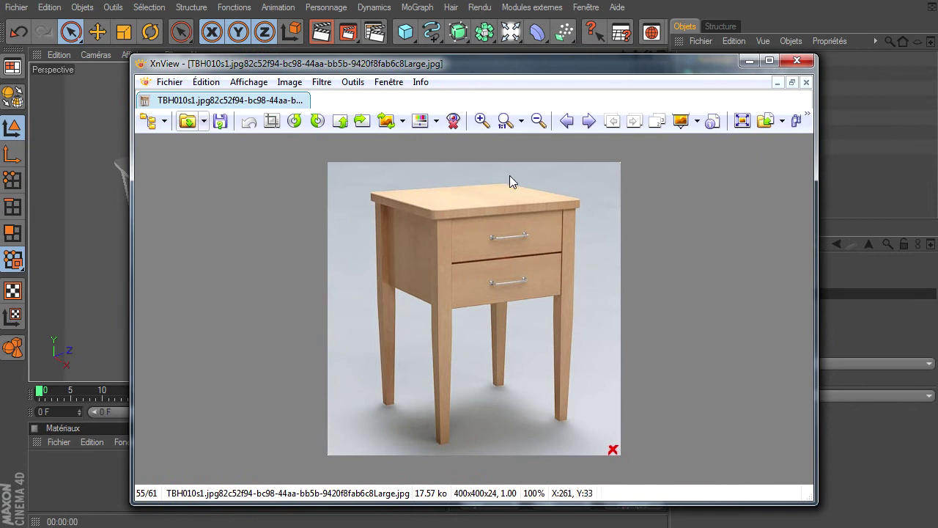
Step: Zoom the reference photo to 300% on the drawer handle, then move XnView aside
{"action": "left_click", "coordinate": [484, 121]}
{"action": "left_click", "coordinate": [484, 120]}
{"action": "left_click", "coordinate": [483, 121]}
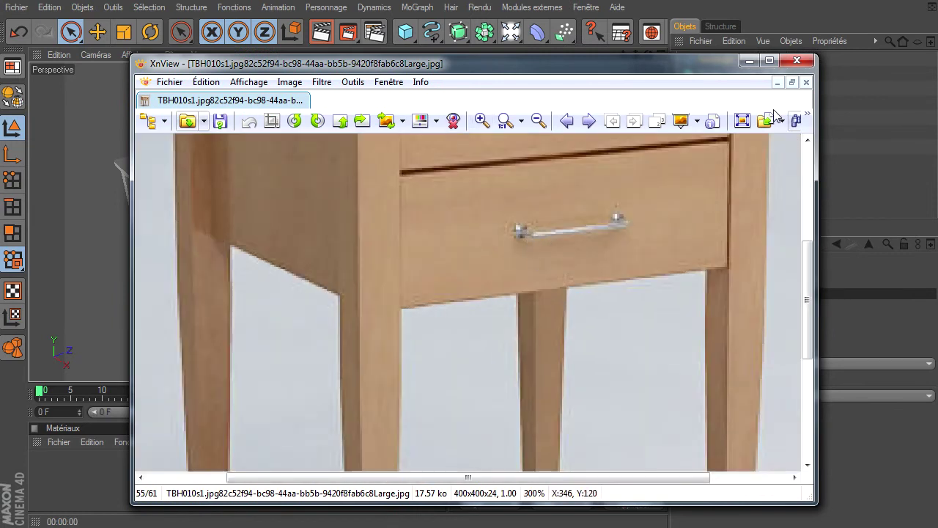
{"action": "left_click_drag", "start_coordinate": [705, 66], "coordinate": [937, 95]}
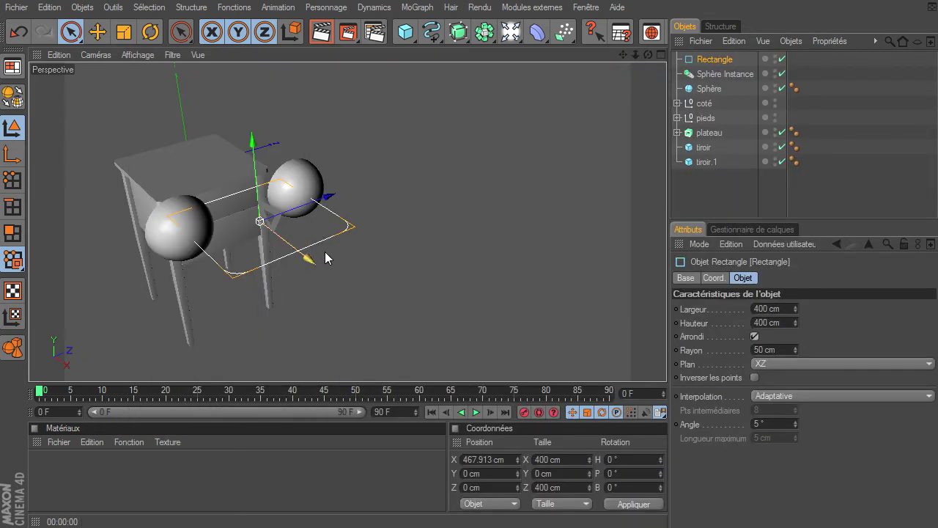
Step: Set the sphere's radius to 50 cm
{"action": "left_click", "coordinate": [711, 89]}
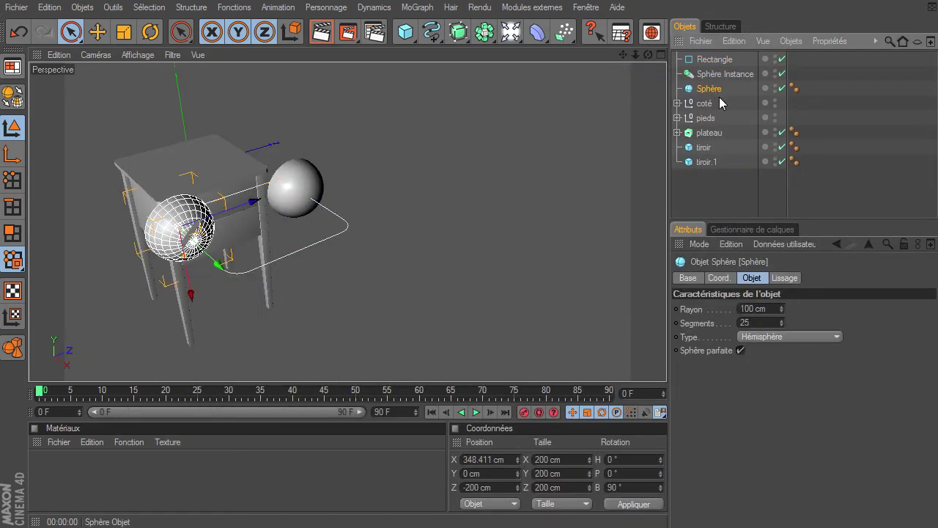
{"action": "left_click", "coordinate": [763, 308]}
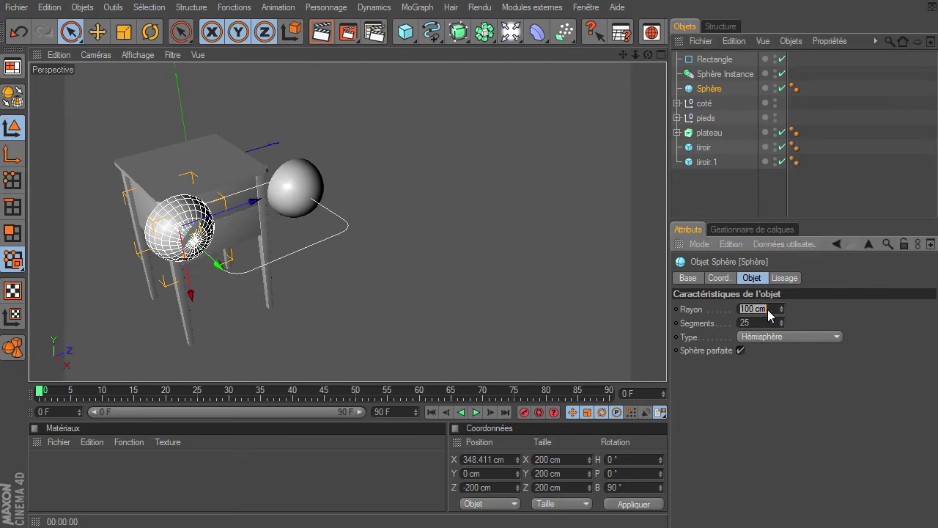
{"action": "type", "text": "50"}
{"action": "key", "text": "Return"}
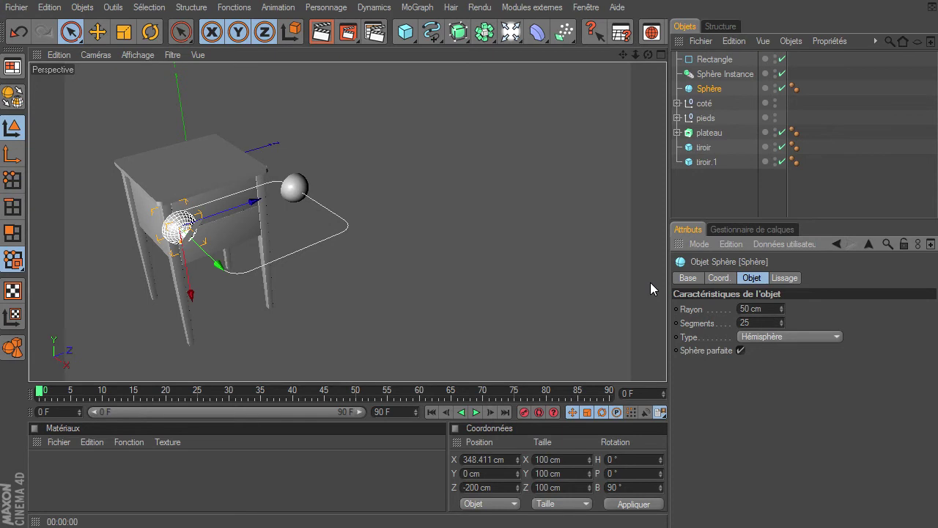
Step: Resize the rectangle spline to a 200 cm width and slide it along X toward the table
{"action": "left_click", "coordinate": [714, 59]}
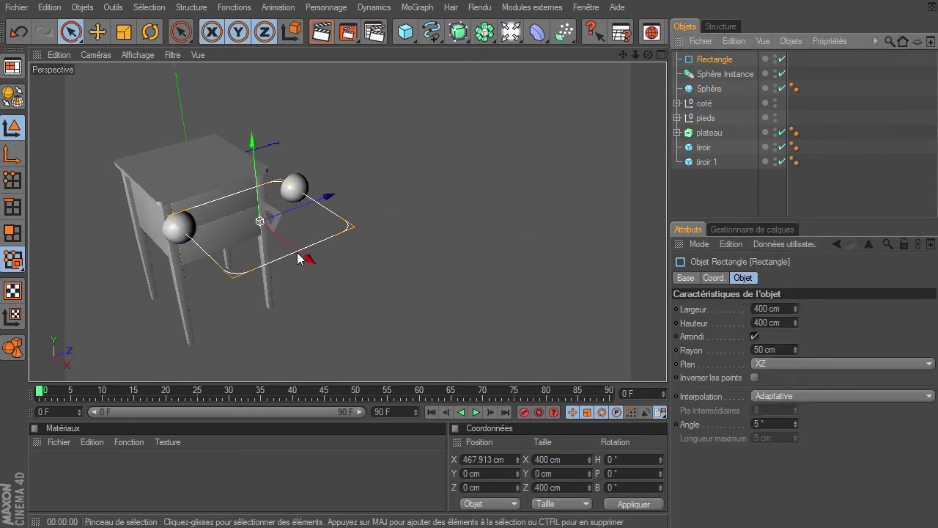
{"action": "mouse_move", "coordinate": [308, 259]}
{"action": "left_mouse_down"}
{"action": "mouse_move", "coordinate": [666, 364]}
{"action": "mouse_move", "coordinate": [303, 256]}
{"action": "left_mouse_up"}
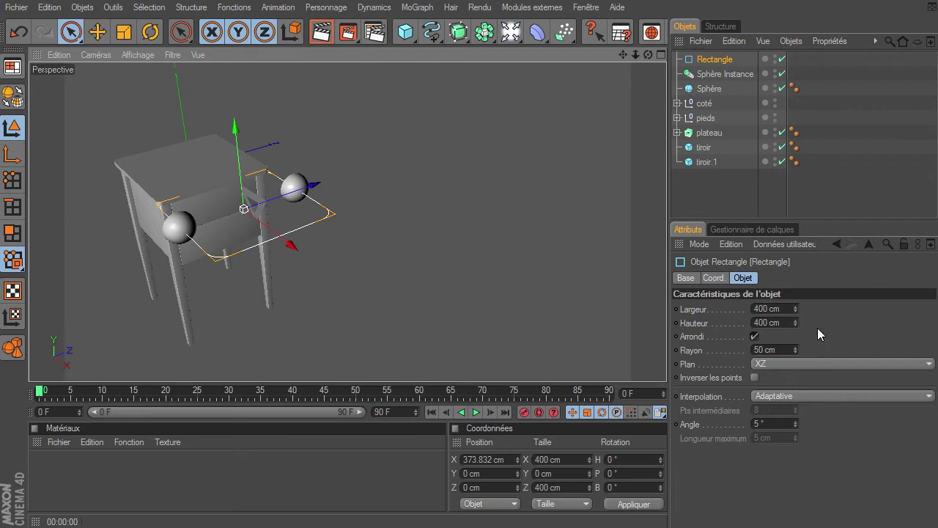
{"action": "double_click", "coordinate": [787, 324]}
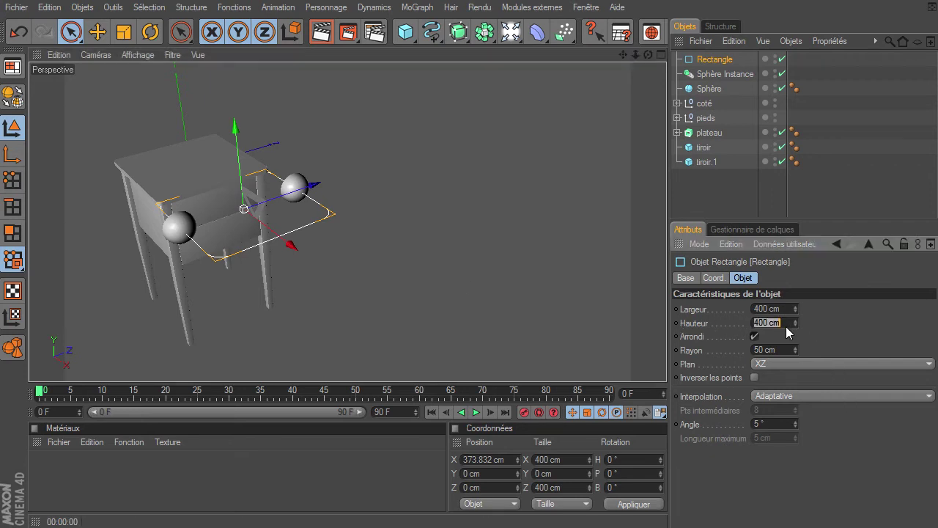
{"action": "type", "text": "200"}
{"action": "key", "text": "Return"}
{"action": "type", "text": "4"}
{"action": "type", "text": "00"}
{"action": "double_click", "coordinate": [783, 310]}
{"action": "type", "text": "0"}
{"action": "key", "text": "Return"}
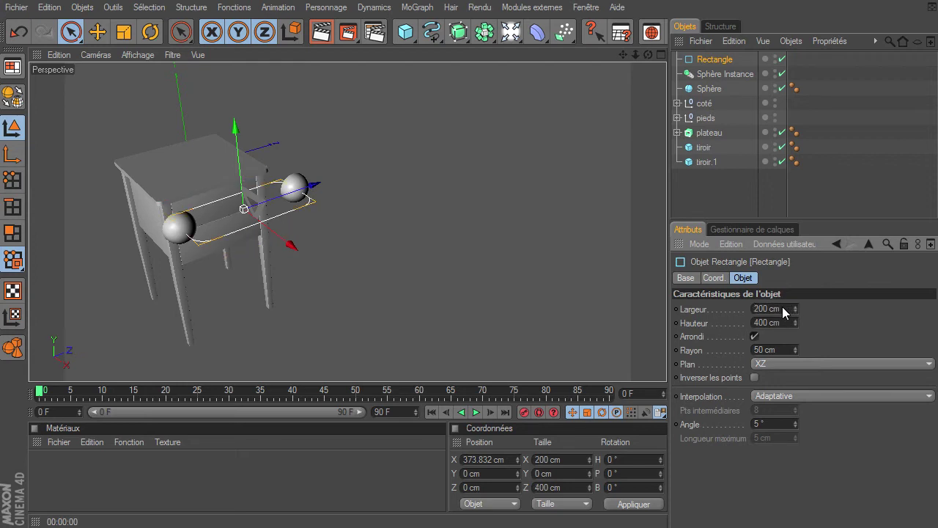
{"action": "left_click_drag", "start_coordinate": [358, 268], "coordinate": [667, 362]}
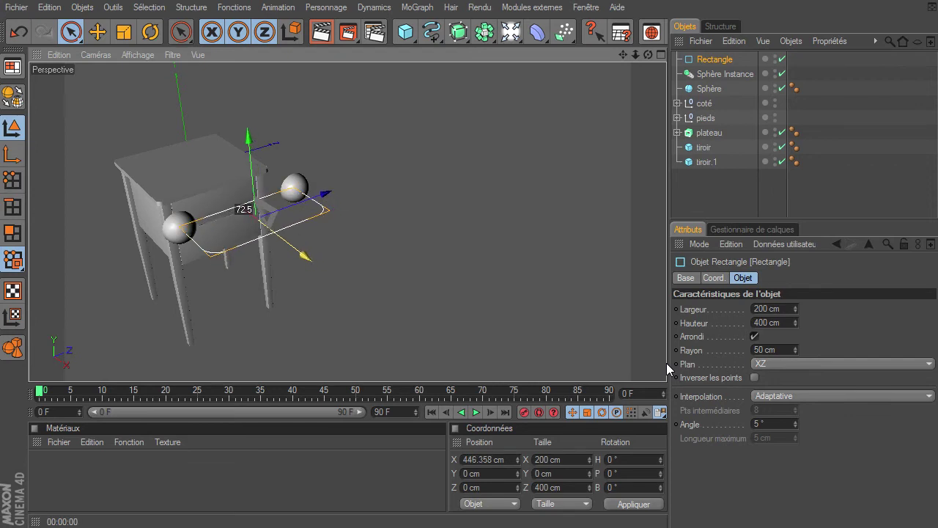
{"action": "left_click_drag", "start_coordinate": [291, 249], "coordinate": [293, 248]}
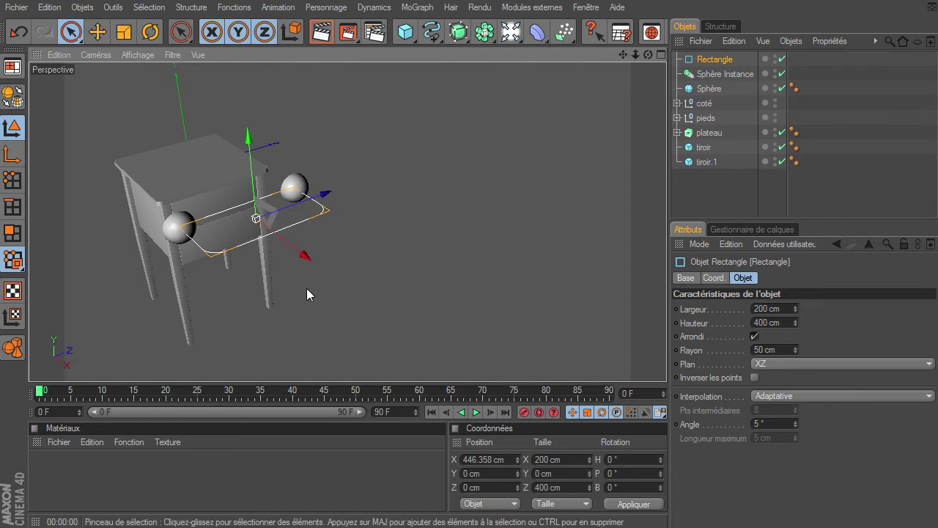
Step: Add a circle spline and give it a 20 cm radius
{"action": "left_click", "coordinate": [432, 31]}
{"action": "left_click", "coordinate": [492, 106]}
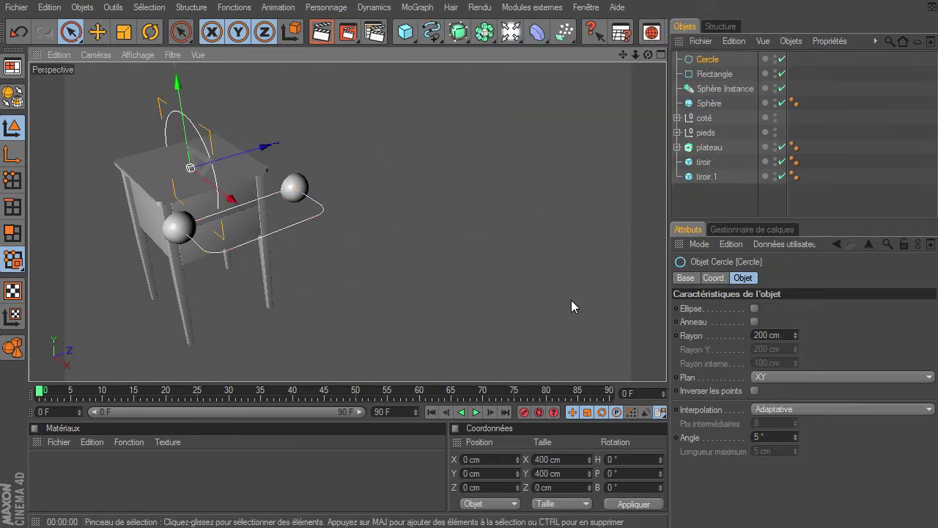
{"action": "left_click", "coordinate": [777, 335]}
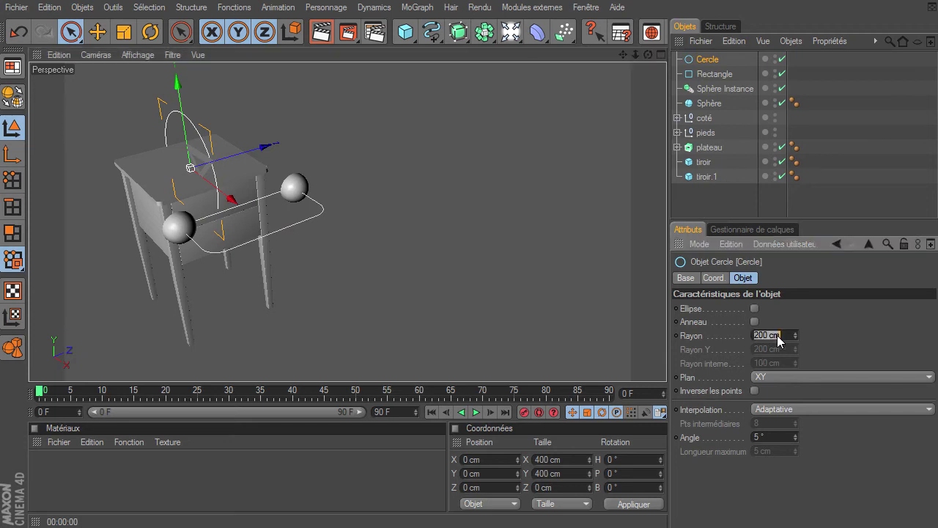
{"action": "type", "text": "20"}
{"action": "key", "text": "Return"}
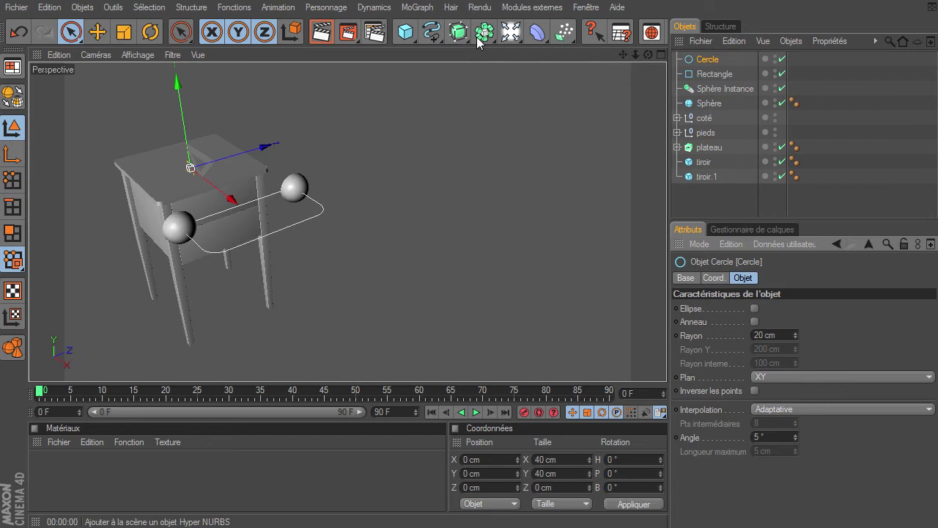
Step: Add an Extrusion contrôlée NURBS with the circle as profile and the rectangle as path
{"action": "mouse_move", "coordinate": [458, 31]}
{"action": "left_mouse_down"}
{"action": "mouse_move", "coordinate": [601, 102]}
{"action": "mouse_move", "coordinate": [577, 109]}
{"action": "left_mouse_up"}
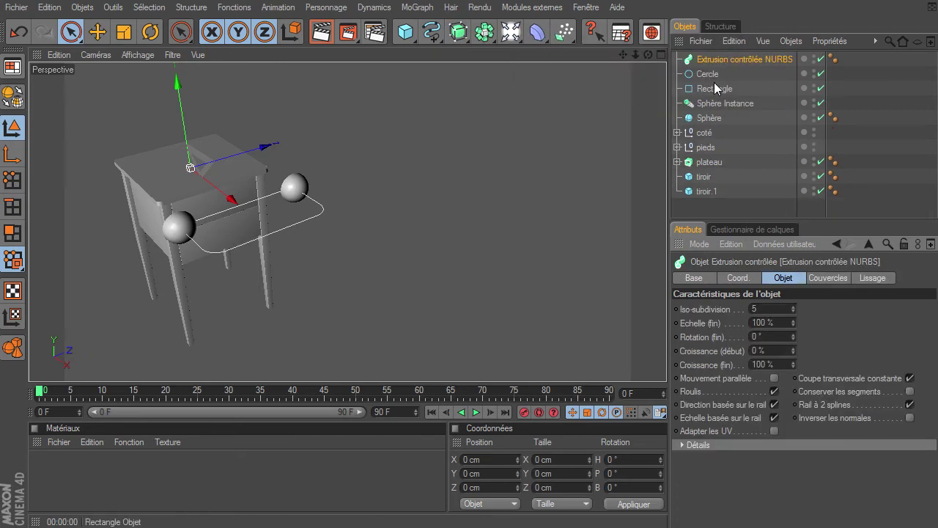
{"action": "mouse_move", "coordinate": [712, 76]}
{"action": "left_mouse_down"}
{"action": "mouse_move", "coordinate": [730, 59]}
{"action": "mouse_move", "coordinate": [725, 79]}
{"action": "left_mouse_up"}
{"action": "left_click", "coordinate": [722, 88]}
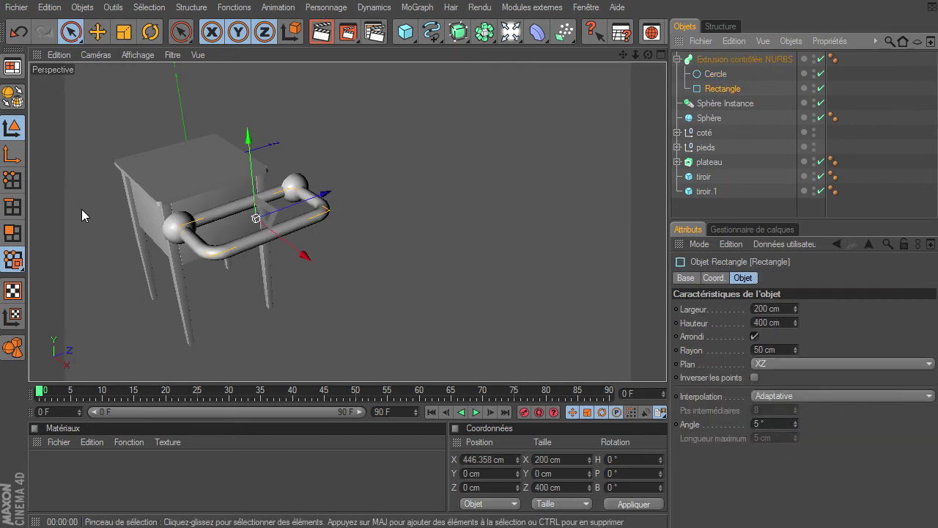
{"action": "left_click_drag", "start_coordinate": [666, 363], "coordinate": [689, 278], "text": "alt"}
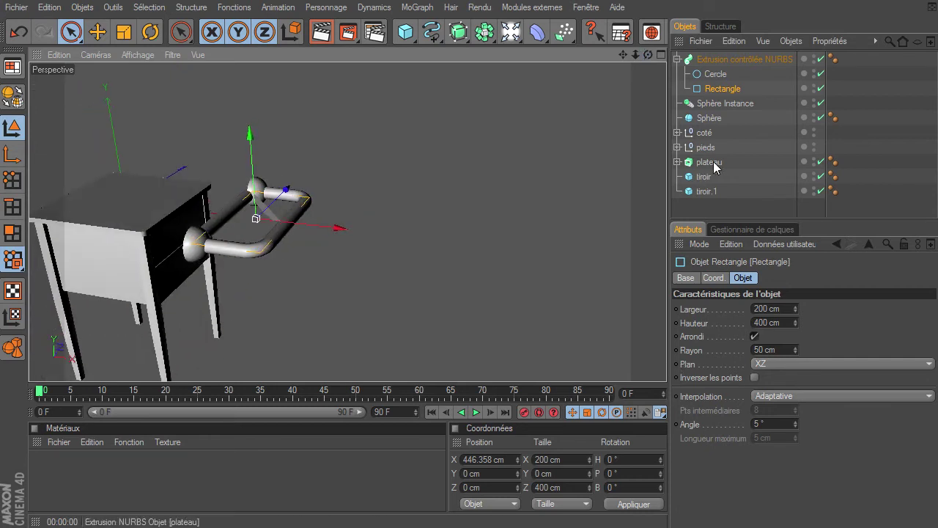
Step: Thin the circle profile to 15 cm radius and set the rectangle height to 600 cm
{"action": "left_click", "coordinate": [715, 74]}
{"action": "left_click", "coordinate": [775, 334]}
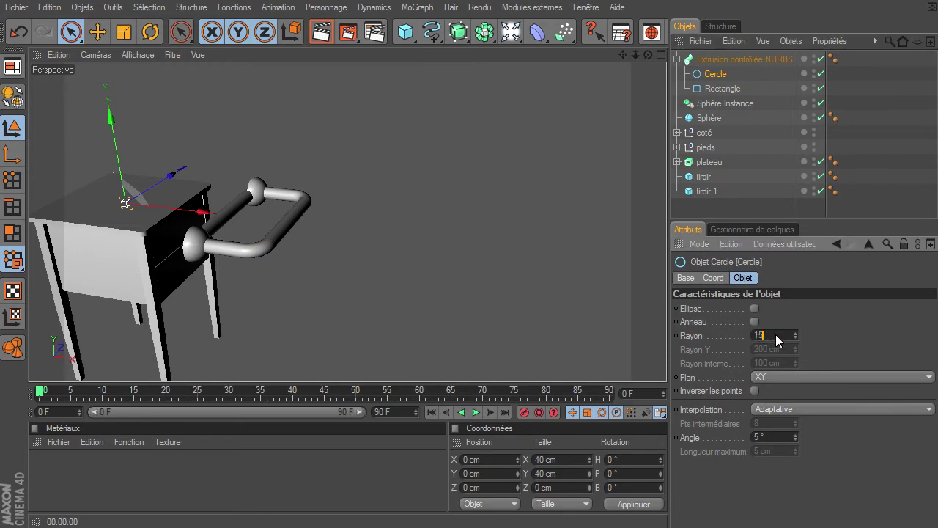
{"action": "key", "text": "Return"}
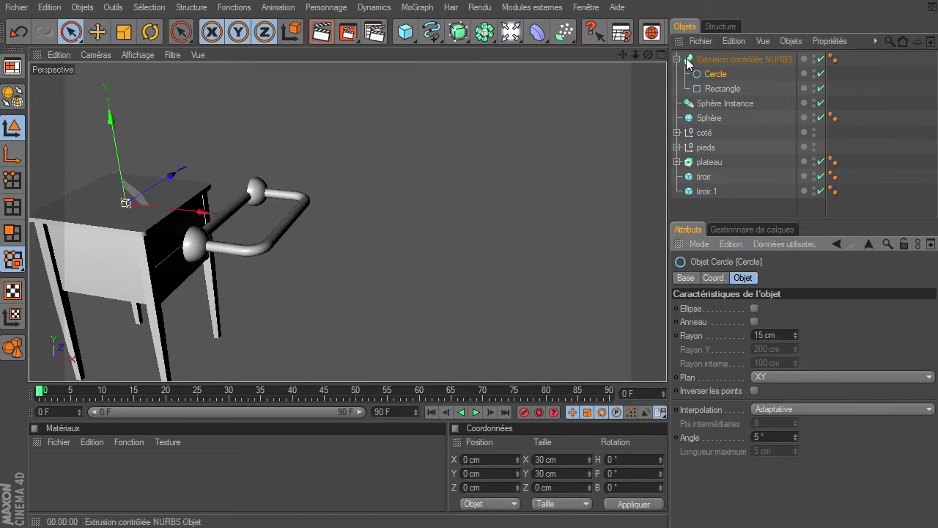
{"action": "left_click_drag", "start_coordinate": [647, 55], "coordinate": [666, 363]}
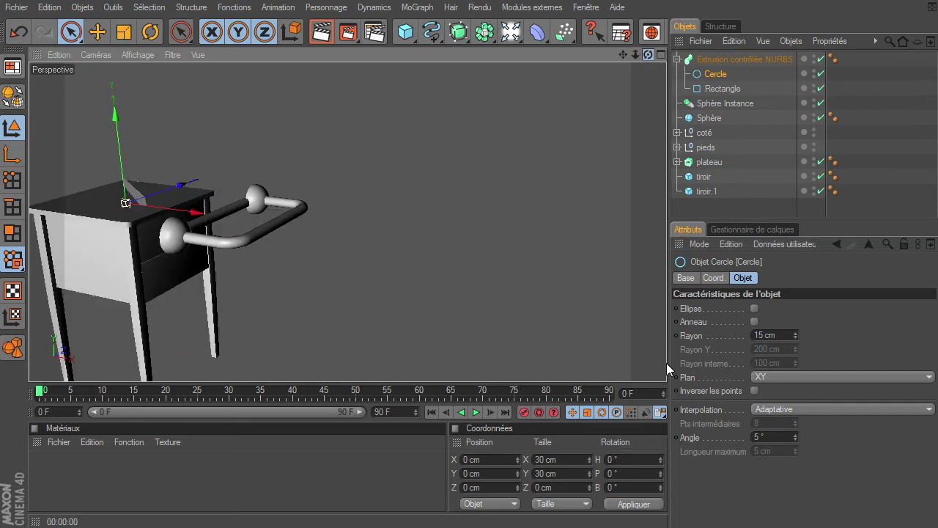
{"action": "left_click", "coordinate": [721, 87]}
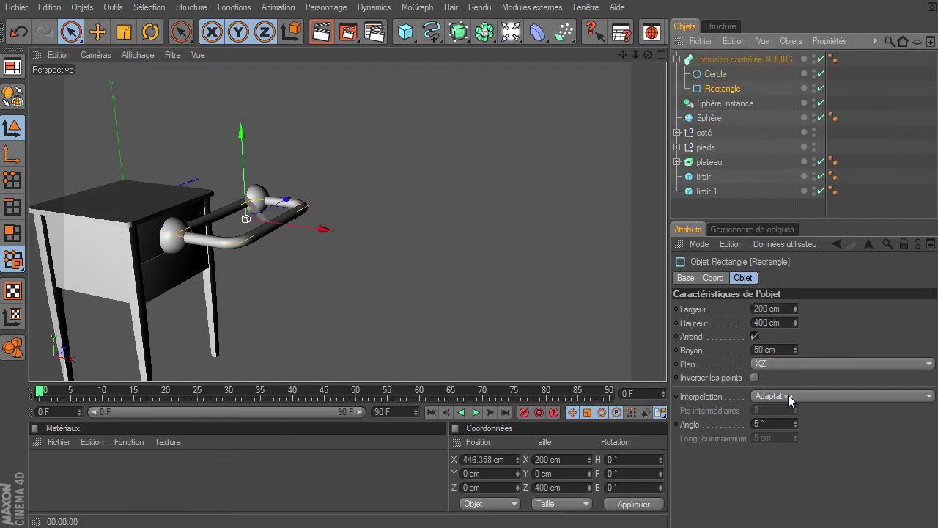
{"action": "double_click", "coordinate": [778, 320]}
{"action": "type", "text": "600"}
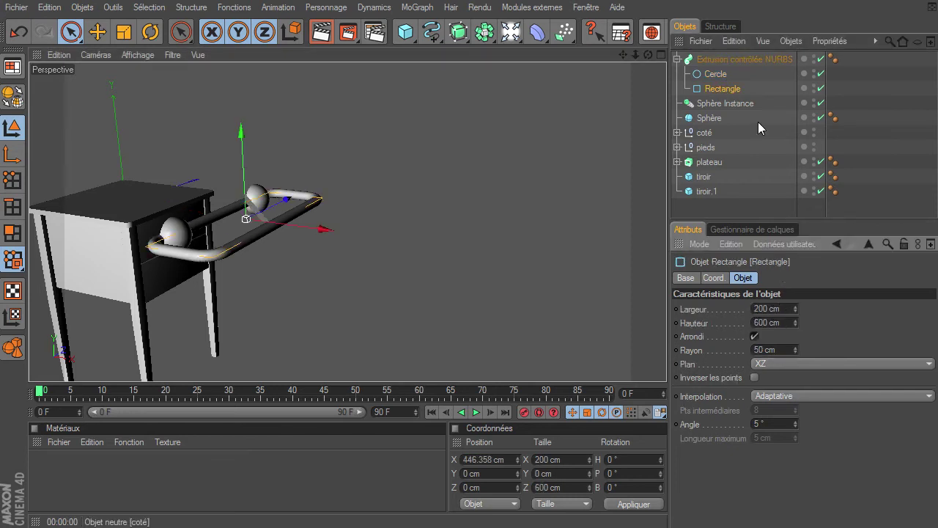
Step: Move the sphere to Z position -300 cm
{"action": "left_click", "coordinate": [709, 118]}
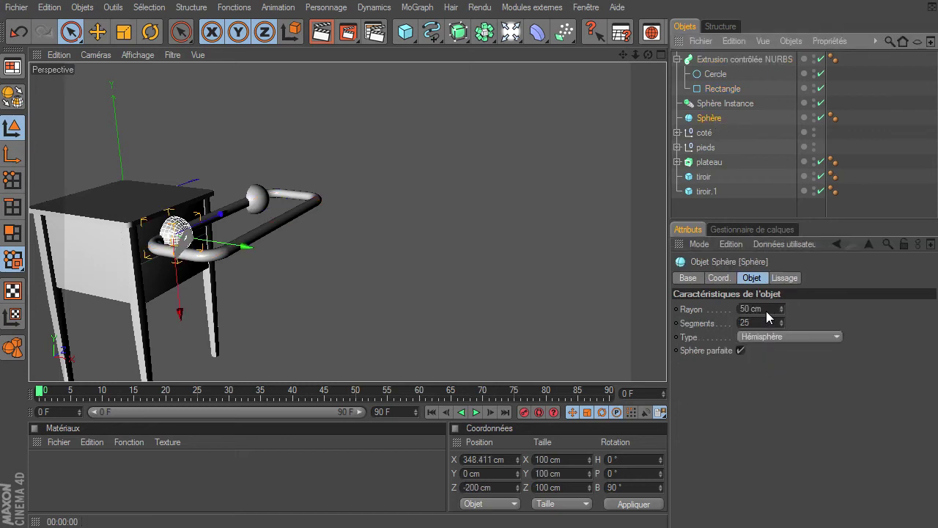
{"action": "left_click", "coordinate": [470, 489]}
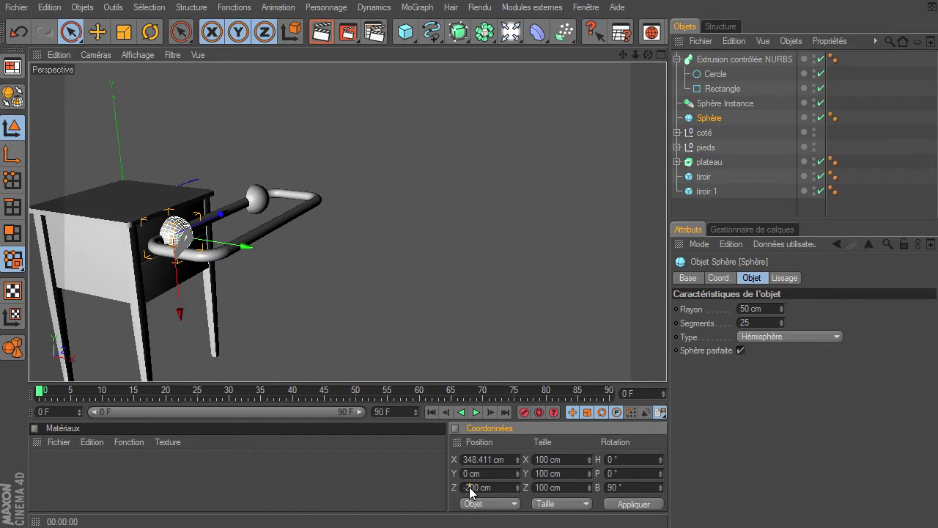
{"action": "type", "text": "-"}
{"action": "key", "text": "Return"}
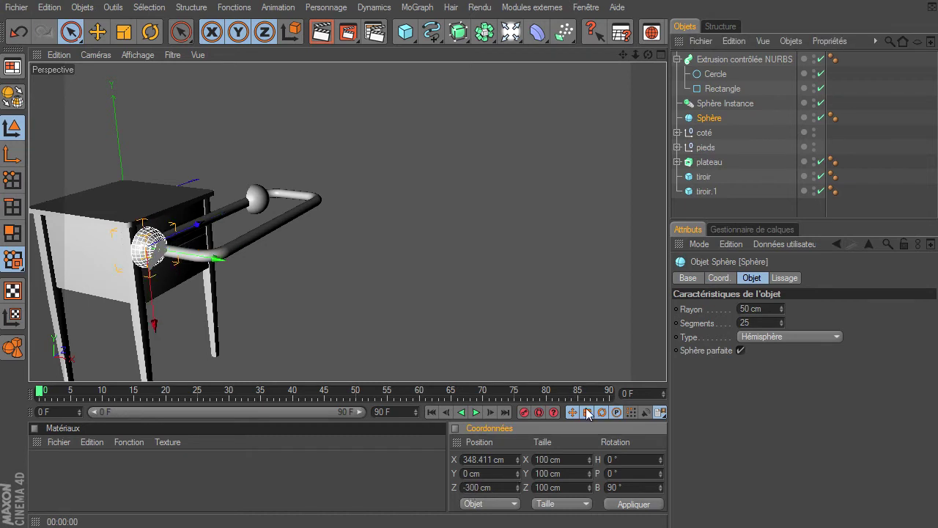
Step: Place the sphere instance at Z 300 cm and check both rail ends
{"action": "left_click", "coordinate": [724, 103]}
{"action": "double_click", "coordinate": [470, 487]}
{"action": "type", "text": "300"}
{"action": "key", "text": "Return"}
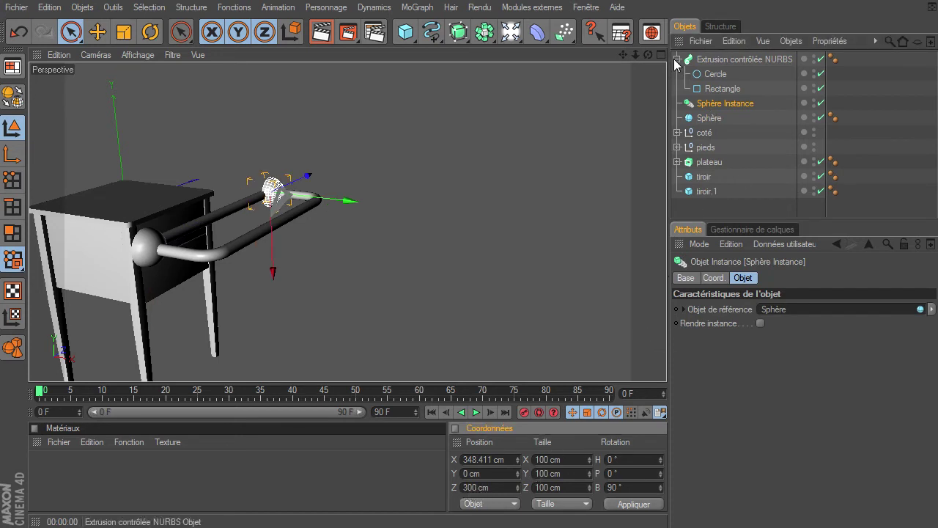
{"action": "left_click_drag", "start_coordinate": [651, 55], "coordinate": [666, 363]}
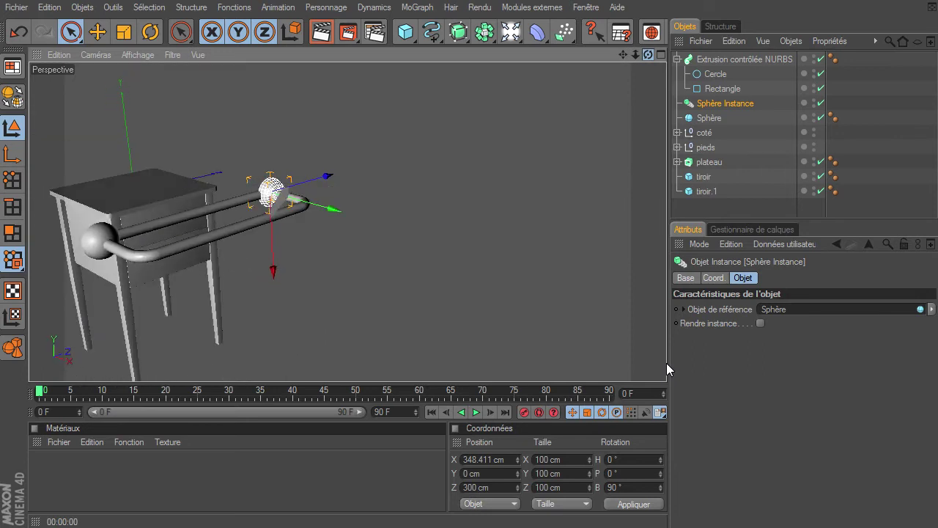
{"action": "left_click_drag", "start_coordinate": [625, 53], "coordinate": [667, 362]}
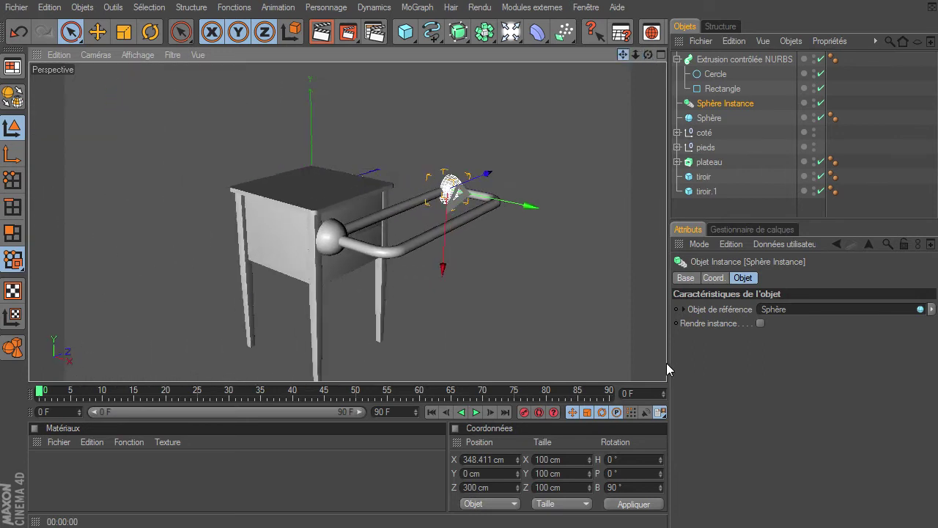
{"action": "left_click", "coordinate": [417, 203]}
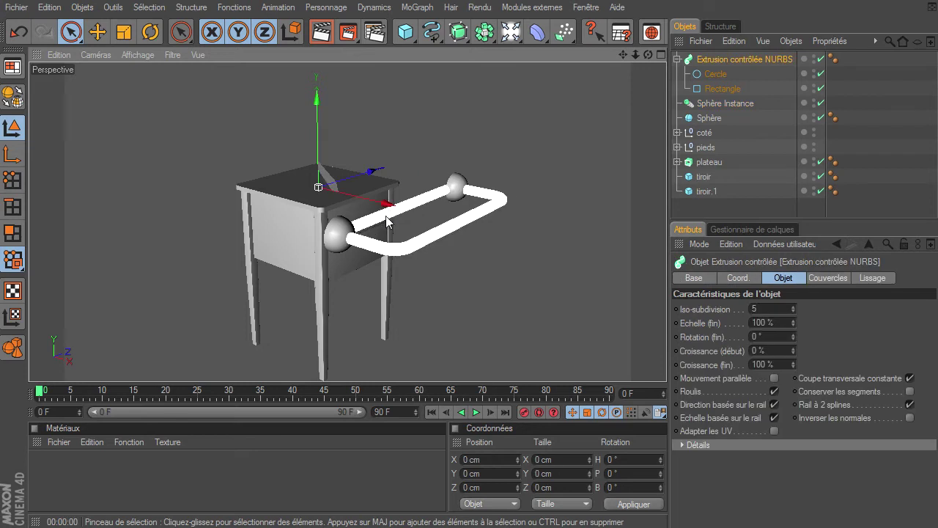
Step: Disable the sweep object and hide the two spheres
{"action": "left_click", "coordinate": [515, 124]}
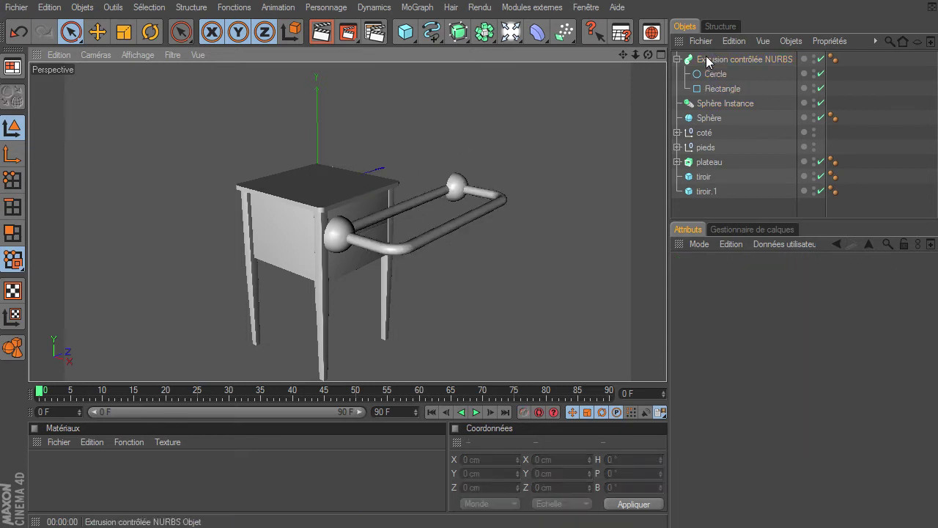
{"action": "mouse_move", "coordinate": [647, 53]}
{"action": "left_mouse_down"}
{"action": "mouse_move", "coordinate": [666, 363]}
{"action": "mouse_move", "coordinate": [723, 67]}
{"action": "left_mouse_up"}
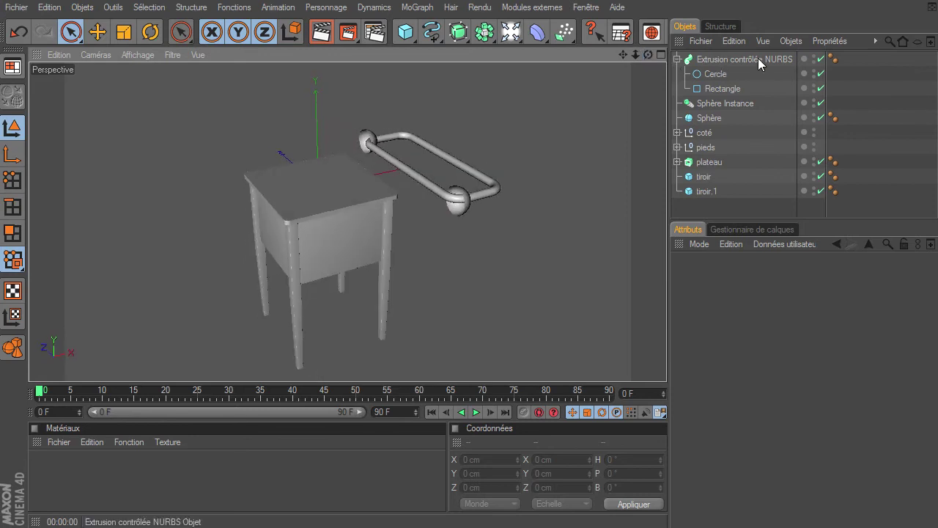
{"action": "left_click", "coordinate": [758, 58]}
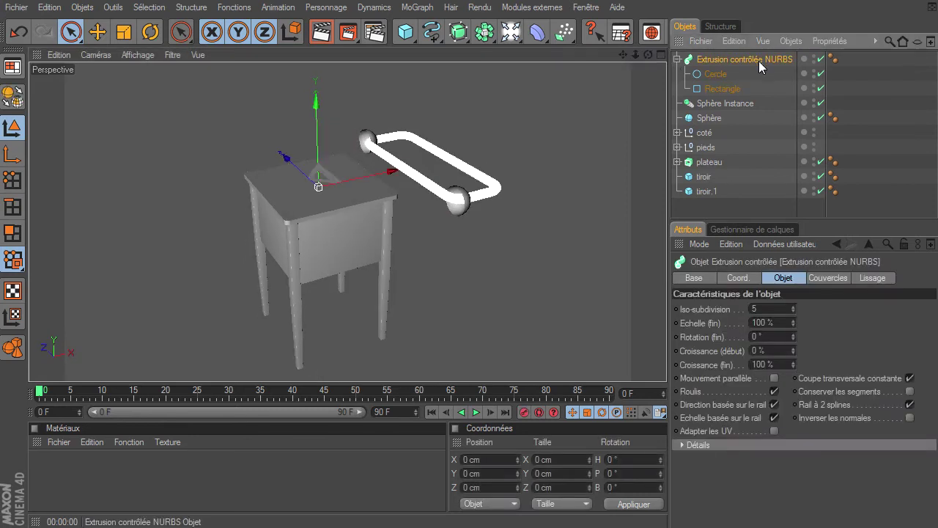
{"action": "left_click", "coordinate": [724, 89]}
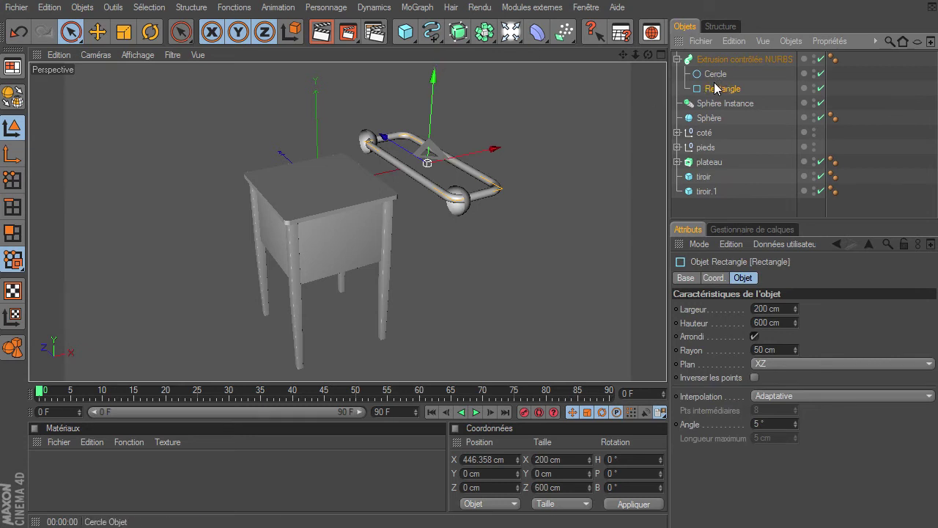
{"action": "left_click", "coordinate": [821, 60]}
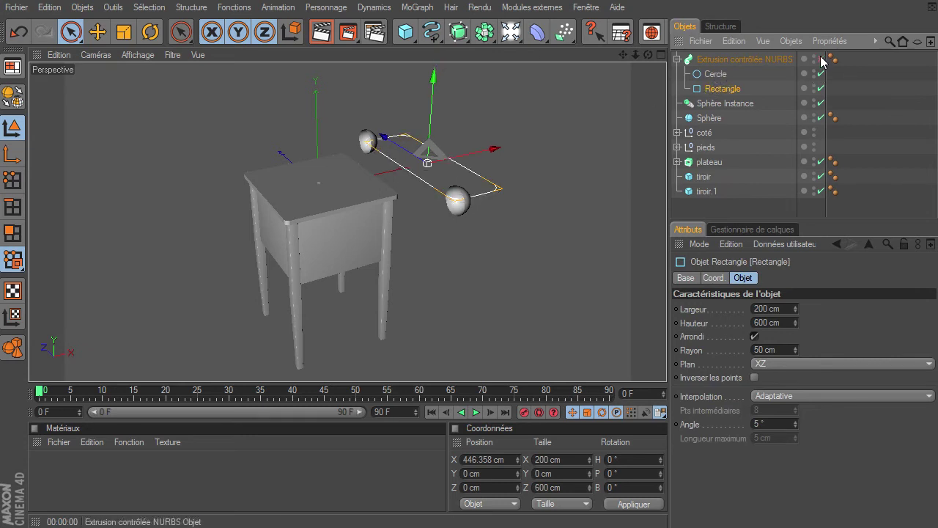
{"action": "left_click", "coordinate": [817, 117]}
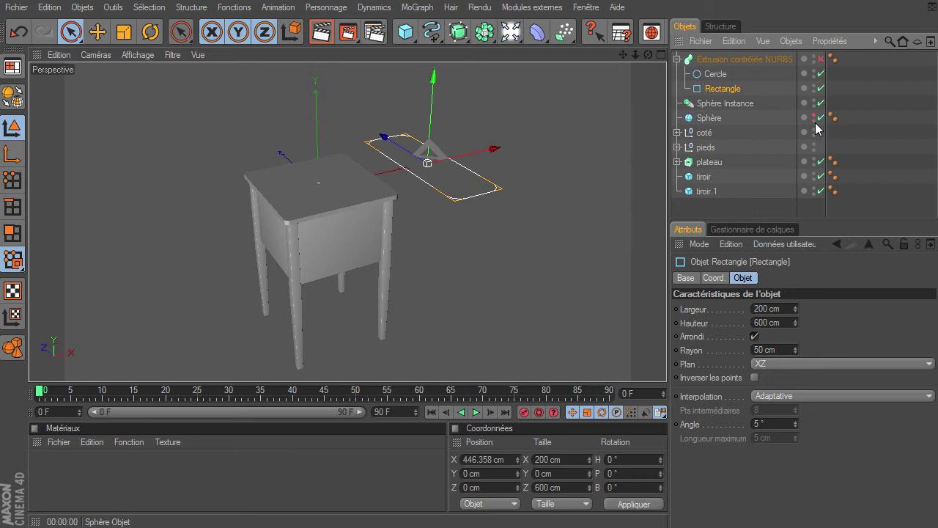
Step: Maximize the top view and make the rectangle an editable spline in Points mode
{"action": "left_click_drag", "start_coordinate": [649, 55], "coordinate": [666, 363]}
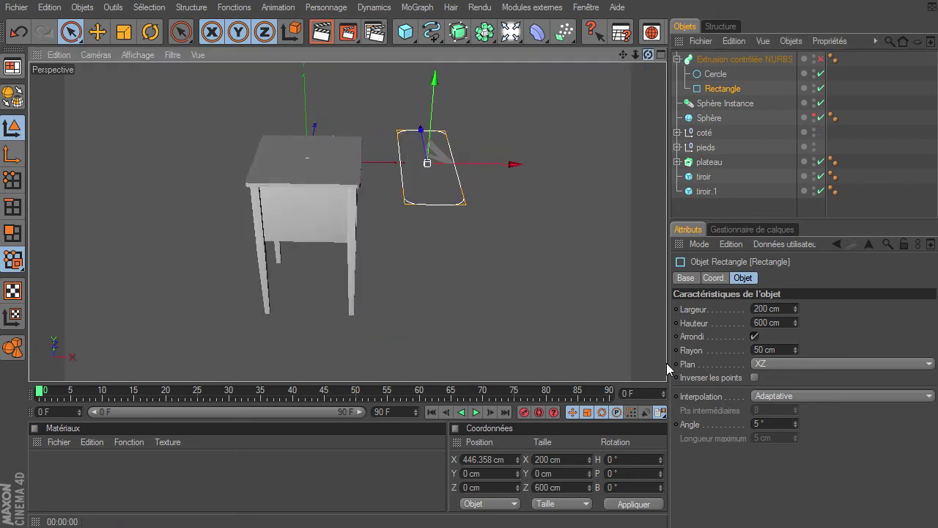
{"action": "left_click_drag", "start_coordinate": [635, 55], "coordinate": [660, 45]}
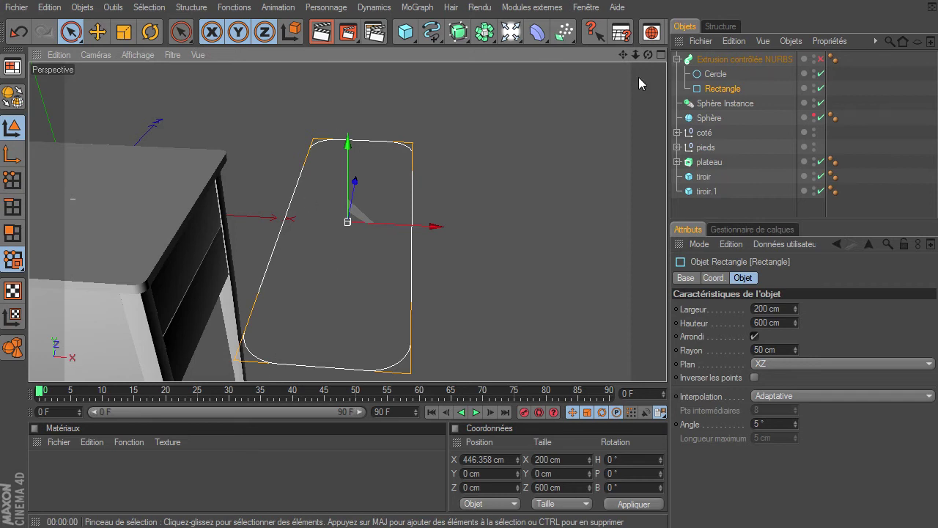
{"action": "left_click", "coordinate": [662, 57]}
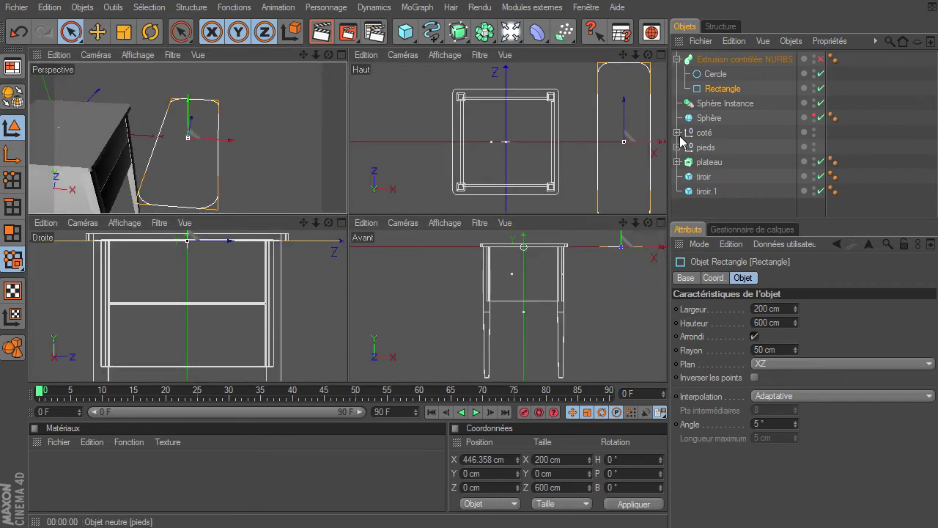
{"action": "left_click", "coordinate": [656, 56]}
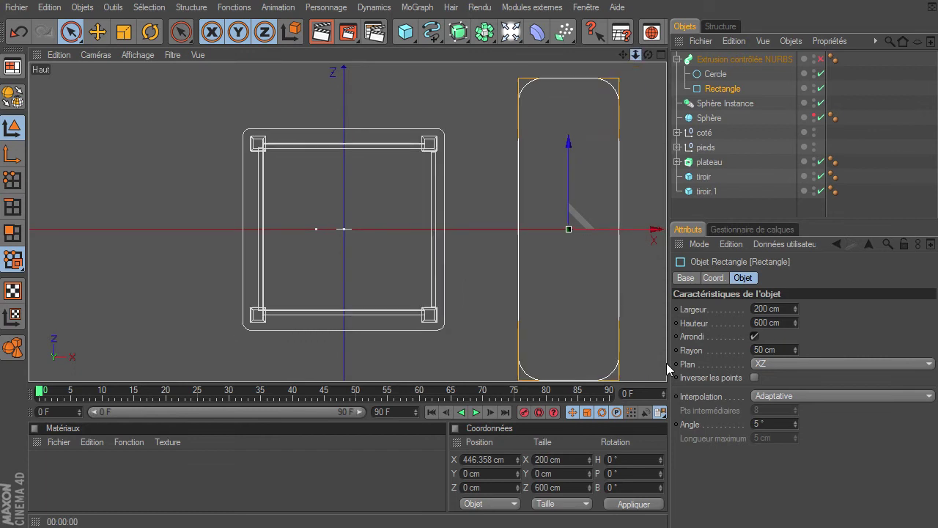
{"action": "left_click_drag", "start_coordinate": [631, 56], "coordinate": [428, 98]}
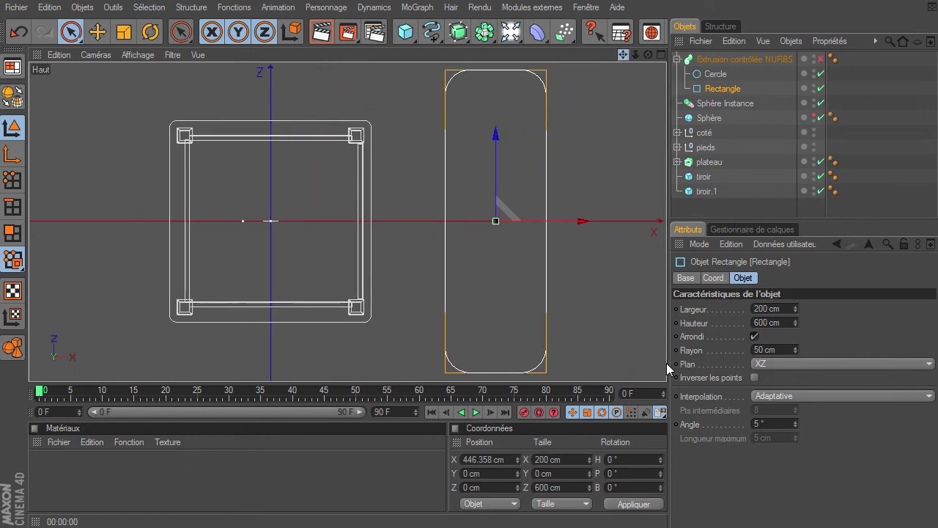
{"action": "left_click", "coordinate": [13, 179]}
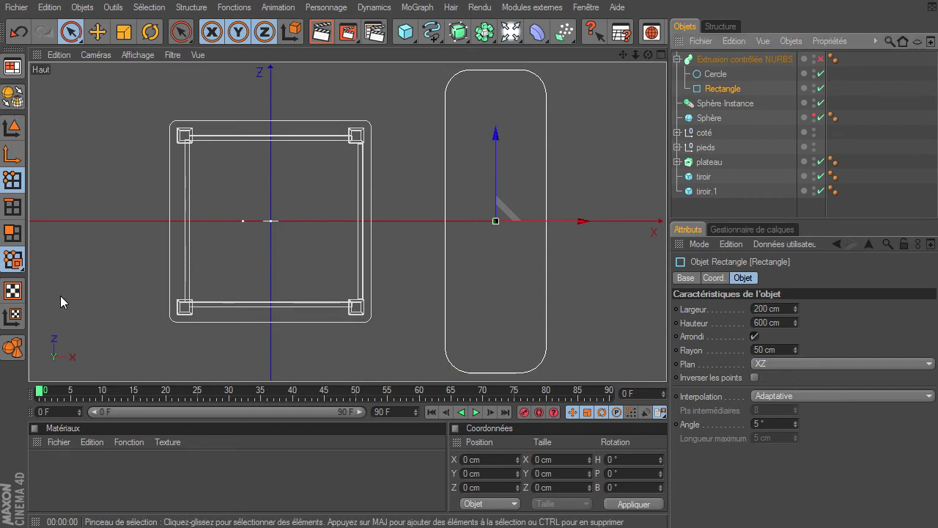
{"action": "left_click", "coordinate": [13, 95]}
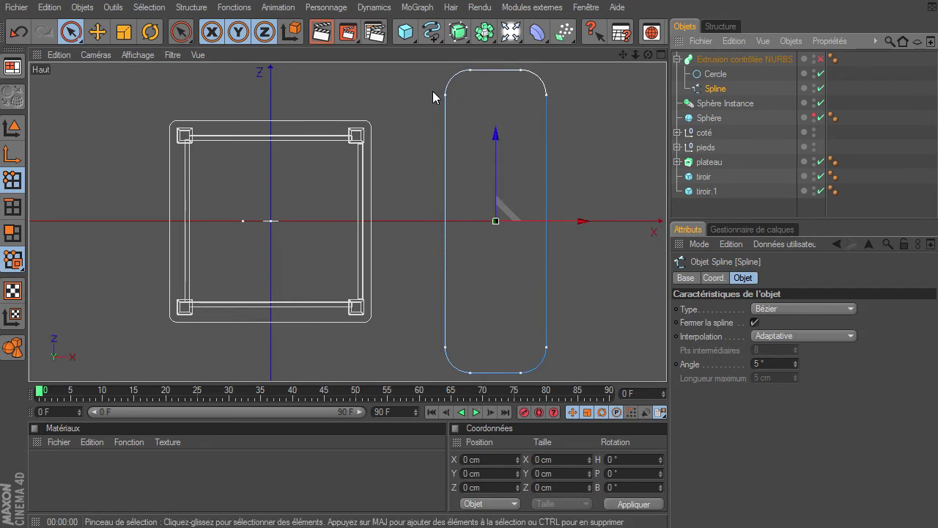
Step: Delete the two left points and apply Interpolation forte to the top- and bottom-left points for a straight edge
{"action": "left_click_drag", "start_coordinate": [437, 99], "coordinate": [440, 356]}
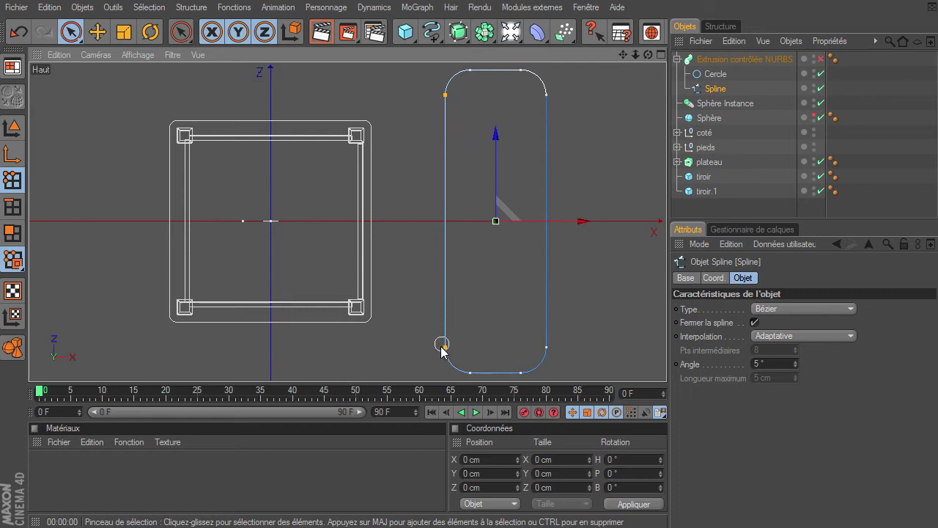
{"action": "key", "text": "Delete"}
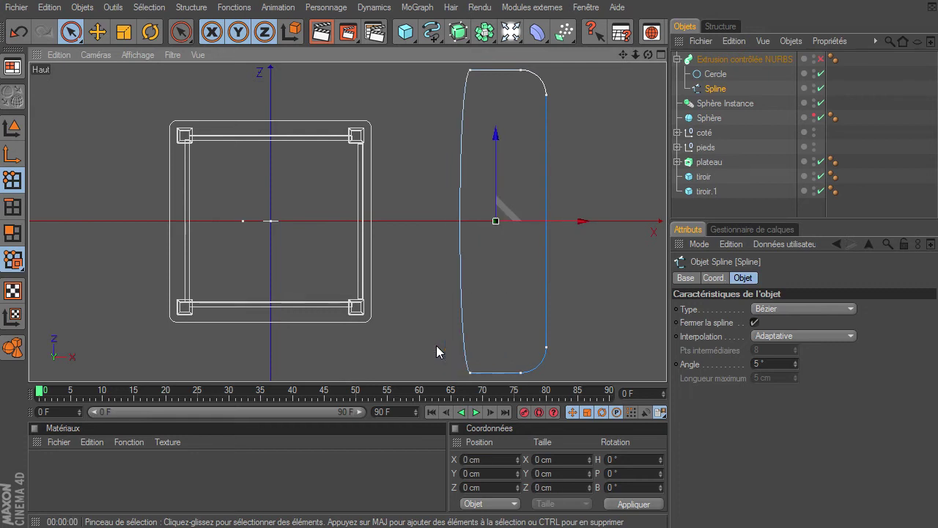
{"action": "left_click", "coordinate": [469, 70]}
{"action": "left_click", "coordinate": [470, 373], "text": "shift"}
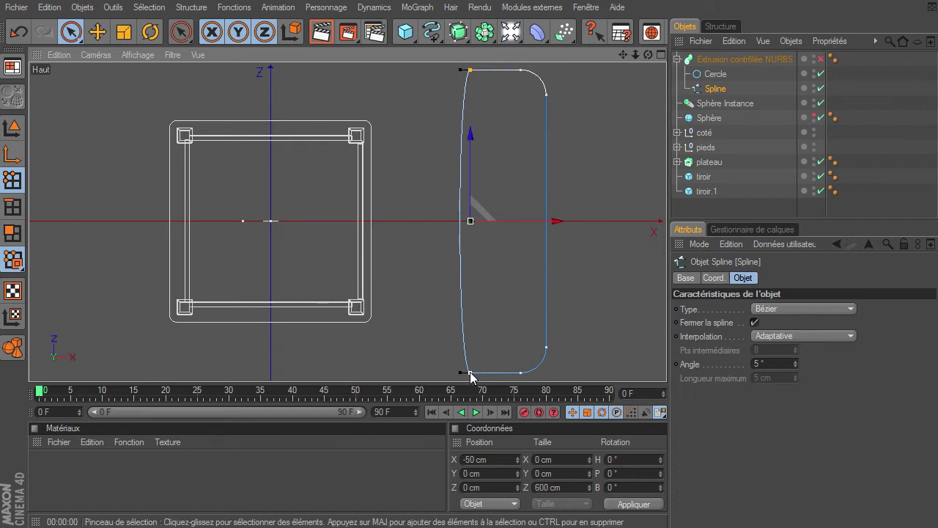
{"action": "right_click", "coordinate": [469, 71]}
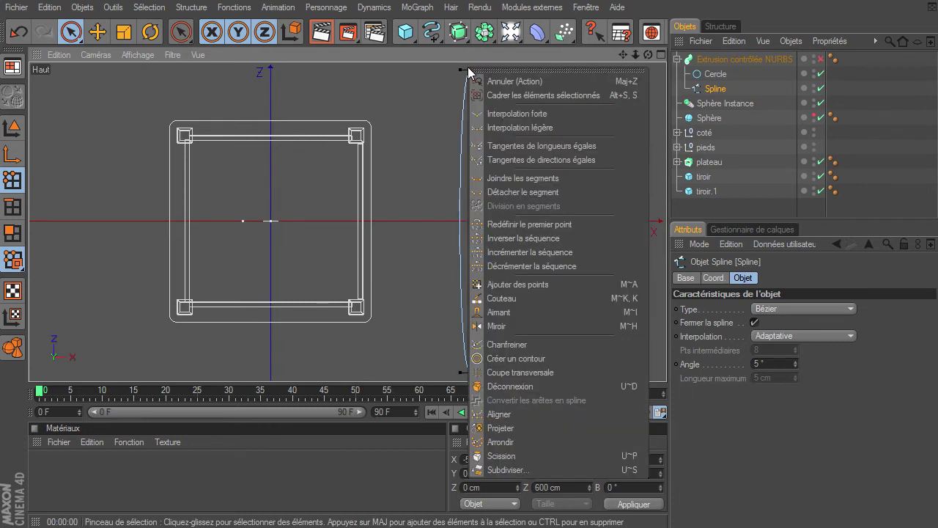
{"action": "left_click", "coordinate": [508, 110]}
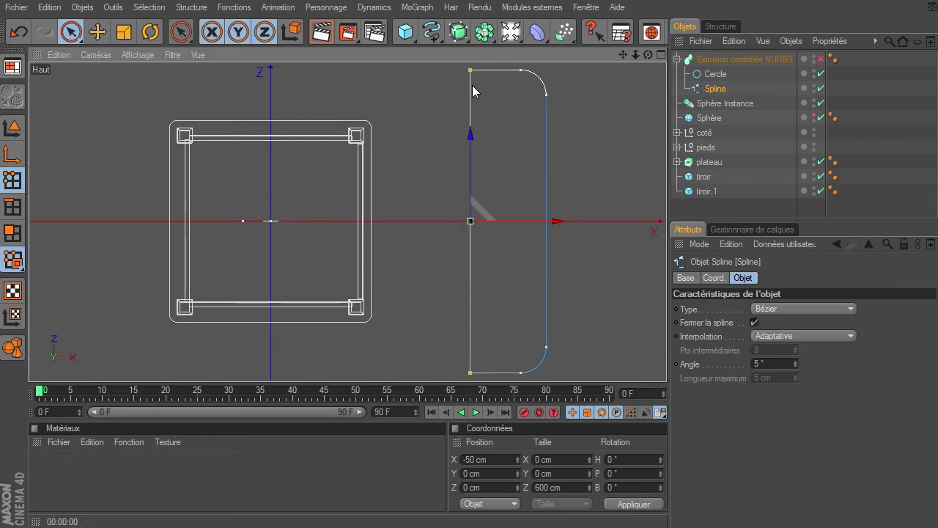
{"action": "left_click", "coordinate": [613, 279]}
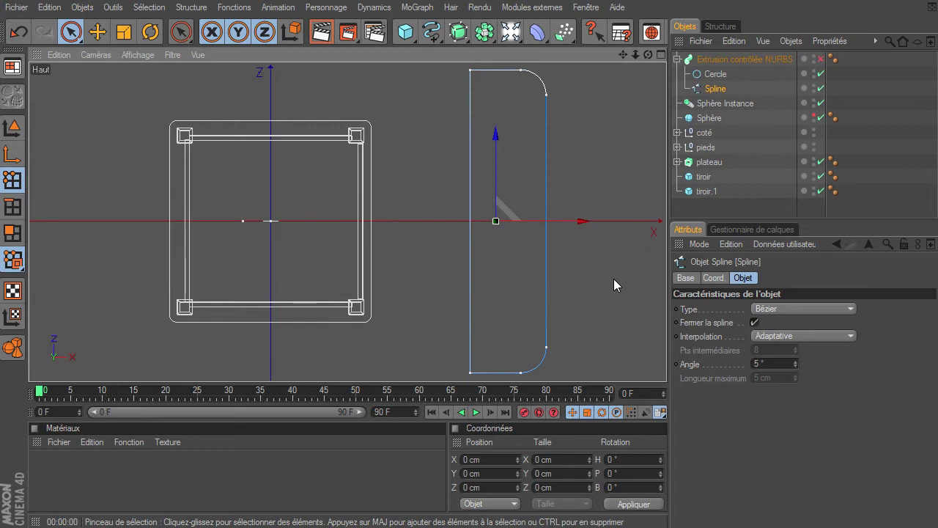
{"action": "left_click", "coordinate": [12, 207]}
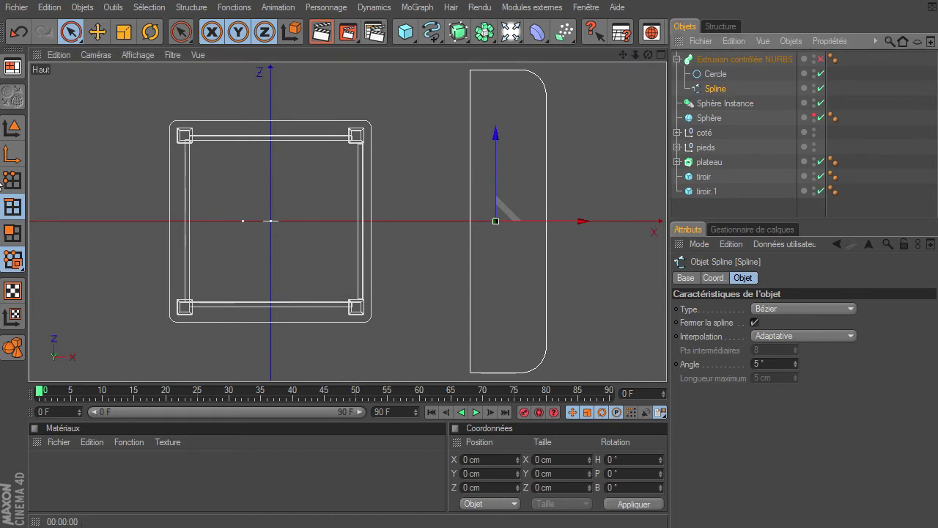
Step: Uncheck Fermer la spline so the handle profile becomes open
{"action": "left_click", "coordinate": [13, 179]}
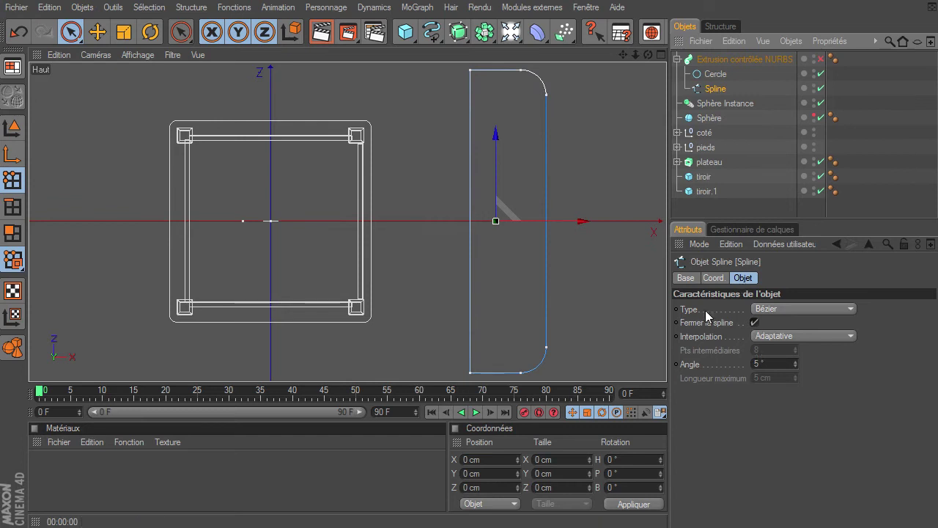
{"action": "left_click", "coordinate": [755, 323]}
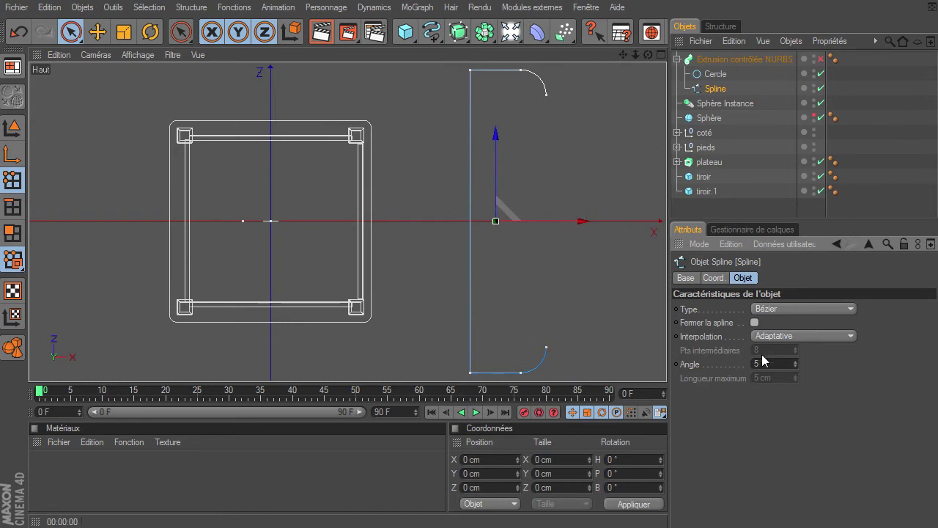
{"action": "left_click", "coordinate": [755, 324]}
{"action": "left_click", "coordinate": [754, 323]}
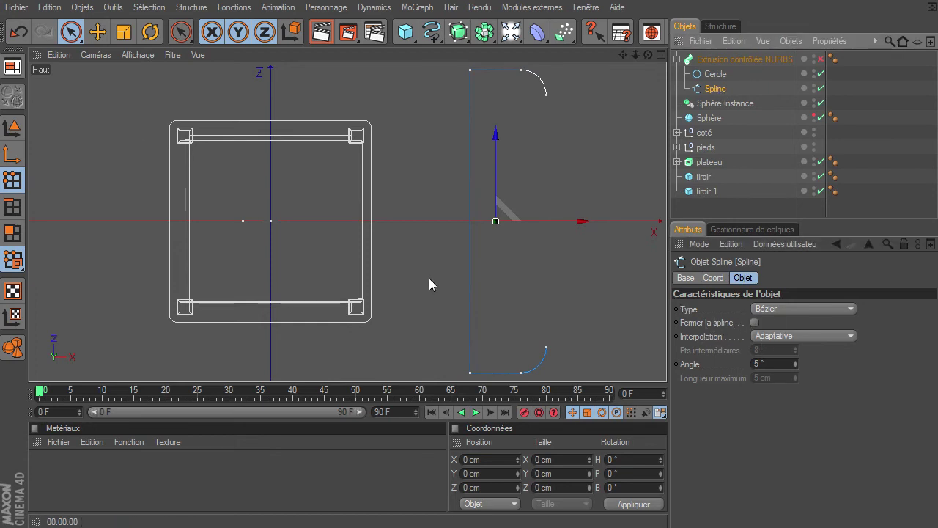
Step: Shift the spline's start point twice with Incrémenter la séquence, then apply Chanfreiner
{"action": "left_click", "coordinate": [166, 9]}
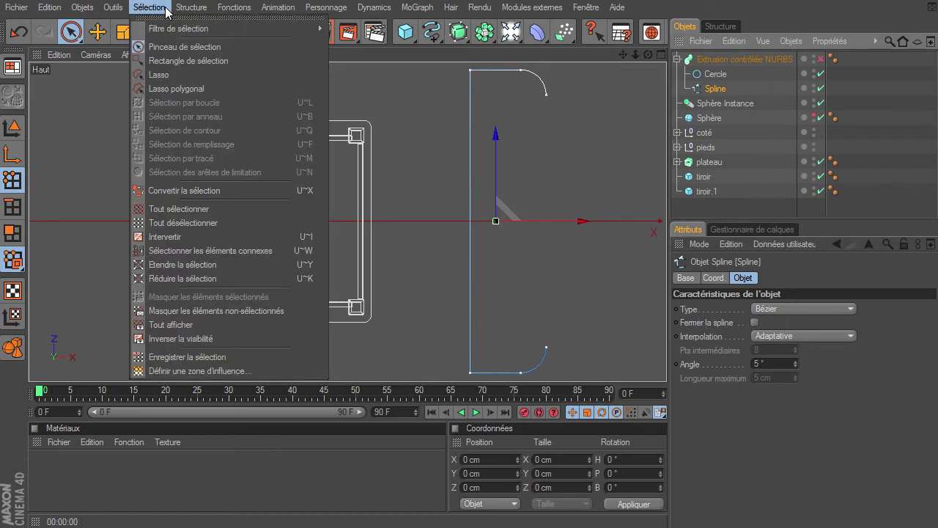
{"action": "mouse_move", "coordinate": [219, 28]}
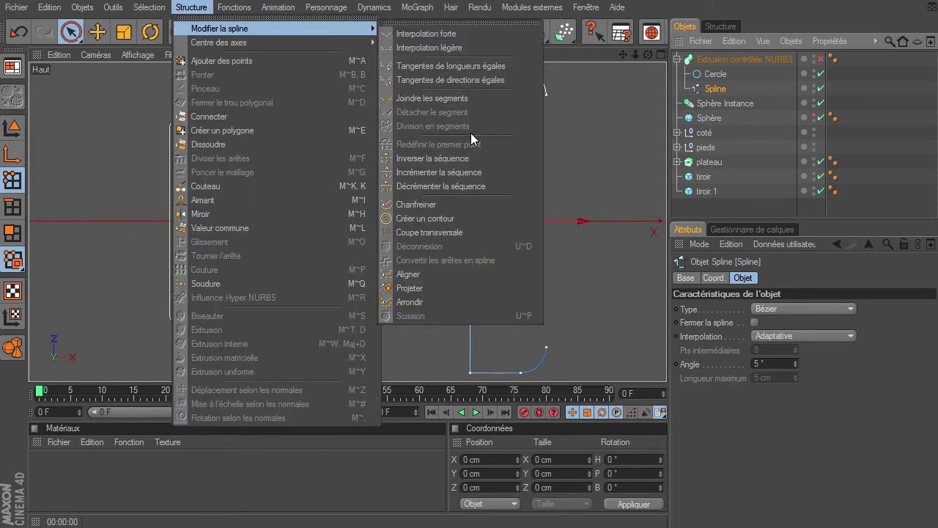
{"action": "left_click", "coordinate": [467, 173]}
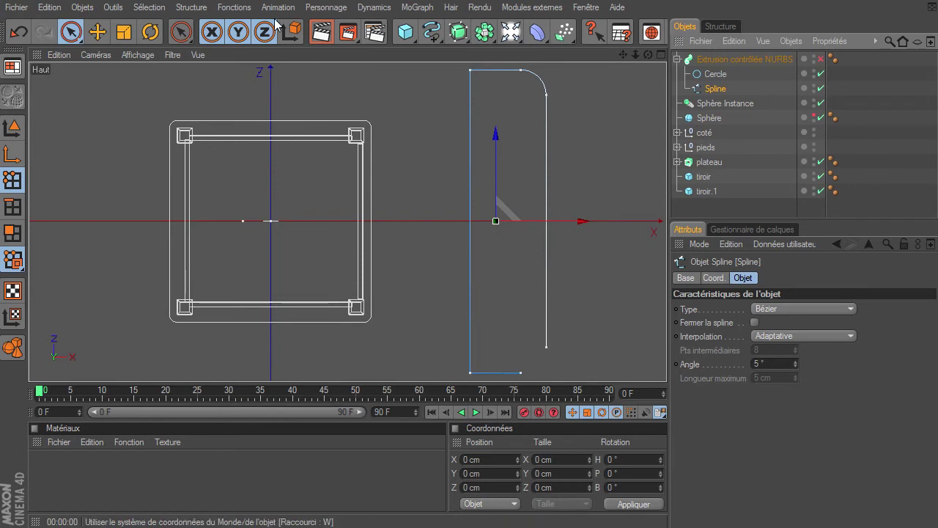
{"action": "left_click", "coordinate": [233, 9]}
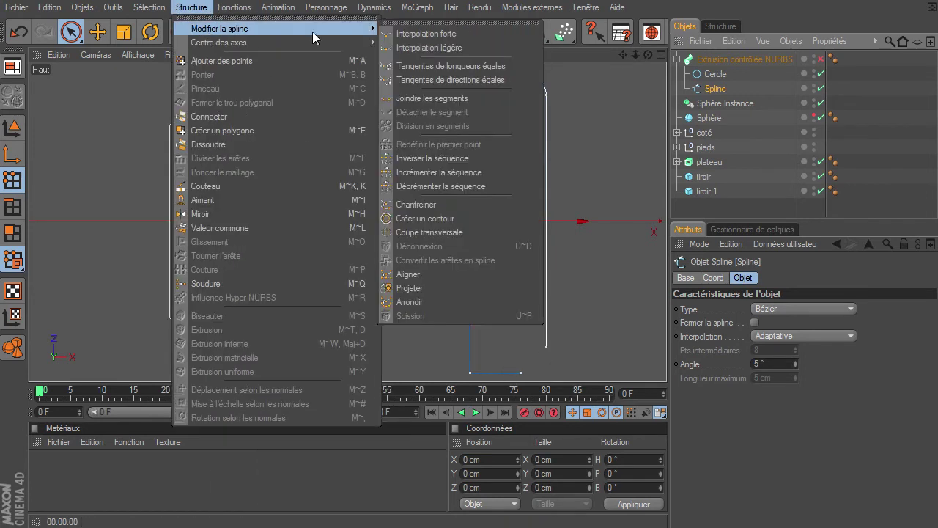
{"action": "left_click", "coordinate": [427, 172]}
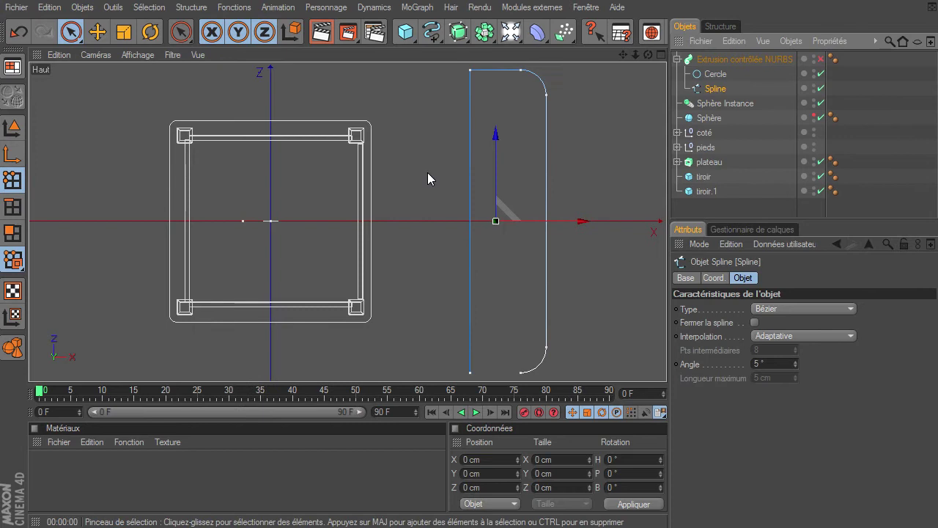
{"action": "left_click", "coordinate": [185, 9]}
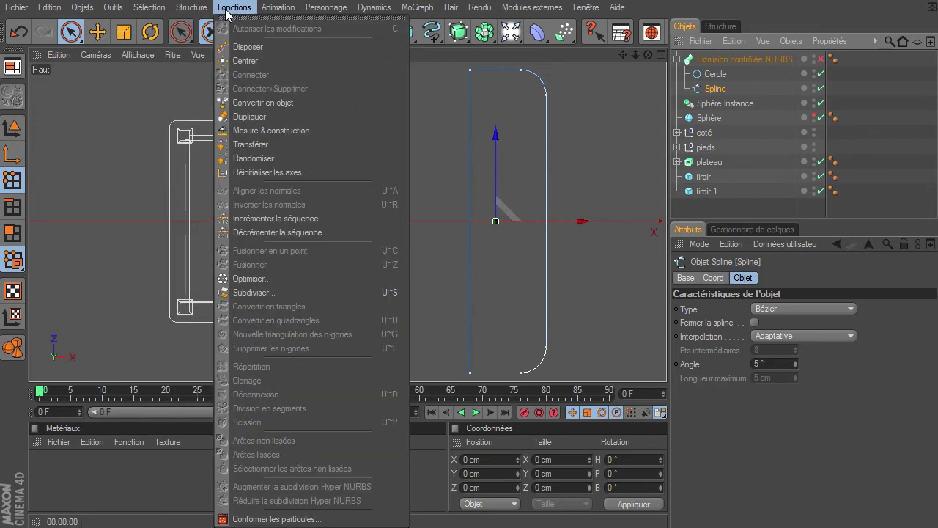
{"action": "mouse_move", "coordinate": [220, 28]}
{"action": "left_click", "coordinate": [433, 176]}
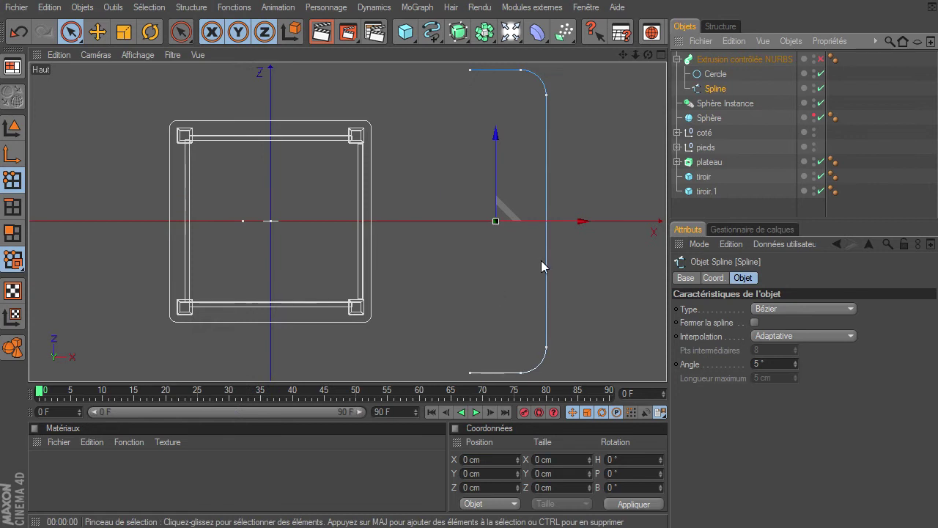
Step: Re-enable the sphere and sweep in four-view layout, then select Sphère and Sphère Instance
{"action": "left_click", "coordinate": [814, 116]}
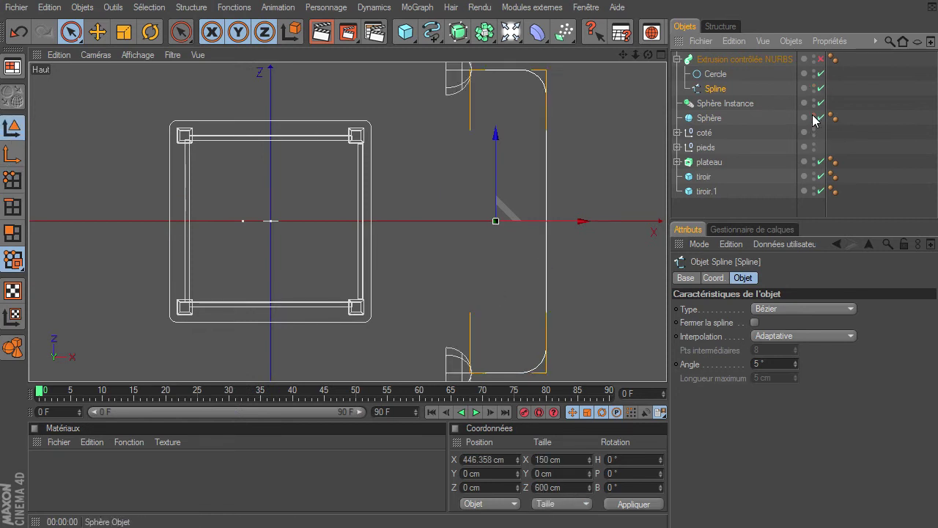
{"action": "left_click", "coordinate": [821, 59]}
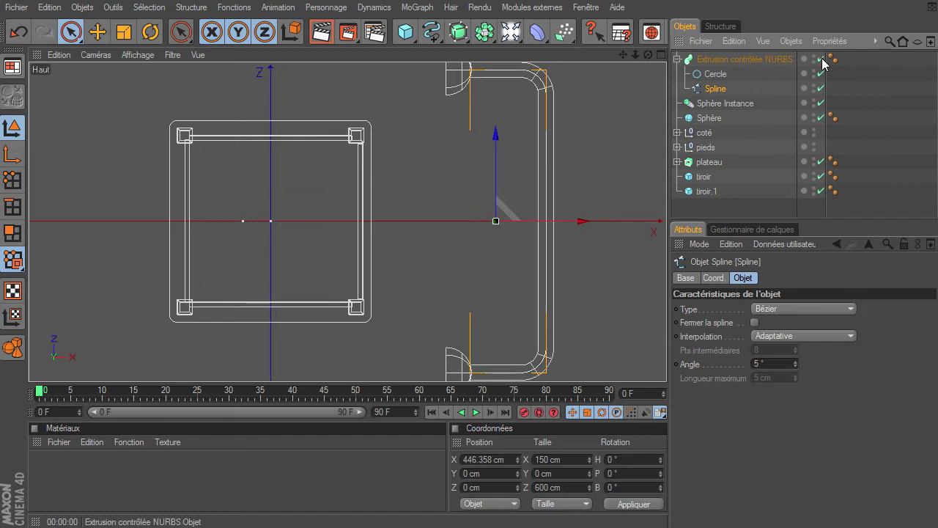
{"action": "left_click", "coordinate": [660, 57]}
{"action": "left_click_drag", "start_coordinate": [346, 213], "coordinate": [313, 67], "text": "alt"}
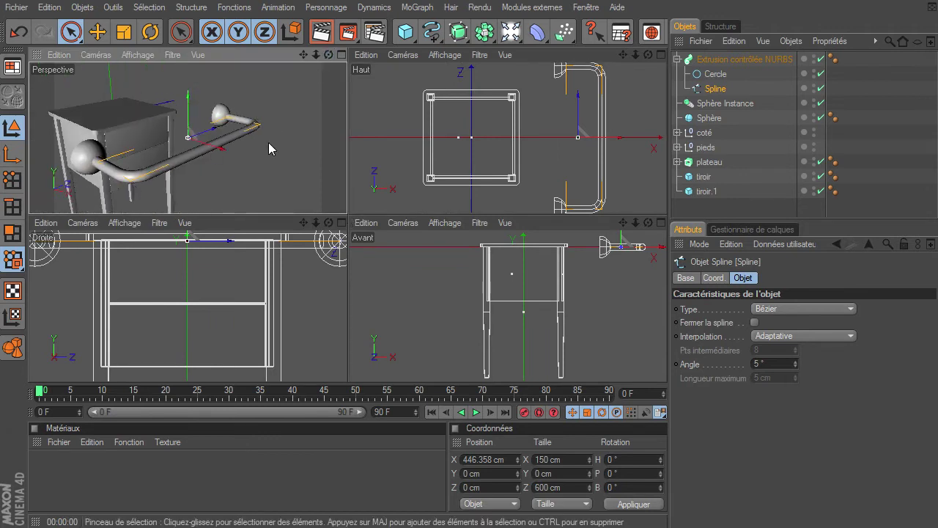
{"action": "left_click", "coordinate": [677, 60]}
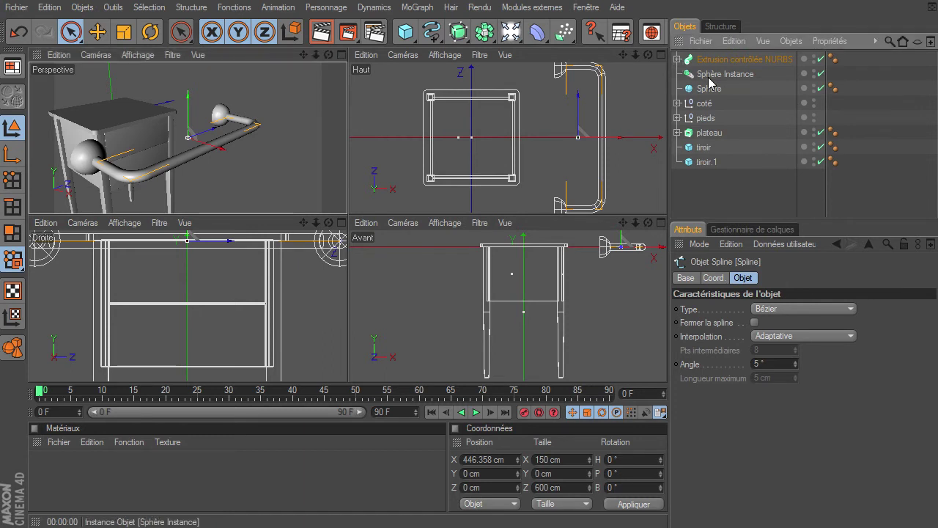
{"action": "left_click", "coordinate": [711, 88]}
{"action": "left_click", "coordinate": [715, 75], "text": "ctrl"}
Step: Group the extrusion and both spheres under a null with Alt+G, then check the reference photo
{"action": "left_click", "coordinate": [720, 63], "text": "ctrl"}
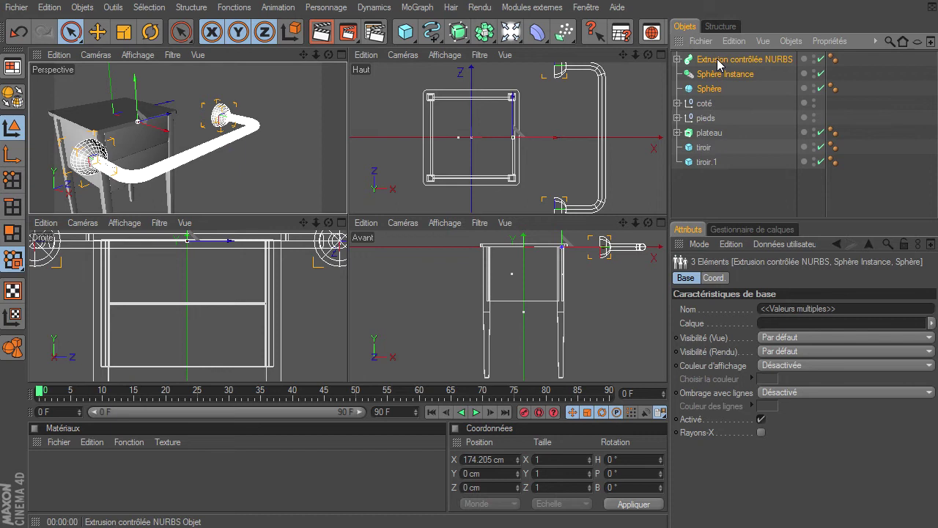
{"action": "key", "text": "alt+g"}
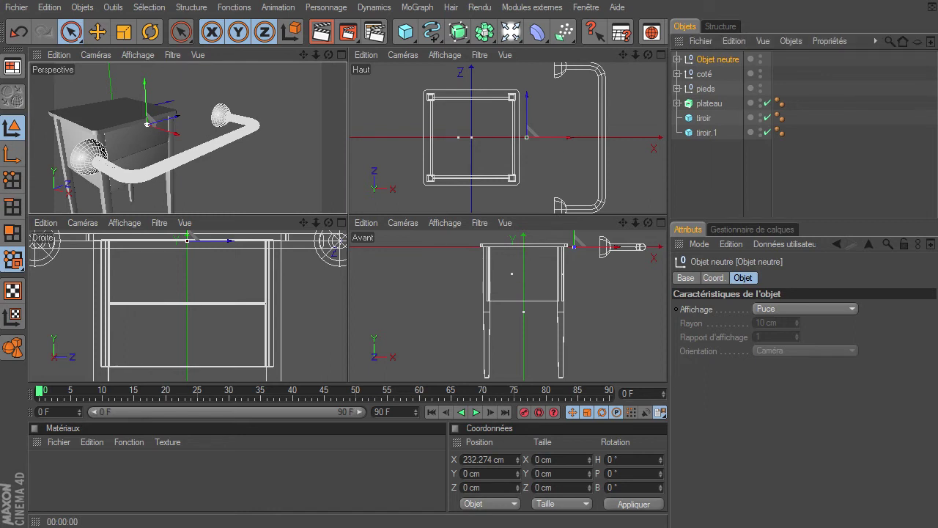
{"action": "key", "text": "alt+Tab"}
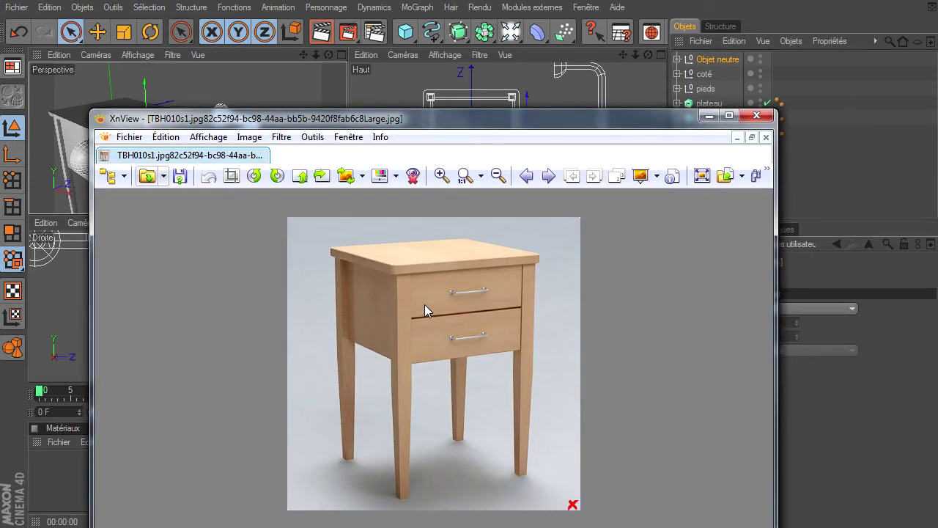
{"action": "left_click_drag", "start_coordinate": [541, 123], "coordinate": [708, 317]}
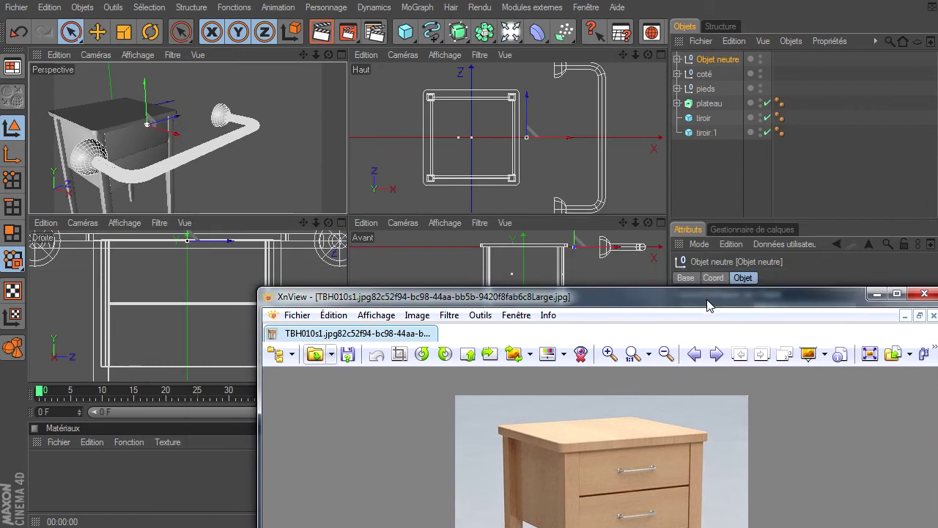
Step: Rename the new null to 'poignet'
{"action": "left_click", "coordinate": [341, 55]}
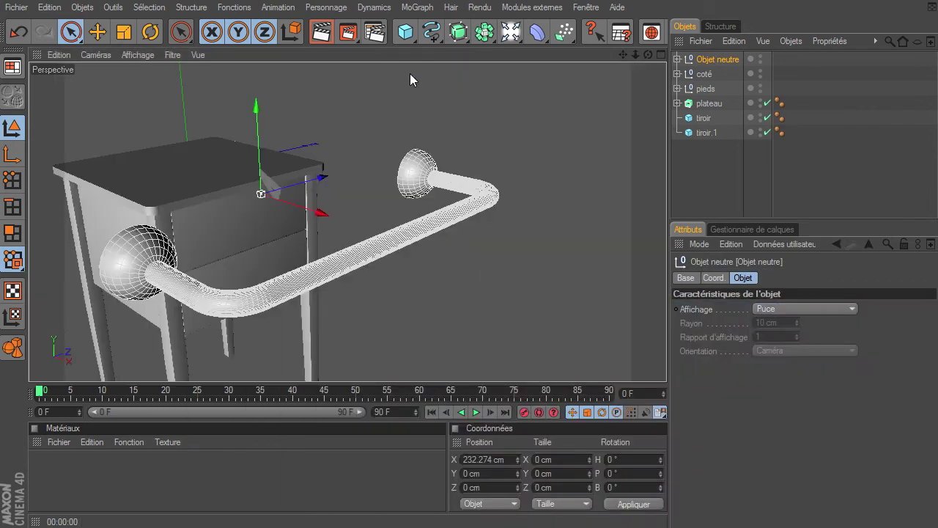
{"action": "left_click_drag", "start_coordinate": [648, 55], "coordinate": [666, 363]}
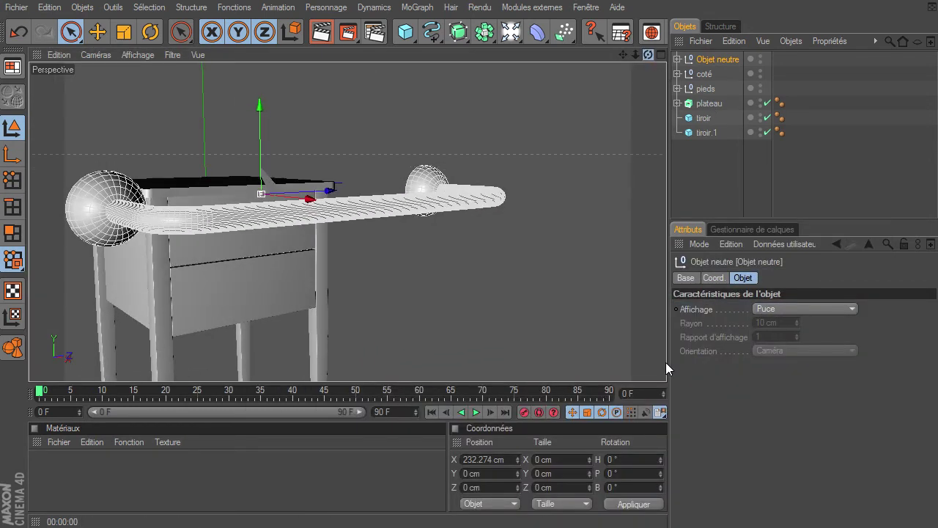
{"action": "double_click", "coordinate": [727, 60]}
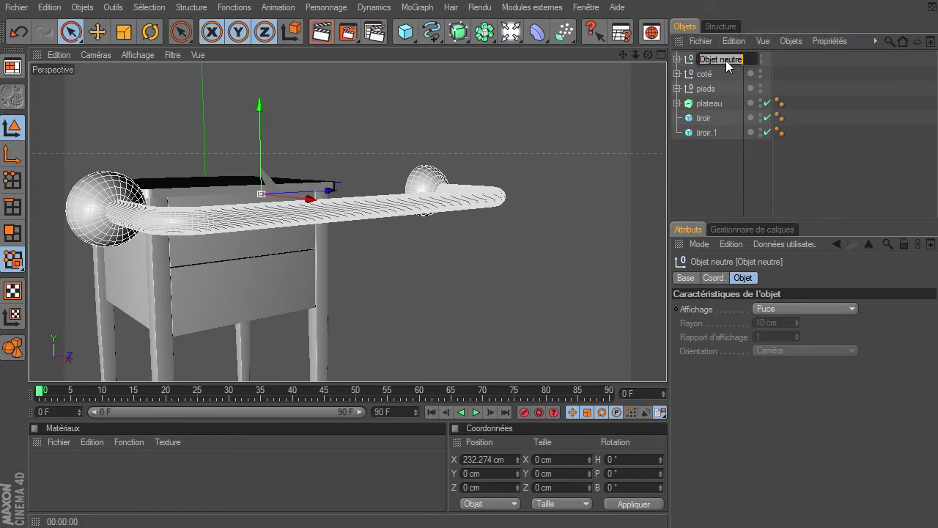
{"action": "type", "text": "poignet"}
{"action": "key", "text": "Return"}
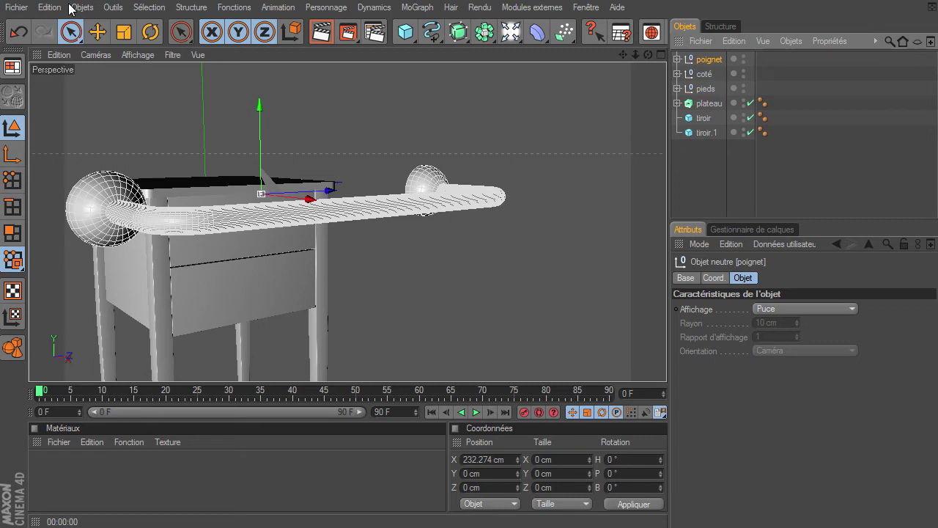
Step: Scale the handle down to fit the drawer front
{"action": "left_click", "coordinate": [123, 32]}
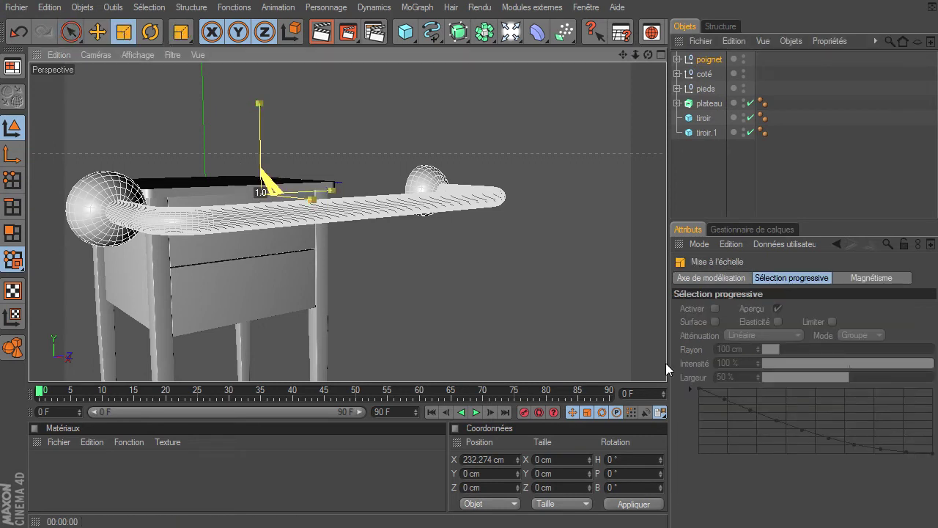
{"action": "left_click_drag", "start_coordinate": [665, 362], "coordinate": [657, 363]}
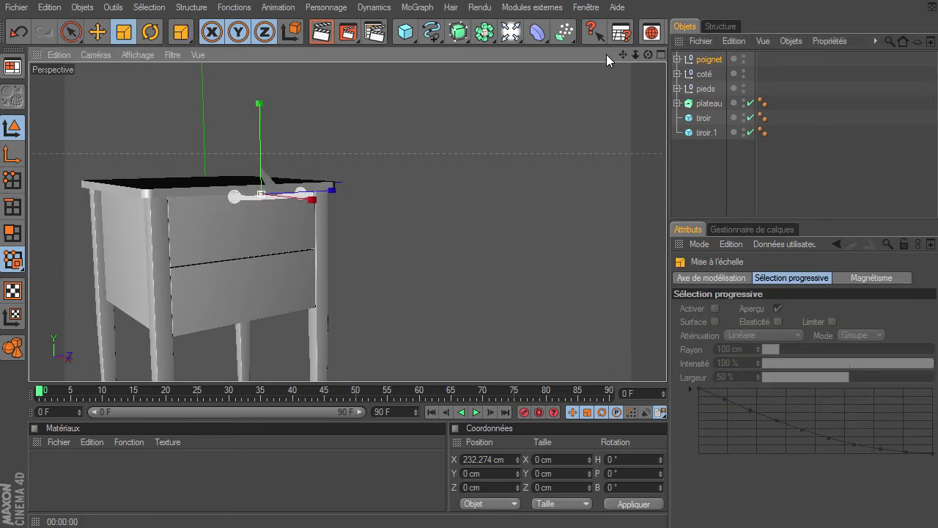
{"action": "left_click_drag", "start_coordinate": [650, 54], "coordinate": [666, 363]}
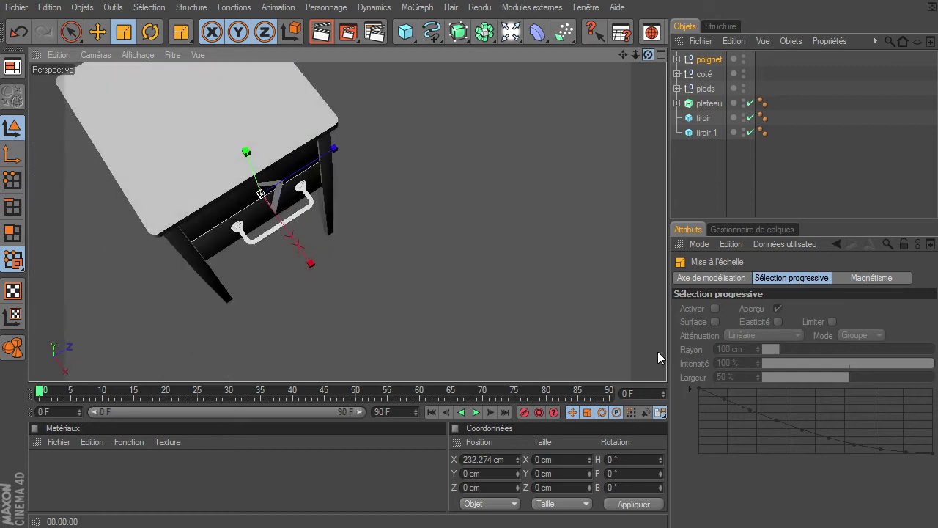
{"action": "left_click_drag", "start_coordinate": [667, 362], "coordinate": [662, 363]}
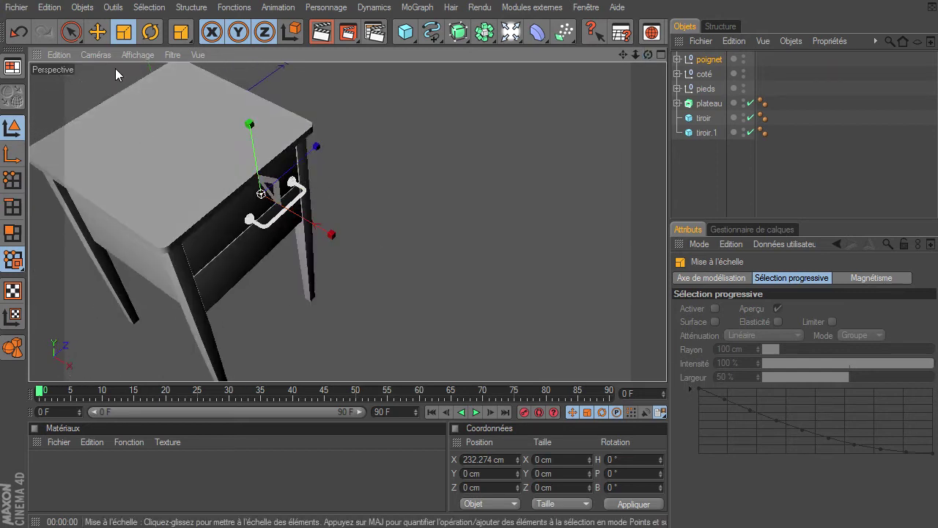
Step: Nudge the handle along X in the maximized top view so it meets the drawer
{"action": "left_click", "coordinate": [97, 32]}
{"action": "left_click", "coordinate": [660, 54]}
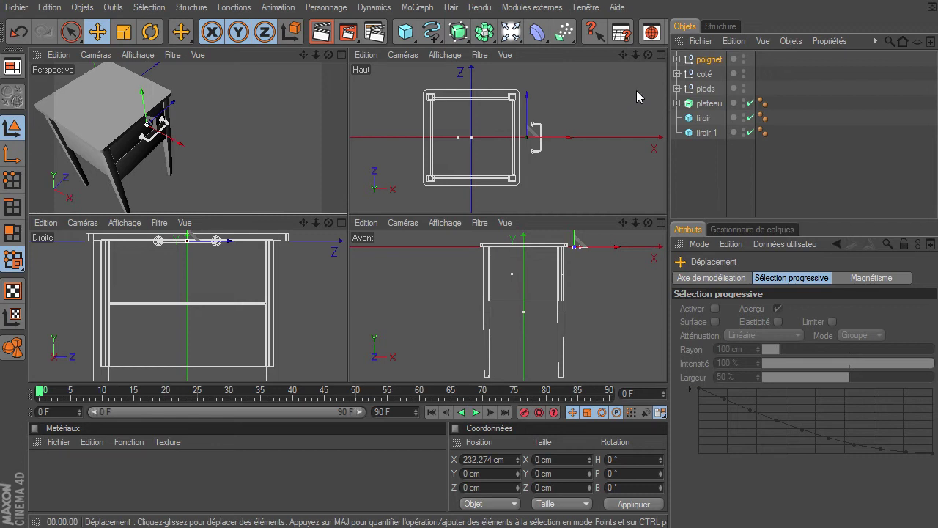
{"action": "left_click", "coordinate": [660, 55]}
{"action": "mouse_move", "coordinate": [635, 55]}
{"action": "left_mouse_down"}
{"action": "mouse_move", "coordinate": [713, 357]}
{"action": "mouse_move", "coordinate": [666, 362]}
{"action": "left_mouse_up"}
{"action": "left_click_drag", "start_coordinate": [532, 218], "coordinate": [666, 363]}
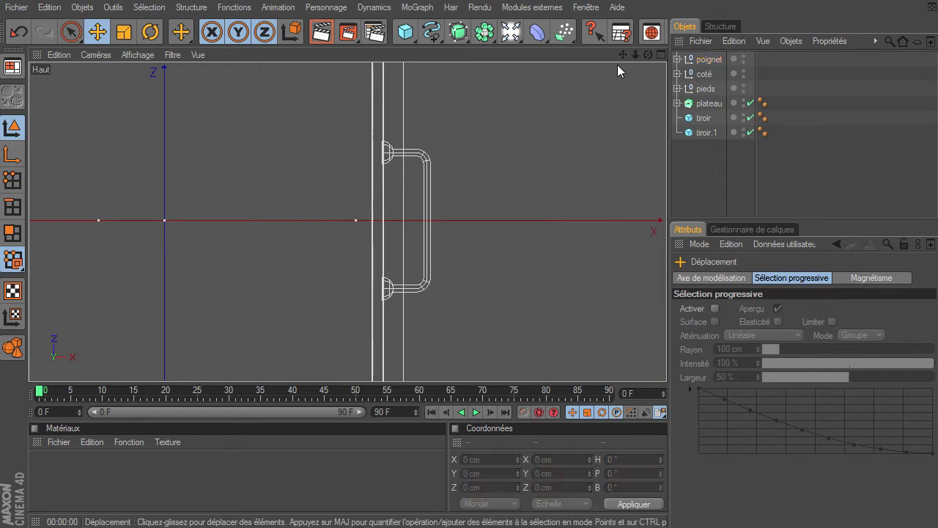
{"action": "left_click", "coordinate": [661, 52]}
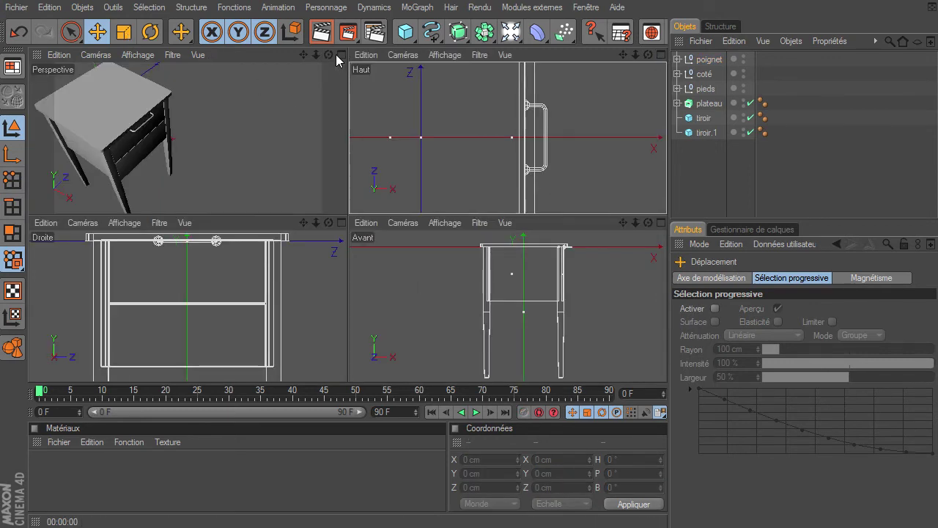
Step: Lower the poignet group onto the upper drawer, setting its Y position to -55 cm
{"action": "left_click", "coordinate": [342, 55]}
{"action": "left_click_drag", "start_coordinate": [647, 55], "coordinate": [645, 103]}
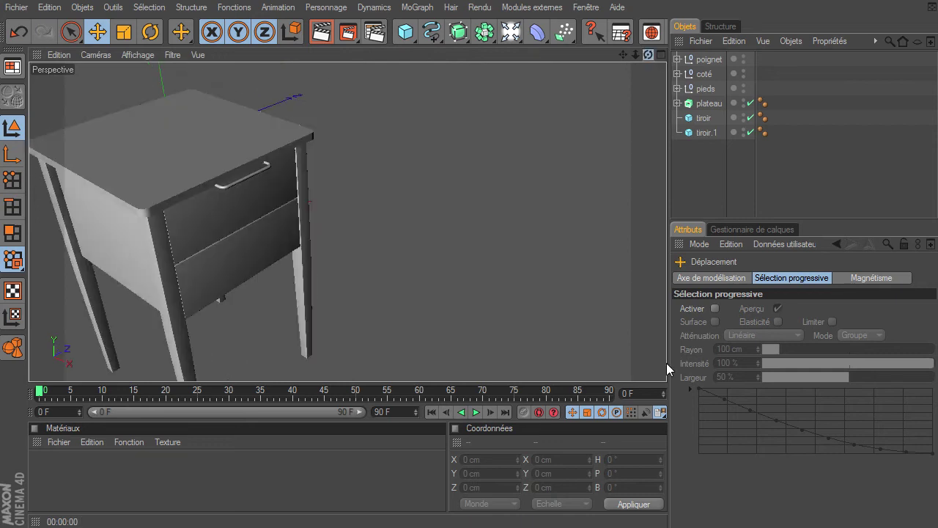
{"action": "left_click", "coordinate": [694, 58]}
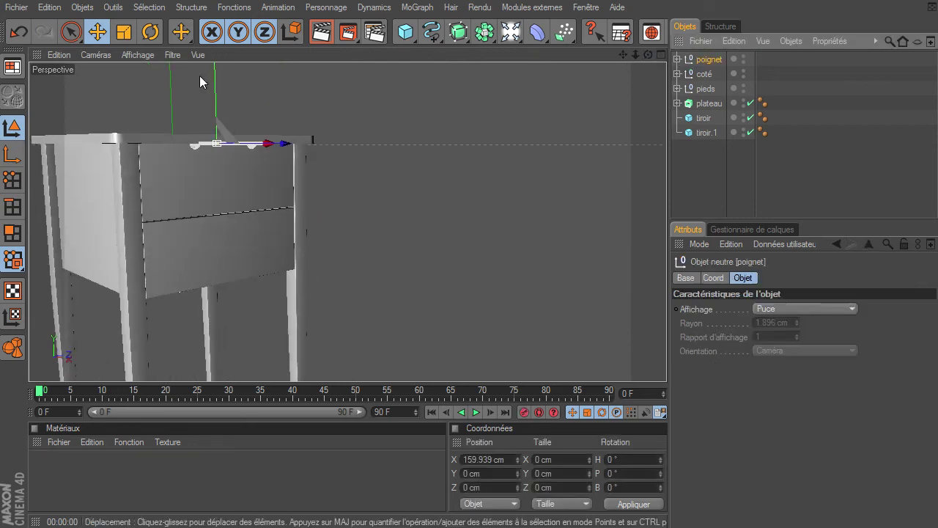
{"action": "left_click_drag", "start_coordinate": [214, 72], "coordinate": [667, 363]}
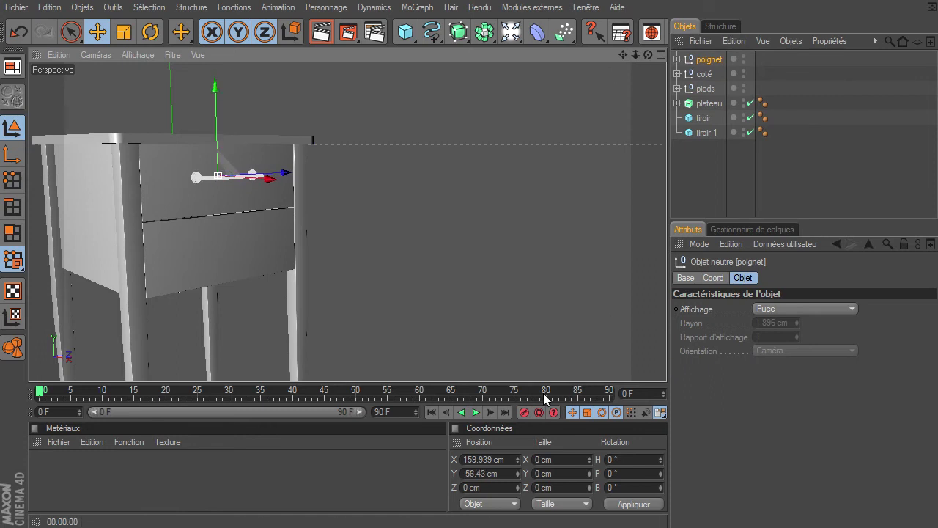
{"action": "left_click", "coordinate": [507, 477]}
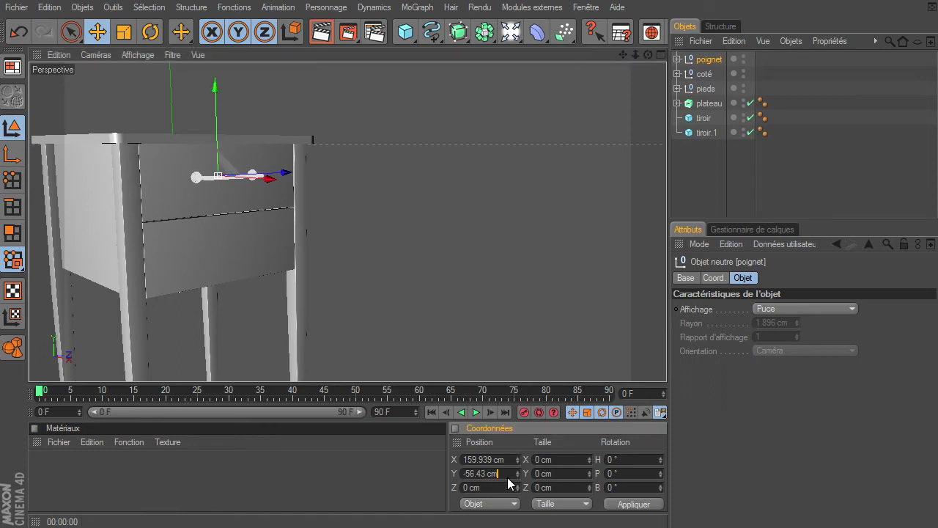
{"action": "key", "text": "BackSpace"}
{"action": "type", "text": "-55"}
{"action": "key", "text": "Return"}
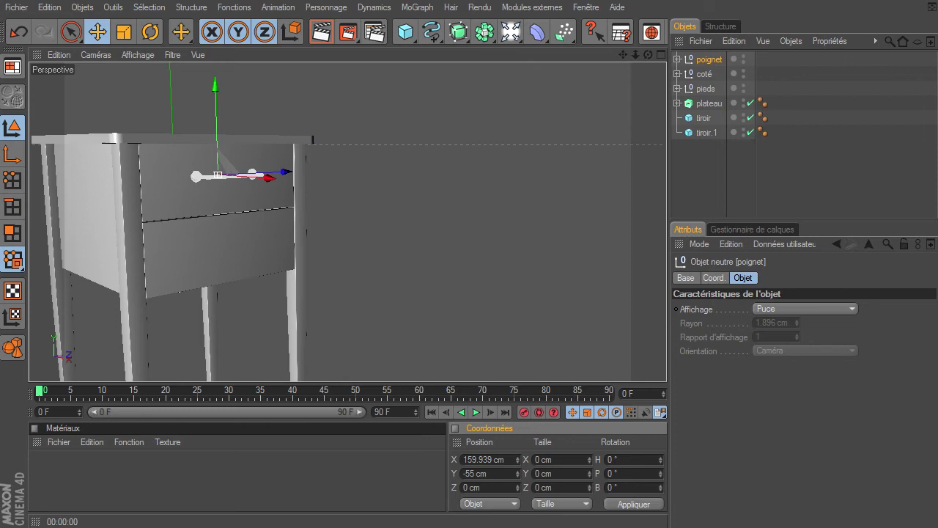
Step: Compare the handle placement against the nightstand reference photo
{"action": "key", "text": "alt+Tab"}
{"action": "left_click_drag", "start_coordinate": [769, 308], "coordinate": [727, 104]}
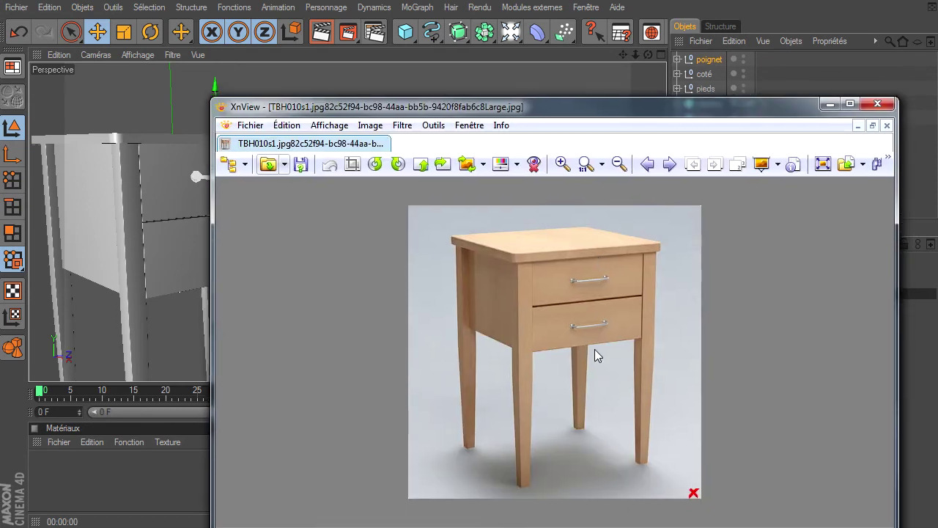
{"action": "key", "text": "alt+Tab"}
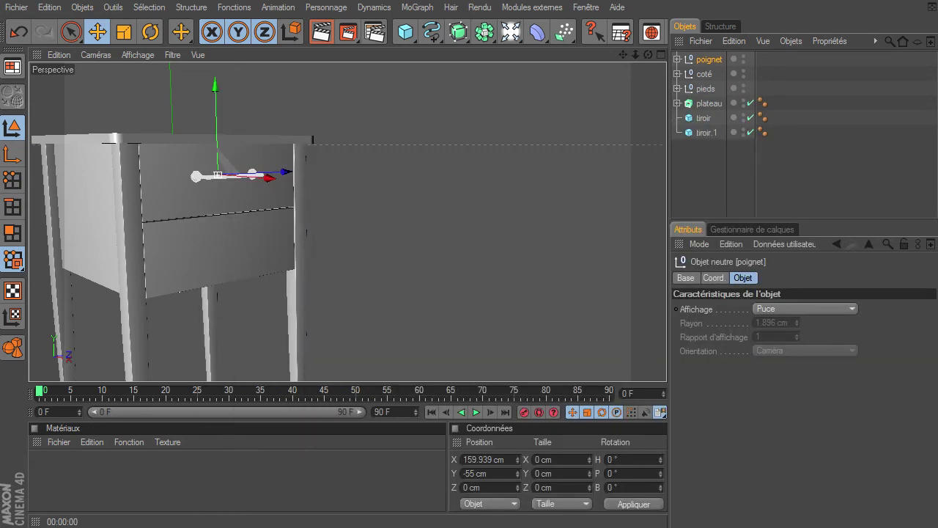
Step: Ctrl-drag poignet into a copy, poignet.1, and set its Y position to -180 cm on the lower drawer
{"action": "left_click_drag", "start_coordinate": [720, 58], "coordinate": [710, 72], "text": "ctrl"}
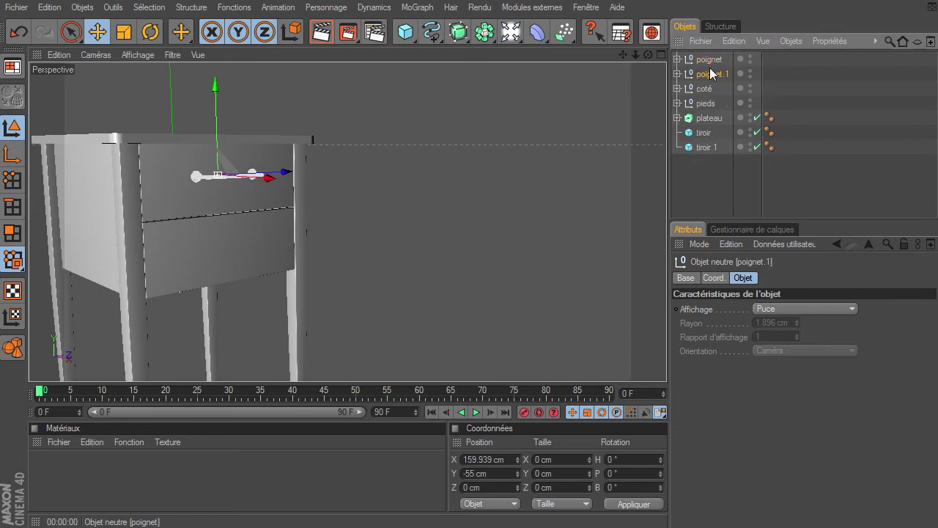
{"action": "left_click_drag", "start_coordinate": [215, 106], "coordinate": [666, 362]}
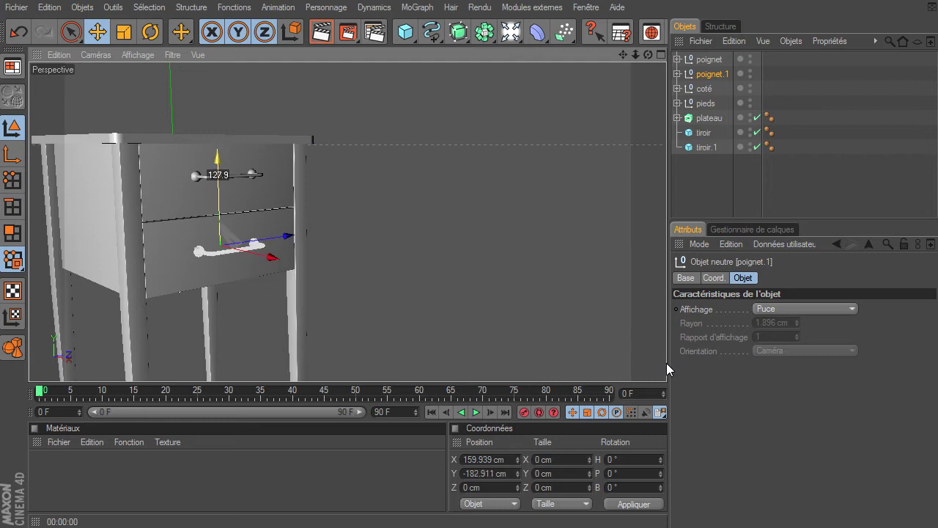
{"action": "left_click", "coordinate": [480, 474]}
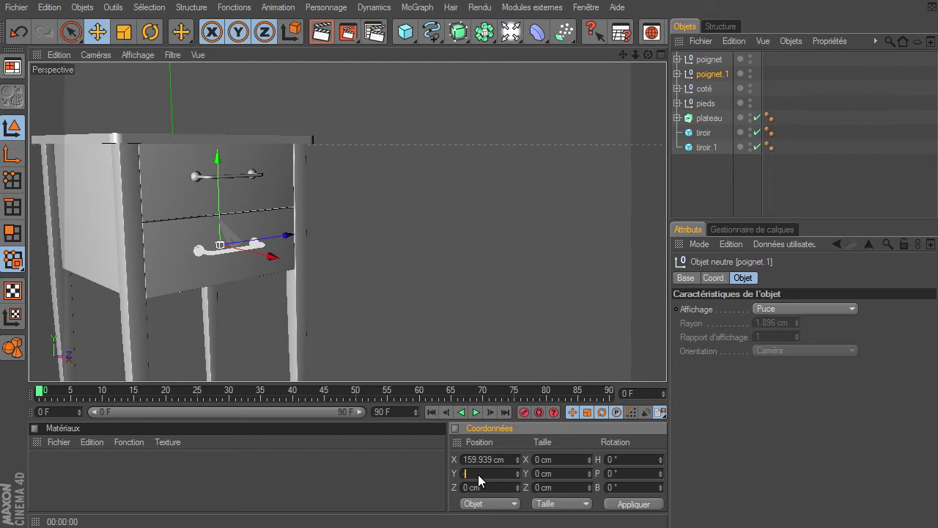
{"action": "type", "text": "-190"}
{"action": "key", "text": "Return"}
{"action": "left_click", "coordinate": [692, 184]}
{"action": "mouse_move", "coordinate": [620, 56]}
{"action": "left_mouse_down"}
{"action": "mouse_move", "coordinate": [666, 363]}
{"action": "mouse_move", "coordinate": [639, 56]}
{"action": "mouse_move", "coordinate": [667, 363]}
{"action": "left_mouse_up"}
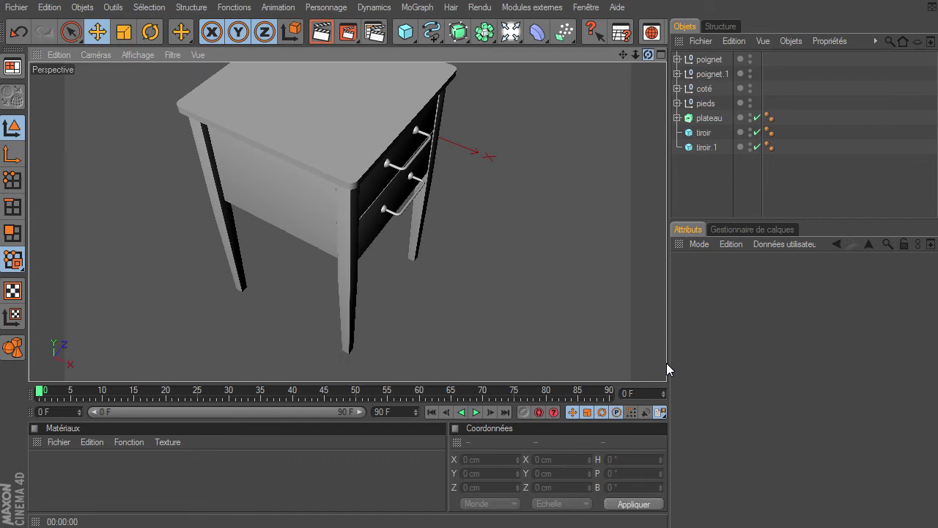
Step: Expand both handle groups and delete the lower handle copy poignet.1
{"action": "left_click_drag", "start_coordinate": [666, 362], "coordinate": [664, 56]}
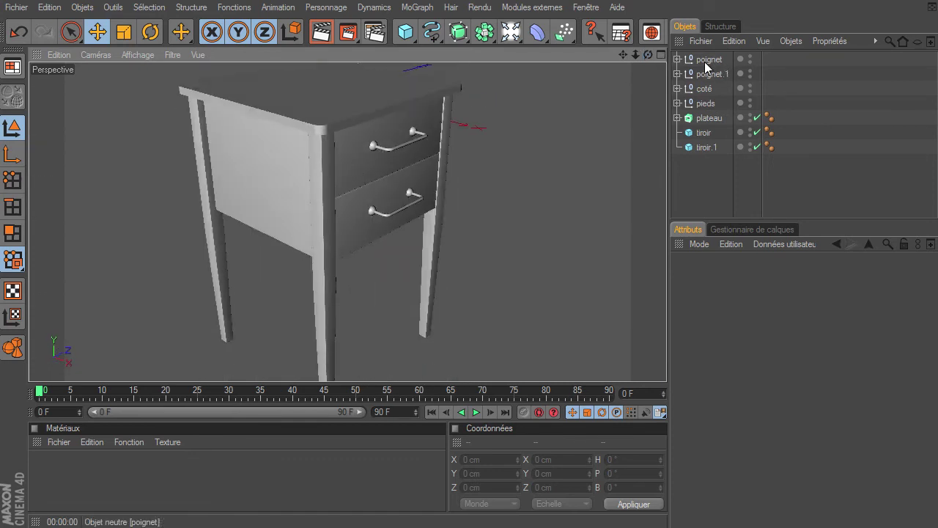
{"action": "left_click", "coordinate": [678, 58]}
{"action": "left_click", "coordinate": [677, 117]}
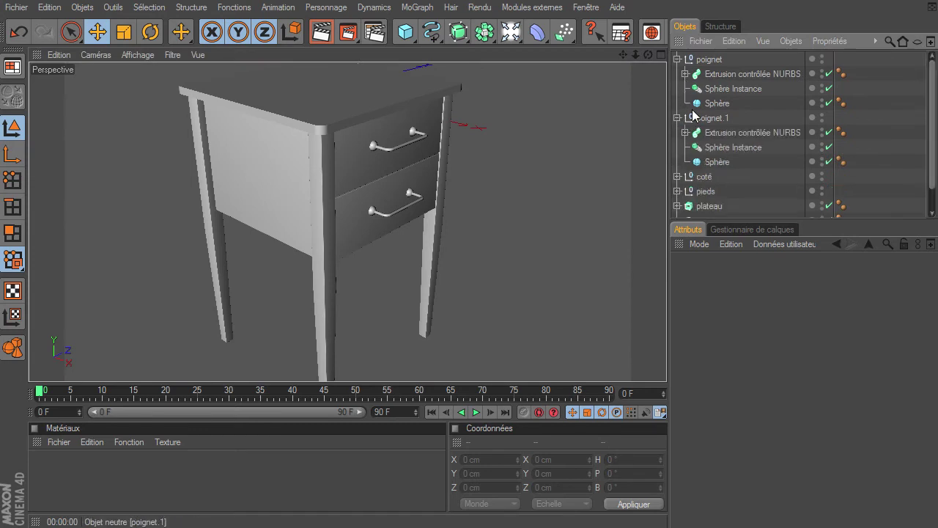
{"action": "left_click", "coordinate": [685, 74]}
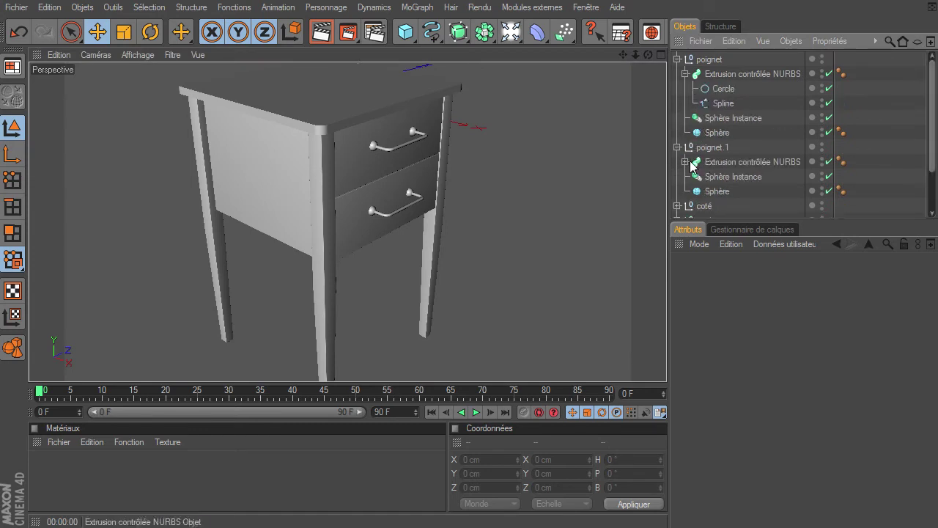
{"action": "left_click", "coordinate": [686, 161]}
{"action": "left_click", "coordinate": [725, 102]}
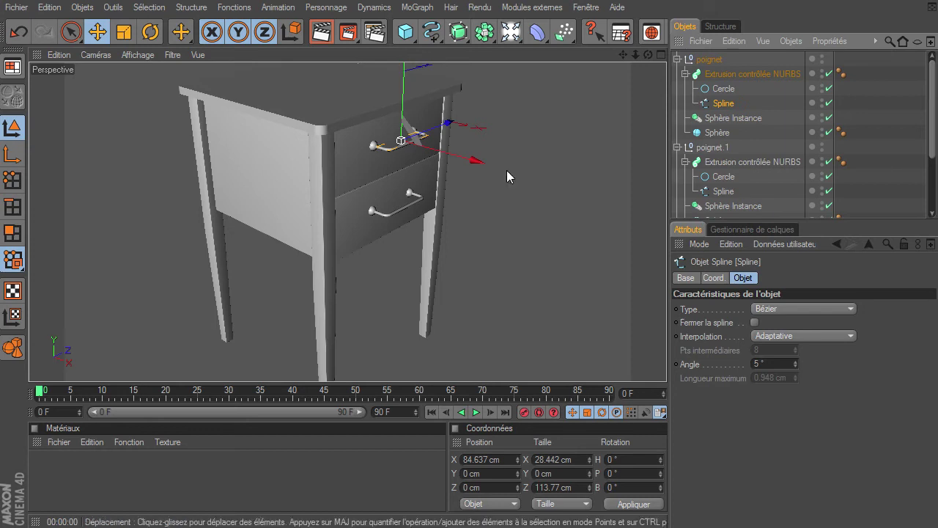
{"action": "left_click", "coordinate": [715, 148]}
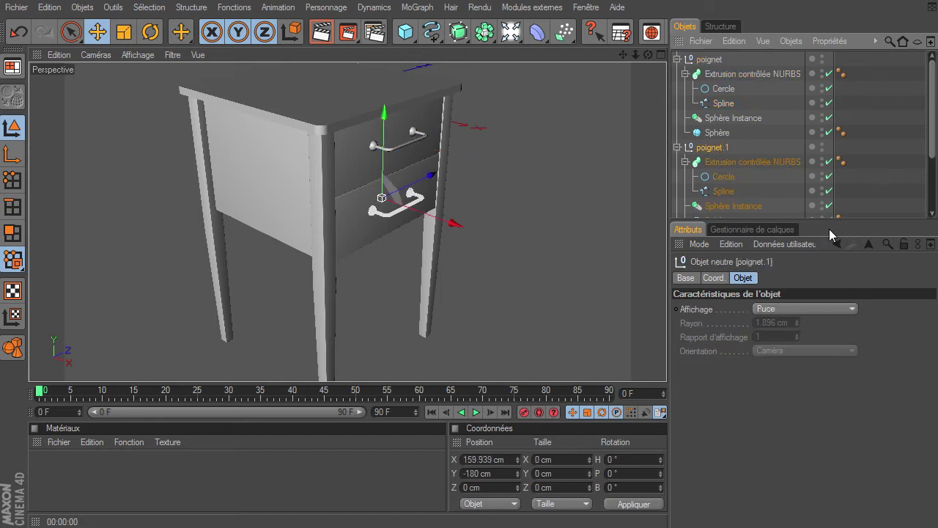
{"action": "key", "text": "Delete"}
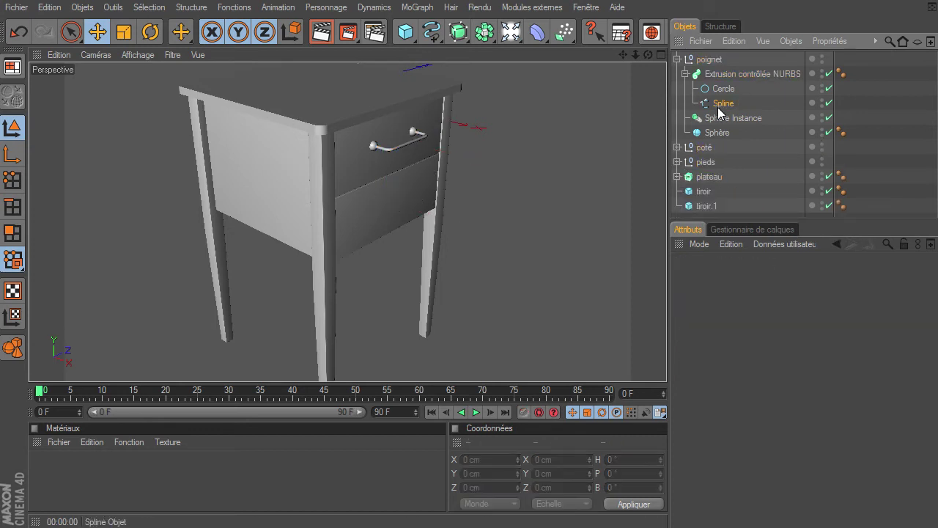
Step: In a maximised top view, hide the extrusion and brush-select the grip points of poignet's path spline
{"action": "left_click", "coordinate": [719, 107]}
{"action": "left_click", "coordinate": [13, 180]}
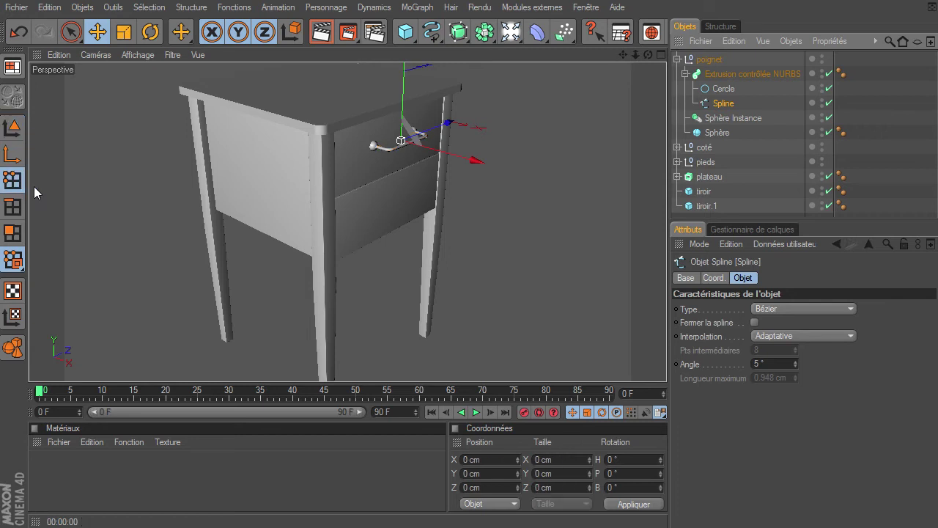
{"action": "left_click", "coordinate": [664, 54]}
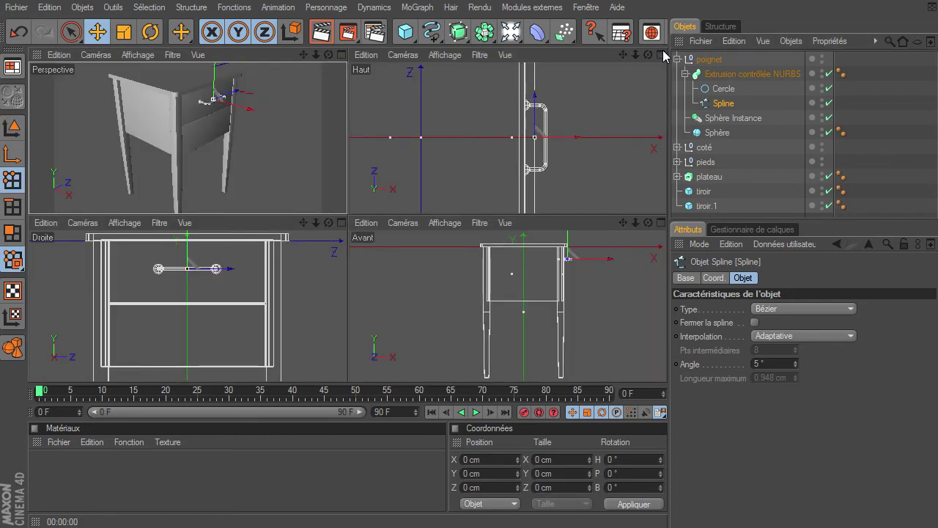
{"action": "left_click", "coordinate": [663, 52]}
{"action": "left_click", "coordinate": [829, 74]}
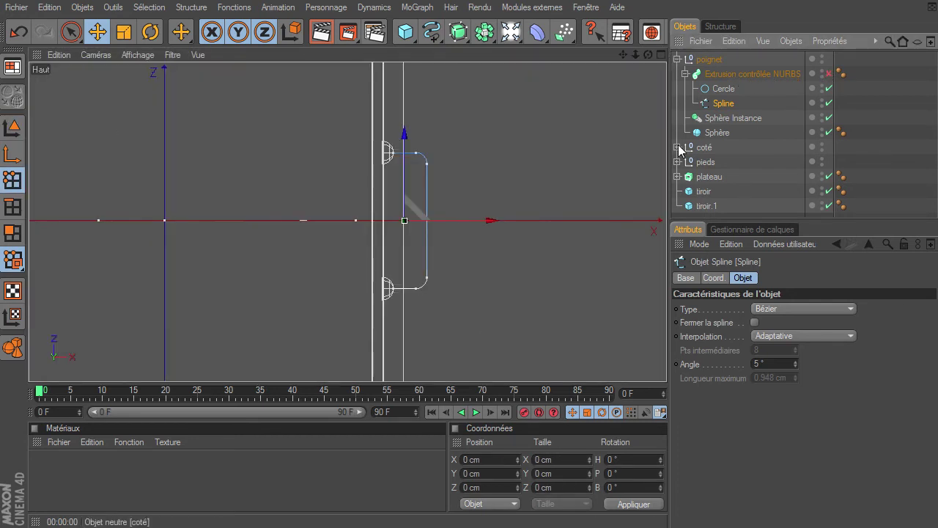
{"action": "left_click", "coordinate": [70, 33]}
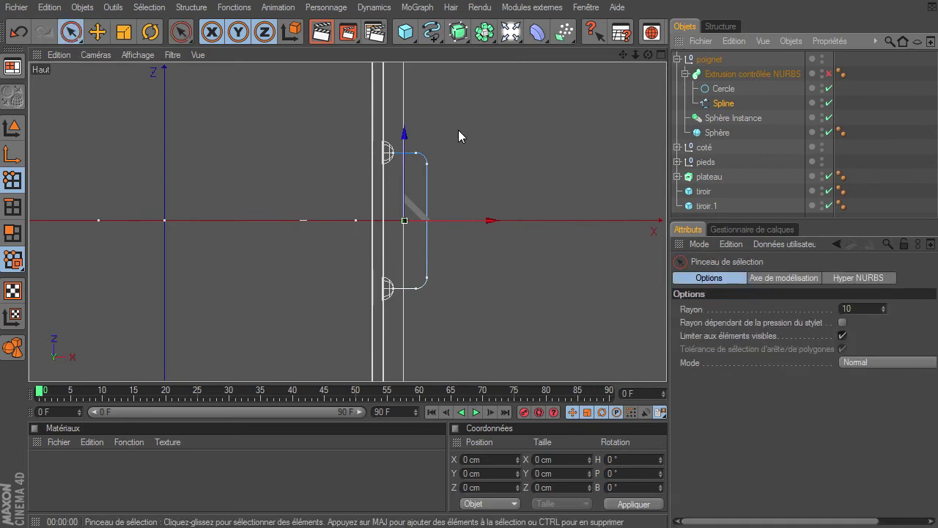
{"action": "mouse_move", "coordinate": [451, 129]}
{"action": "left_mouse_down"}
{"action": "mouse_move", "coordinate": [440, 192]}
{"action": "mouse_move", "coordinate": [467, 286]}
{"action": "left_mouse_up"}
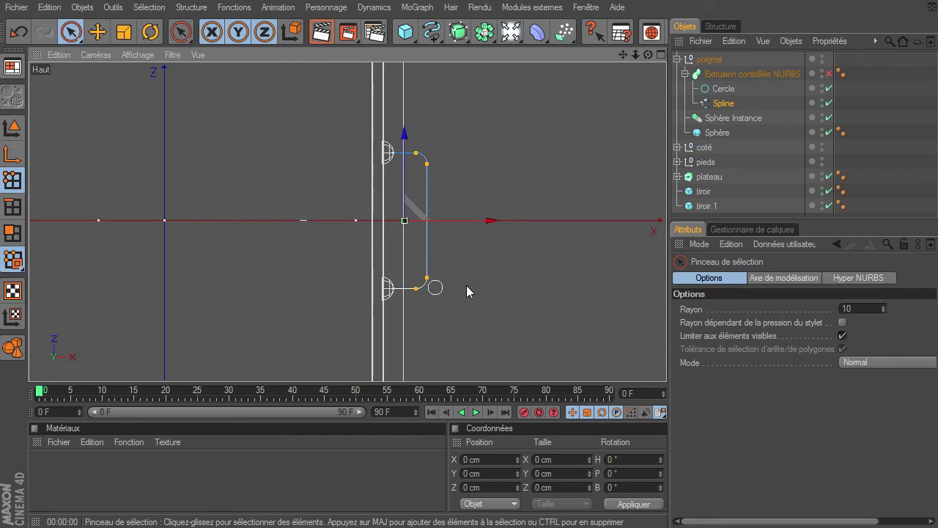
Step: Shift the grip points on X toward the drawer front, re-enable the tube and reselect poignet
{"action": "left_click_drag", "start_coordinate": [501, 220], "coordinate": [667, 363]}
{"action": "left_click", "coordinate": [828, 74]}
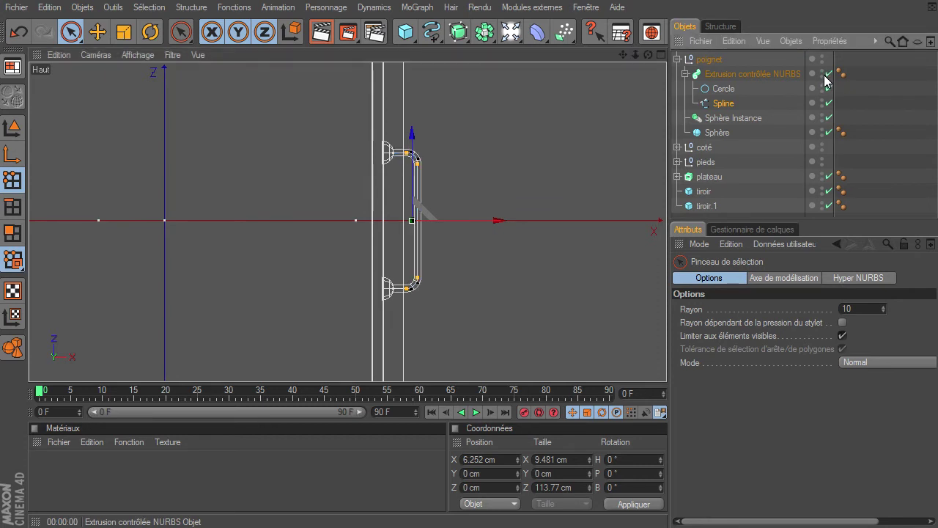
{"action": "left_click_drag", "start_coordinate": [504, 220], "coordinate": [666, 363]}
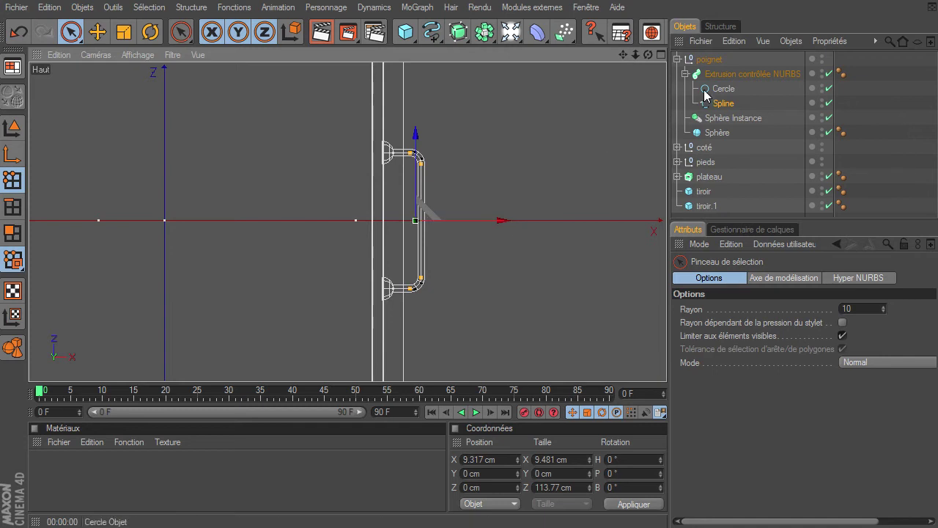
{"action": "left_click", "coordinate": [677, 59]}
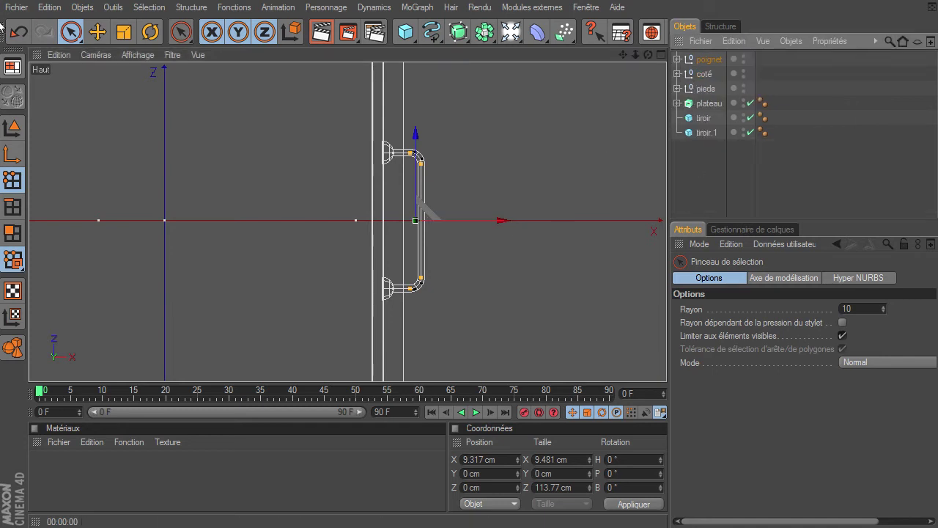
{"action": "left_click", "coordinate": [12, 128]}
{"action": "left_click", "coordinate": [694, 178]}
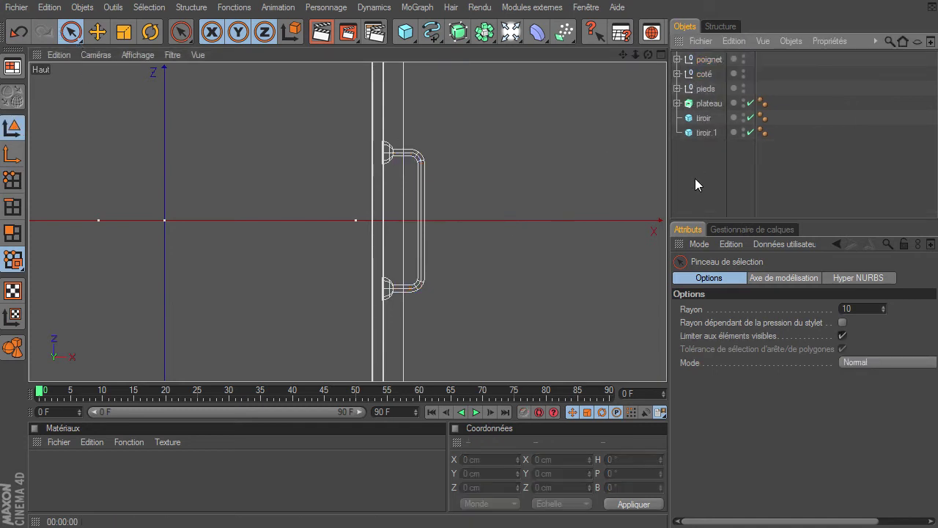
{"action": "left_click", "coordinate": [710, 60]}
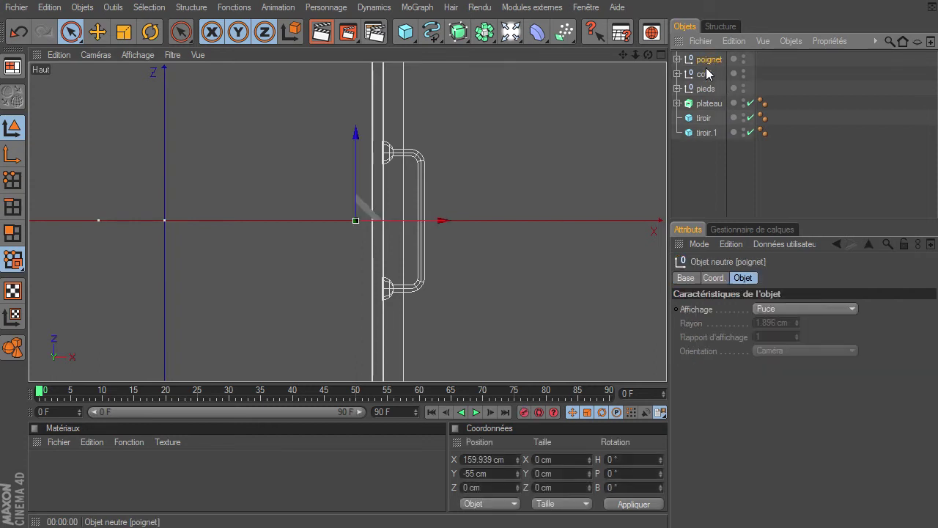
Step: Duplicate the handle group and start editing the copy's Y position
{"action": "left_click_drag", "start_coordinate": [708, 63], "coordinate": [706, 67], "text": "ctrl"}
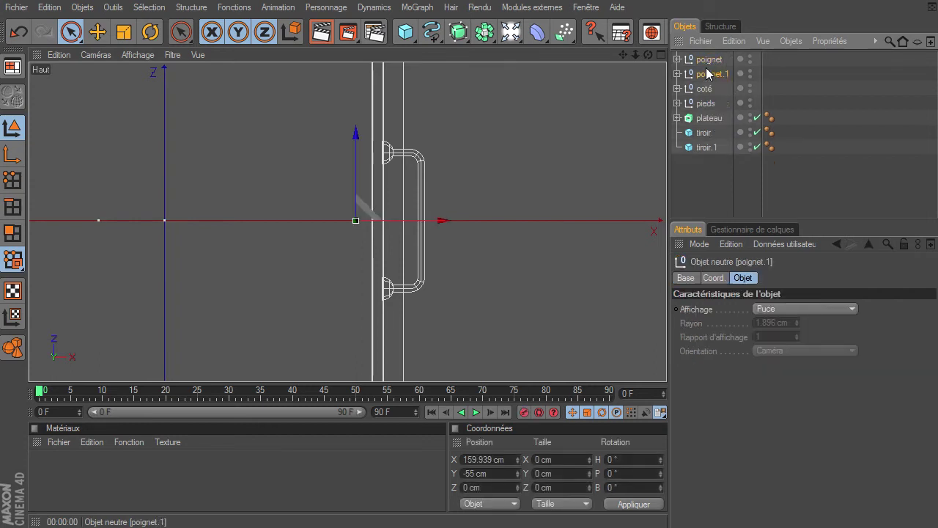
{"action": "double_click", "coordinate": [503, 475]}
{"action": "key", "text": "BackSpace"}
{"action": "type", "text": "-180"}
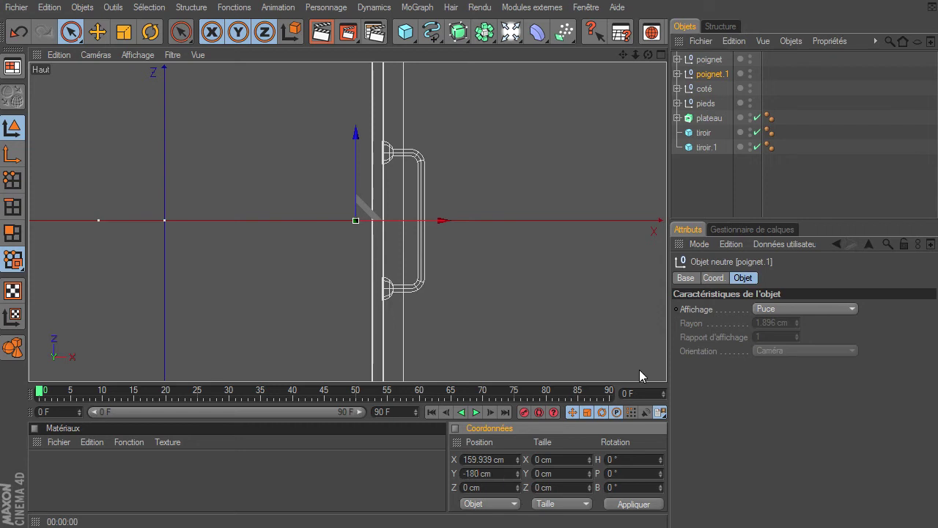
Step: Drag poignet.1 down onto the bottom drawer in four-view layout and set its Y to -190 cm
{"action": "left_click", "coordinate": [660, 54]}
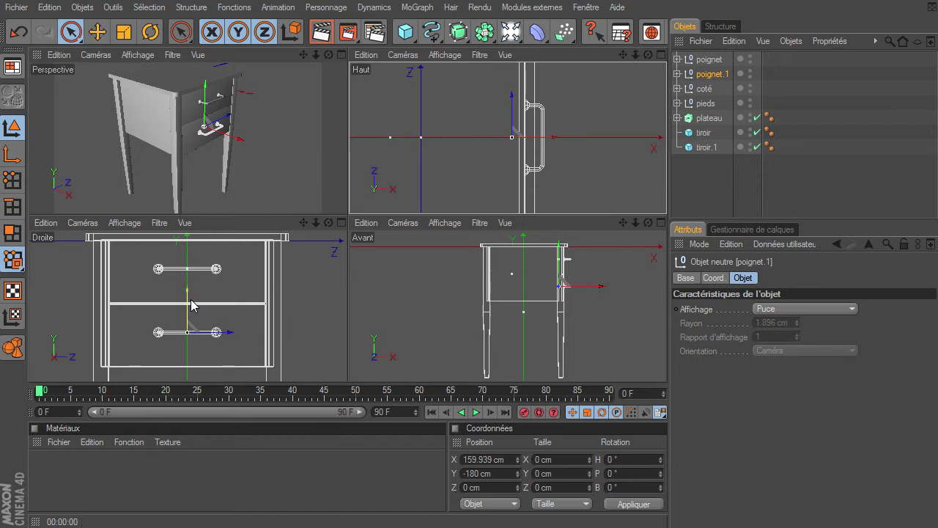
{"action": "left_click_drag", "start_coordinate": [189, 304], "coordinate": [347, 362]}
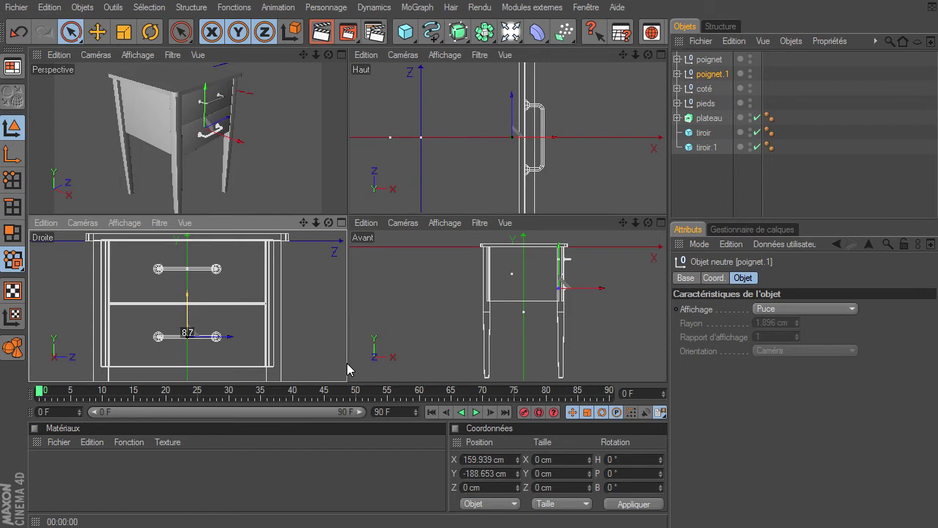
{"action": "left_click", "coordinate": [471, 473]}
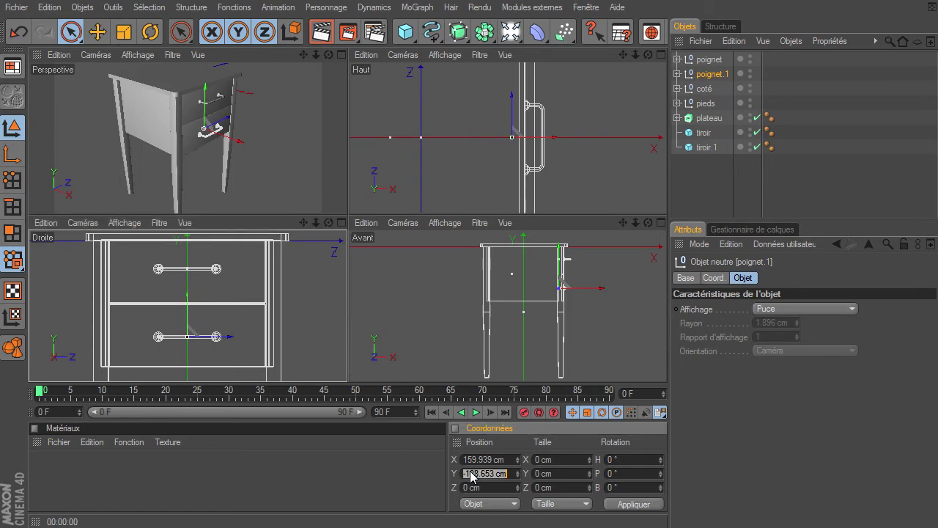
{"action": "key", "text": "BackSpace"}
{"action": "type", "text": "90"}
{"action": "key", "text": "Return"}
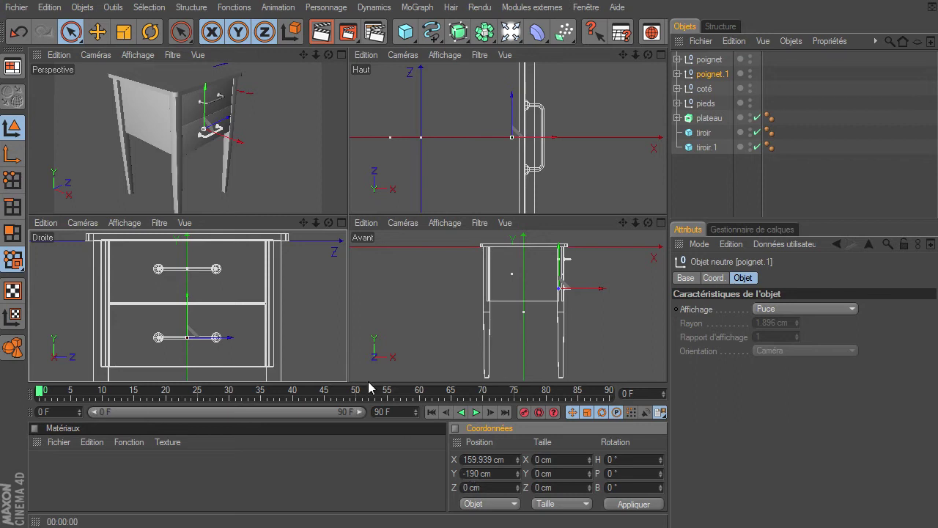
{"action": "left_click", "coordinate": [338, 324]}
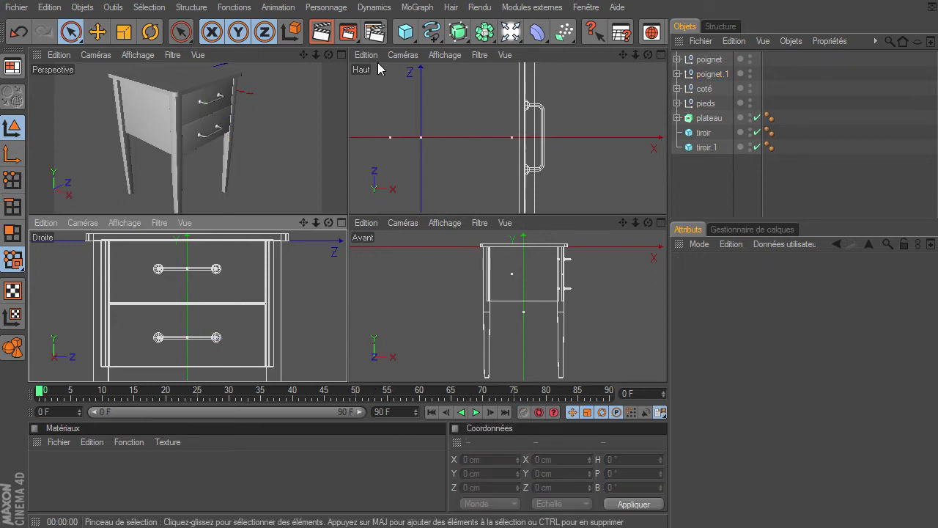
Step: Maximise the Perspective view and orbit and pan it toward the table's front
{"action": "left_click", "coordinate": [341, 56]}
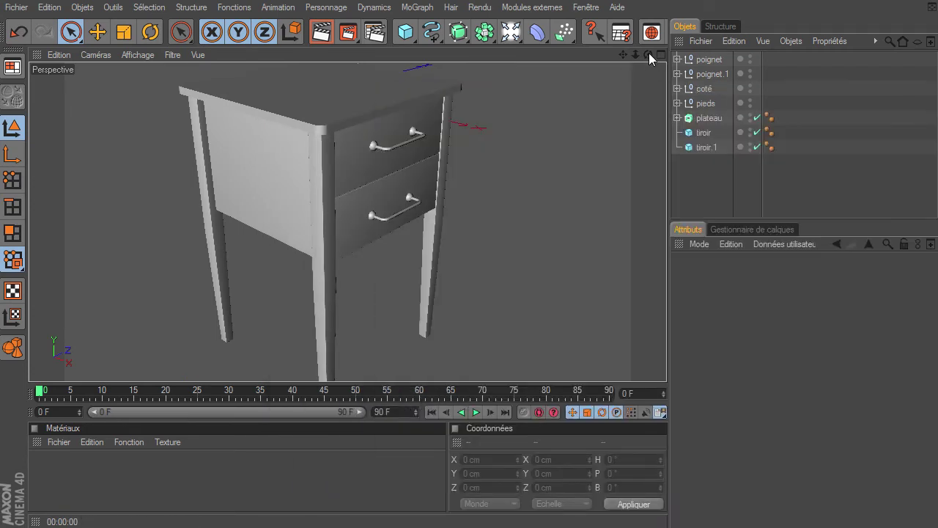
{"action": "mouse_move", "coordinate": [649, 53]}
{"action": "left_mouse_down"}
{"action": "mouse_move", "coordinate": [630, 51]}
{"action": "mouse_move", "coordinate": [666, 364]}
{"action": "left_mouse_up"}
{"action": "left_click_drag", "start_coordinate": [623, 53], "coordinate": [666, 363]}
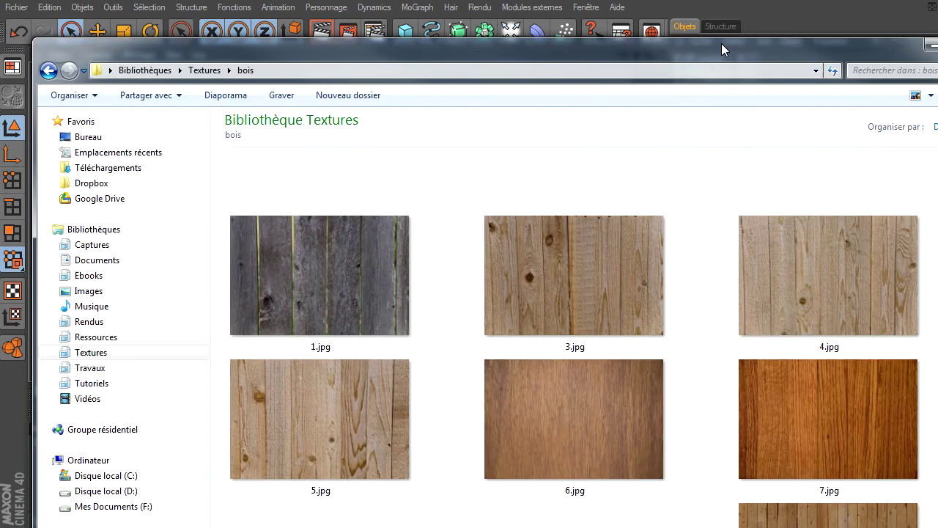
Step: Enlarge the bois texture folder window with smaller thumbnails and close the reference photo
{"action": "left_click_drag", "start_coordinate": [721, 44], "coordinate": [713, 22]}
{"action": "left_click", "coordinate": [925, 75]}
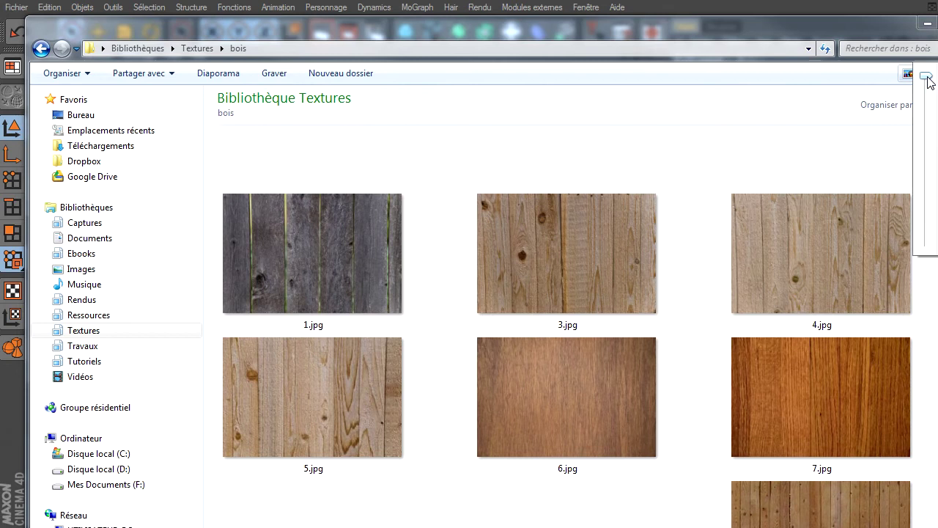
{"action": "left_click", "coordinate": [889, 109]}
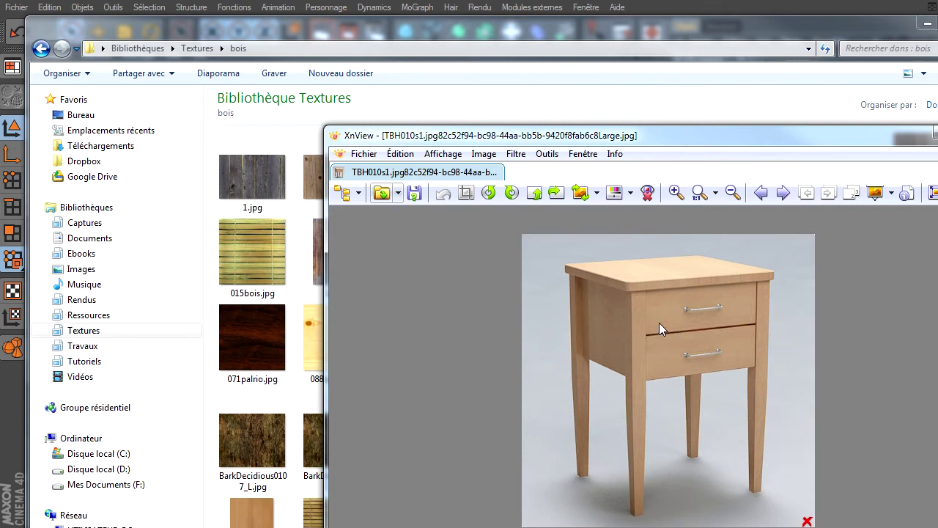
{"action": "key", "text": "Escape"}
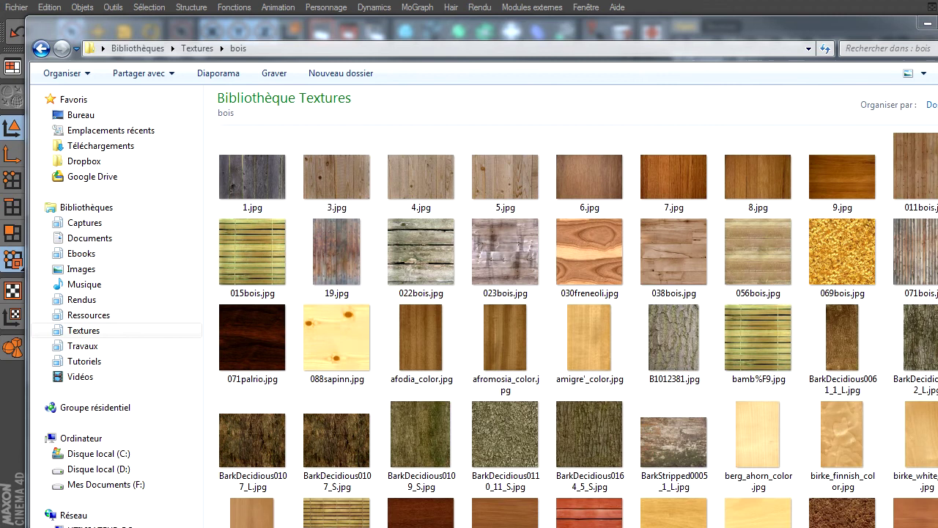
Step: Browse the wood texture thumbnails, preview SPANISH CEDAR.jpg over the scene, then close it
{"action": "left_click", "coordinate": [760, 519]}
{"action": "left_click", "coordinate": [265, 509]}
{"action": "scroll", "coordinate": [337, 427], "scroll_direction": "down", "scroll_amount": 3}
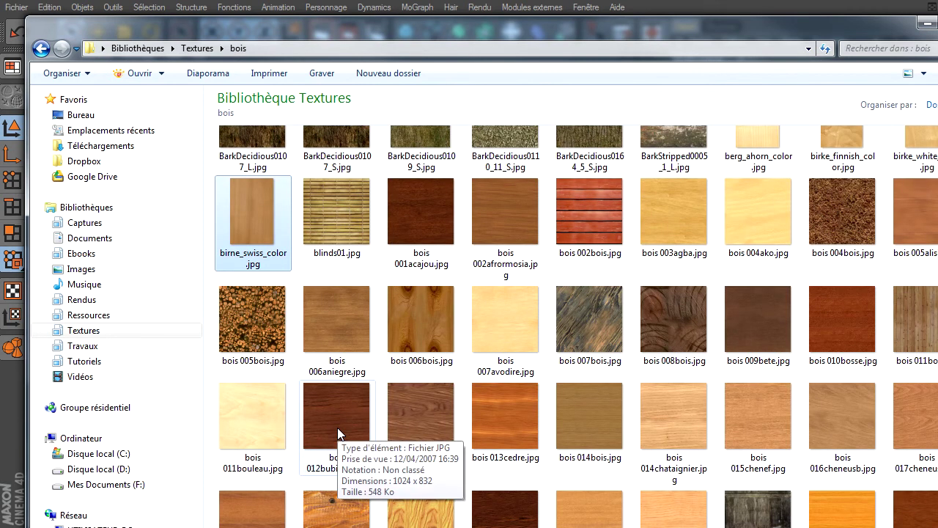
{"action": "scroll", "coordinate": [341, 427], "scroll_direction": "down", "scroll_amount": 3}
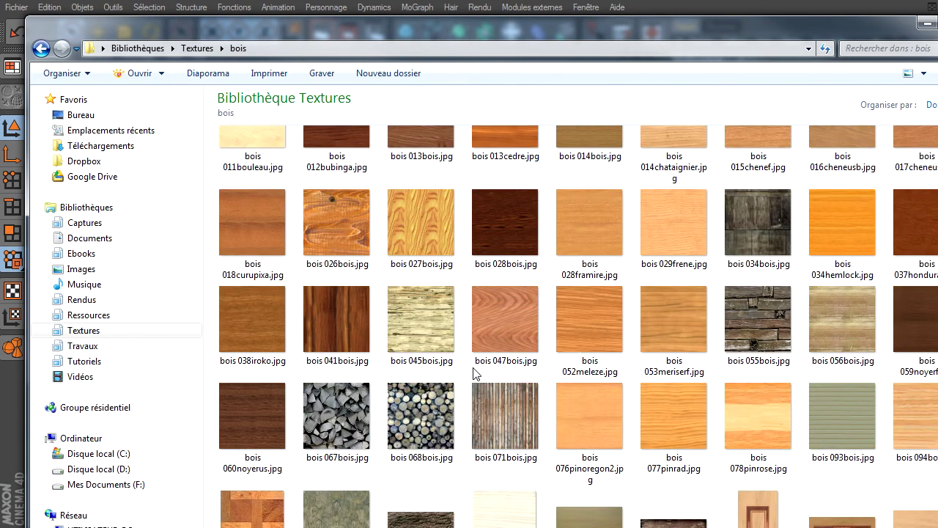
{"action": "scroll", "coordinate": [465, 372], "scroll_direction": "down", "scroll_amount": 4}
{"action": "scroll", "coordinate": [462, 373], "scroll_direction": "down", "scroll_amount": 5}
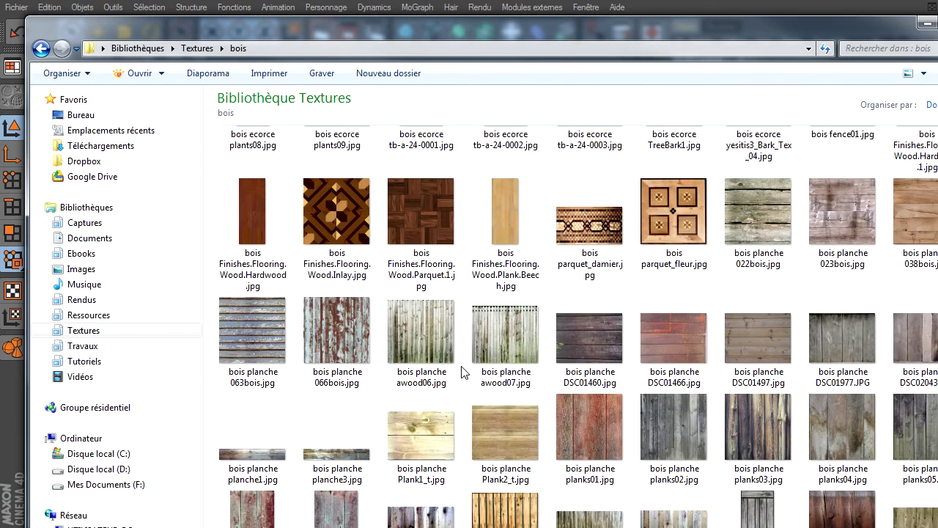
{"action": "scroll", "coordinate": [462, 372], "scroll_direction": "down", "scroll_amount": 5}
{"action": "scroll", "coordinate": [462, 373], "scroll_direction": "down", "scroll_amount": 3}
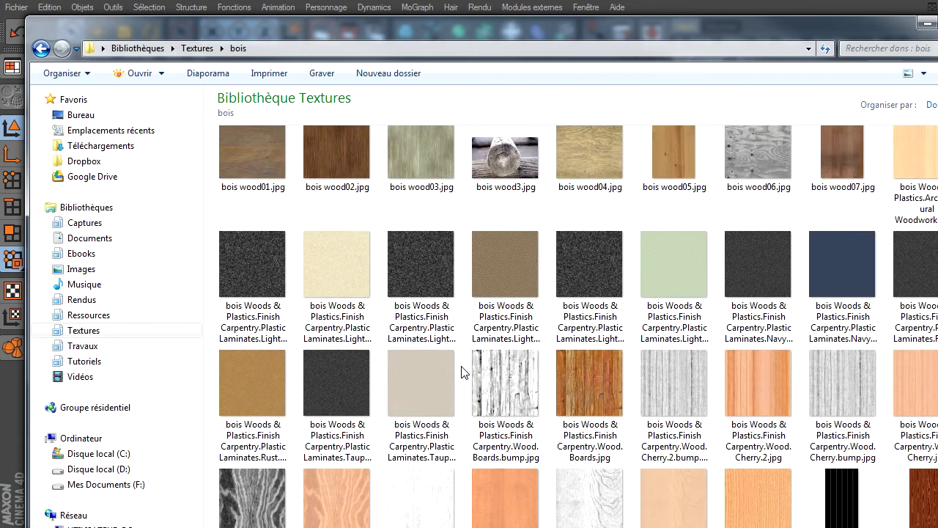
{"action": "scroll", "coordinate": [462, 372], "scroll_direction": "up", "scroll_amount": 2}
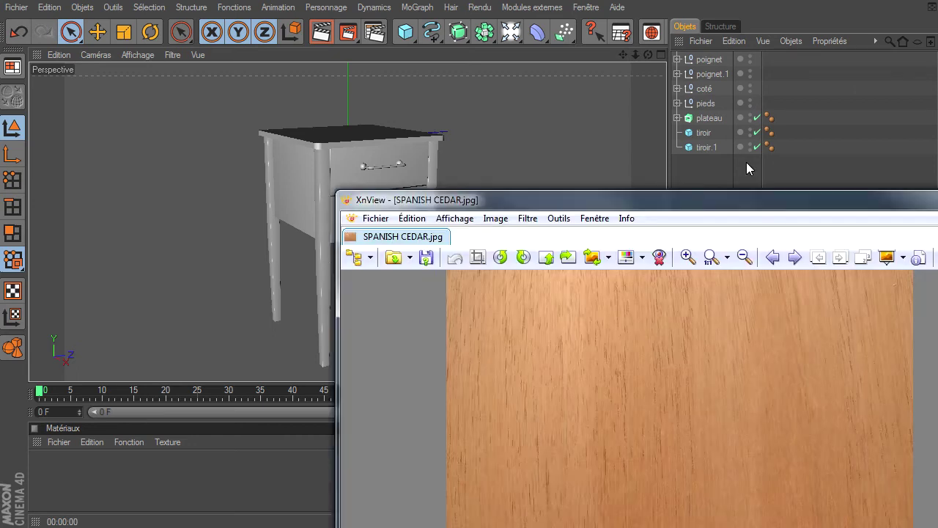
{"action": "left_click_drag", "start_coordinate": [909, 197], "coordinate": [643, 36]}
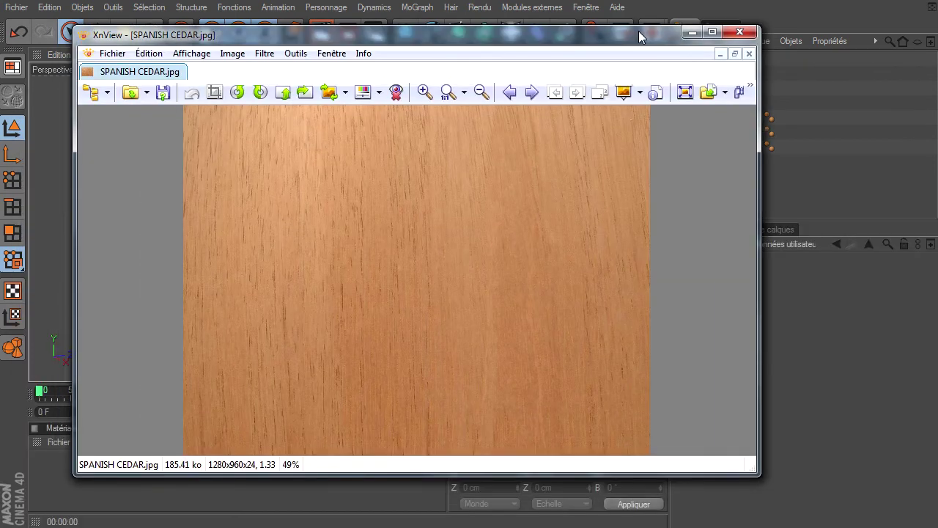
{"action": "left_click", "coordinate": [739, 32]}
Step: Create a new material and name it bois
{"action": "double_click", "coordinate": [136, 475]}
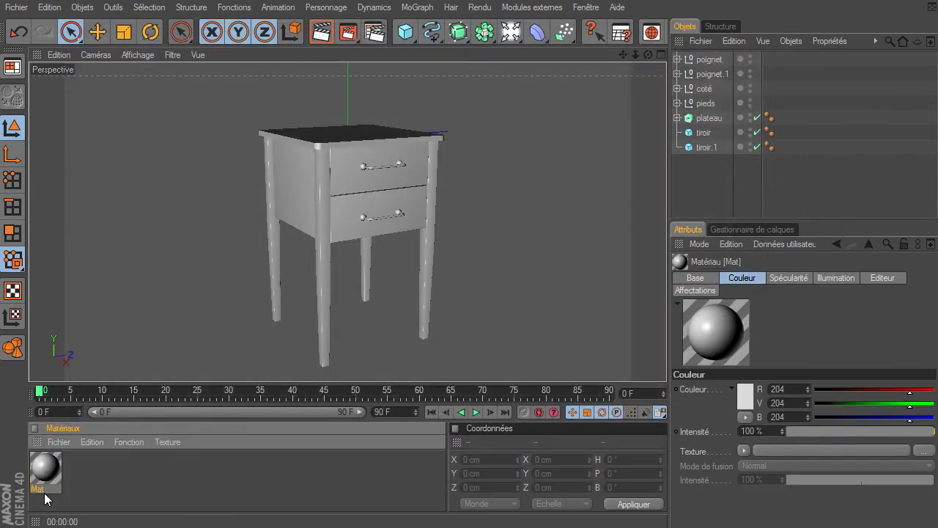
{"action": "double_click", "coordinate": [44, 495]}
{"action": "type", "text": "bois"}
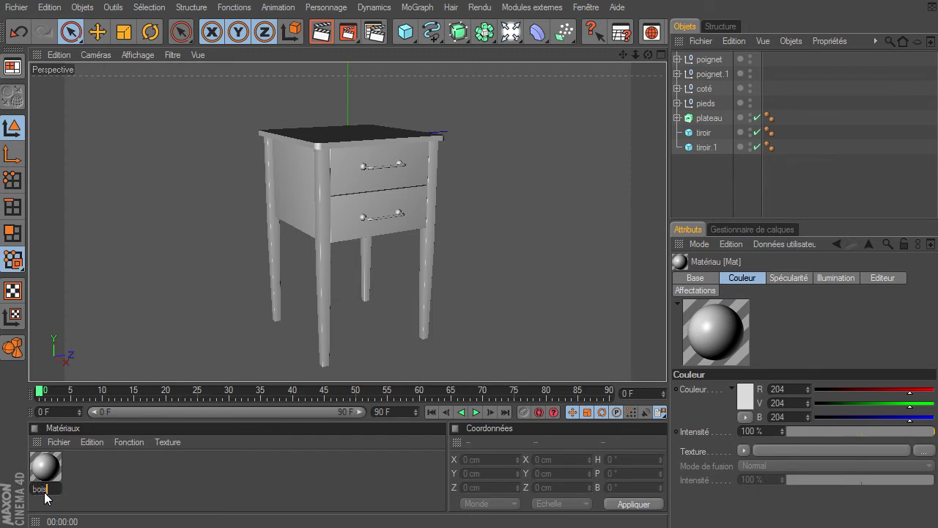
{"action": "key", "text": "Return"}
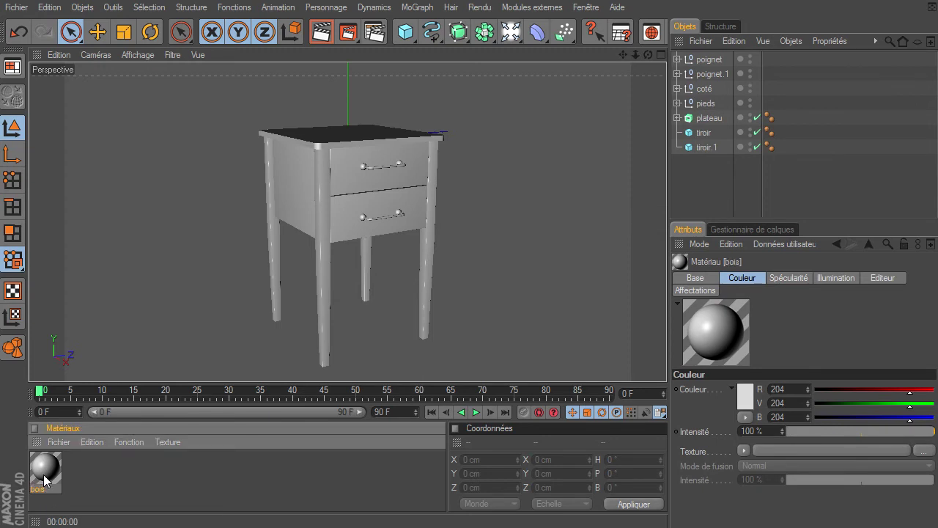
Step: Load SPANISH CEDAR.jpg as the Couleur texture of bois in the Material Editor, without copying it
{"action": "double_click", "coordinate": [45, 471]}
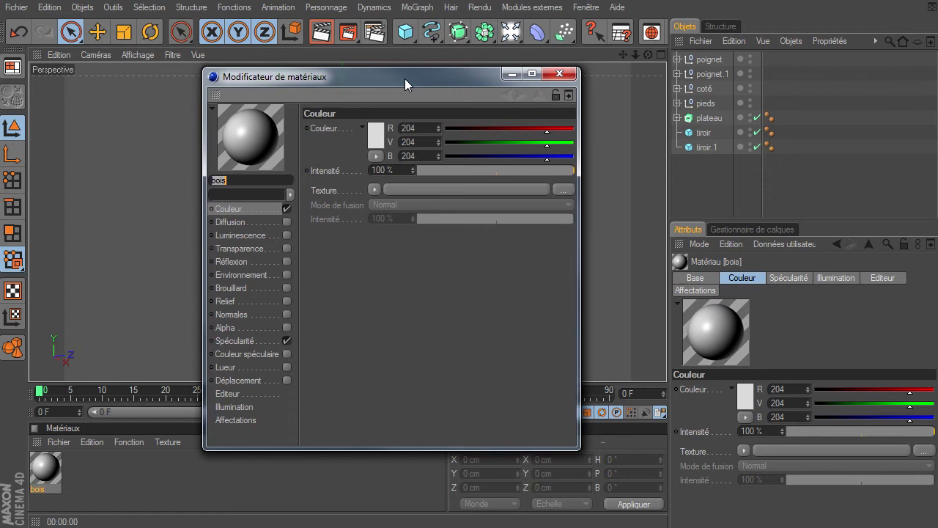
{"action": "left_click_drag", "start_coordinate": [405, 78], "coordinate": [248, 31]}
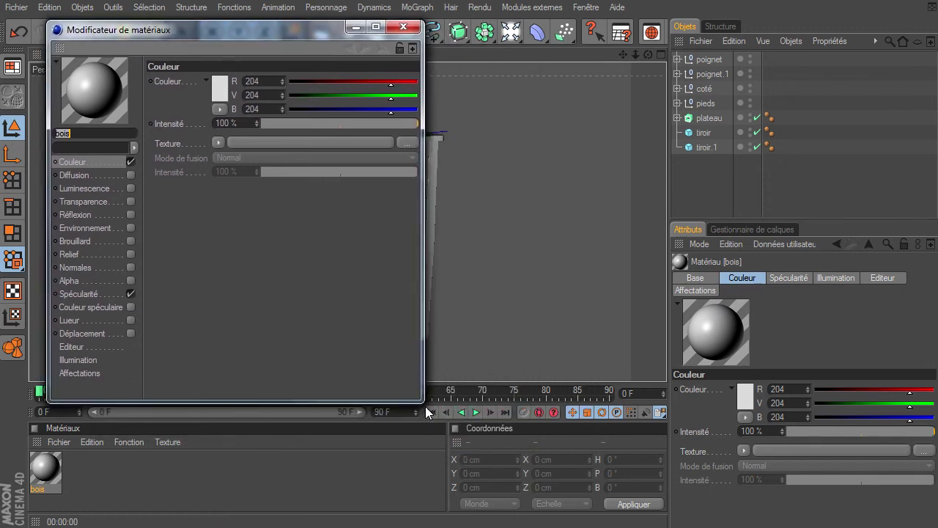
{"action": "left_click_drag", "start_coordinate": [424, 403], "coordinate": [642, 508]}
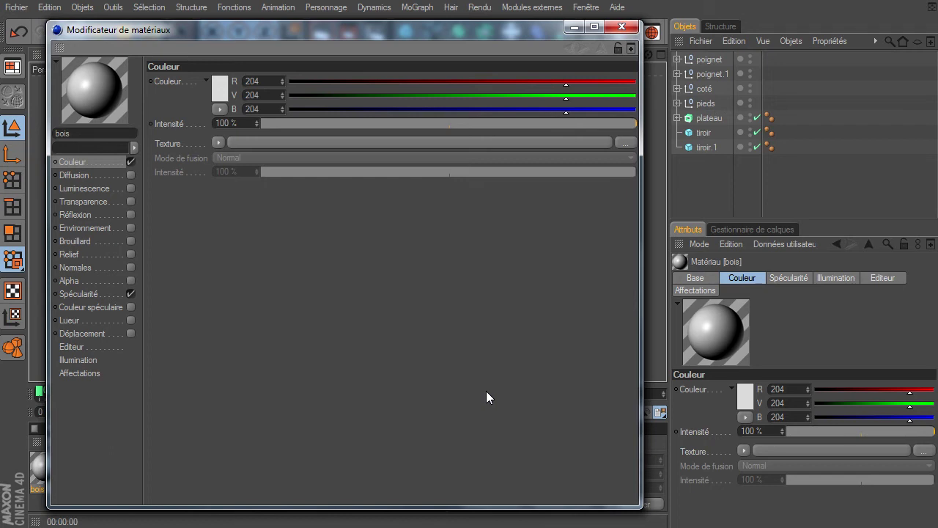
{"action": "left_click", "coordinate": [79, 298]}
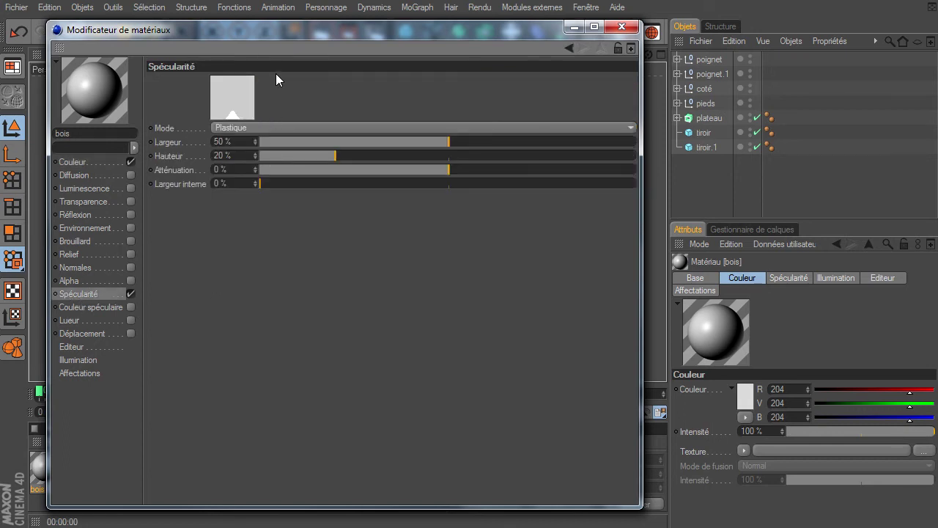
{"action": "mouse_move", "coordinate": [285, 36]}
{"action": "left_mouse_down"}
{"action": "mouse_move", "coordinate": [661, 46]}
{"action": "mouse_move", "coordinate": [447, 38]}
{"action": "left_mouse_up"}
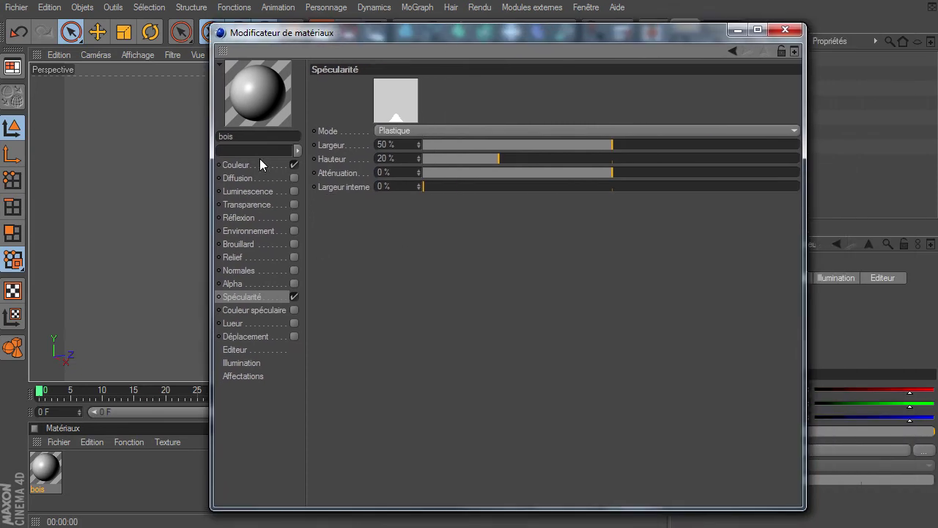
{"action": "left_click", "coordinate": [264, 168]}
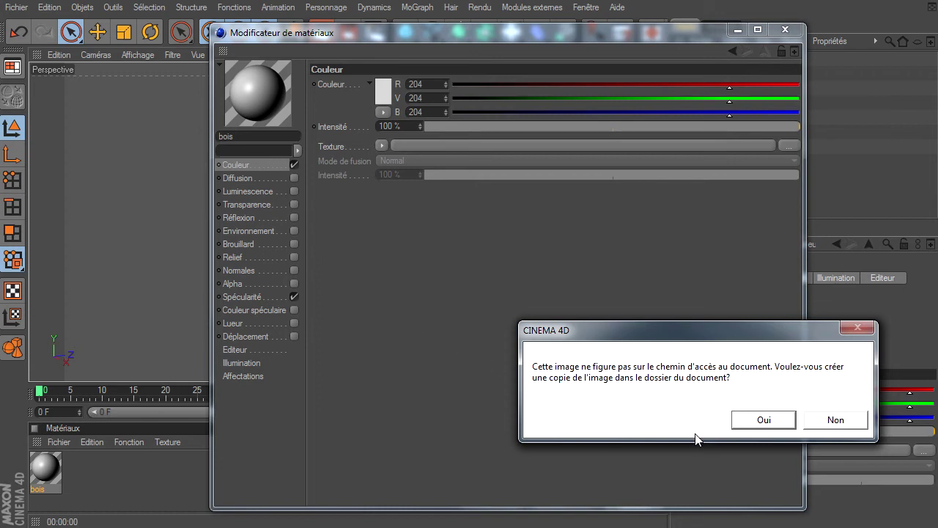
{"action": "left_click", "coordinate": [836, 419]}
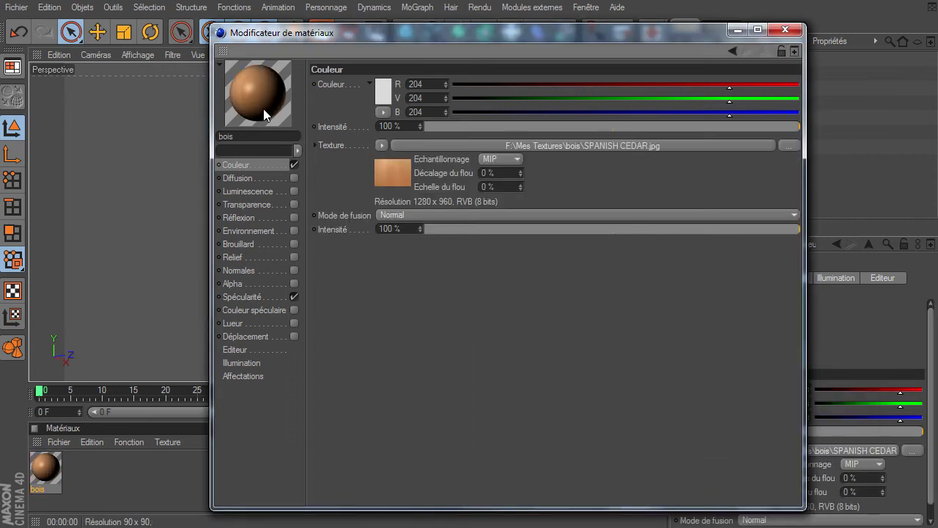
Step: Set the material preview to Cube arrondi at Très grande taille and close the editor
{"action": "right_click", "coordinate": [265, 107]}
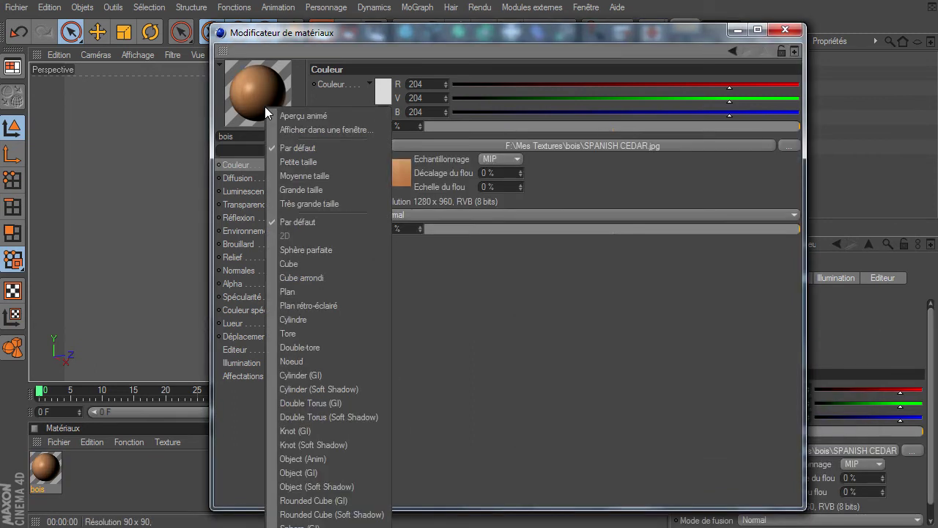
{"action": "left_click", "coordinate": [301, 277]}
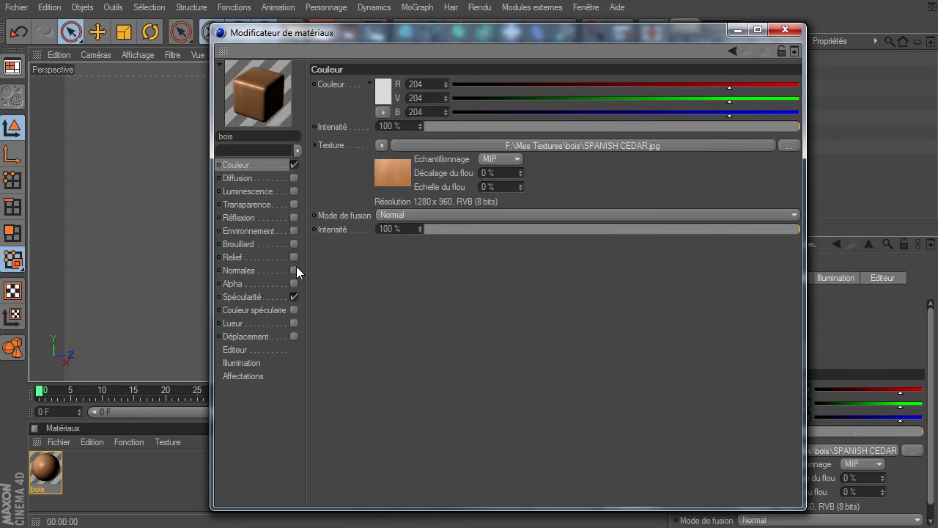
{"action": "right_click", "coordinate": [262, 94]}
{"action": "left_click", "coordinate": [292, 190]}
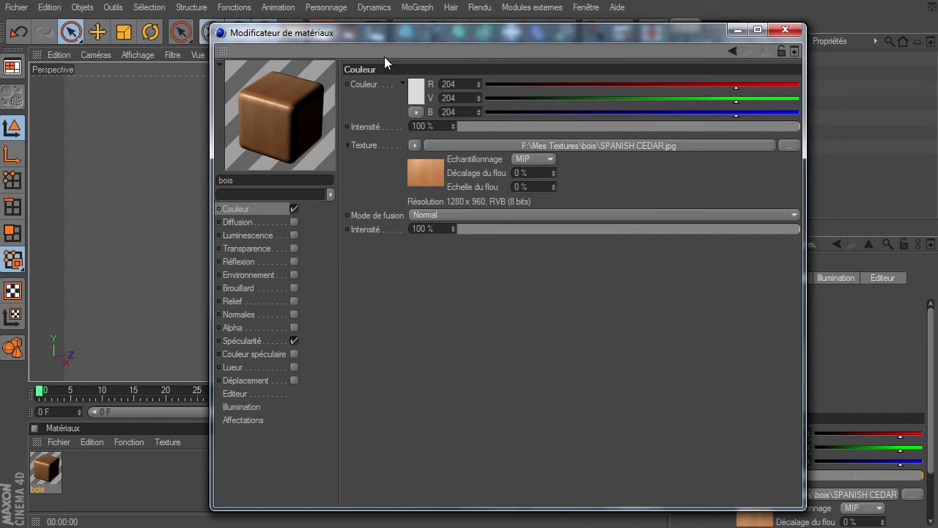
{"action": "left_click_drag", "start_coordinate": [389, 38], "coordinate": [937, 218]}
{"action": "left_click", "coordinate": [937, 211]}
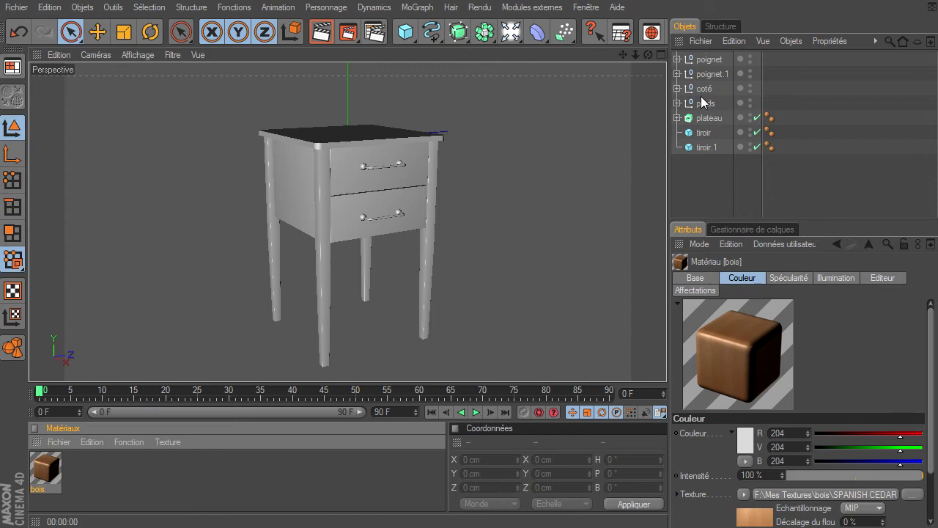
Step: Apply bois to the coté sides, pieds legs, plateau tabletop, tiroir and tiroir.1
{"action": "left_click_drag", "start_coordinate": [702, 97], "coordinate": [704, 89]}
{"action": "left_click_drag", "start_coordinate": [40, 462], "coordinate": [710, 107]}
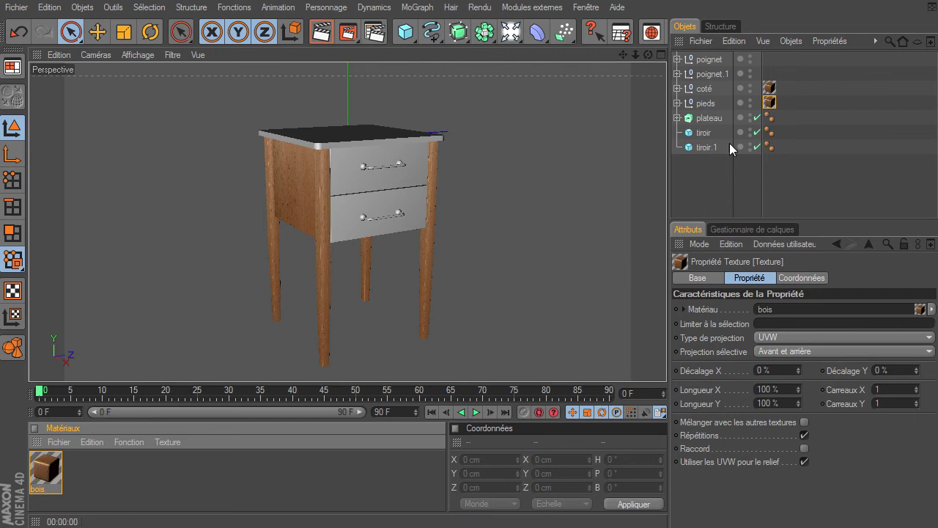
{"action": "left_click_drag", "start_coordinate": [728, 88], "coordinate": [708, 119]}
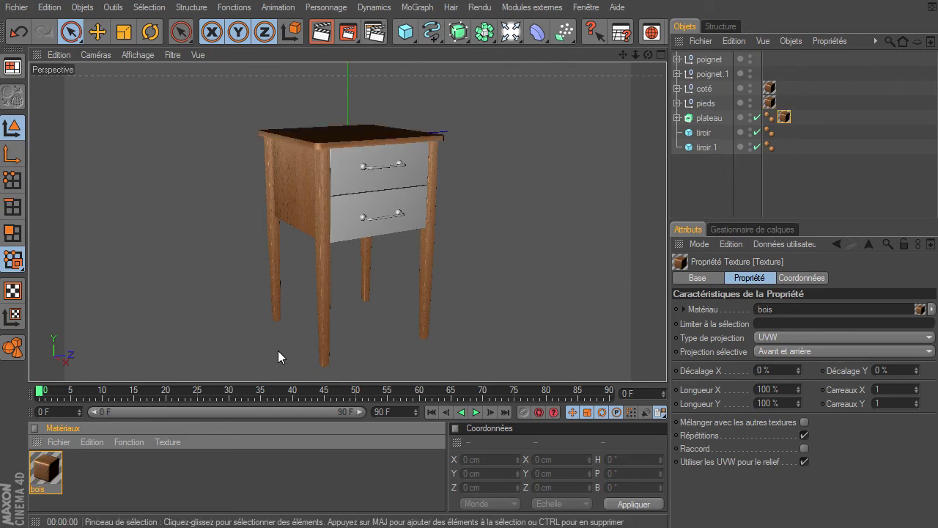
{"action": "mouse_move", "coordinate": [206, 410]}
{"action": "left_mouse_down"}
{"action": "mouse_move", "coordinate": [700, 133]}
{"action": "mouse_move", "coordinate": [714, 147]}
{"action": "left_mouse_up"}
{"action": "left_click", "coordinate": [691, 208]}
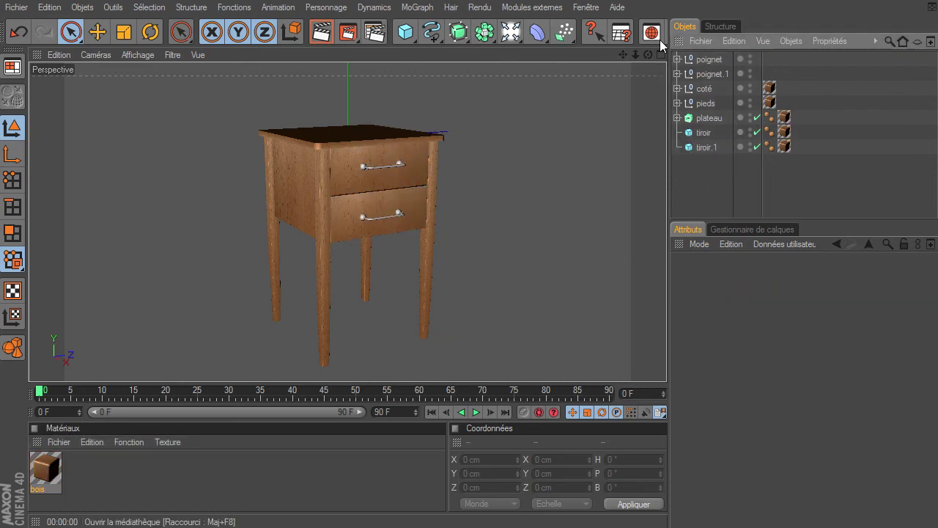
Step: Render the drawers at an angle and straight on to check the wood texture
{"action": "mouse_move", "coordinate": [648, 55]}
{"action": "left_mouse_down"}
{"action": "mouse_move", "coordinate": [654, 362]}
{"action": "mouse_move", "coordinate": [679, 361]}
{"action": "left_mouse_up"}
{"action": "mouse_move", "coordinate": [635, 54]}
{"action": "left_mouse_down"}
{"action": "mouse_move", "coordinate": [675, 362]}
{"action": "mouse_move", "coordinate": [667, 363]}
{"action": "left_mouse_up"}
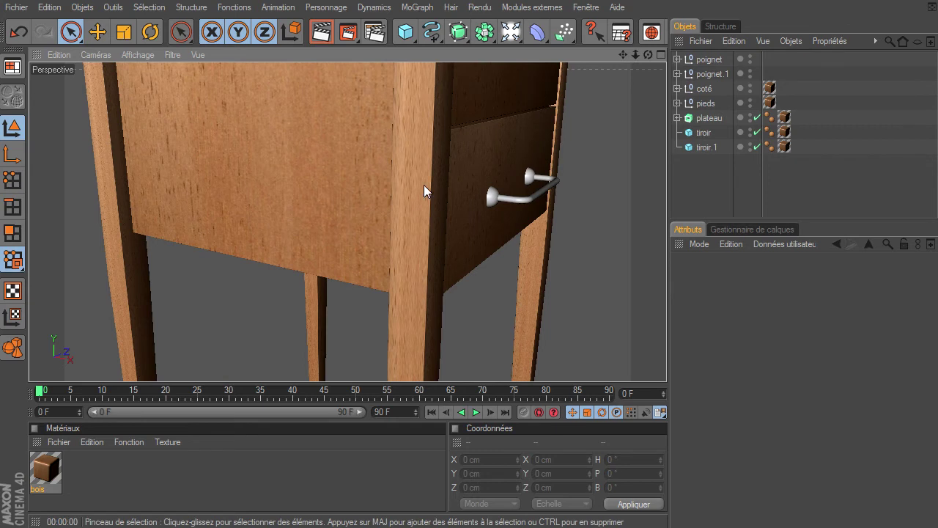
{"action": "left_click", "coordinate": [321, 33]}
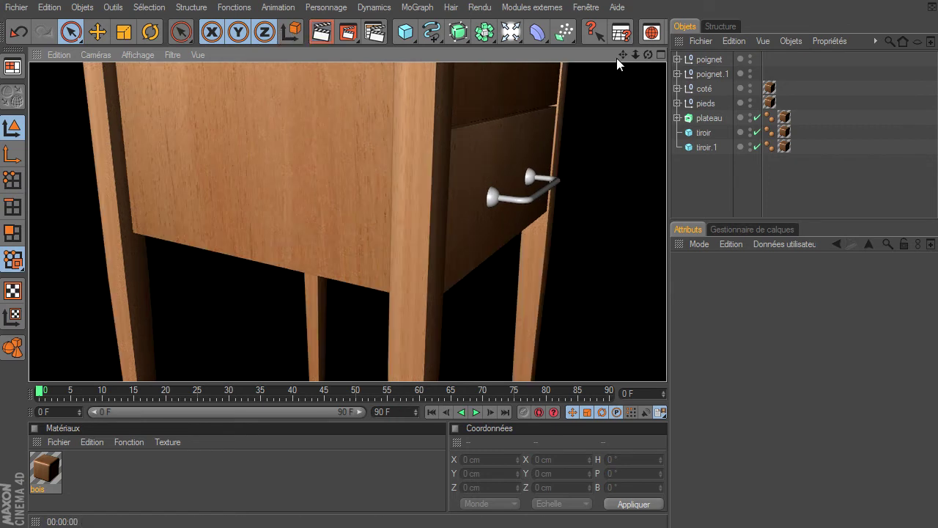
{"action": "left_click_drag", "start_coordinate": [648, 55], "coordinate": [676, 370]}
{"action": "key", "text": "ctrl+shift+z"}
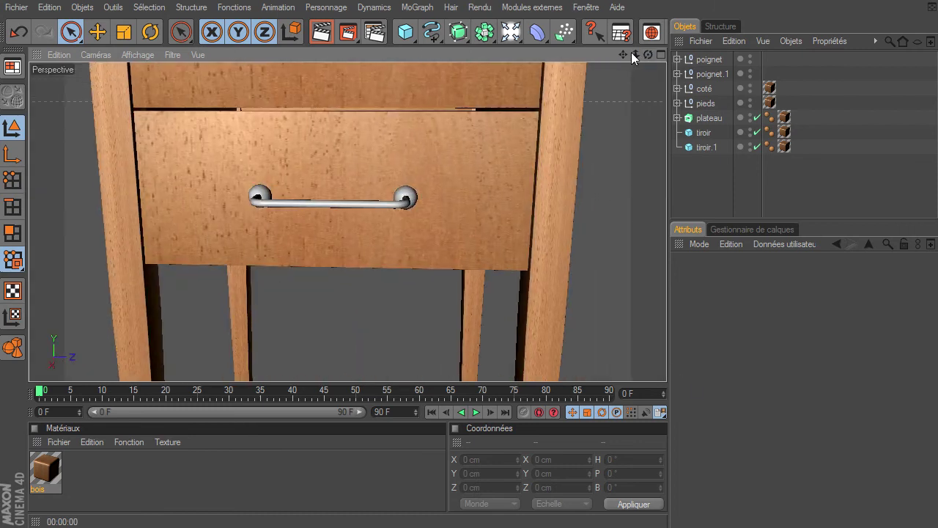
{"action": "left_click", "coordinate": [321, 35]}
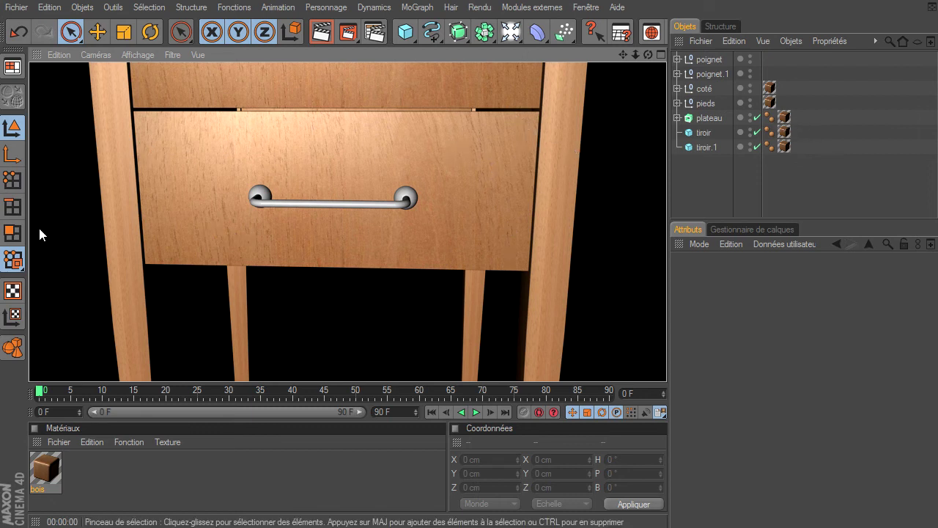
{"action": "left_click", "coordinate": [11, 293]}
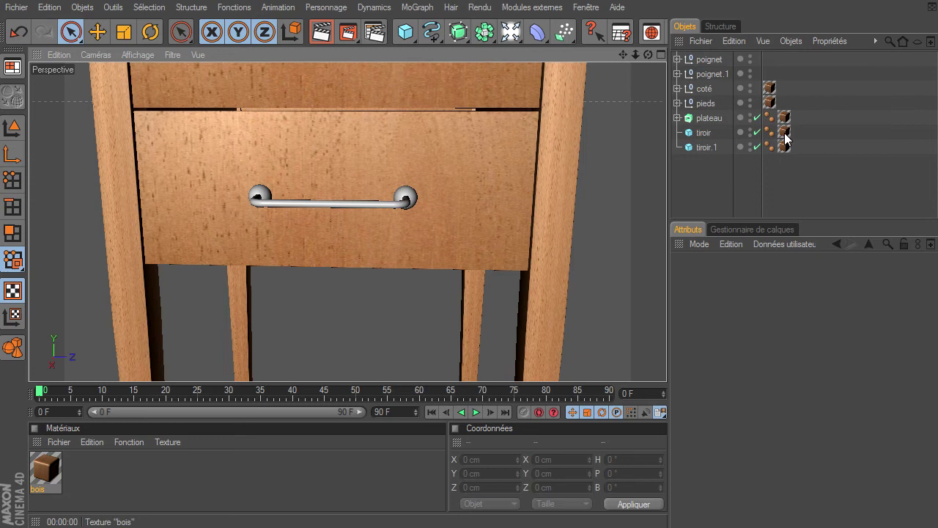
{"action": "left_click", "coordinate": [785, 147]}
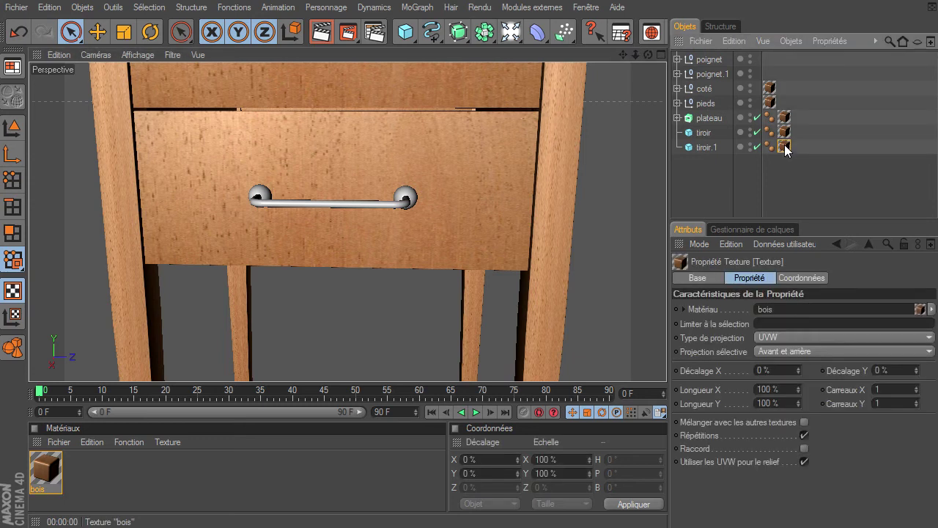
{"action": "left_click", "coordinate": [705, 148]}
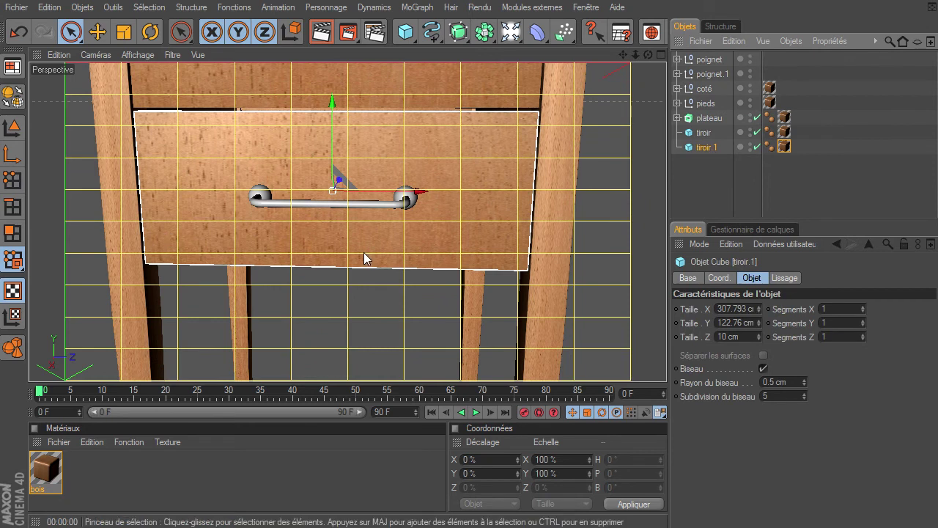
{"action": "left_click", "coordinate": [785, 147]}
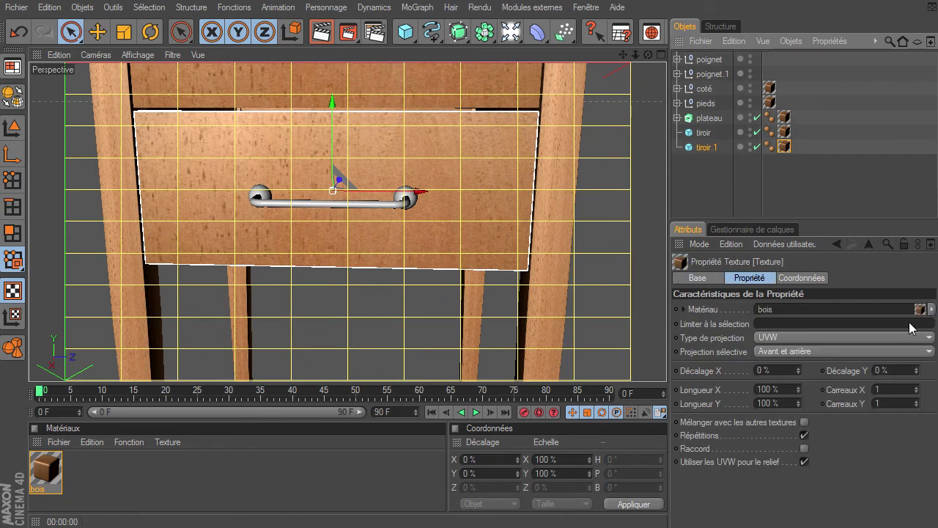
{"action": "left_click", "coordinate": [806, 338]}
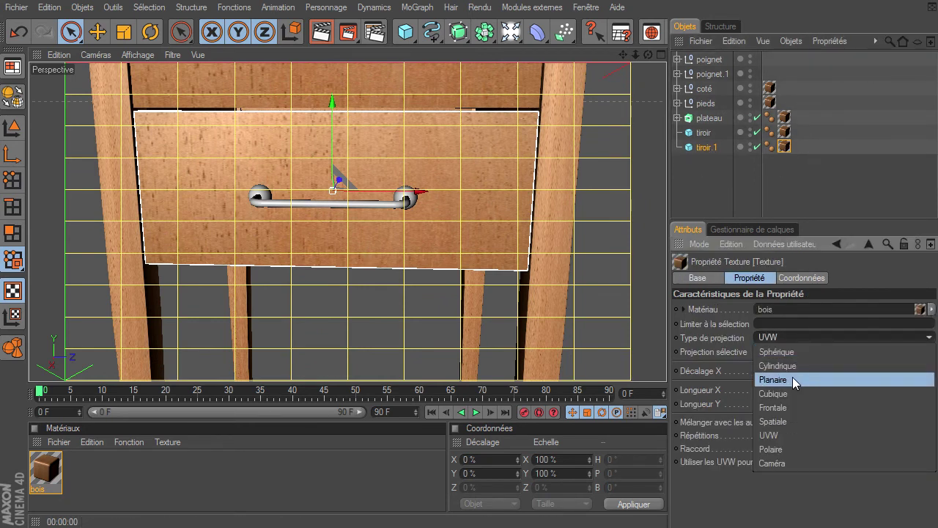
{"action": "left_click", "coordinate": [789, 395]}
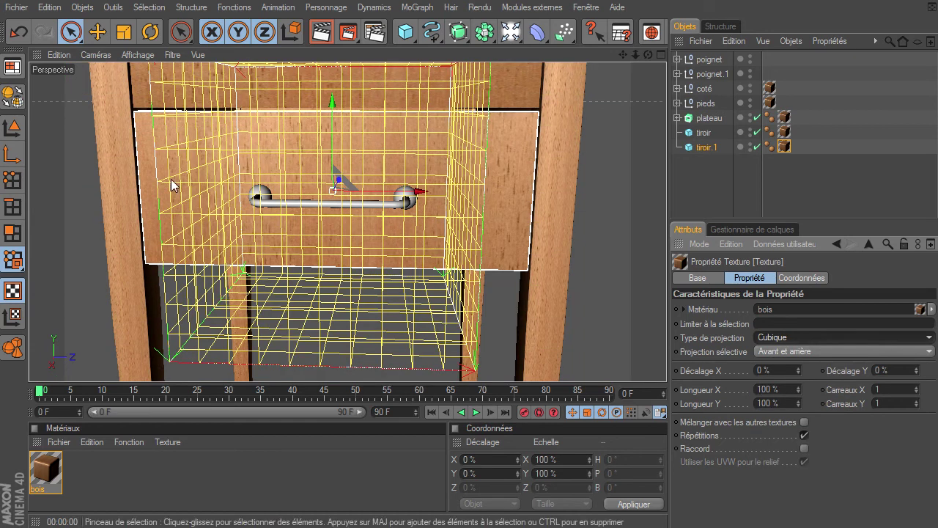
{"action": "left_click", "coordinate": [151, 37]}
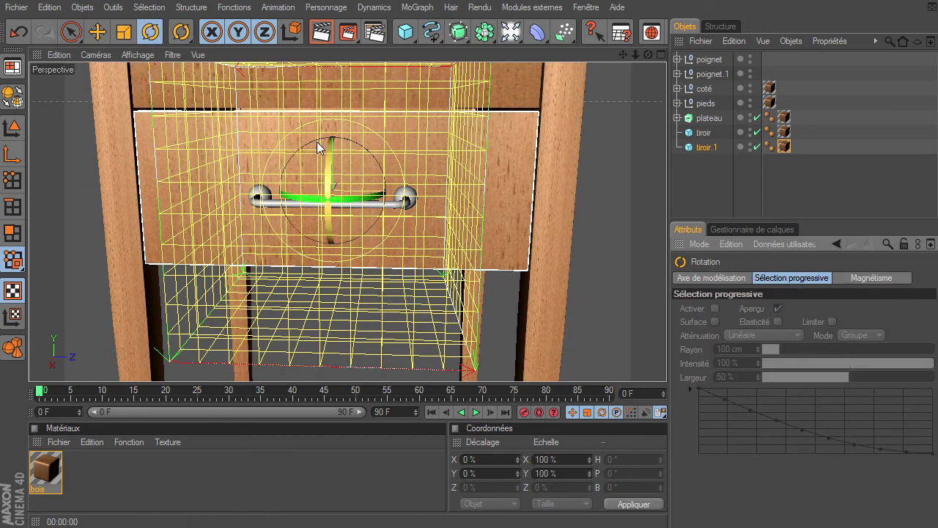
{"action": "left_click_drag", "start_coordinate": [323, 151], "coordinate": [287, 168]}
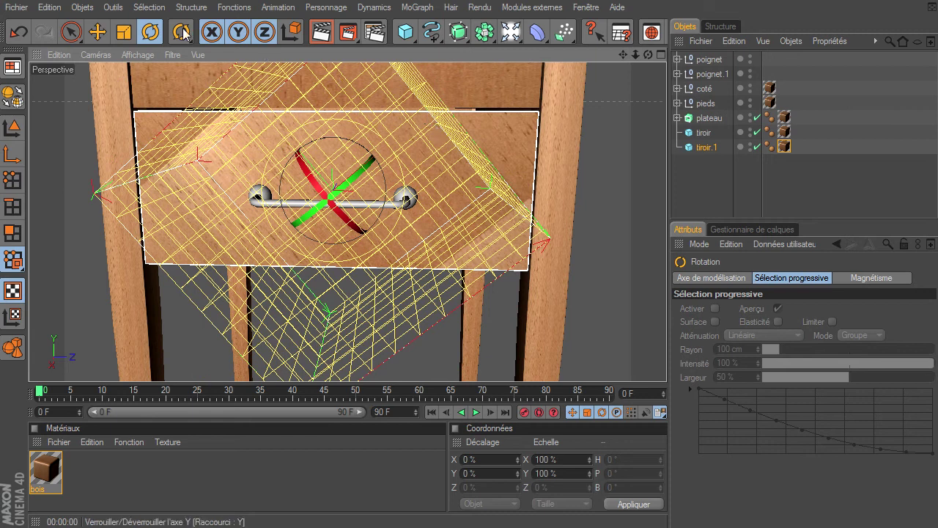
{"action": "left_click", "coordinate": [716, 184]}
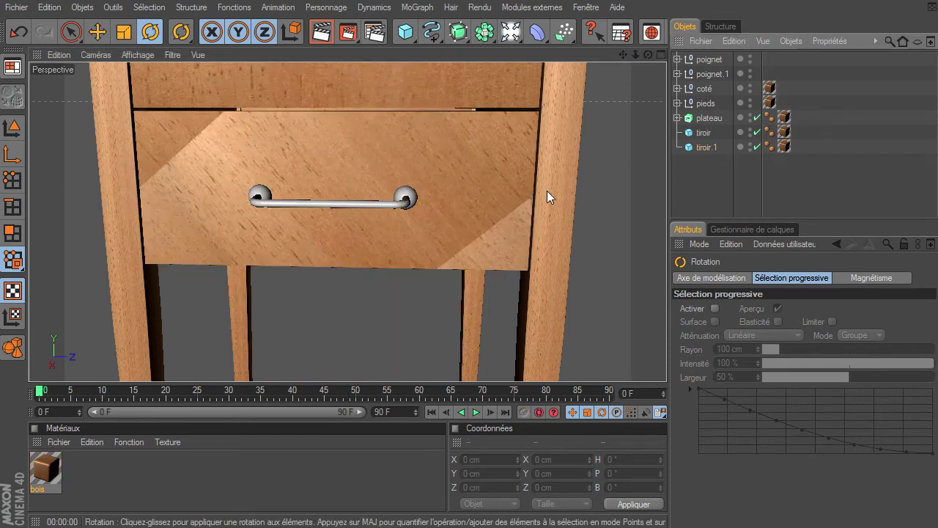
{"action": "key", "text": "ctrl+z"}
{"action": "key", "text": "ctrl+z"}
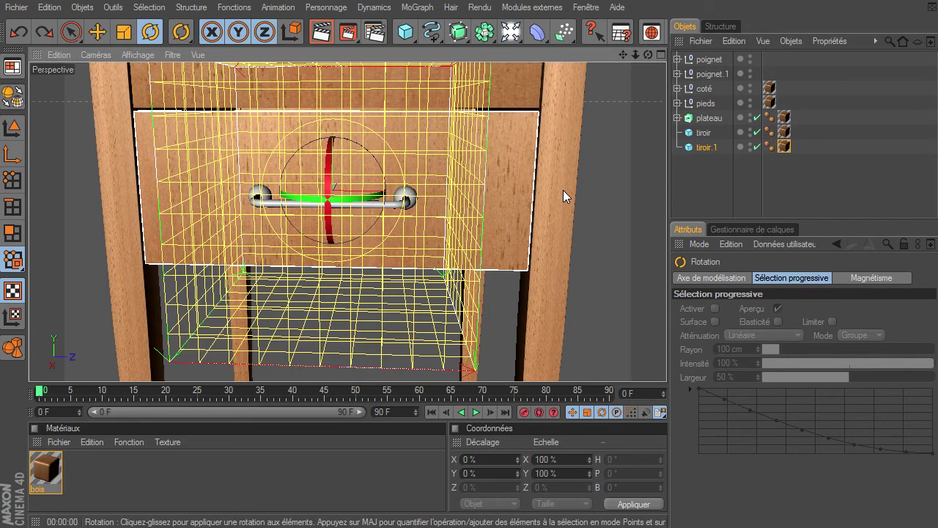
{"action": "left_click", "coordinate": [701, 197]}
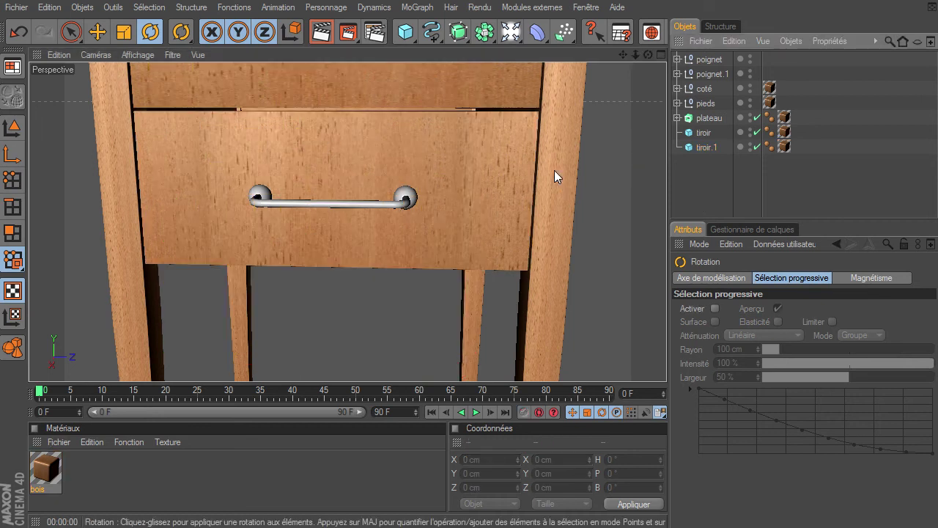
{"action": "left_click", "coordinate": [784, 147]}
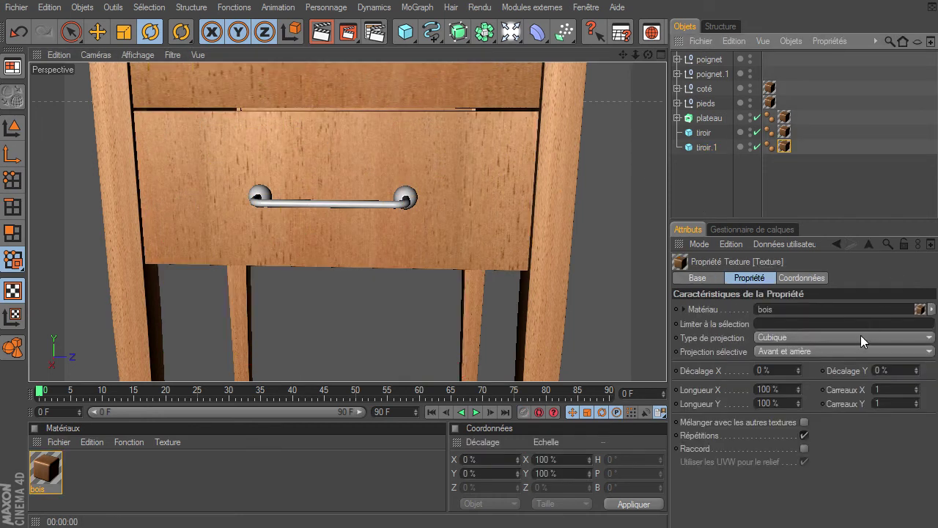
{"action": "left_click", "coordinate": [860, 337]}
{"action": "left_click", "coordinate": [813, 438]}
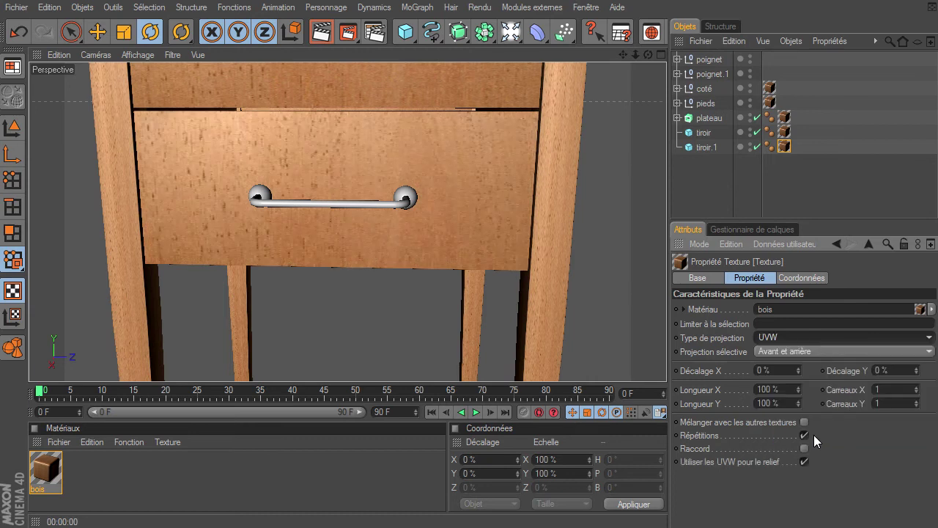
{"action": "left_click", "coordinate": [727, 172]}
Step: Zoom onto the tabletop, expand plateau to show its Rectangle profile, then reopen plateau's Attributs
{"action": "left_click_drag", "start_coordinate": [636, 55], "coordinate": [666, 363]}
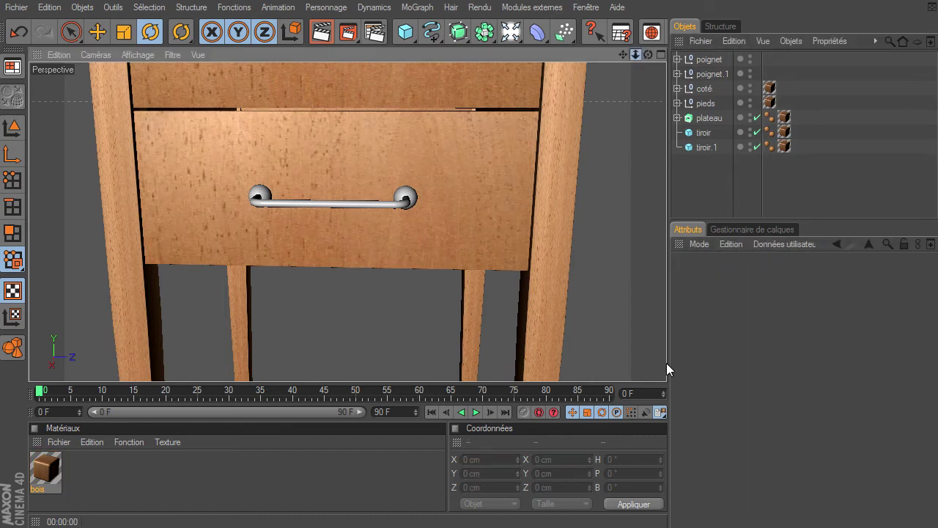
{"action": "mouse_move", "coordinate": [645, 55]}
{"action": "left_mouse_down"}
{"action": "mouse_move", "coordinate": [666, 352]}
{"action": "mouse_move", "coordinate": [657, 365]}
{"action": "mouse_move", "coordinate": [642, 58]}
{"action": "mouse_move", "coordinate": [666, 362]}
{"action": "mouse_move", "coordinate": [655, 378]}
{"action": "mouse_move", "coordinate": [666, 363]}
{"action": "left_mouse_up"}
{"action": "mouse_move", "coordinate": [641, 54]}
{"action": "left_mouse_down"}
{"action": "mouse_move", "coordinate": [686, 367]}
{"action": "mouse_move", "coordinate": [670, 370]}
{"action": "left_mouse_up"}
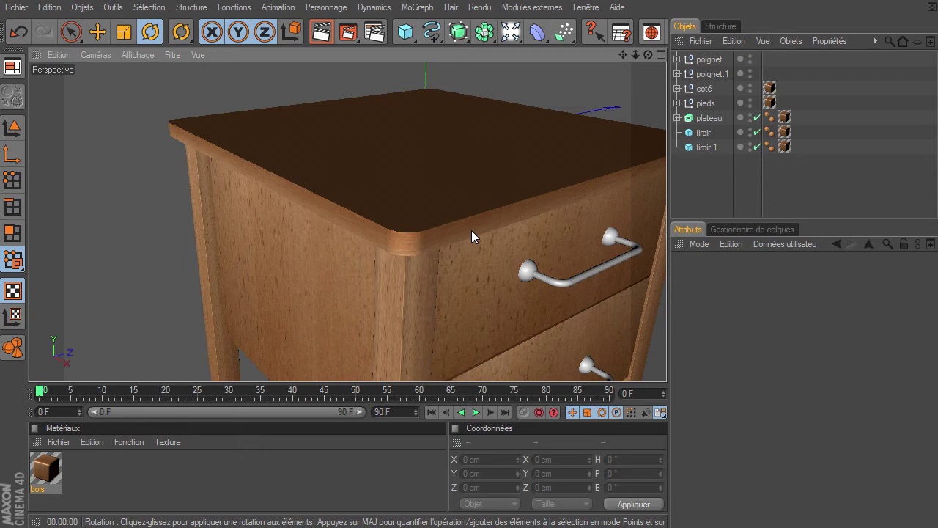
{"action": "left_click", "coordinate": [694, 120]}
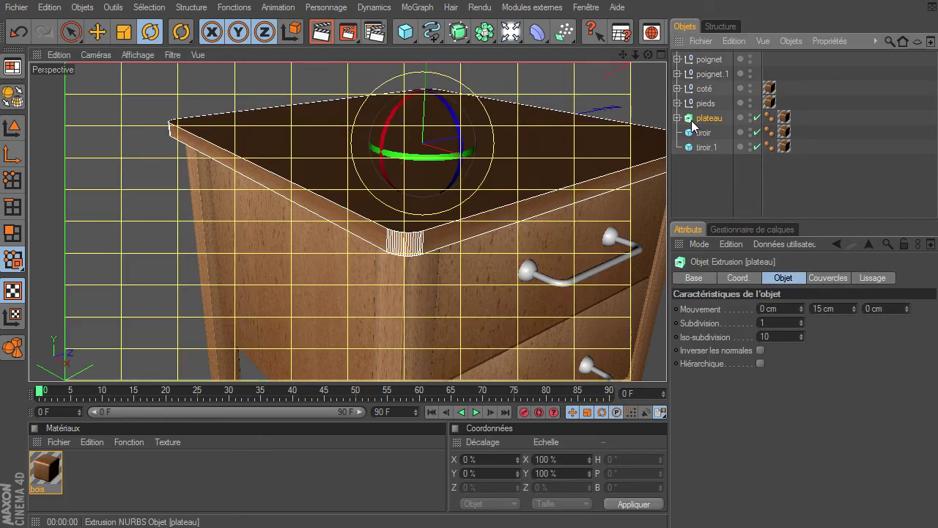
{"action": "left_click", "coordinate": [678, 118]}
{"action": "left_click", "coordinate": [724, 134]}
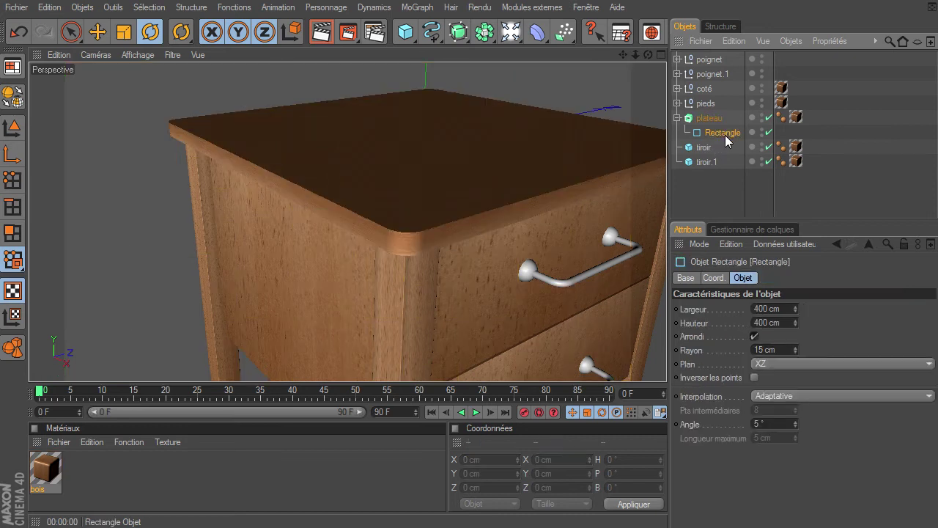
{"action": "left_click", "coordinate": [718, 230]}
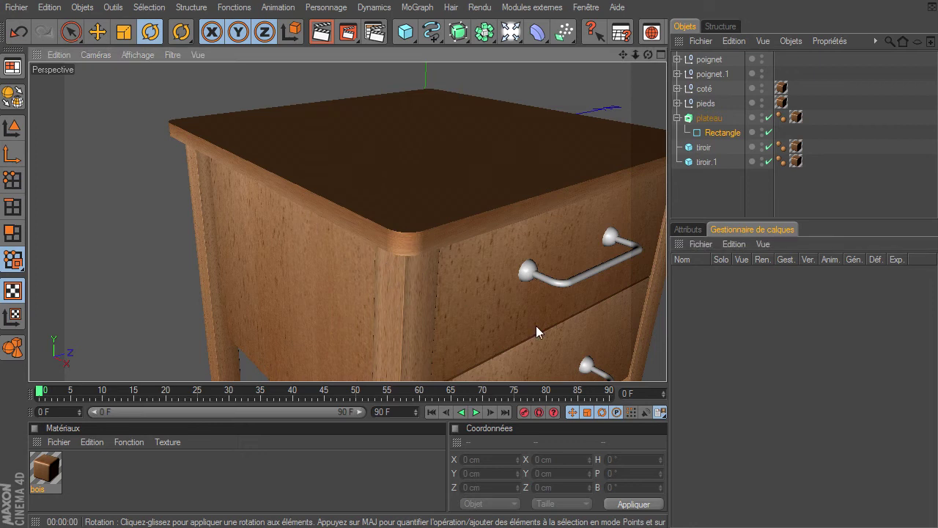
{"action": "left_click", "coordinate": [708, 118]}
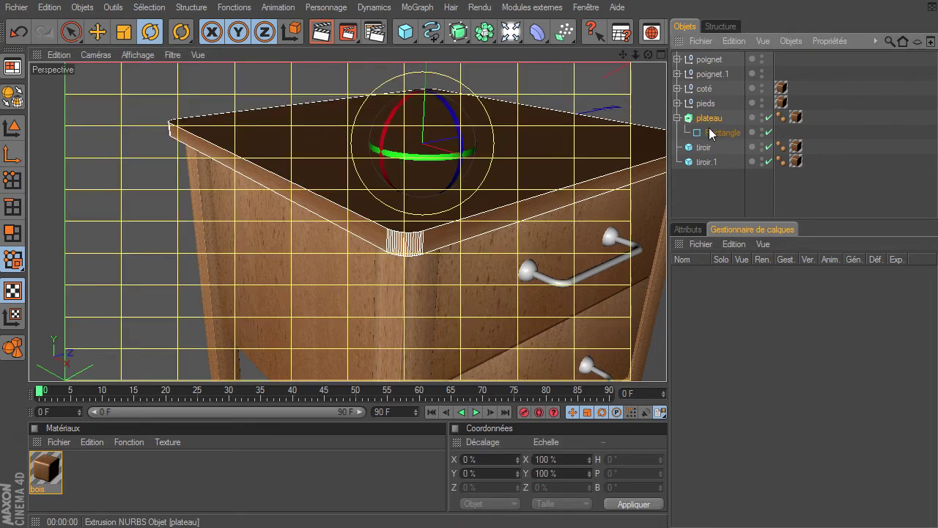
{"action": "left_click", "coordinate": [697, 230]}
Step: Remove plateau's start and end caps and orbit to inspect the hollow top
{"action": "left_click", "coordinate": [845, 280]}
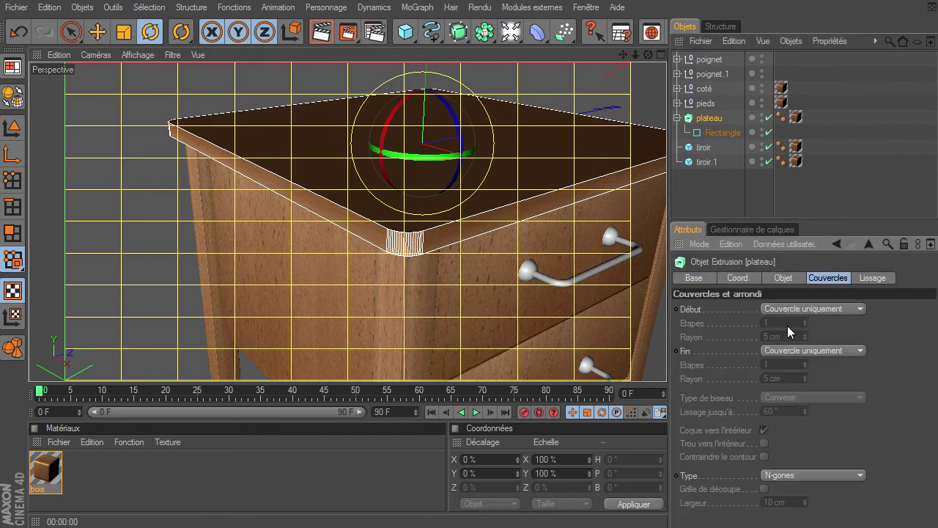
{"action": "left_click", "coordinate": [826, 307]}
{"action": "left_click", "coordinate": [826, 325]}
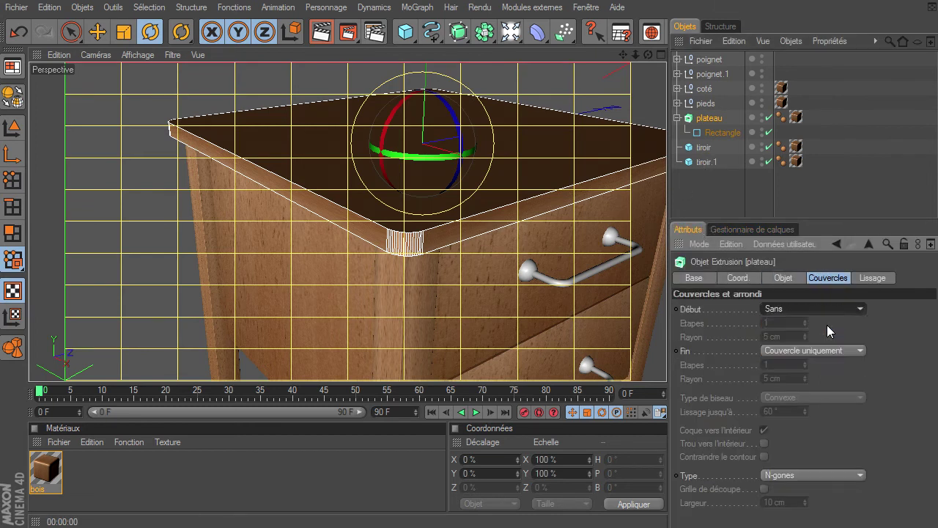
{"action": "left_click", "coordinate": [842, 351]}
{"action": "left_click", "coordinate": [838, 367]}
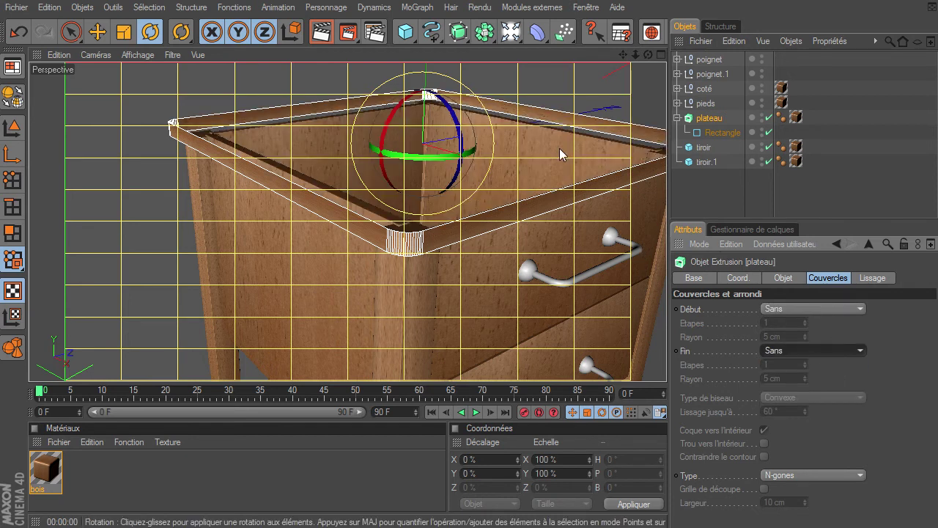
{"action": "left_click", "coordinate": [704, 187]}
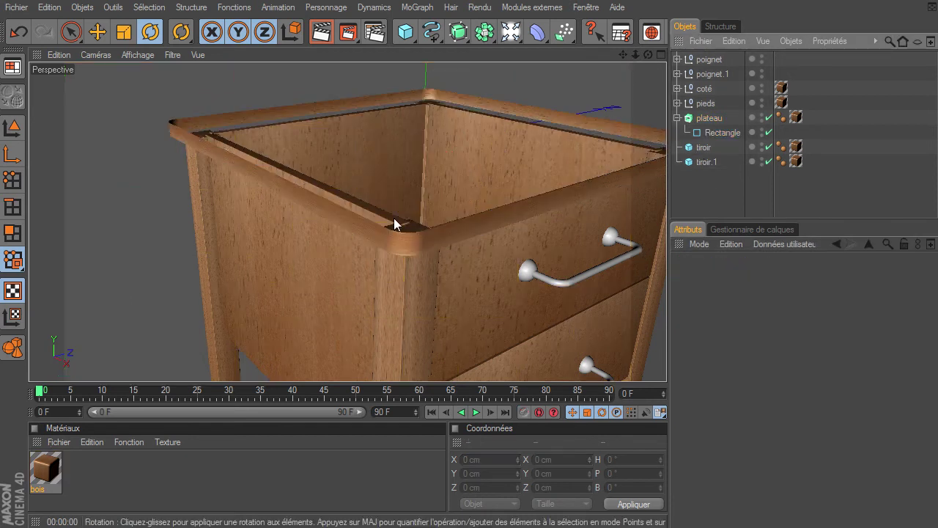
{"action": "left_click", "coordinate": [12, 128]}
{"action": "mouse_move", "coordinate": [647, 55]}
{"action": "left_mouse_down"}
{"action": "mouse_move", "coordinate": [669, 358]}
{"action": "mouse_move", "coordinate": [656, 371]}
{"action": "mouse_move", "coordinate": [672, 361]}
{"action": "left_mouse_up"}
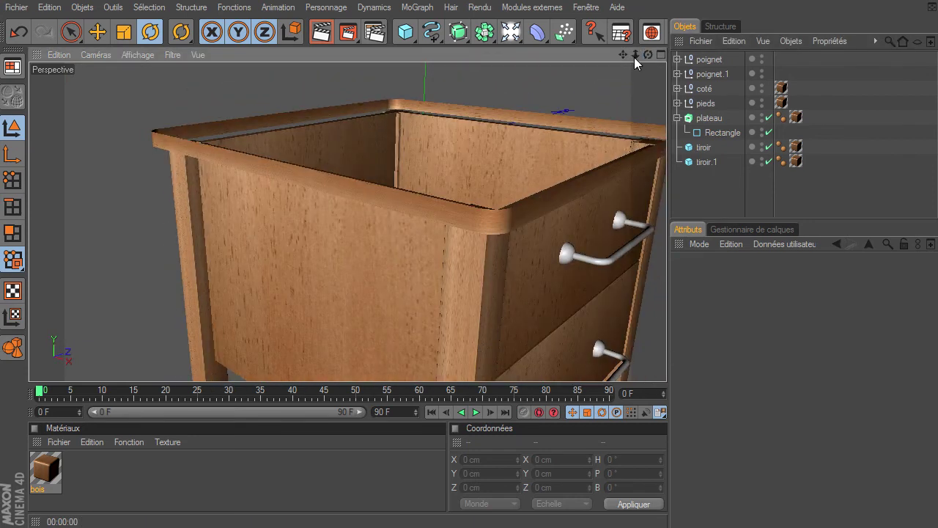
Step: Set both plateau's Début and Fin caps to Couvercle et biseau
{"action": "left_click", "coordinate": [702, 122]}
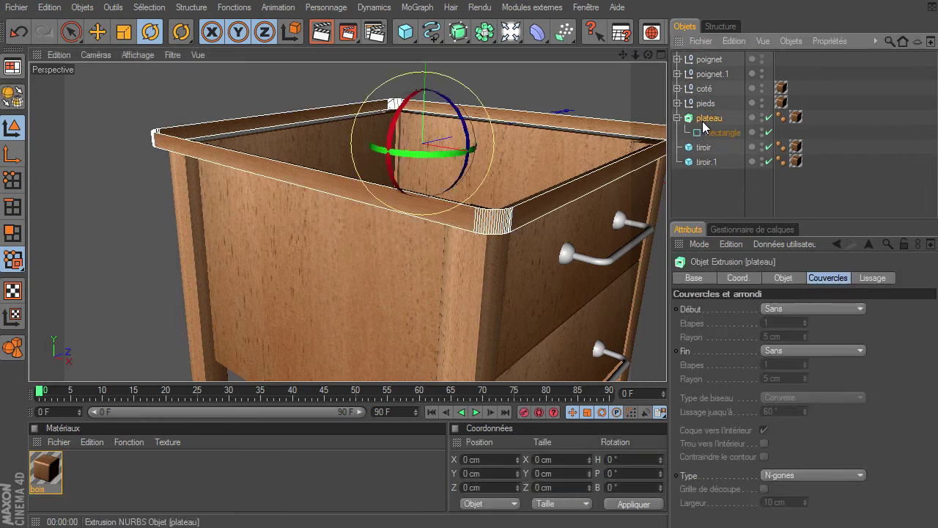
{"action": "left_click", "coordinate": [769, 309]}
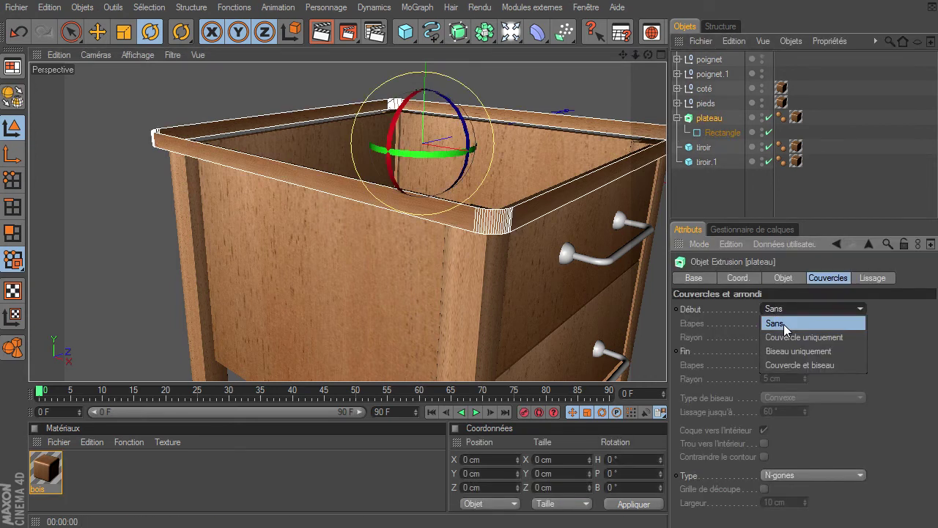
{"action": "left_click", "coordinate": [795, 365]}
{"action": "left_click", "coordinate": [812, 399]}
{"action": "left_click", "coordinate": [814, 379]}
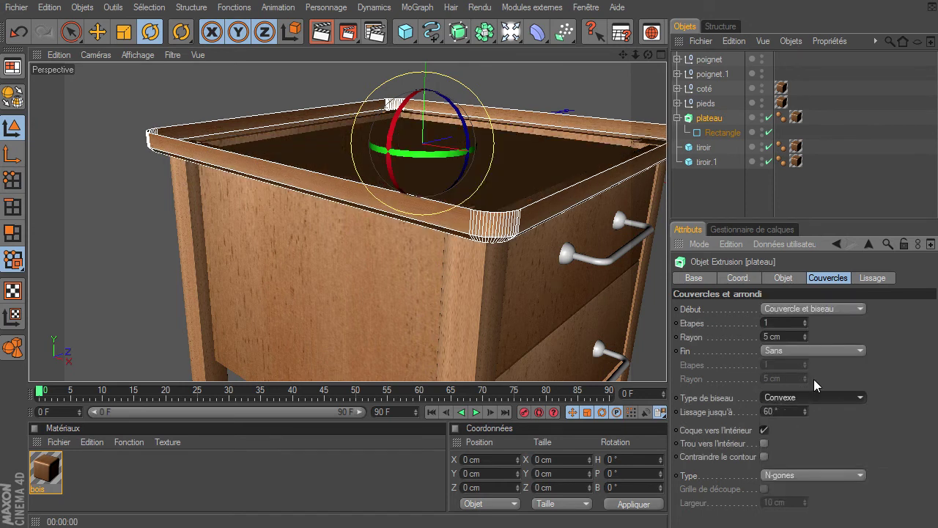
{"action": "left_click", "coordinate": [816, 350]}
{"action": "left_click", "coordinate": [822, 408]}
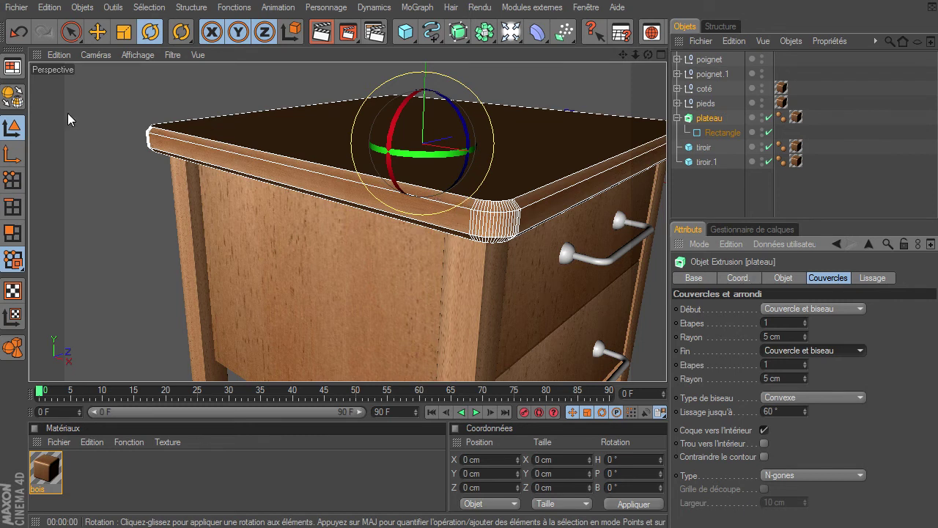
{"action": "left_click", "coordinate": [68, 34]}
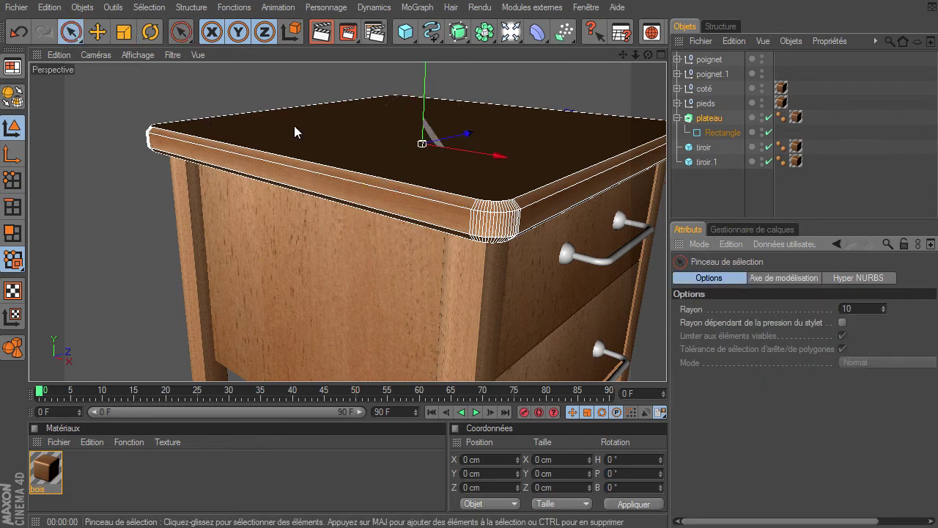
Step: Give both bevels a 0.5 cm radius and 3 steps, then deselect and orbit
{"action": "left_click", "coordinate": [707, 118]}
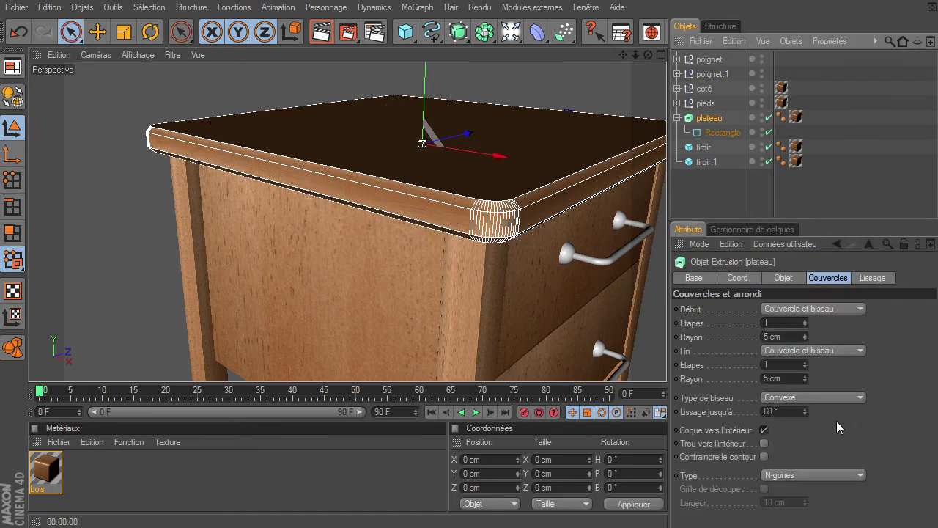
{"action": "left_click", "coordinate": [795, 379]}
{"action": "type", "text": "0.5"}
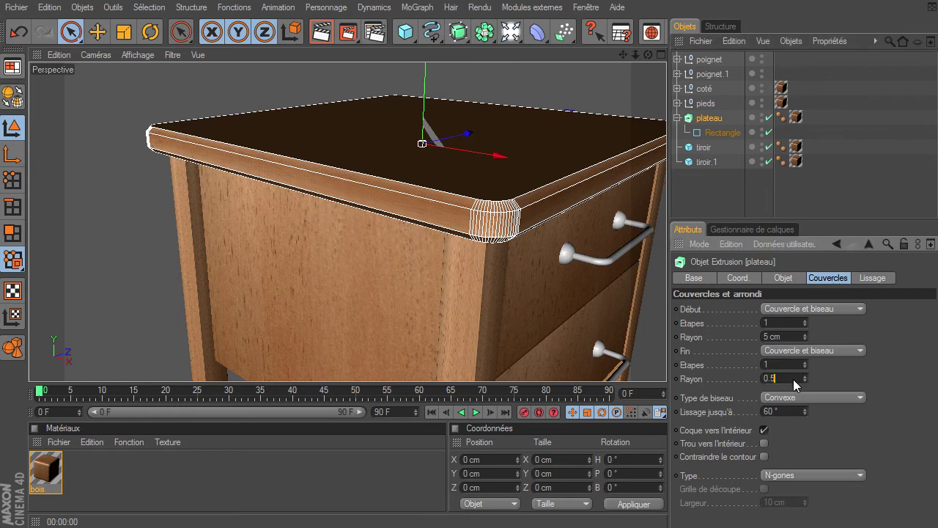
{"action": "key", "text": "Return"}
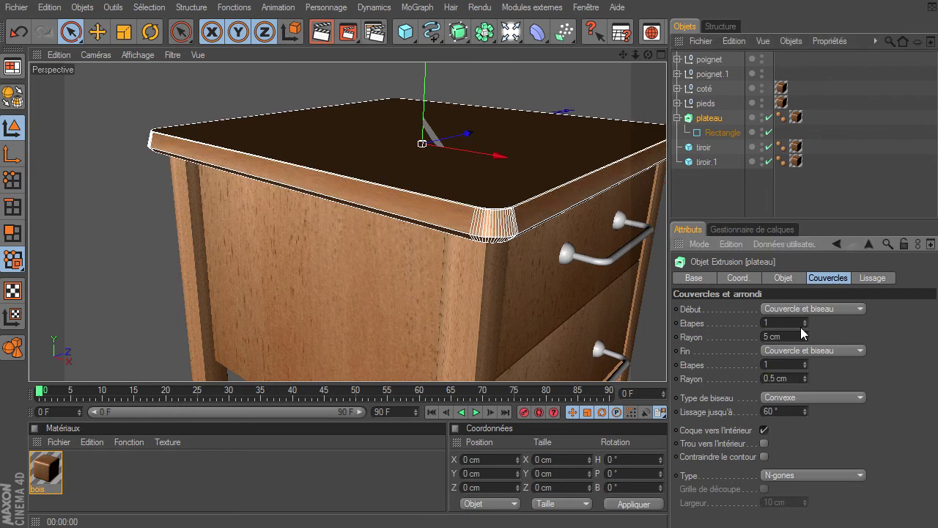
{"action": "left_click", "coordinate": [797, 338]}
{"action": "type", "text": "0.5"}
{"action": "left_click", "coordinate": [799, 324]}
{"action": "type", "text": "3"}
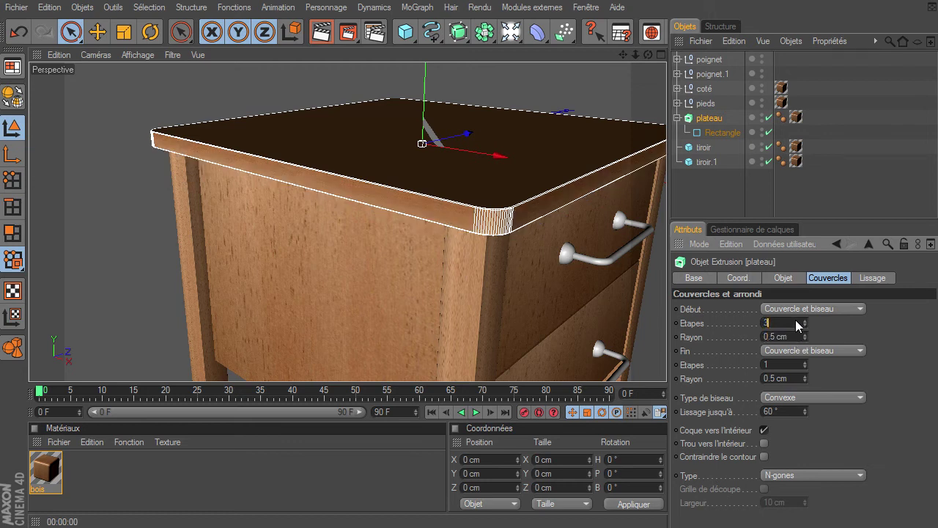
{"action": "left_click", "coordinate": [772, 364]}
{"action": "type", "text": "3"}
{"action": "left_click", "coordinate": [716, 188]}
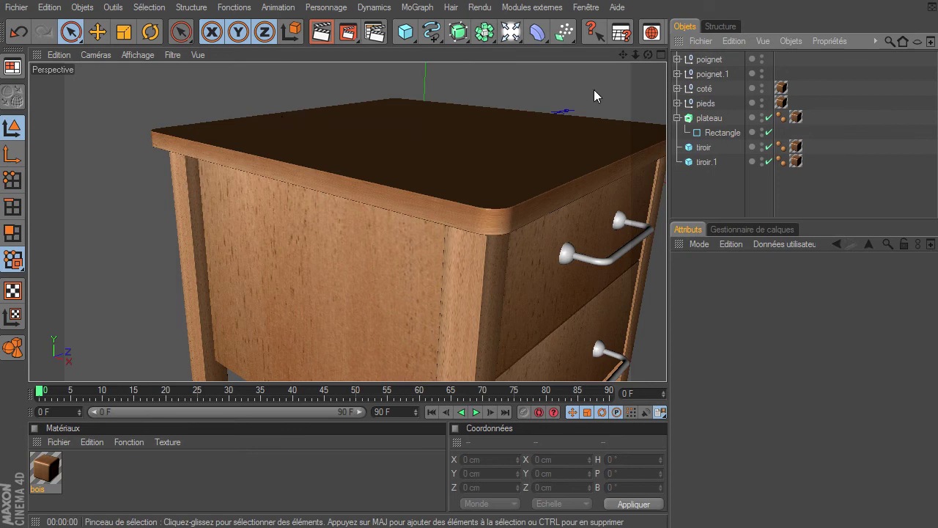
{"action": "mouse_move", "coordinate": [648, 54]}
{"action": "left_mouse_down"}
{"action": "mouse_move", "coordinate": [668, 365]}
{"action": "mouse_move", "coordinate": [627, 56]}
{"action": "left_mouse_up"}
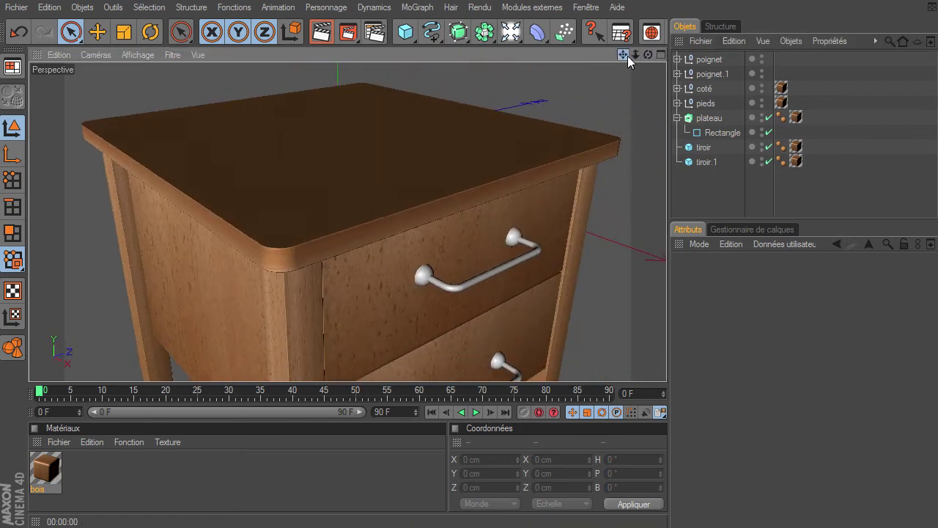
Step: Make plateau editable and expand Arrondi 1 and Arrondi 2 to reveal their lids
{"action": "left_click", "coordinate": [708, 120]}
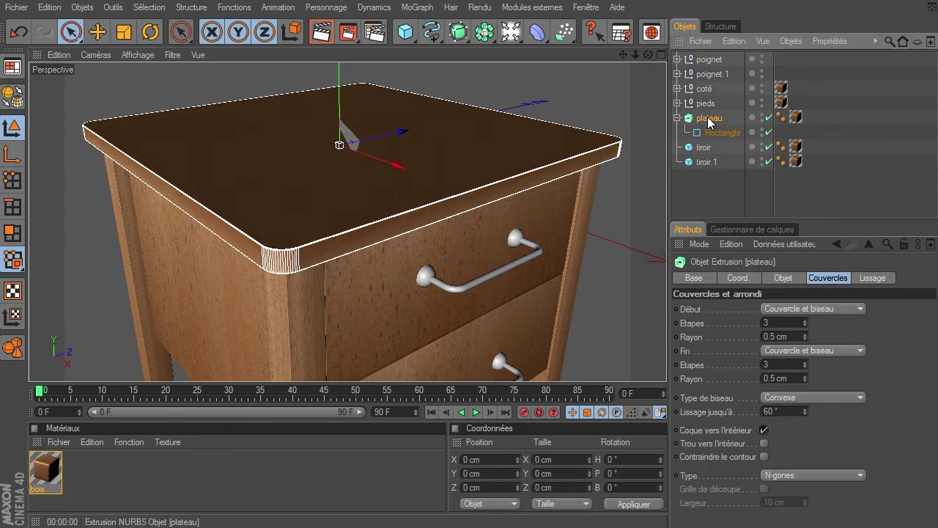
{"action": "left_click", "coordinate": [13, 97]}
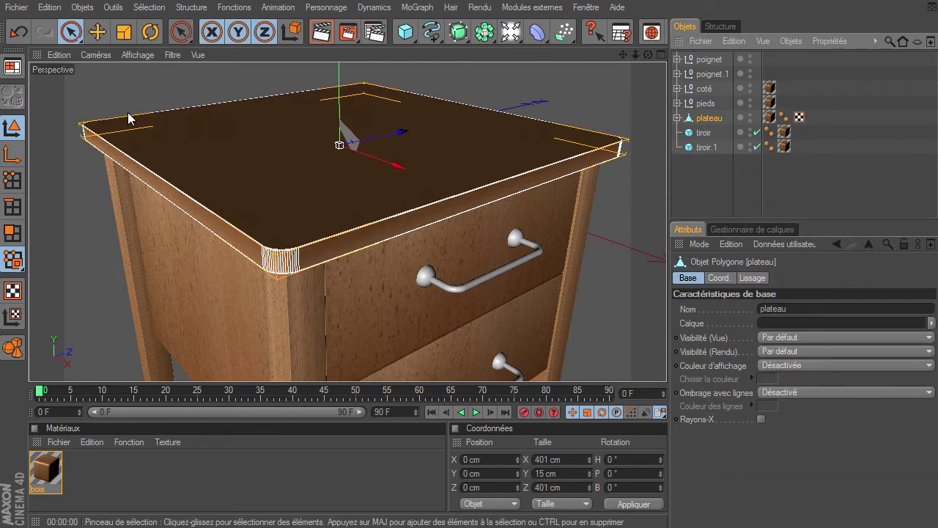
{"action": "left_click", "coordinate": [677, 117]}
{"action": "left_click", "coordinate": [718, 133]}
{"action": "left_click", "coordinate": [715, 147]}
{"action": "left_click", "coordinate": [685, 148]}
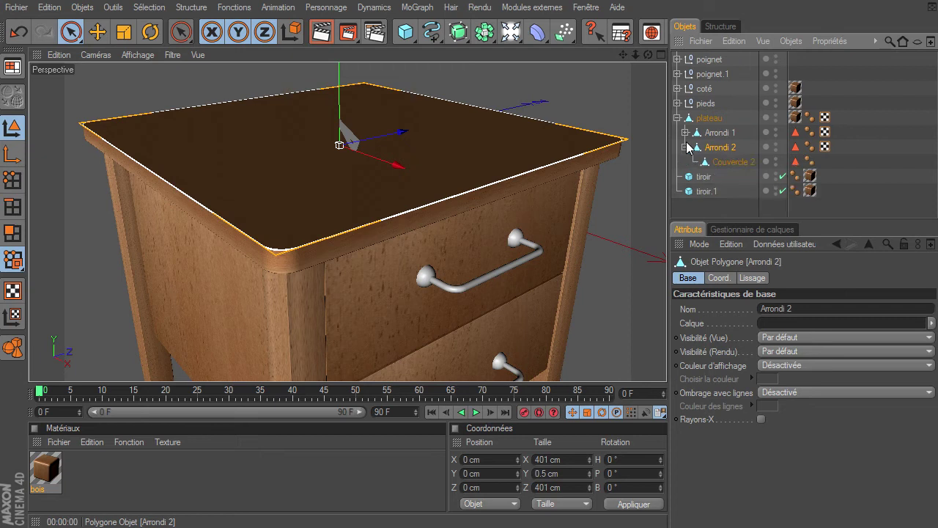
{"action": "left_click", "coordinate": [685, 133]}
{"action": "left_click", "coordinate": [705, 118]}
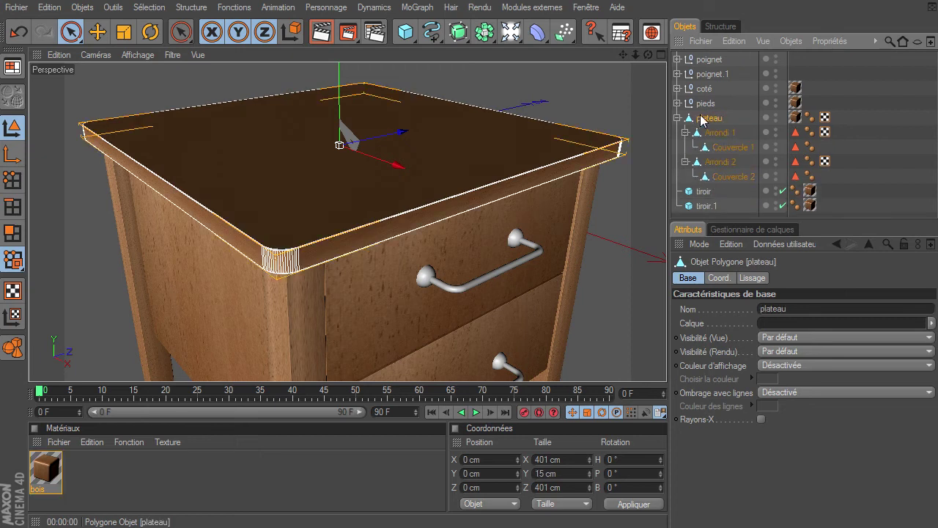
Step: Test-lift the Couvercle 2 lid, undo it, and select plateau with all its parts
{"action": "left_click", "coordinate": [743, 178]}
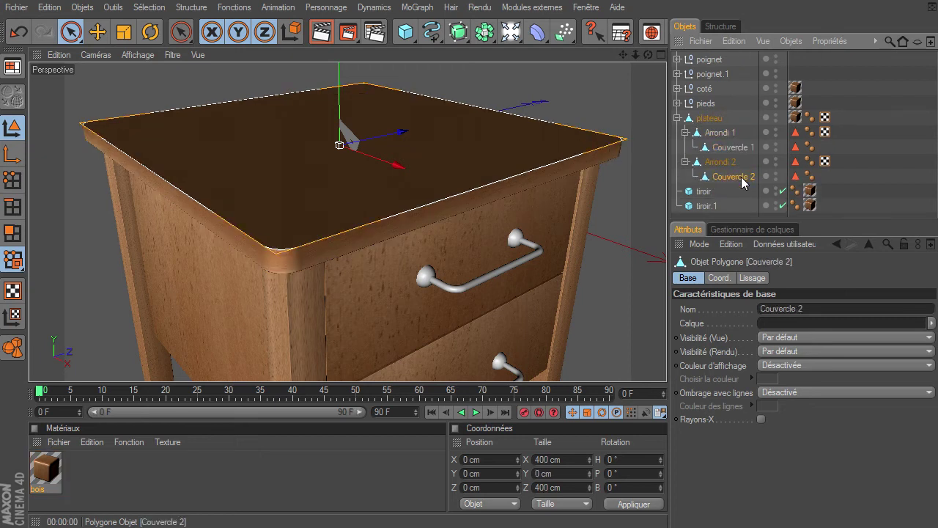
{"action": "left_click_drag", "start_coordinate": [350, 90], "coordinate": [666, 366]}
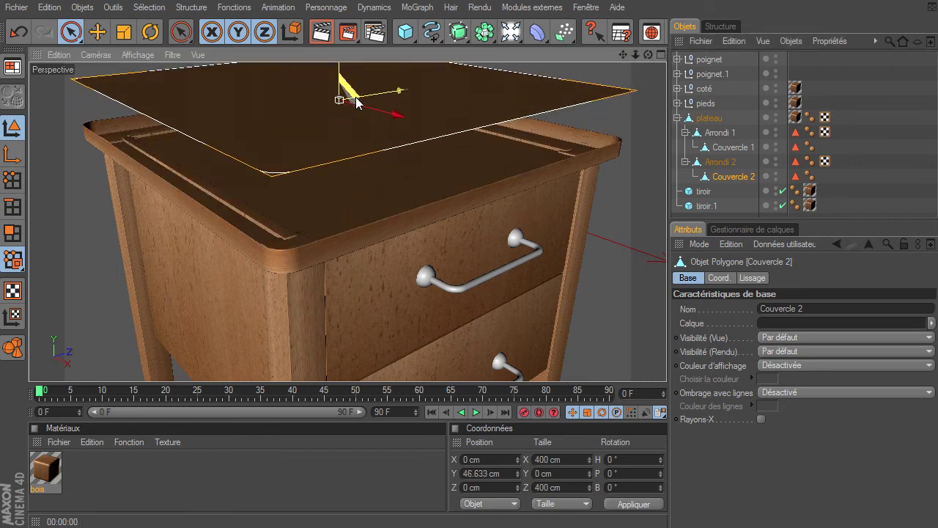
{"action": "key", "text": "ctrl+z"}
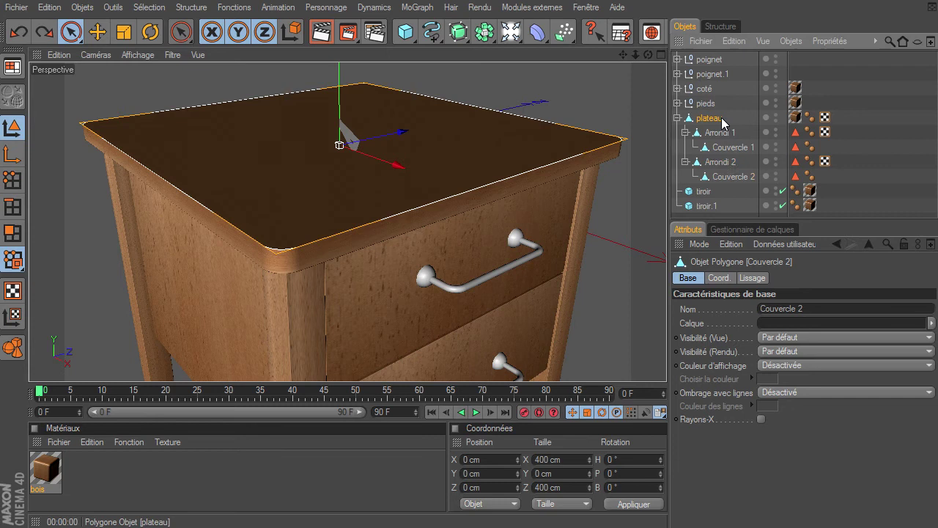
{"action": "left_click", "coordinate": [714, 133]}
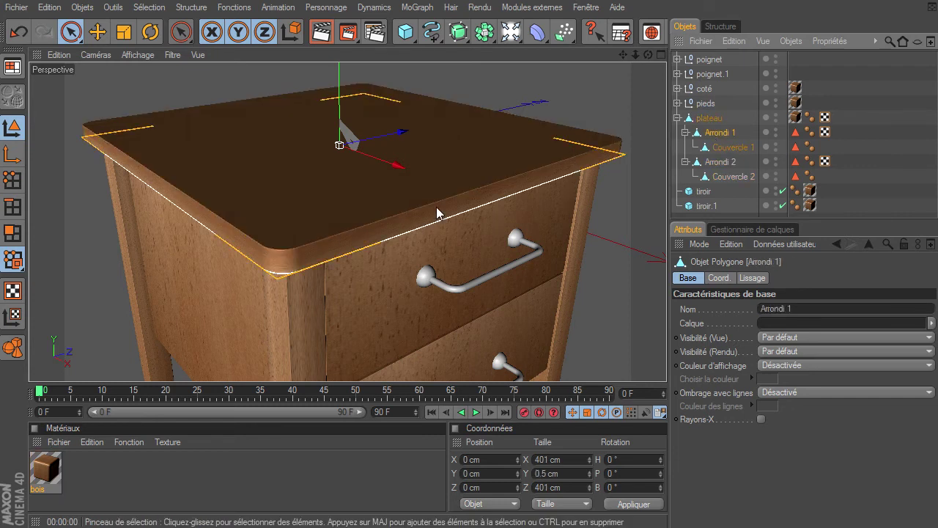
{"action": "left_click", "coordinate": [723, 147]}
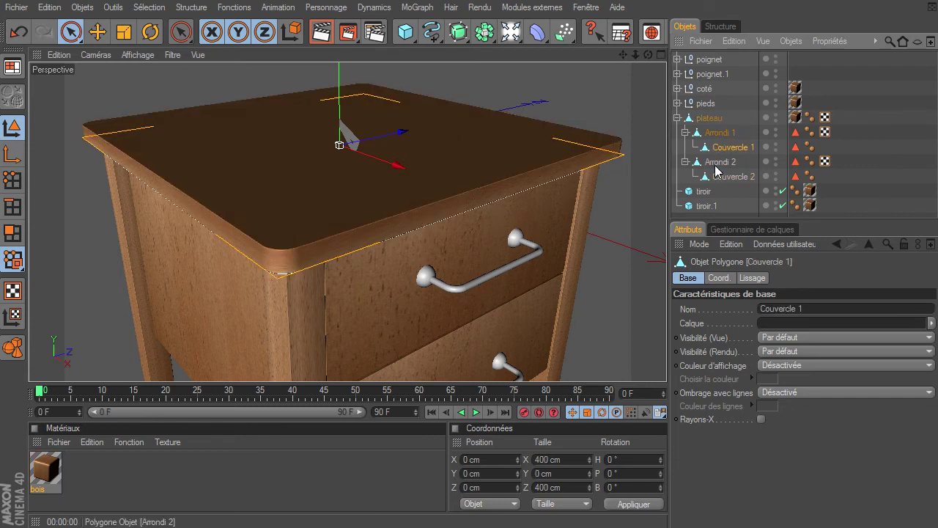
{"action": "left_click", "coordinate": [715, 163]}
{"action": "left_click", "coordinate": [725, 176]}
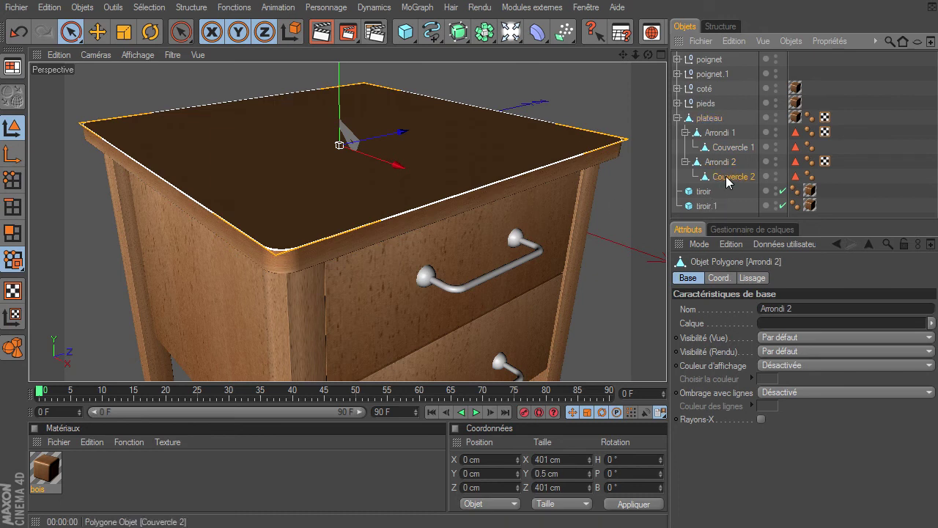
{"action": "left_click", "coordinate": [717, 119], "text": "shift"}
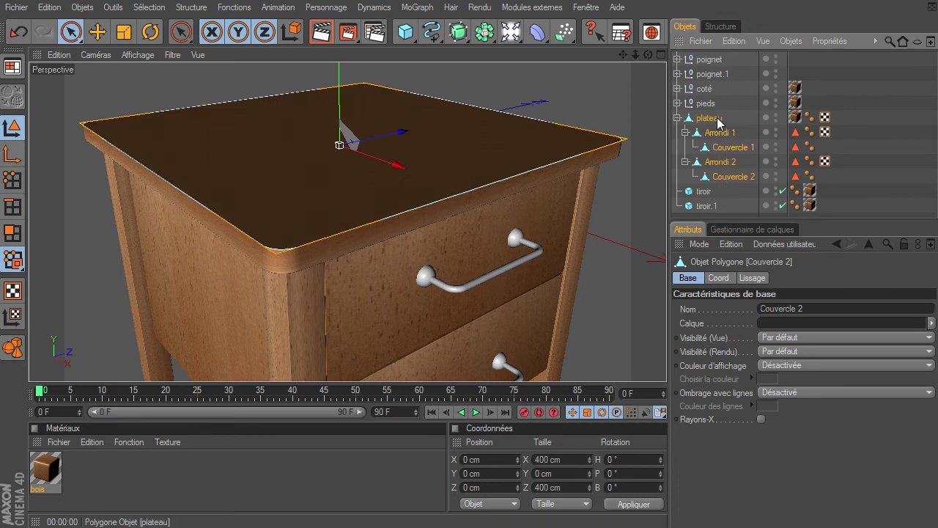
Step: Connect+Delete the tabletop parts into plateau.1, then optimise its polygons at 0.01 cm tolerance
{"action": "right_click", "coordinate": [719, 124]}
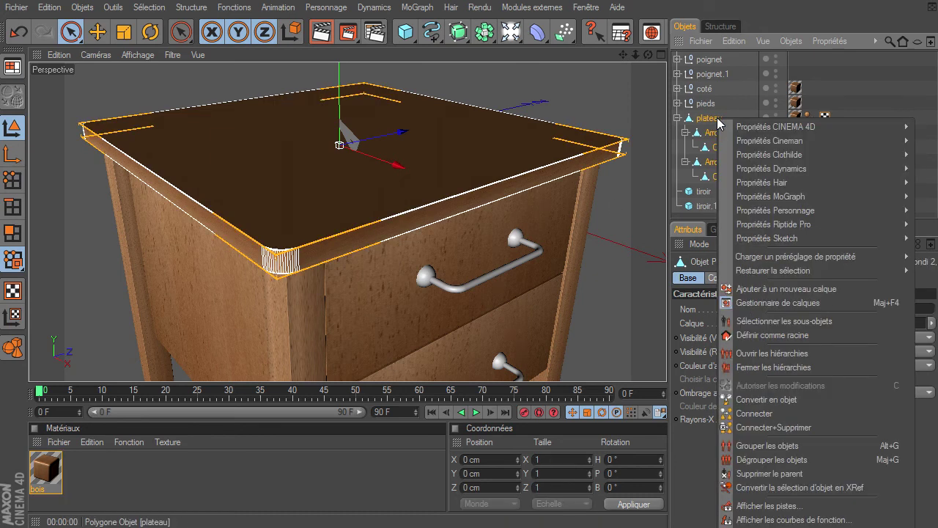
{"action": "left_click", "coordinate": [765, 427]}
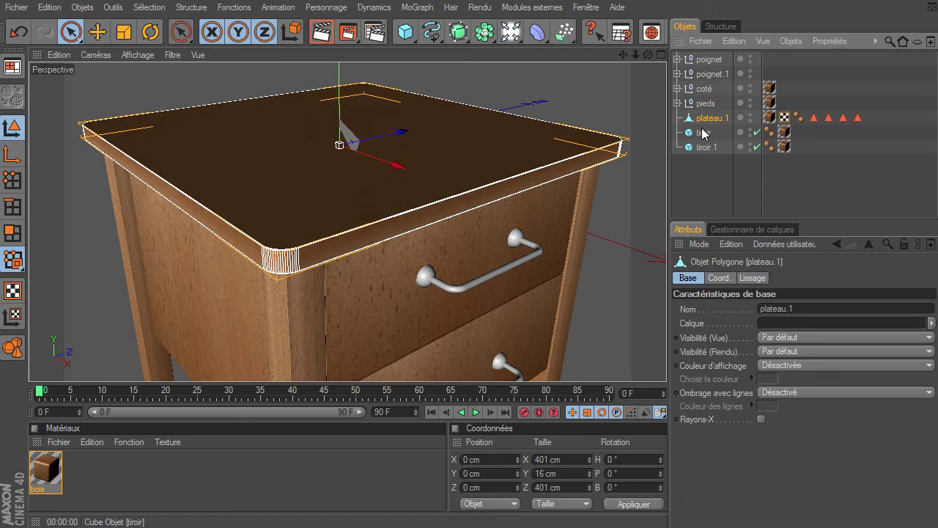
{"action": "left_click", "coordinate": [12, 180]}
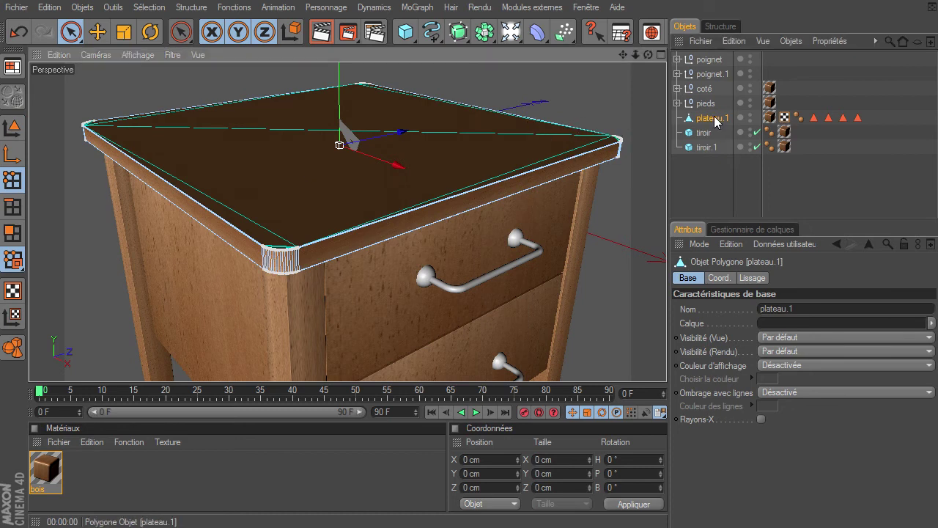
{"action": "right_click", "coordinate": [371, 155]}
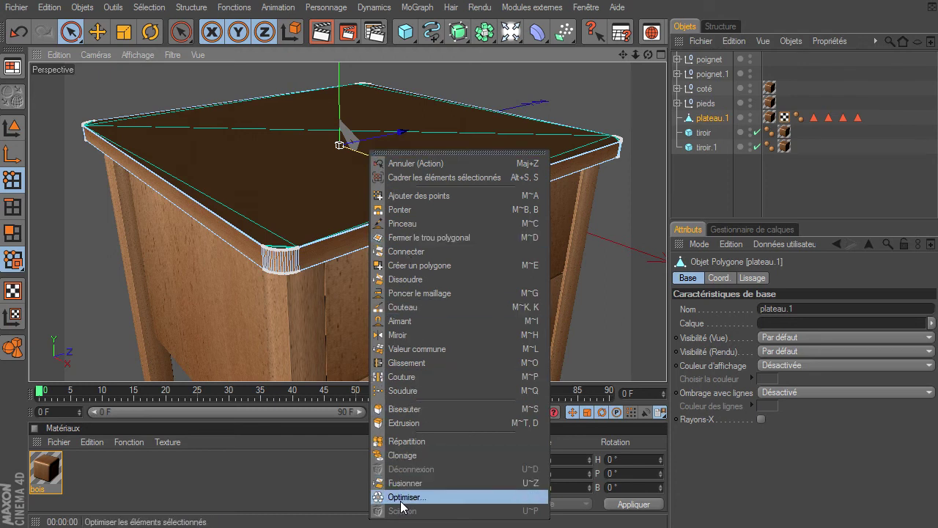
{"action": "left_click", "coordinate": [401, 497]}
{"action": "left_click_drag", "start_coordinate": [413, 469], "coordinate": [402, 238]}
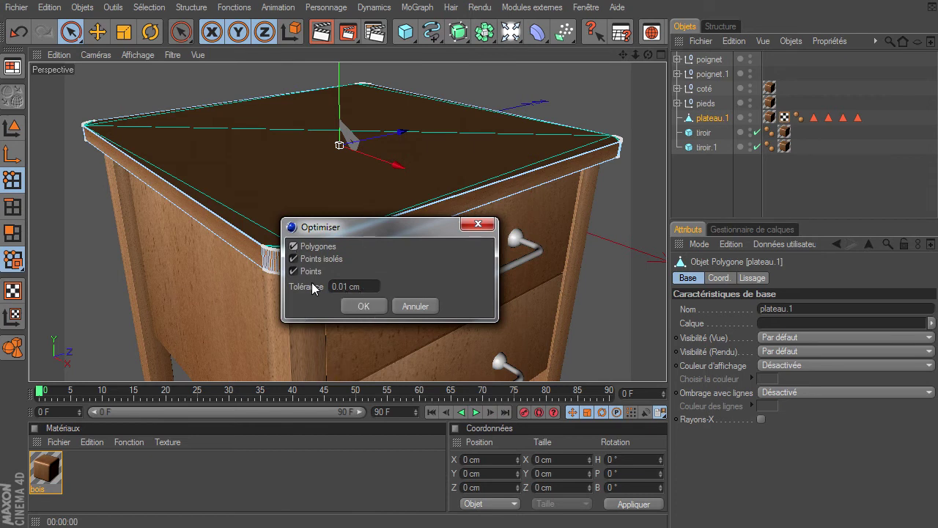
{"action": "left_click", "coordinate": [377, 307]}
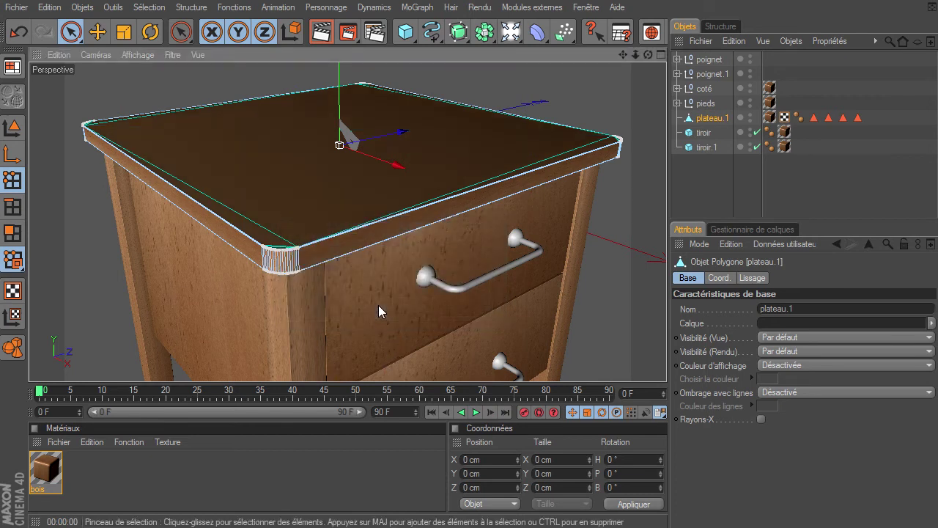
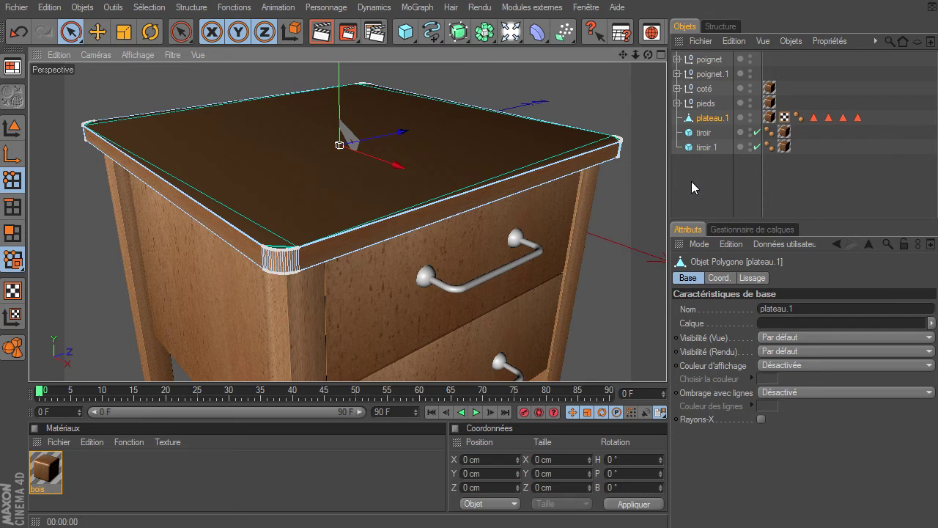
Step: Hide the n-gon lines using the viewport display filter
{"action": "left_click", "coordinate": [172, 55]}
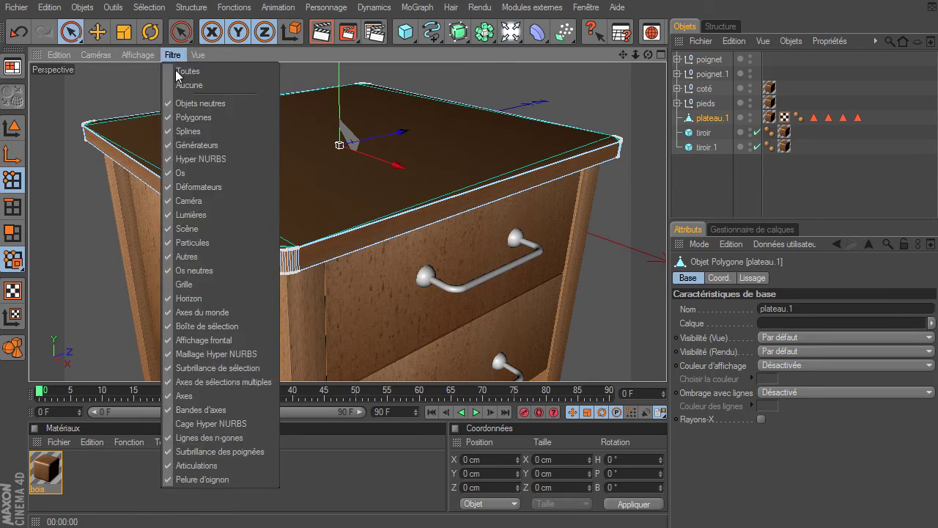
{"action": "left_click", "coordinate": [250, 438]}
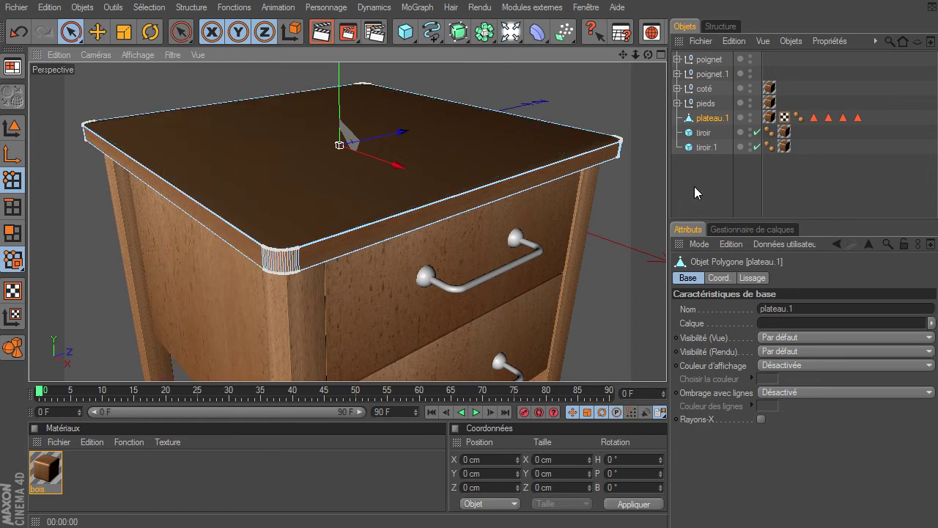
{"action": "left_click", "coordinate": [698, 181]}
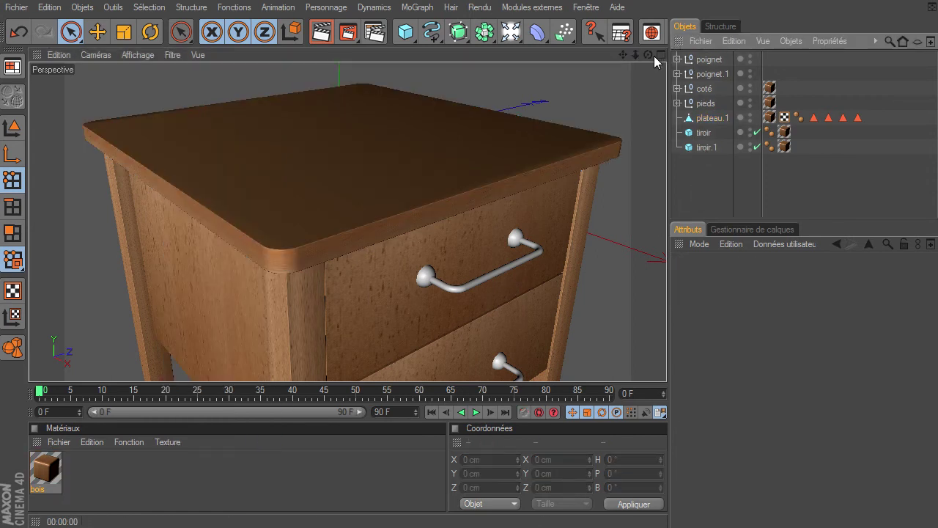
{"action": "left_click_drag", "start_coordinate": [648, 56], "coordinate": [661, 368]}
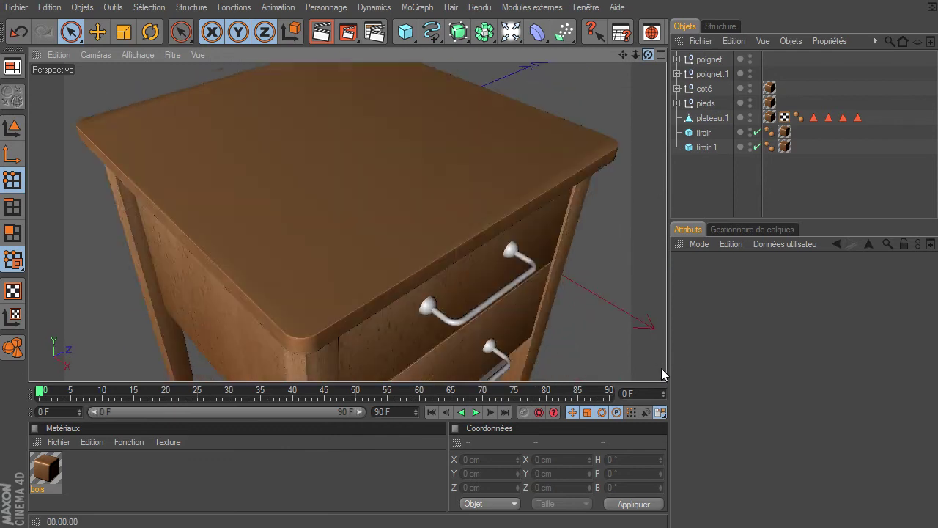
Step: Delete plateau.1's texture tag and its four polygon-selection tags
{"action": "left_click", "coordinate": [705, 118]}
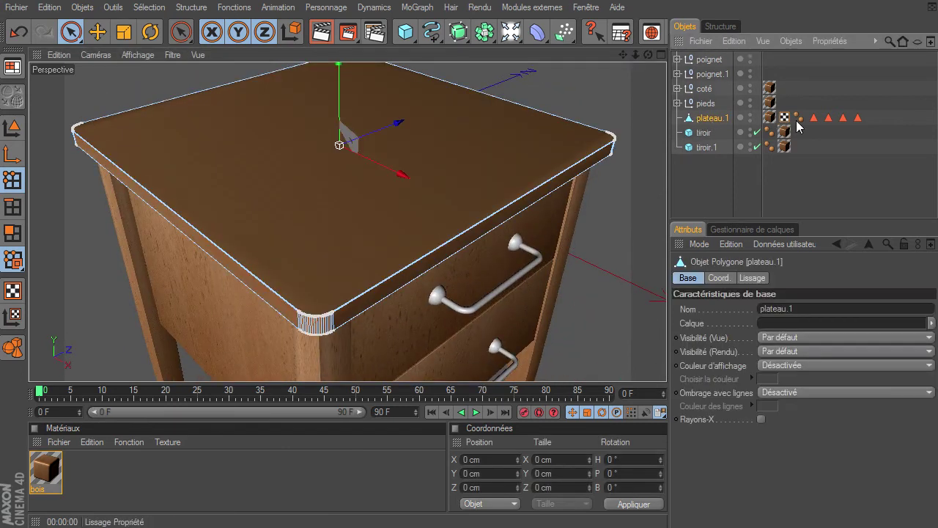
{"action": "left_click", "coordinate": [771, 118]}
{"action": "key", "text": "Delete"}
{"action": "left_click", "coordinate": [798, 117]}
{"action": "key", "text": "Delete"}
{"action": "left_click", "coordinate": [799, 117]}
{"action": "key", "text": "Delete"}
{"action": "left_click", "coordinate": [798, 118]}
{"action": "key", "text": "Delete"}
{"action": "left_click", "coordinate": [798, 117]}
{"action": "key", "text": "Delete"}
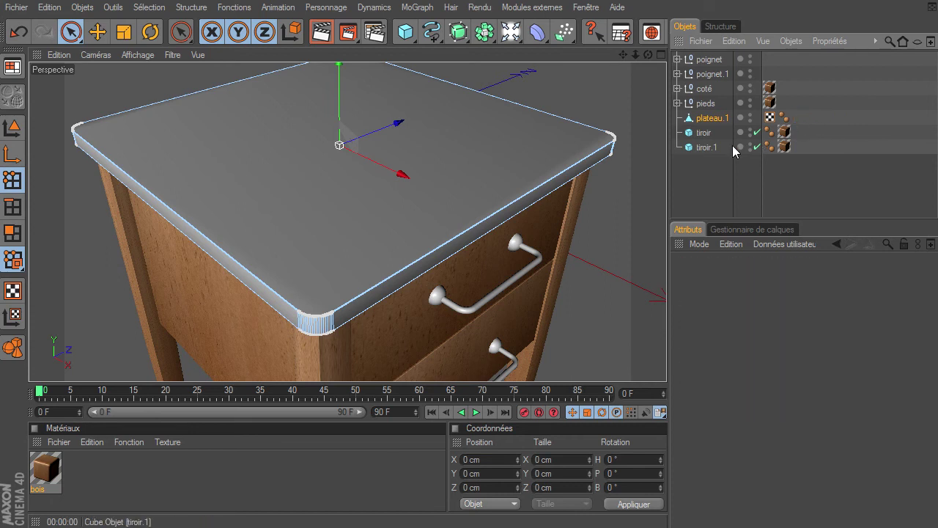
Step: Drag the bois material onto plateau.1 and set its projection type to Cubique
{"action": "left_click", "coordinate": [57, 471]}
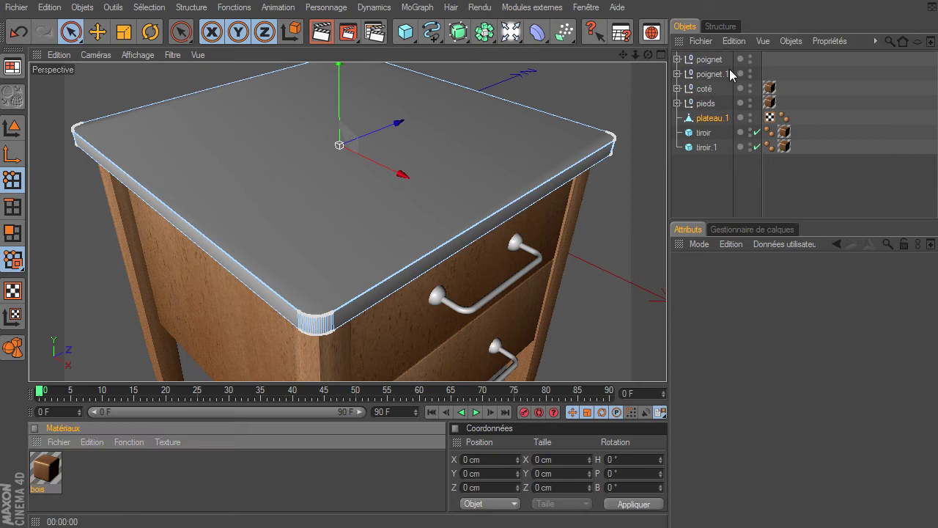
{"action": "left_click_drag", "start_coordinate": [731, 74], "coordinate": [715, 124]}
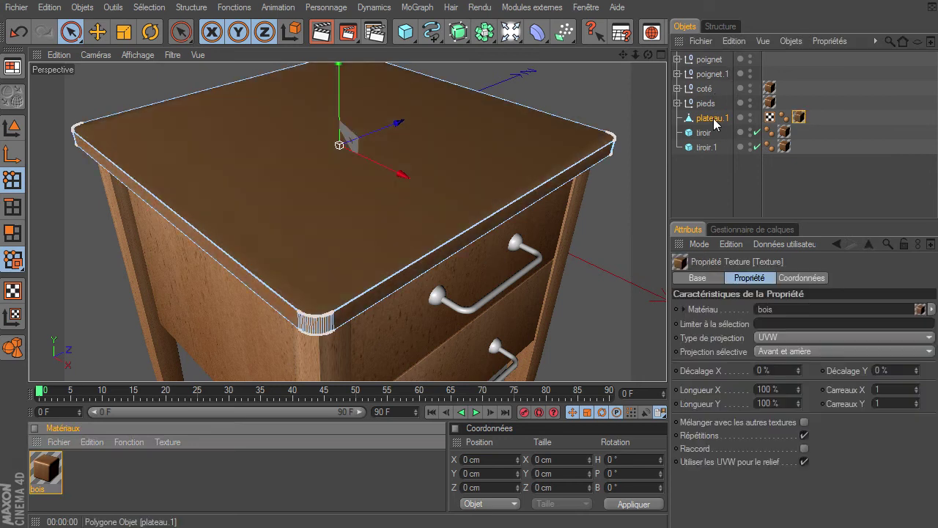
{"action": "left_click", "coordinate": [799, 117]}
{"action": "left_click", "coordinate": [820, 341]}
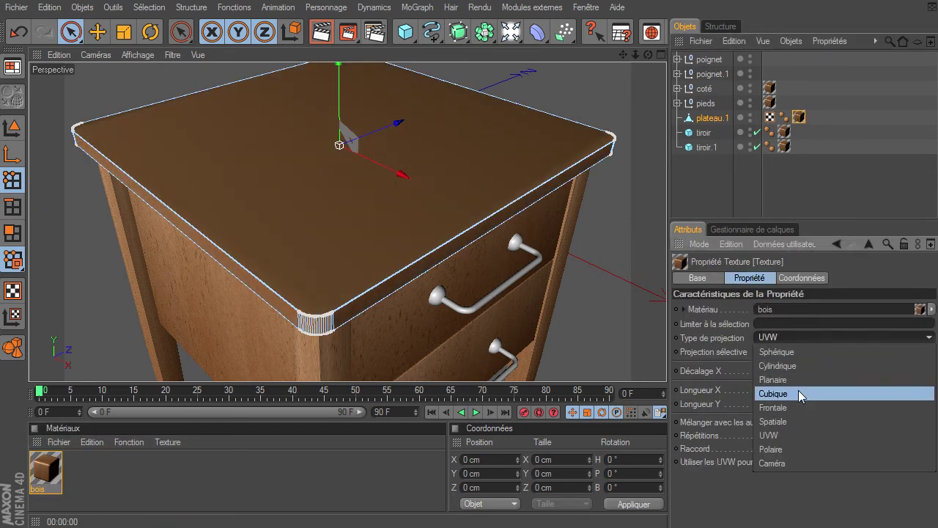
{"action": "left_click", "coordinate": [798, 390]}
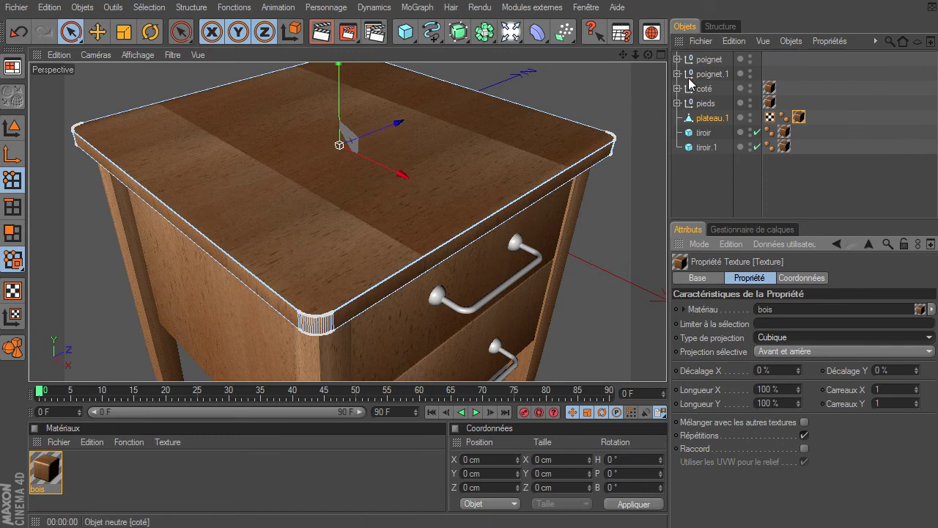
{"action": "left_click_drag", "start_coordinate": [648, 55], "coordinate": [651, 60]}
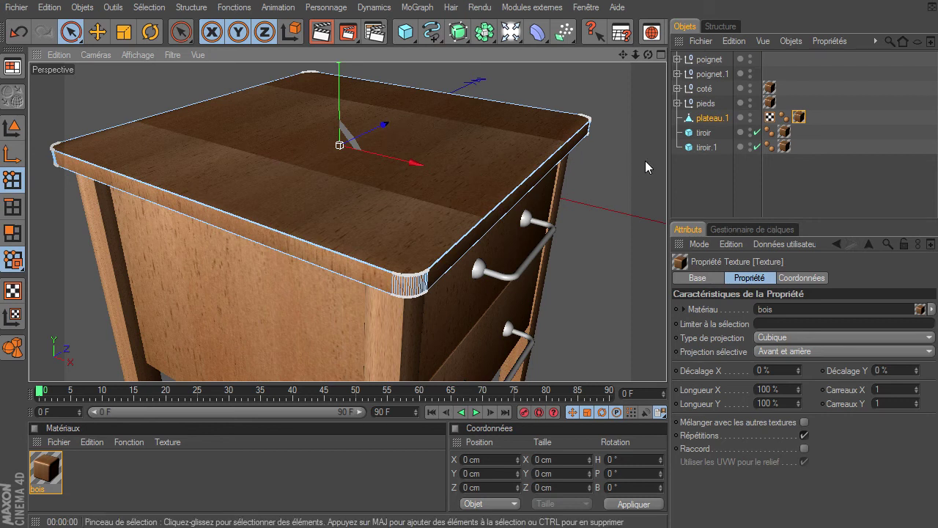
Step: Enable Raccord seamless tiling on the wood texture, comparing renders with it off and on
{"action": "left_click", "coordinate": [805, 448]}
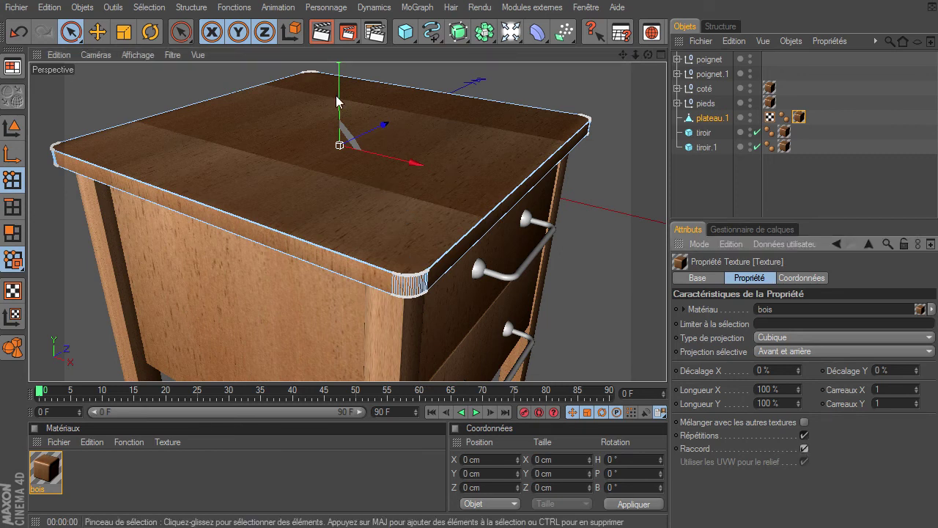
{"action": "key", "text": "ctrl+r"}
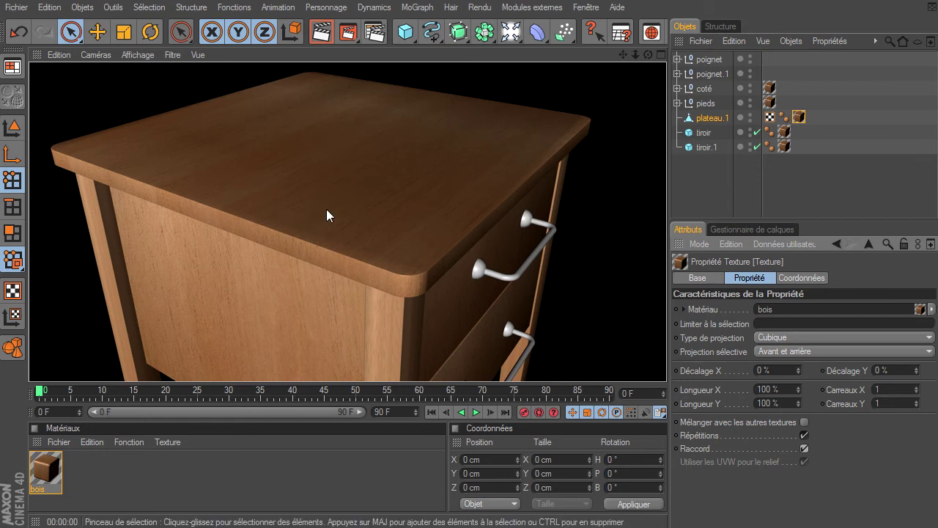
{"action": "left_click", "coordinate": [804, 448]}
{"action": "left_click", "coordinate": [321, 32]}
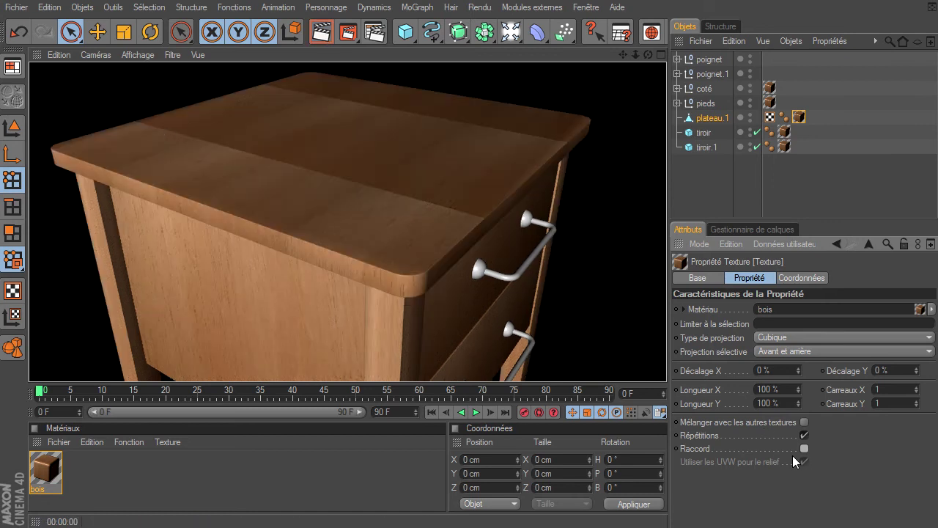
{"action": "left_click", "coordinate": [804, 448]}
{"action": "left_click", "coordinate": [321, 32]}
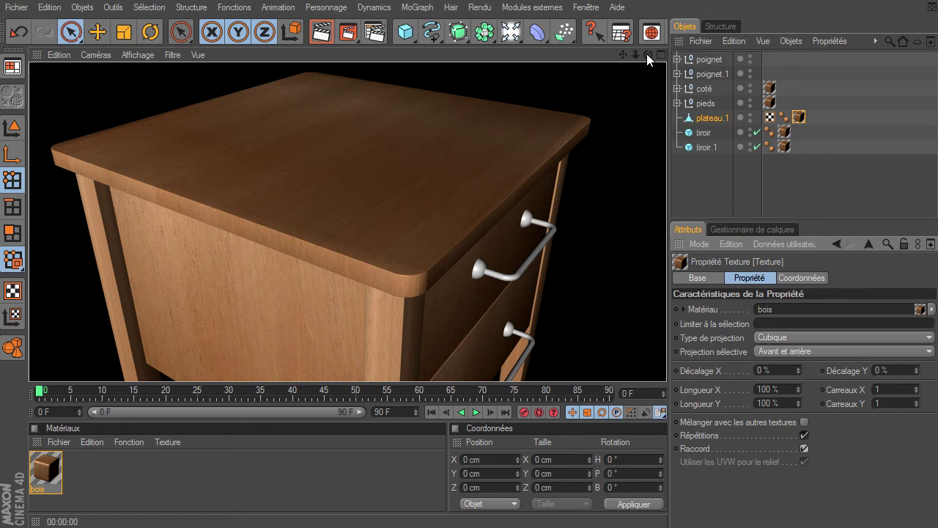
Step: Render the top and front drawer from a new angle, then return to the side view
{"action": "left_click_drag", "start_coordinate": [647, 55], "coordinate": [275, 159]}
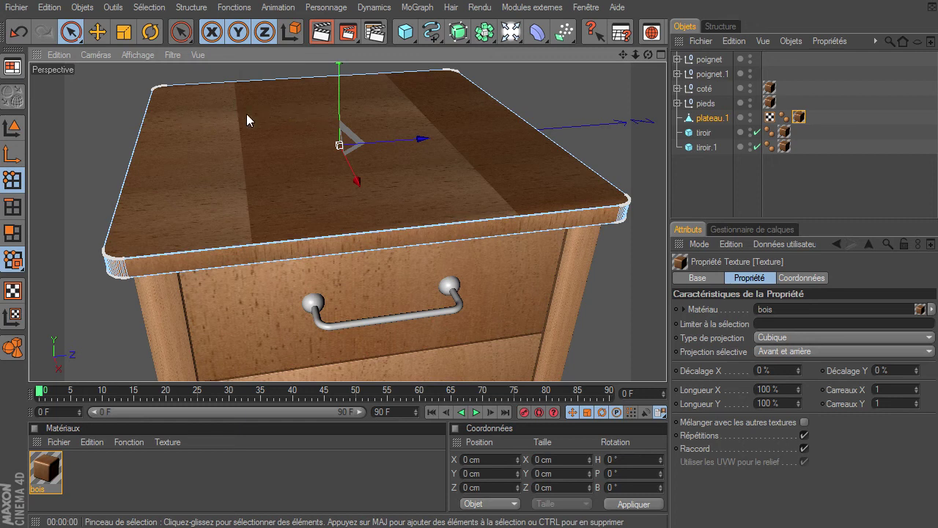
{"action": "left_click", "coordinate": [321, 31]}
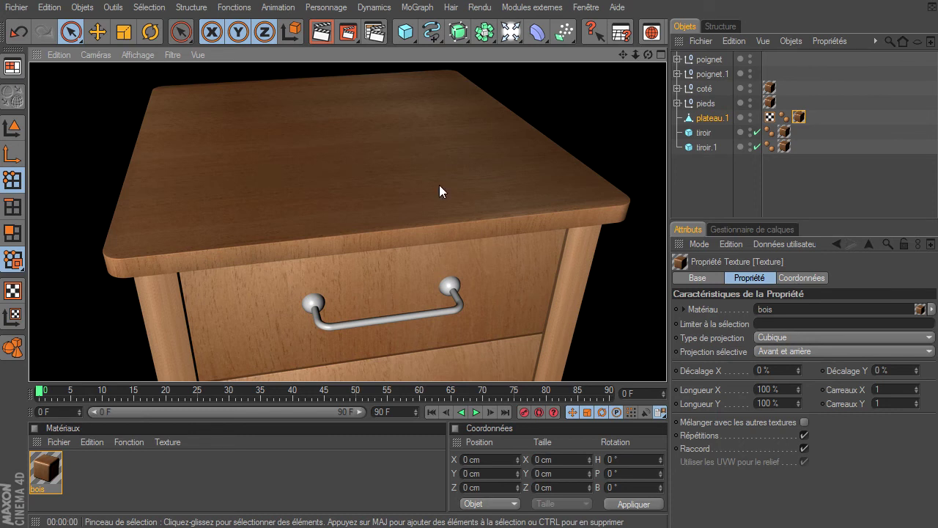
{"action": "mouse_move", "coordinate": [648, 56]}
{"action": "left_mouse_down"}
{"action": "mouse_move", "coordinate": [659, 371]}
{"action": "mouse_move", "coordinate": [666, 363]}
{"action": "left_mouse_up"}
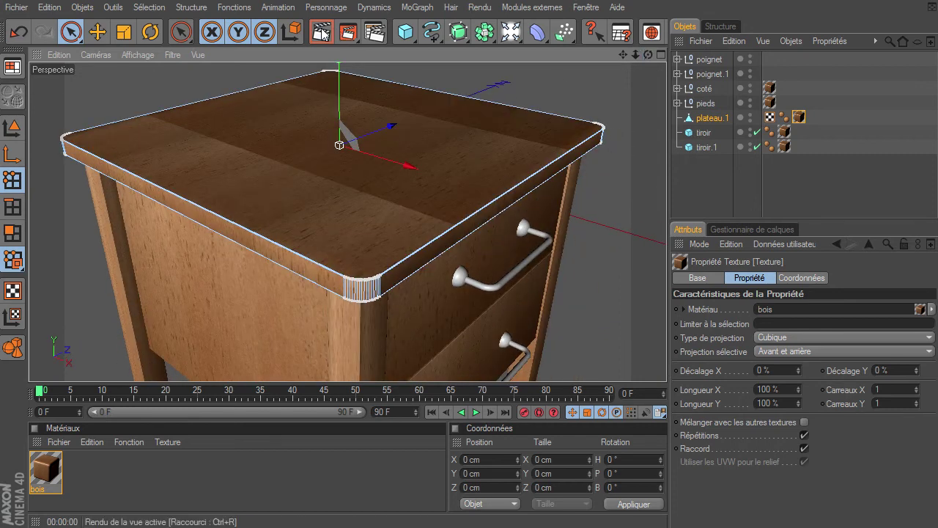
Step: Render the current view of the wood-textured tabletop
{"action": "left_click", "coordinate": [320, 32]}
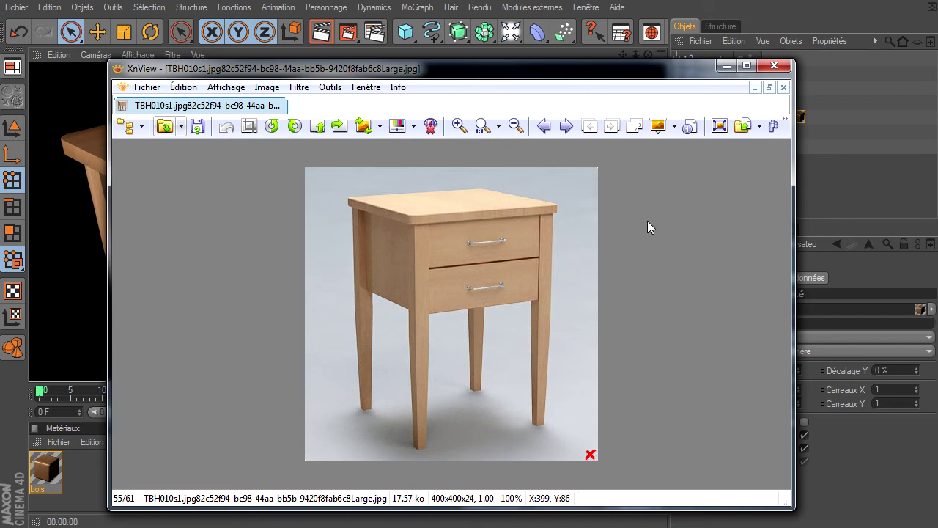
Step: Minimize the XnView reference, then briefly view the bois material editor and close it
{"action": "left_click", "coordinate": [722, 67]}
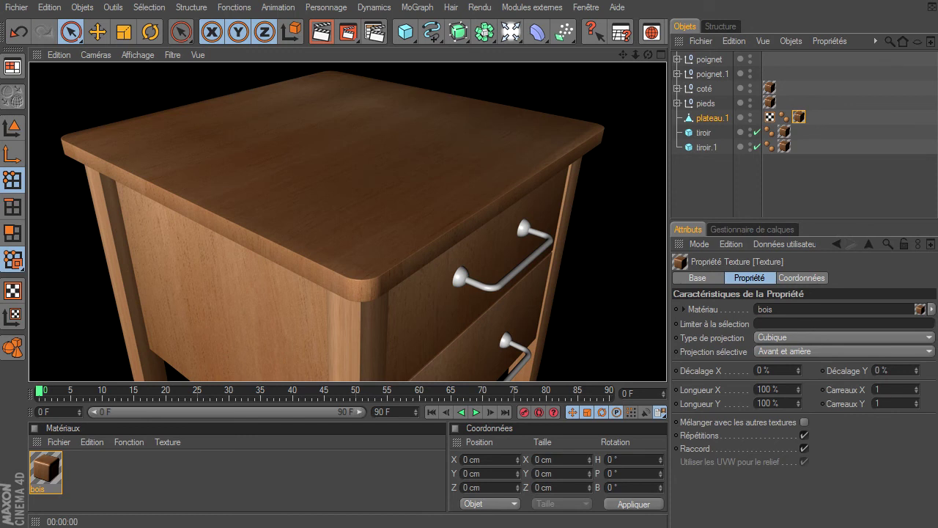
{"action": "double_click", "coordinate": [798, 117]}
{"action": "left_click_drag", "start_coordinate": [872, 168], "coordinate": [467, 114]}
{"action": "left_click", "coordinate": [664, 110]}
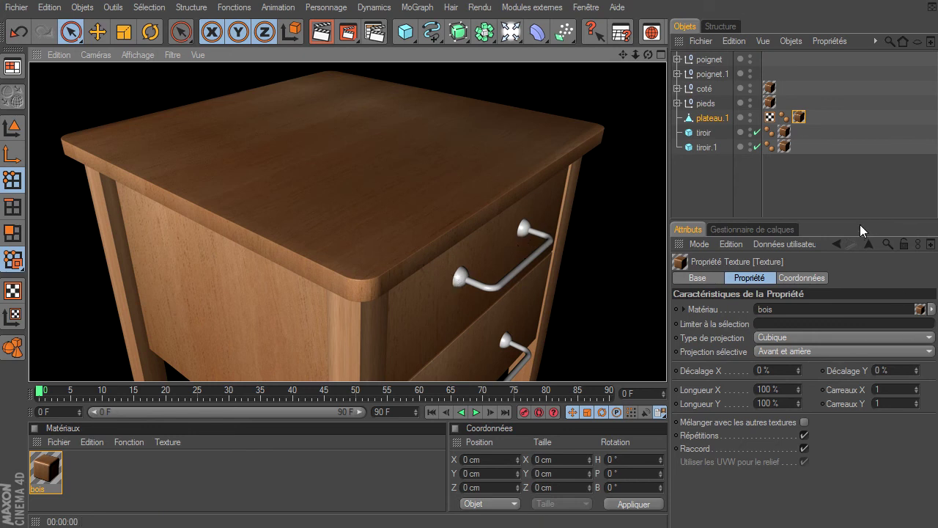
Step: Open and enlarge the Content Browser, then navigate to Préréglages > MoGraph > Materials
{"action": "left_click", "coordinate": [652, 34]}
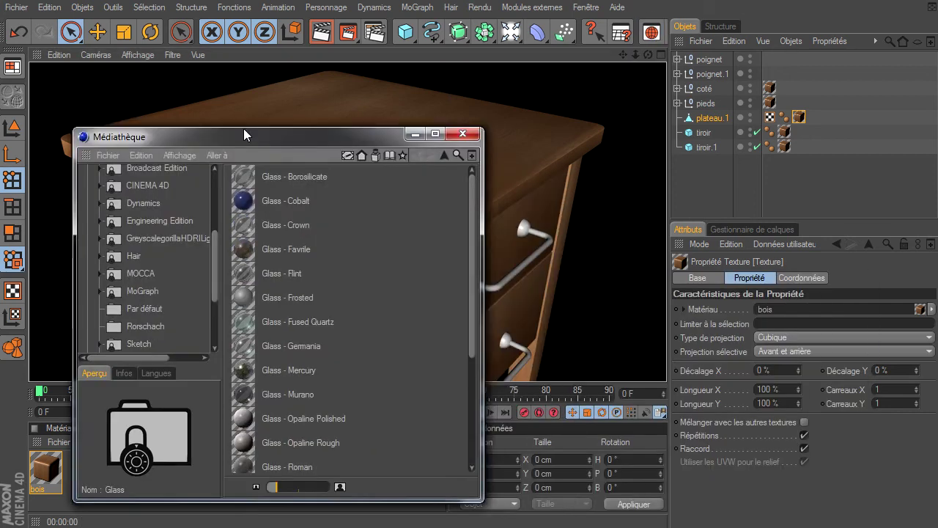
{"action": "left_click", "coordinate": [428, 102]}
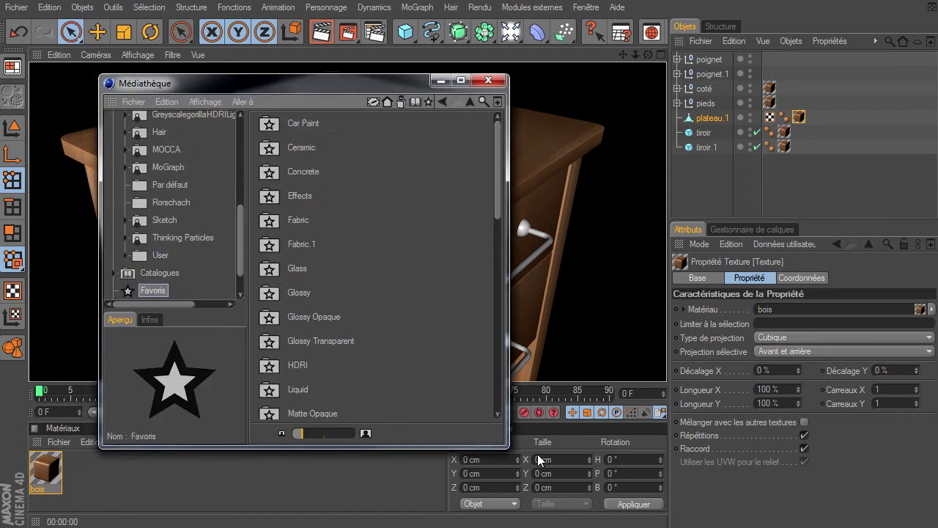
{"action": "left_click_drag", "start_coordinate": [505, 446], "coordinate": [926, 524]}
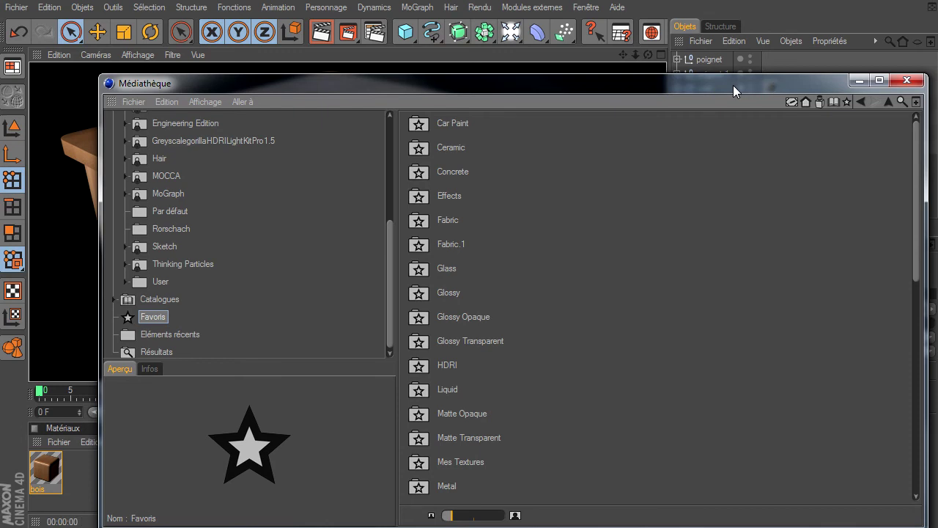
{"action": "left_click_drag", "start_coordinate": [733, 83], "coordinate": [663, 39]}
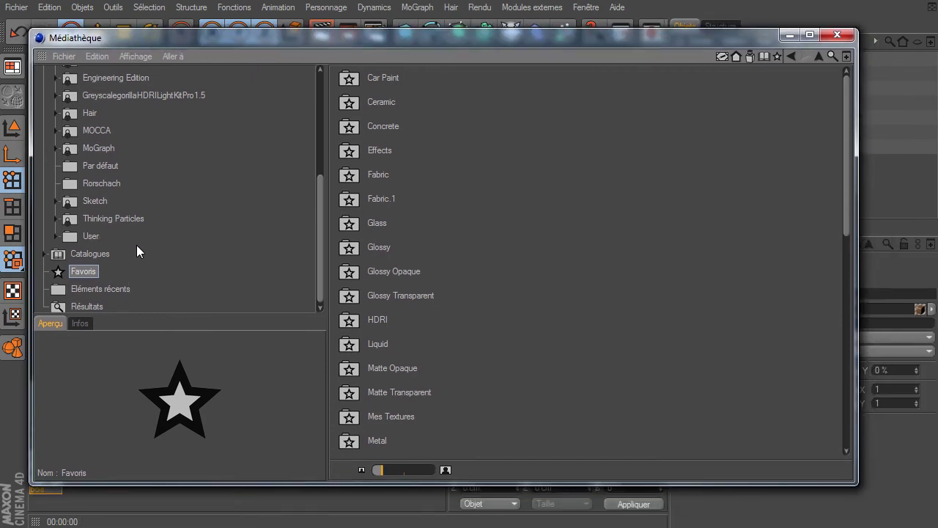
{"action": "scroll", "coordinate": [136, 245], "scroll_direction": "up", "scroll_amount": 5}
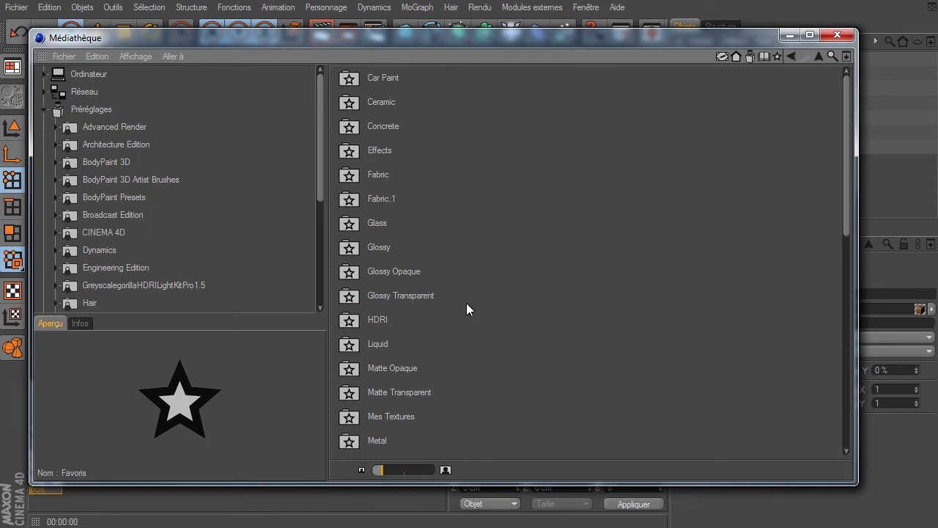
{"action": "scroll", "coordinate": [157, 242], "scroll_direction": "down", "scroll_amount": 3}
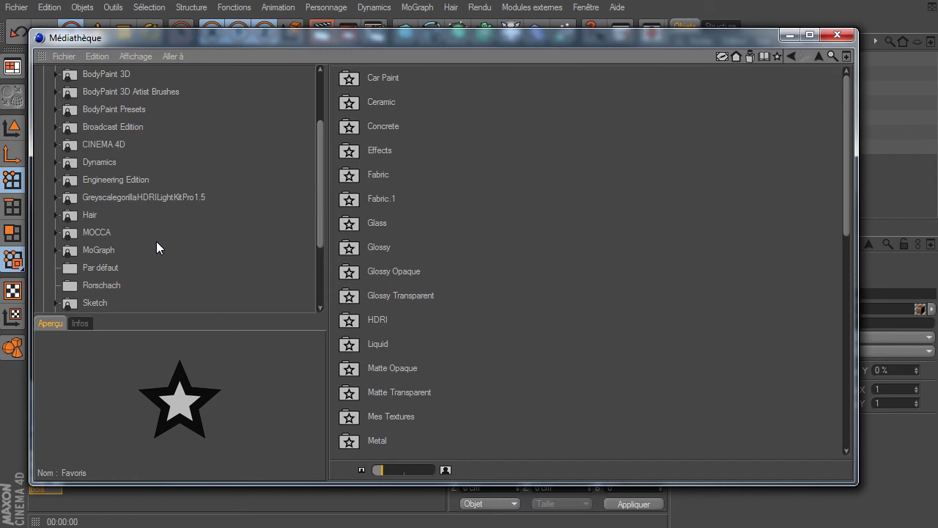
{"action": "left_click", "coordinate": [55, 250]}
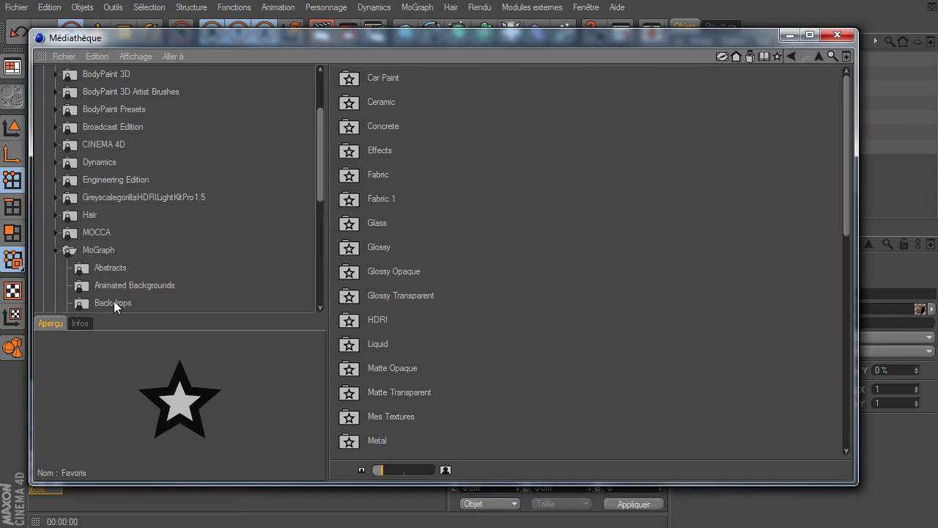
{"action": "scroll", "coordinate": [113, 301], "scroll_direction": "down", "scroll_amount": 3}
{"action": "left_click", "coordinate": [110, 268]}
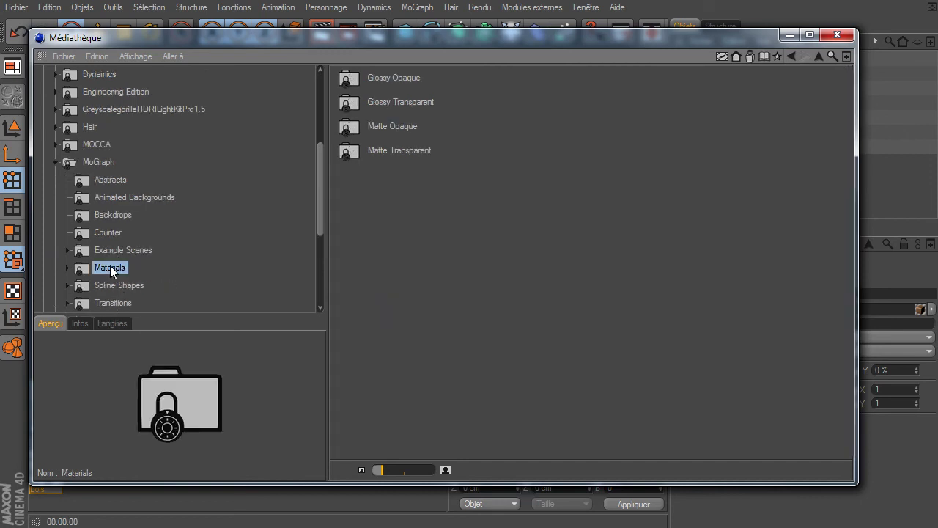
Step: Load the metal blade and metal brushed presets from the Glossy Opaque folder
{"action": "double_click", "coordinate": [394, 78]}
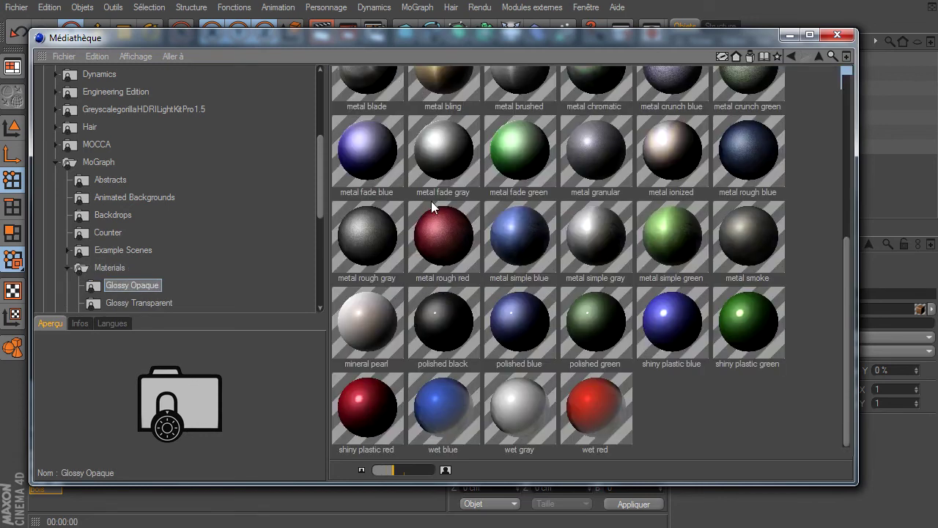
{"action": "scroll", "coordinate": [580, 236], "scroll_direction": "up", "scroll_amount": 1}
{"action": "scroll", "coordinate": [580, 236], "scroll_direction": "up", "scroll_amount": 1}
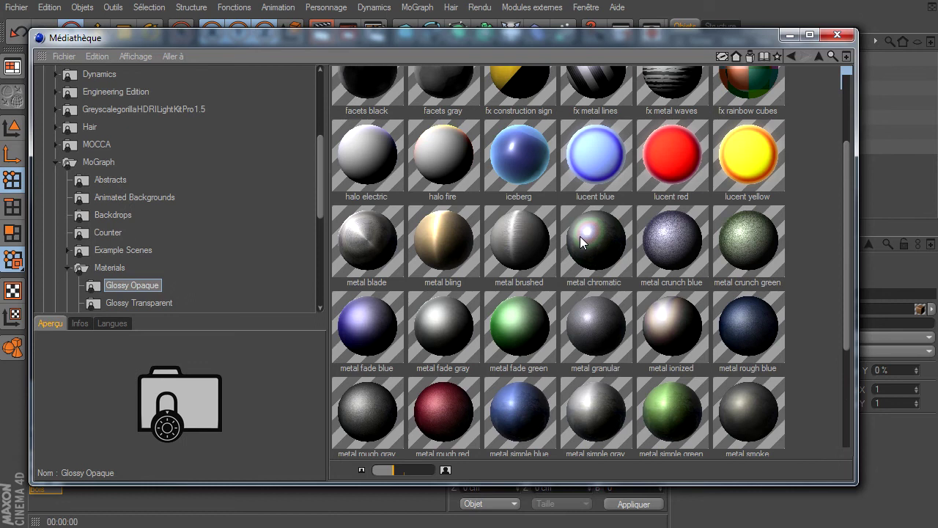
{"action": "left_click", "coordinate": [348, 246]}
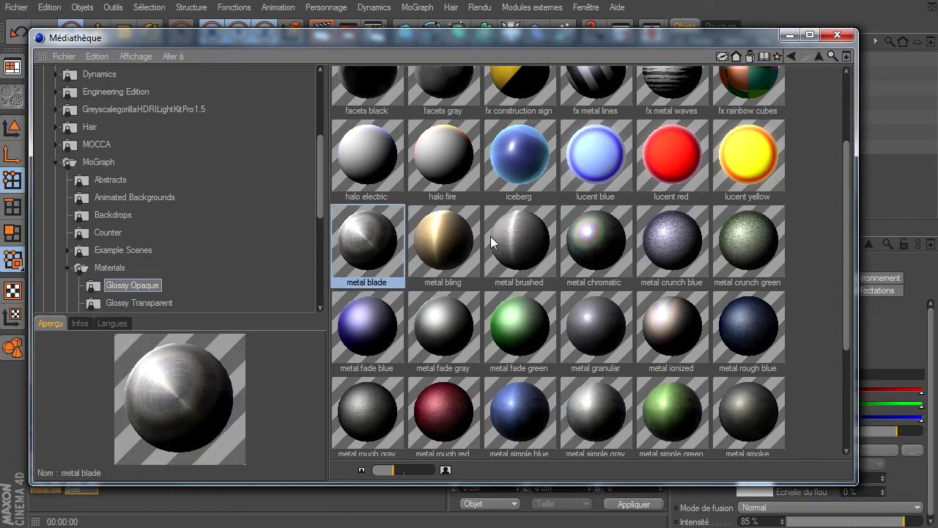
{"action": "left_click", "coordinate": [519, 239]}
{"action": "scroll", "coordinate": [516, 253], "scroll_direction": "up", "scroll_amount": 1}
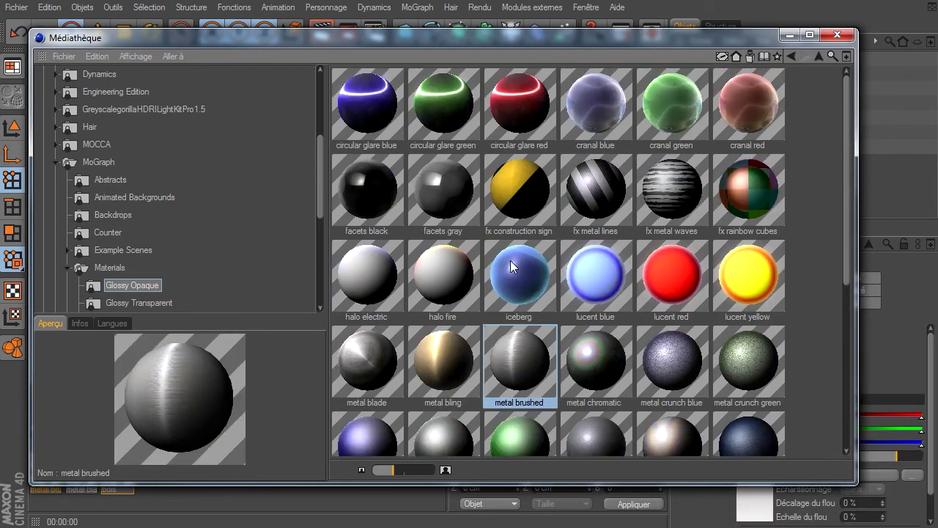
{"action": "scroll", "coordinate": [95, 195], "scroll_direction": "up", "scroll_amount": 2}
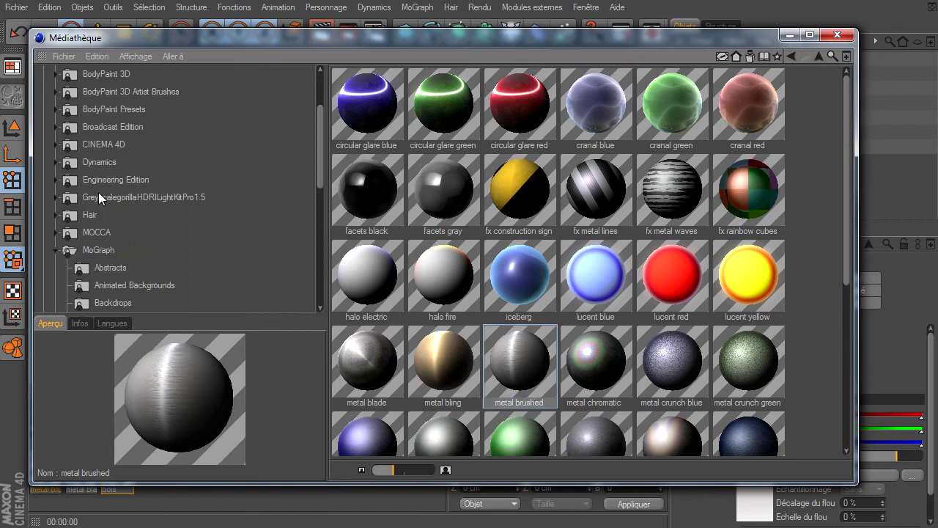
{"action": "scroll", "coordinate": [99, 189], "scroll_direction": "up", "scroll_amount": 2}
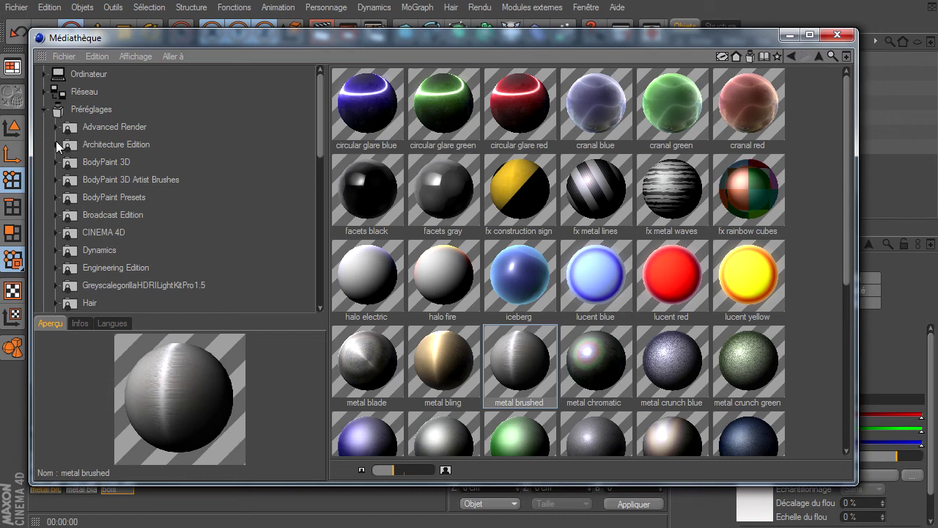
Step: Browse to Architecture Edition > Materials > Metal and show large thumbnails
{"action": "left_click", "coordinate": [112, 147]}
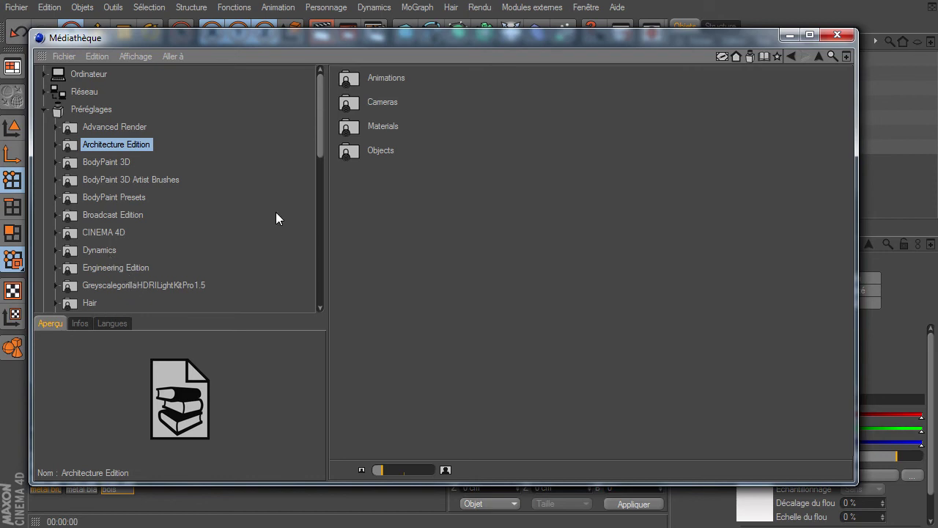
{"action": "left_click", "coordinate": [121, 232]}
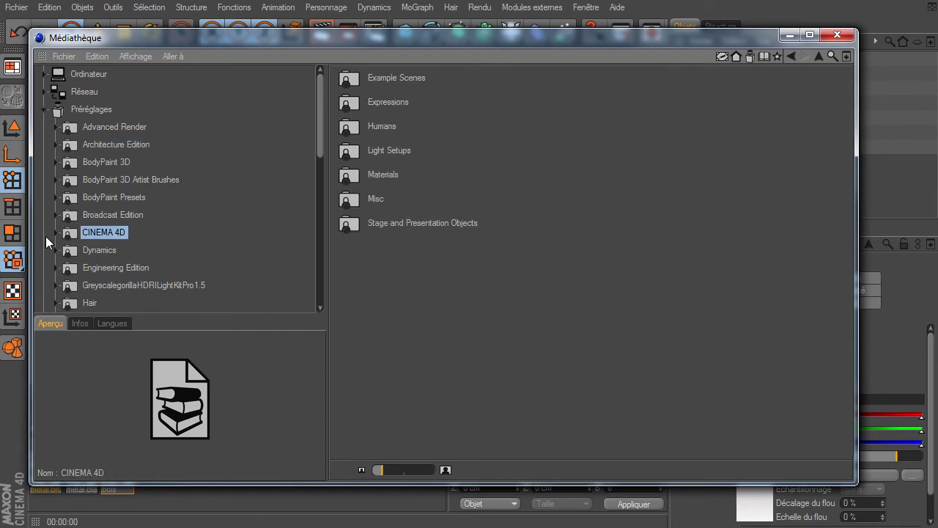
{"action": "double_click", "coordinate": [380, 174]}
{"action": "scroll", "coordinate": [384, 361], "scroll_direction": "down", "scroll_amount": 1}
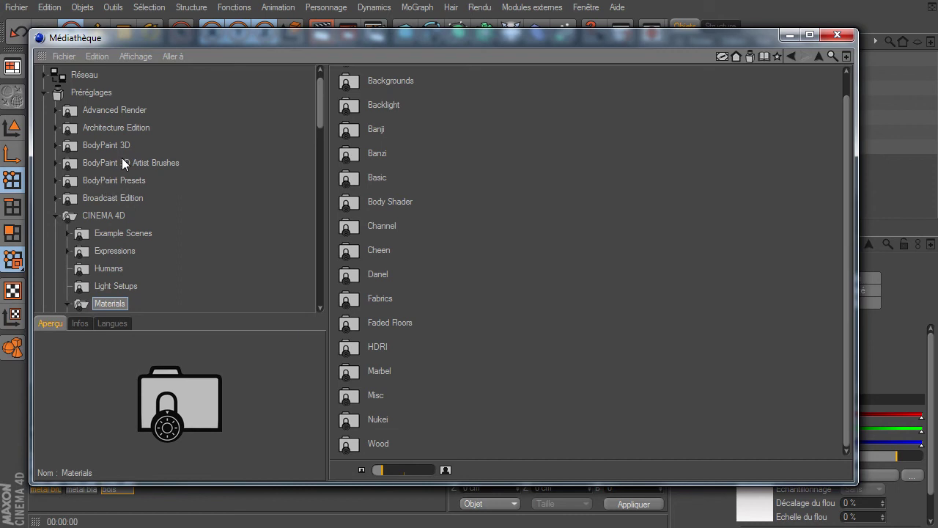
{"action": "left_click", "coordinate": [125, 109]}
{"action": "left_click", "coordinate": [127, 128]}
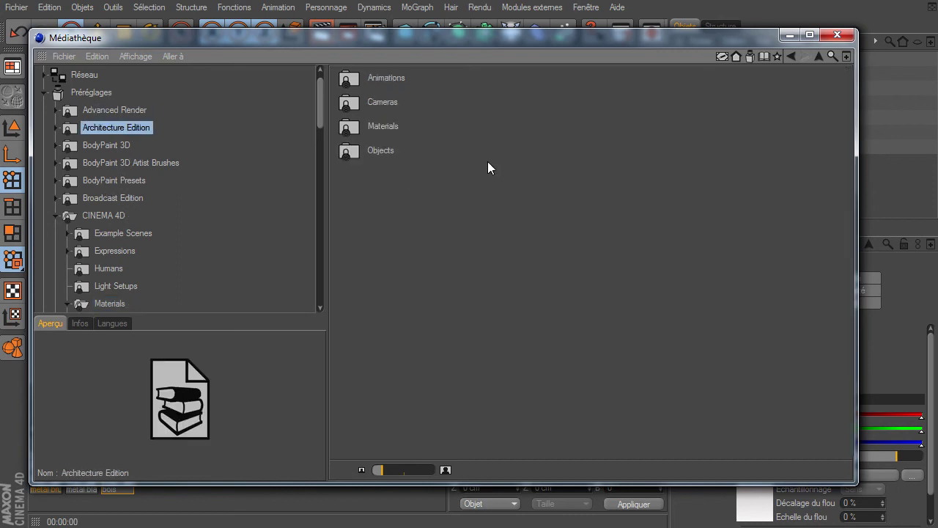
{"action": "double_click", "coordinate": [378, 127]}
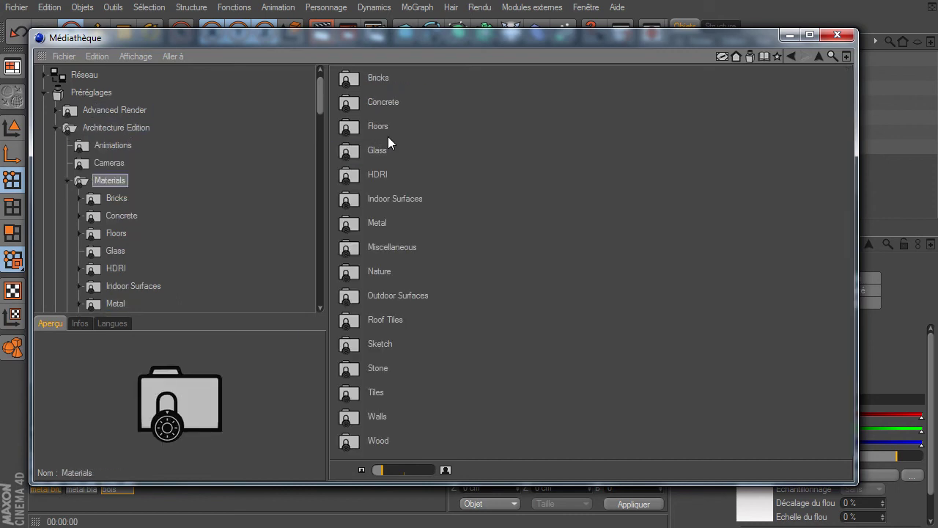
{"action": "double_click", "coordinate": [387, 223]}
{"action": "left_click", "coordinate": [445, 470]}
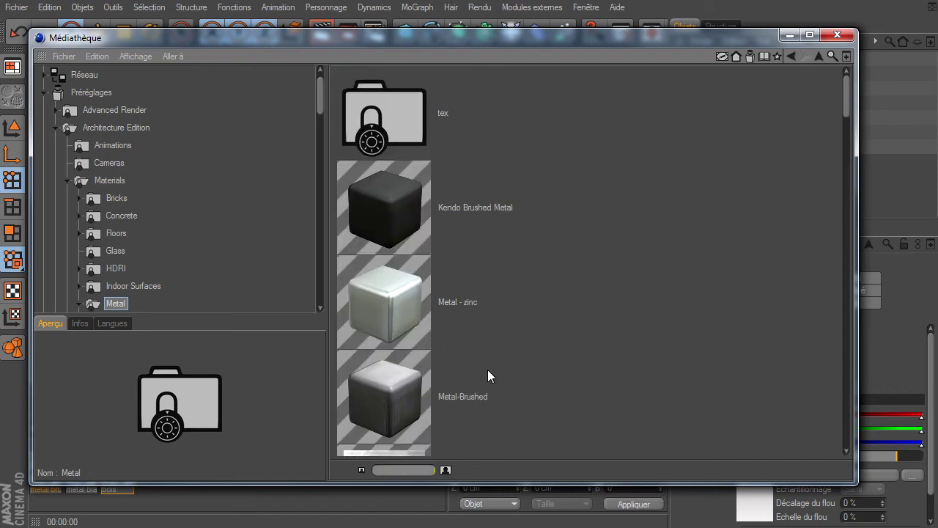
{"action": "scroll", "coordinate": [513, 313], "scroll_direction": "down", "scroll_amount": 1}
Step: Load the Metal-Brushed, Metal - zinc and Metal-Chrome2 presets into the scene
{"action": "left_click", "coordinate": [419, 321]}
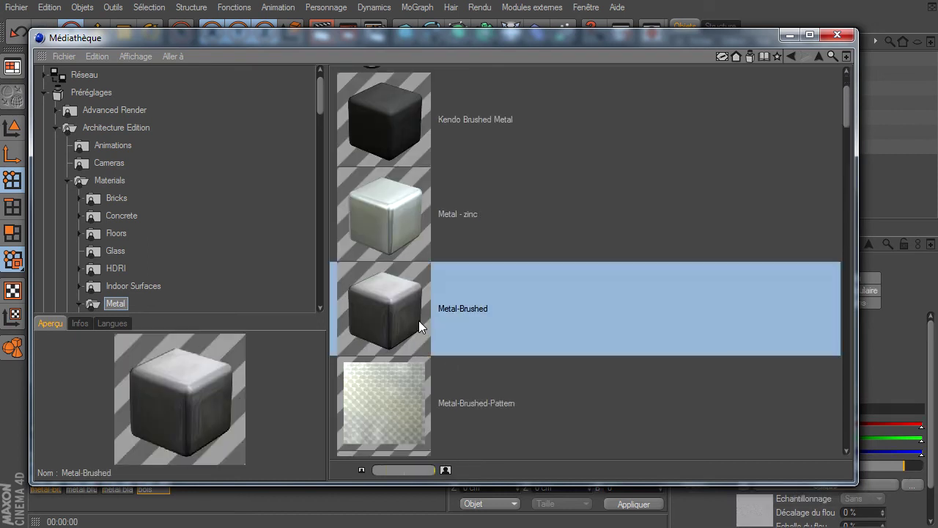
{"action": "left_click", "coordinate": [440, 209]}
{"action": "scroll", "coordinate": [547, 266], "scroll_direction": "down", "scroll_amount": 1}
{"action": "scroll", "coordinate": [544, 278], "scroll_direction": "down", "scroll_amount": 2}
{"action": "scroll", "coordinate": [537, 282], "scroll_direction": "down", "scroll_amount": 1}
{"action": "scroll", "coordinate": [537, 284], "scroll_direction": "down", "scroll_amount": 3}
{"action": "scroll", "coordinate": [537, 285], "scroll_direction": "up", "scroll_amount": 2}
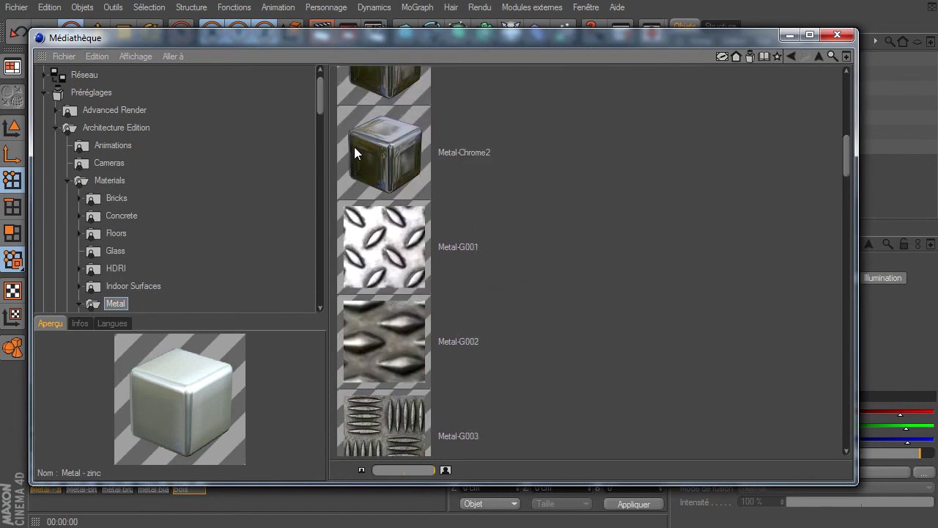
{"action": "left_click", "coordinate": [372, 137]}
{"action": "scroll", "coordinate": [446, 330], "scroll_direction": "down", "scroll_amount": 3}
{"action": "scroll", "coordinate": [446, 330], "scroll_direction": "down", "scroll_amount": 3}
{"action": "scroll", "coordinate": [446, 330], "scroll_direction": "down", "scroll_amount": 3}
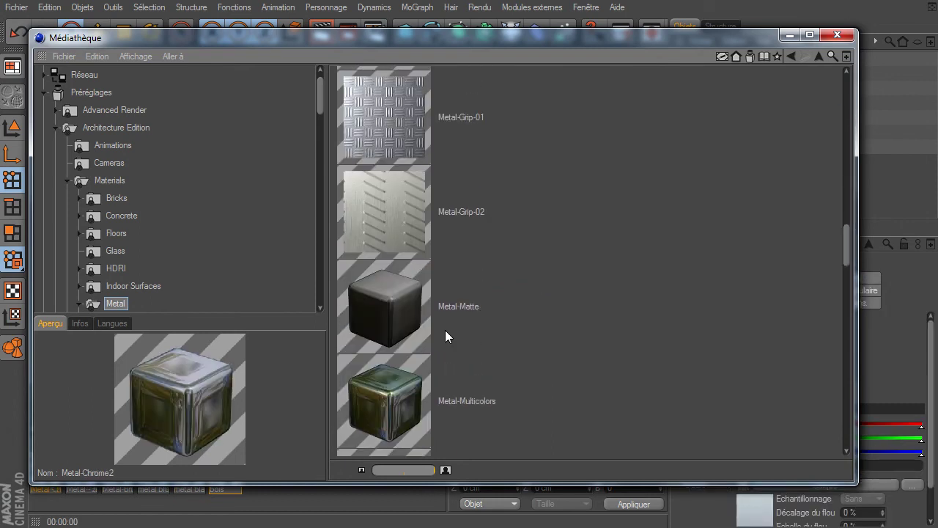
{"action": "scroll", "coordinate": [445, 330], "scroll_direction": "down", "scroll_amount": 3}
Step: Close the browser, apply metal brushed to poignet and poignet.1, and render a preview
{"action": "left_click", "coordinate": [837, 35]}
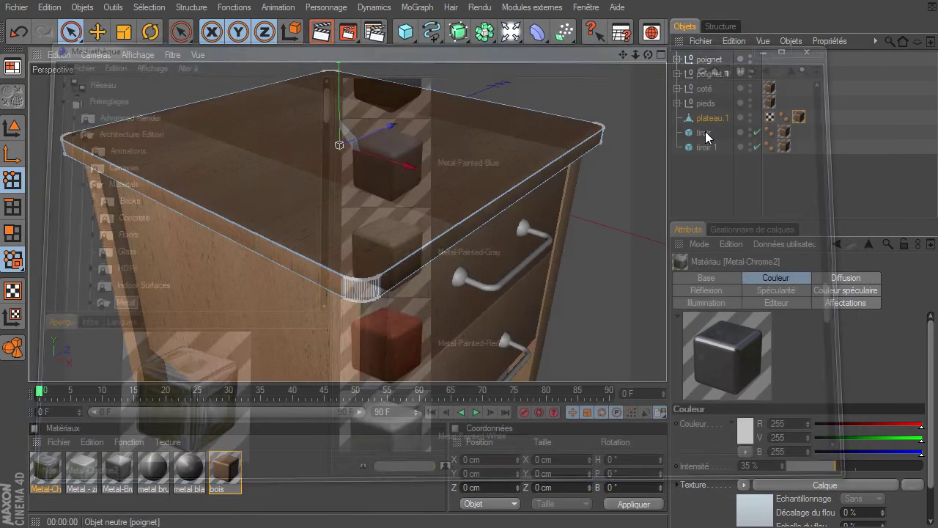
{"action": "left_click", "coordinate": [285, 473]}
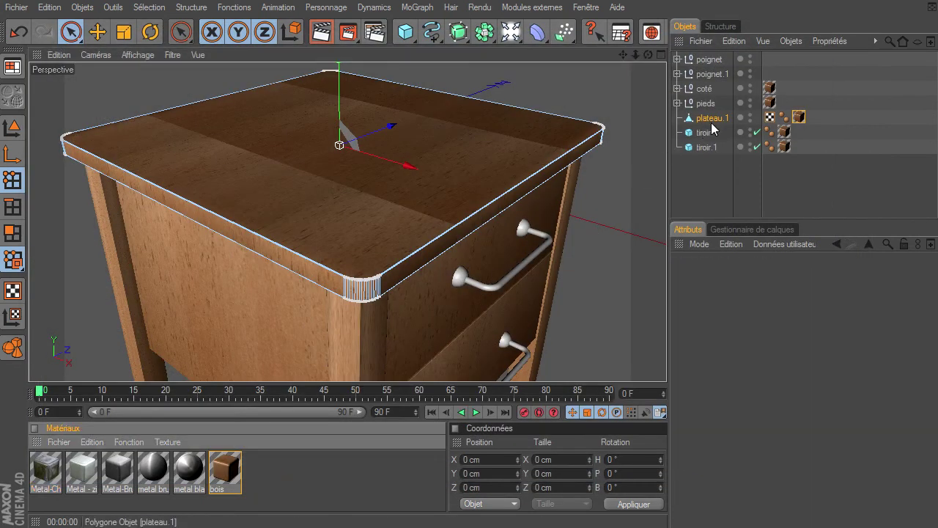
{"action": "left_click", "coordinate": [709, 60]}
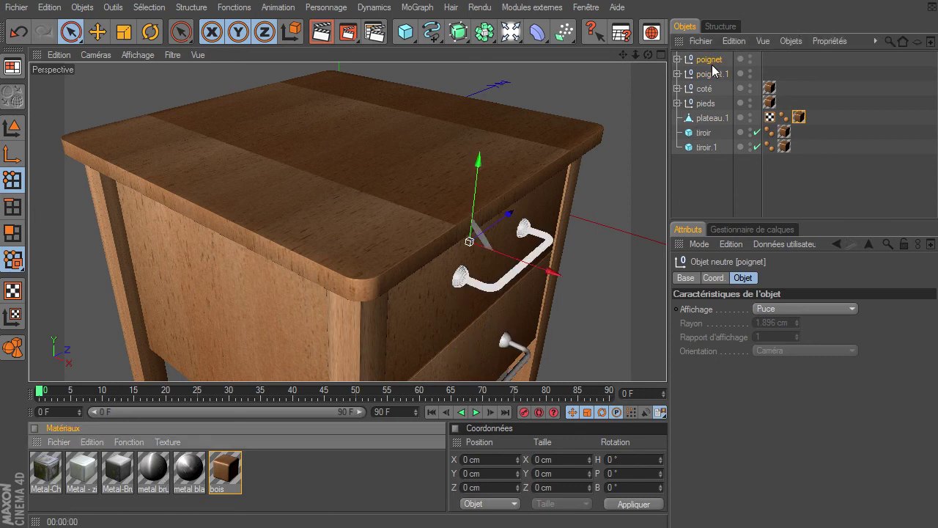
{"action": "left_click_drag", "start_coordinate": [153, 469], "coordinate": [770, 60]}
{"action": "left_click_drag", "start_coordinate": [158, 473], "coordinate": [733, 74]}
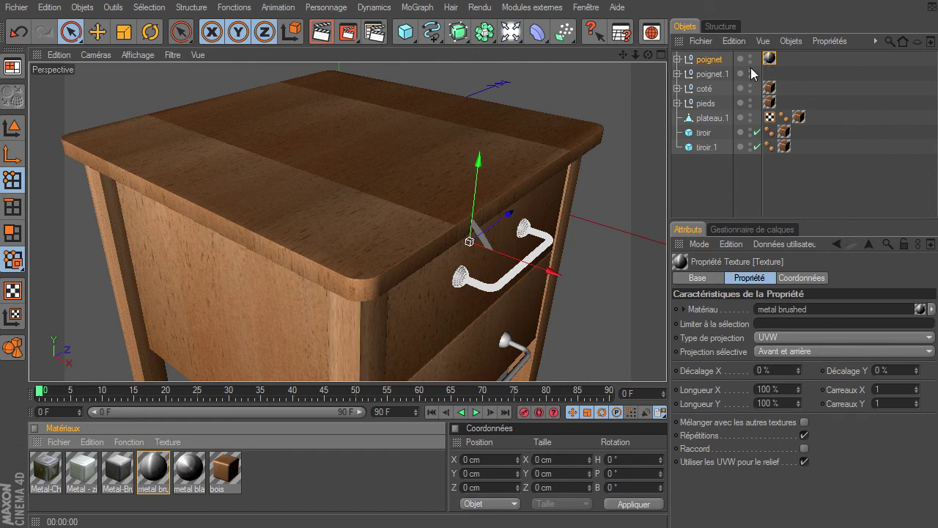
{"action": "left_click", "coordinate": [321, 32]}
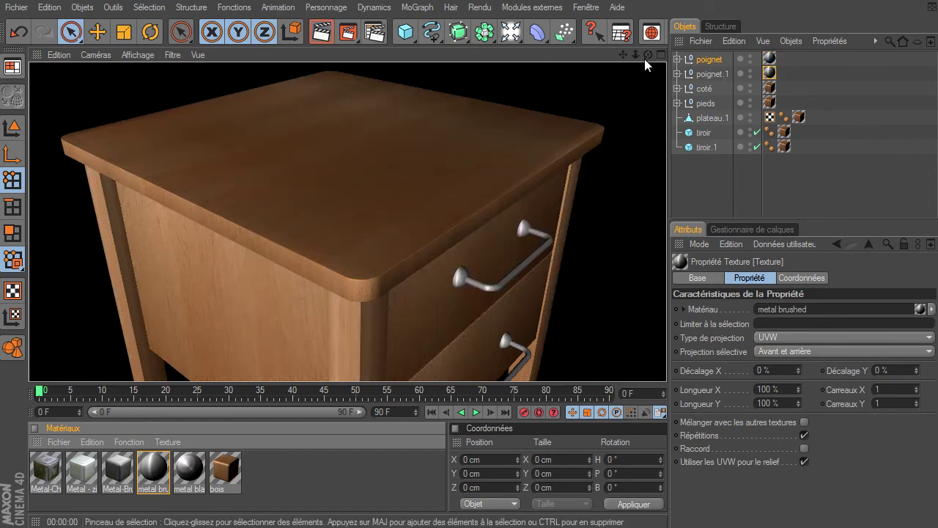
{"action": "left_click_drag", "start_coordinate": [621, 56], "coordinate": [664, 359]}
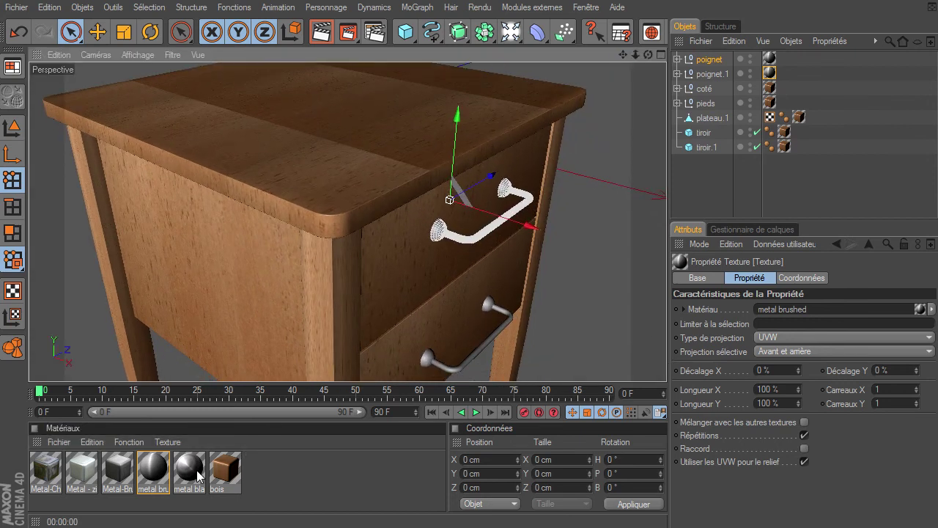
Step: Replace both handles' material with metal blade and render a preview to check
{"action": "left_click_drag", "start_coordinate": [198, 476], "coordinate": [769, 73]}
{"action": "left_click_drag", "start_coordinate": [198, 484], "coordinate": [776, 65]}
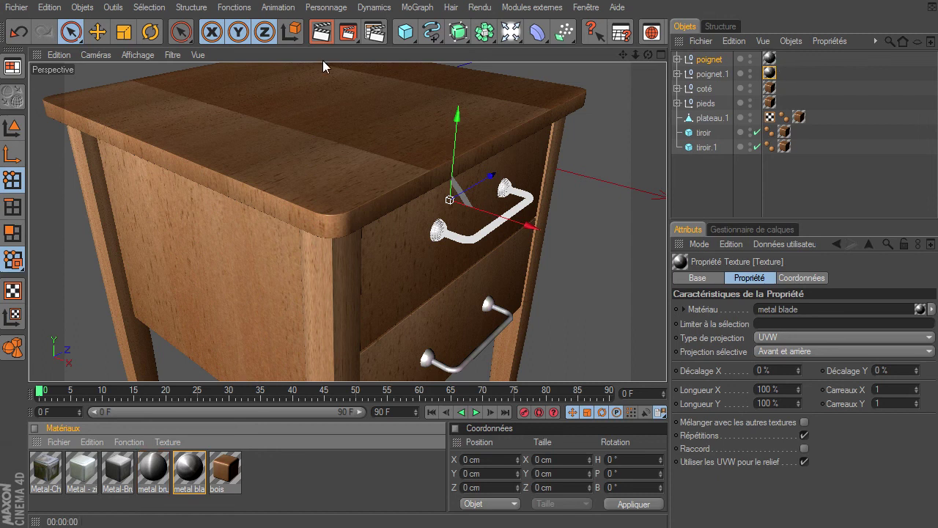
{"action": "left_click", "coordinate": [321, 32]}
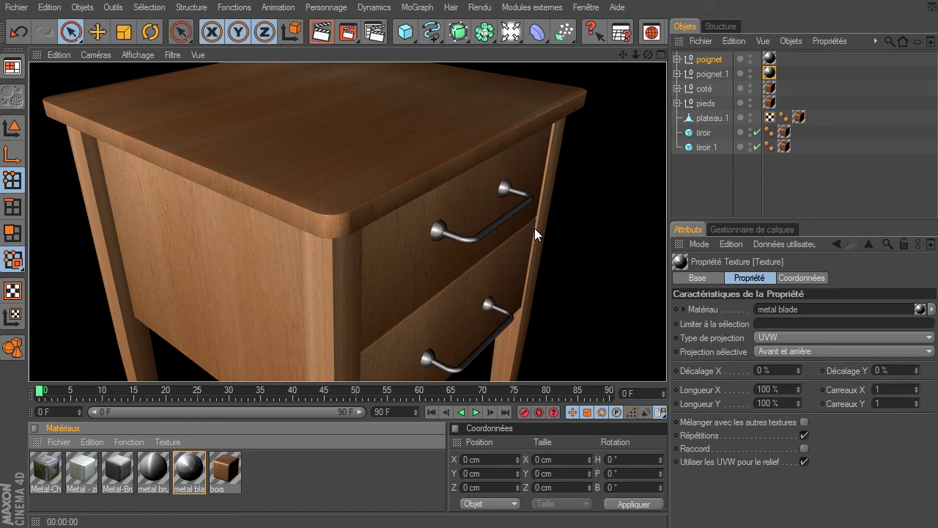
{"action": "mouse_move", "coordinate": [635, 56]}
{"action": "left_mouse_down"}
{"action": "mouse_move", "coordinate": [648, 366]}
{"action": "mouse_move", "coordinate": [639, 53]}
{"action": "mouse_move", "coordinate": [666, 363]}
{"action": "left_mouse_up"}
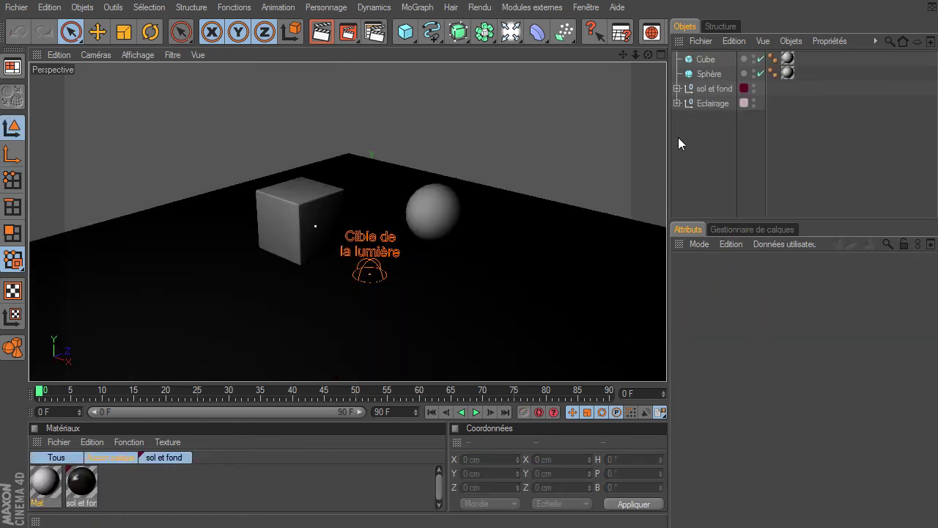
Step: Paste the sol et fond floor and Eclairage lighting into the nightstand document
{"action": "left_click_drag", "start_coordinate": [706, 103], "coordinate": [710, 91]}
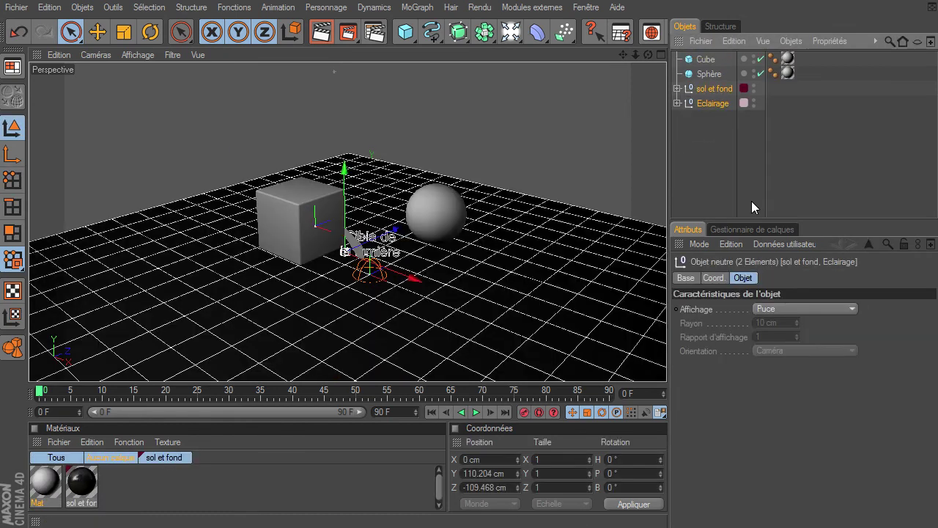
{"action": "left_click", "coordinate": [594, 9]}
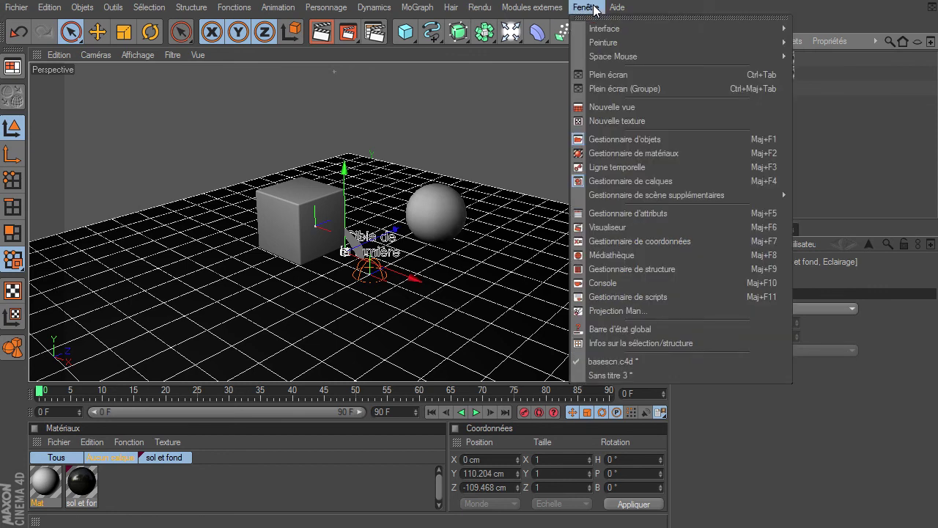
{"action": "left_click", "coordinate": [633, 371]}
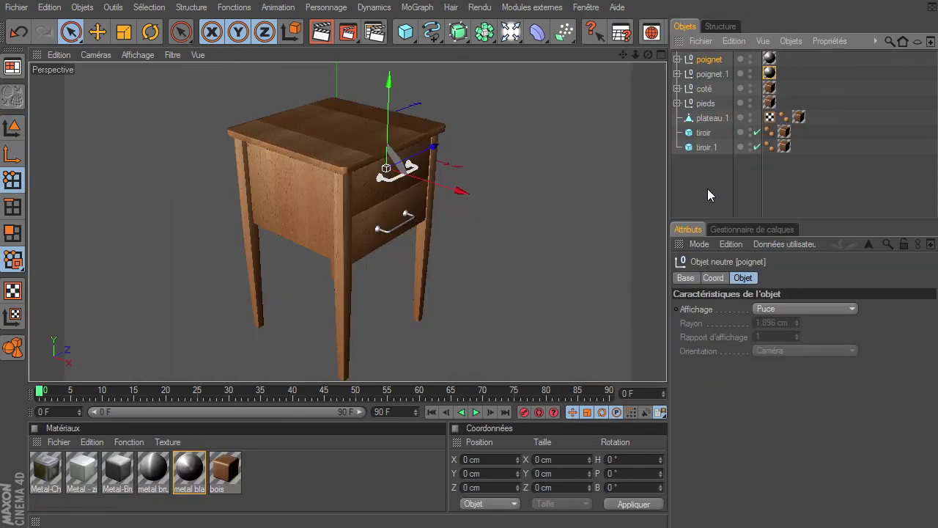
{"action": "key", "text": "ctrl+v"}
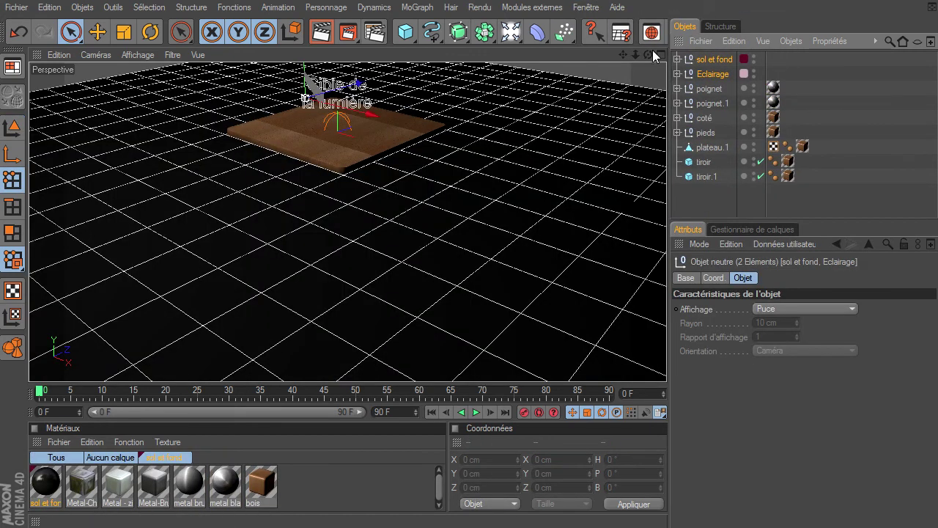
{"action": "key", "text": "h"}
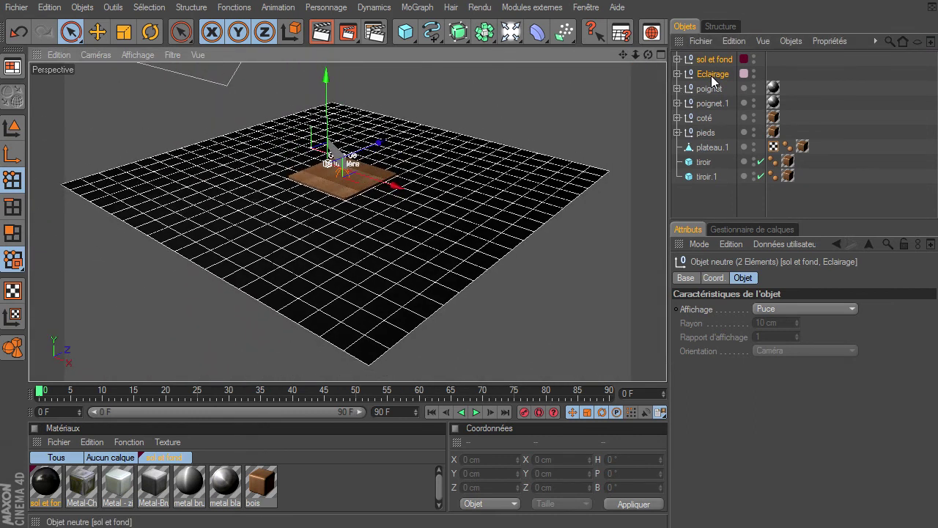
Step: Group the parts poignet through tiroir.1 into a null named chevet
{"action": "left_click", "coordinate": [708, 89]}
{"action": "left_click", "coordinate": [705, 177], "text": "shift"}
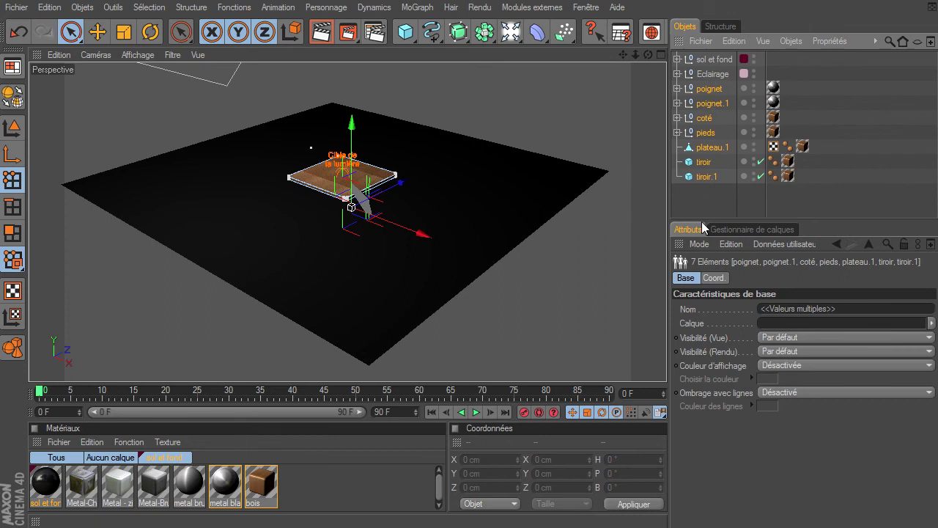
{"action": "key", "text": "alt+g"}
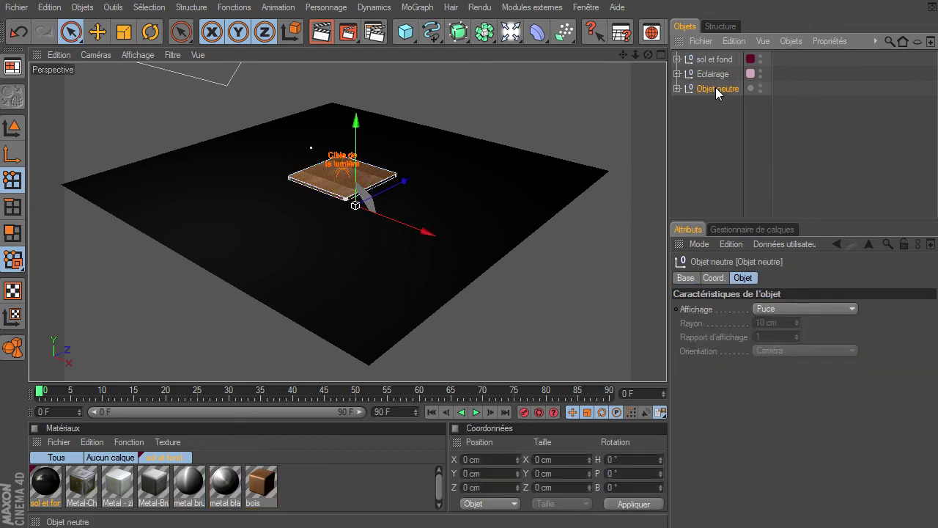
{"action": "double_click", "coordinate": [716, 88]}
{"action": "type", "text": "cheve"}
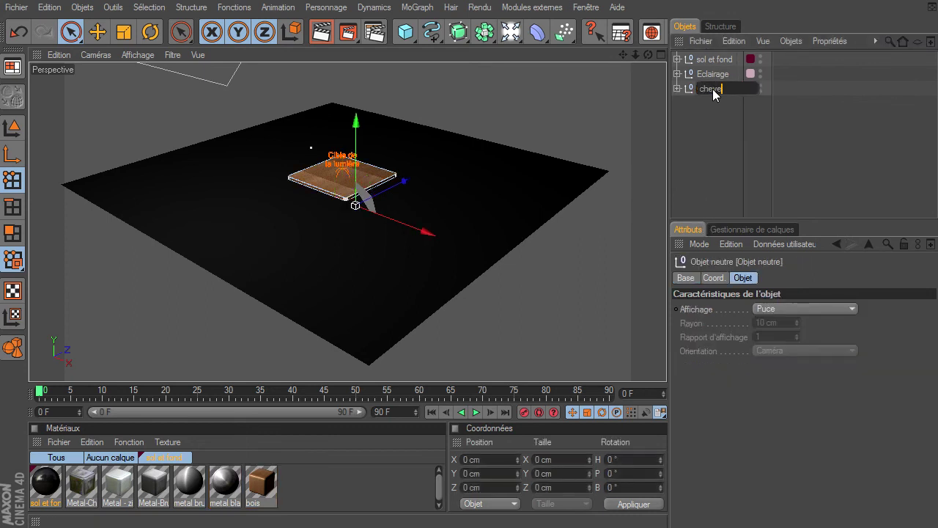
{"action": "type", "text": "t"}
{"action": "key", "text": "Return"}
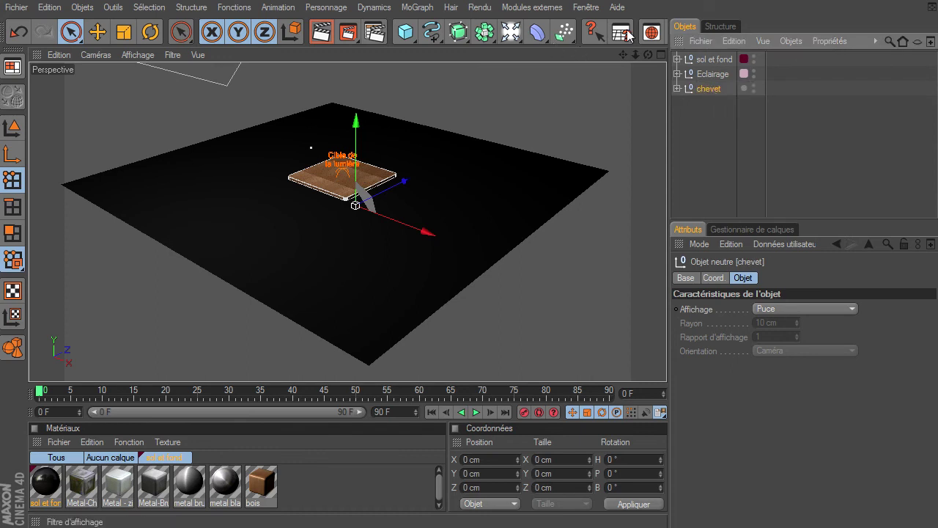
Step: Drop the chevet table onto the floor and recentre the view
{"action": "middle_click_drag", "start_coordinate": [579, 38], "coordinate": [445, 42]}
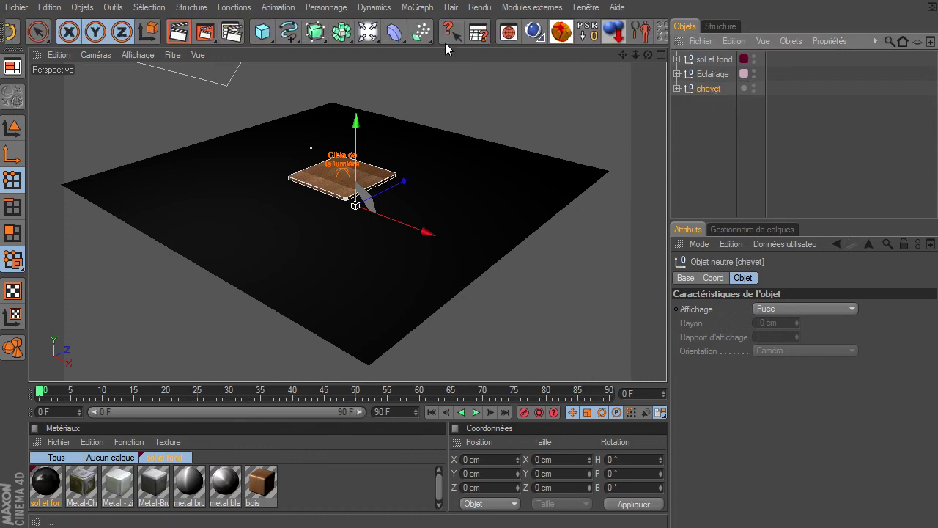
{"action": "left_click", "coordinate": [613, 32]}
{"action": "left_click_drag", "start_coordinate": [623, 57], "coordinate": [665, 362]}
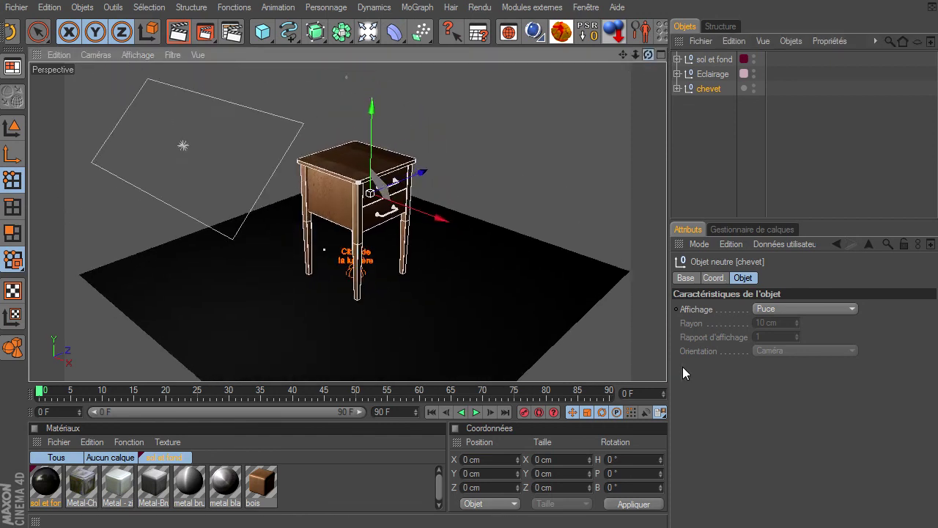
Step: Zoom in, deselect the nightstand group and render a preview of the view
{"action": "mouse_move", "coordinate": [639, 58]}
{"action": "left_mouse_down"}
{"action": "mouse_move", "coordinate": [676, 359]}
{"action": "mouse_move", "coordinate": [667, 362]}
{"action": "left_mouse_up"}
{"action": "left_click", "coordinate": [542, 69]}
{"action": "left_click", "coordinate": [178, 32]}
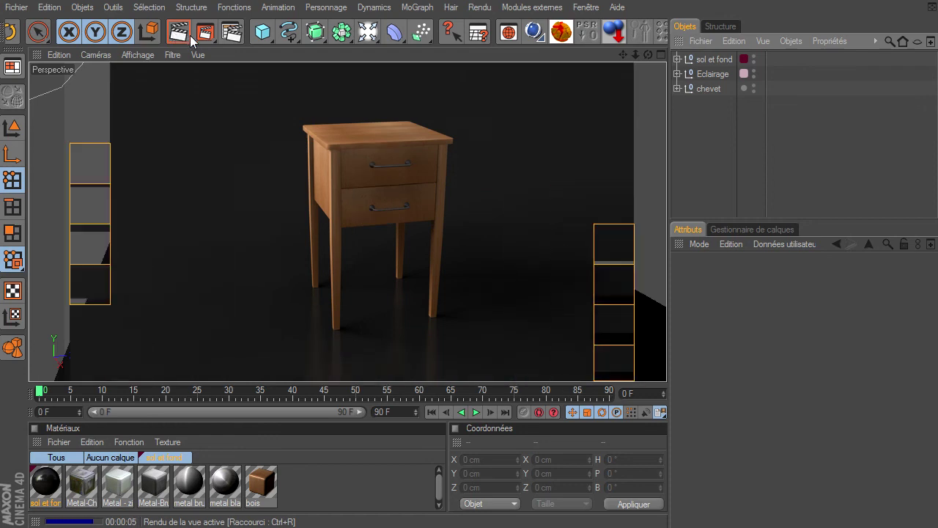
{"action": "left_click", "coordinate": [693, 77]}
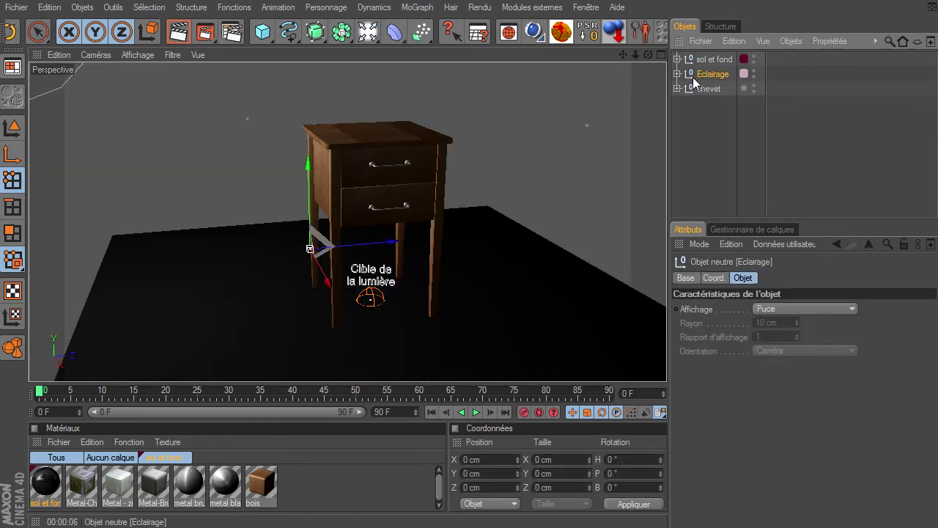
Step: Scale up the Lumière area light inside Eclairage and rotate it to face the table
{"action": "left_click", "coordinate": [677, 74]}
{"action": "left_click", "coordinate": [717, 89]}
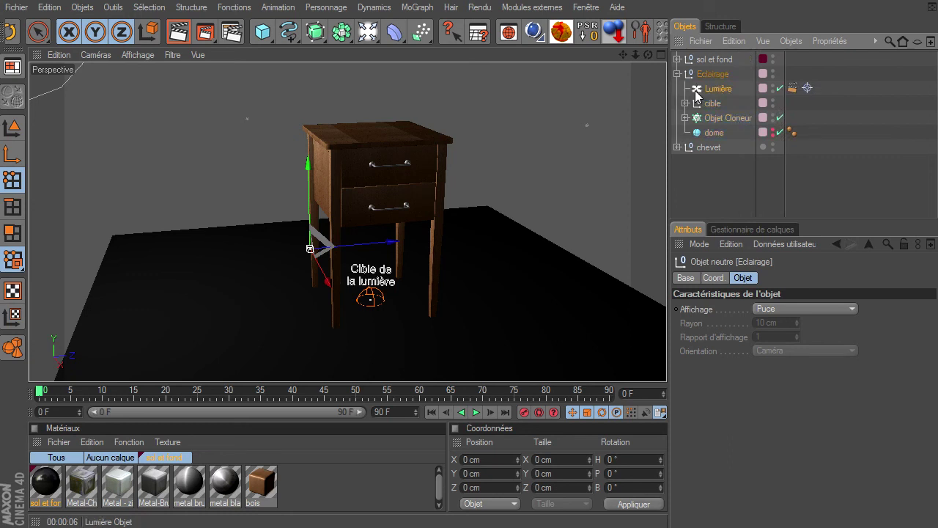
{"action": "scroll", "coordinate": [666, 362], "scroll_direction": "down", "scroll_amount": 5}
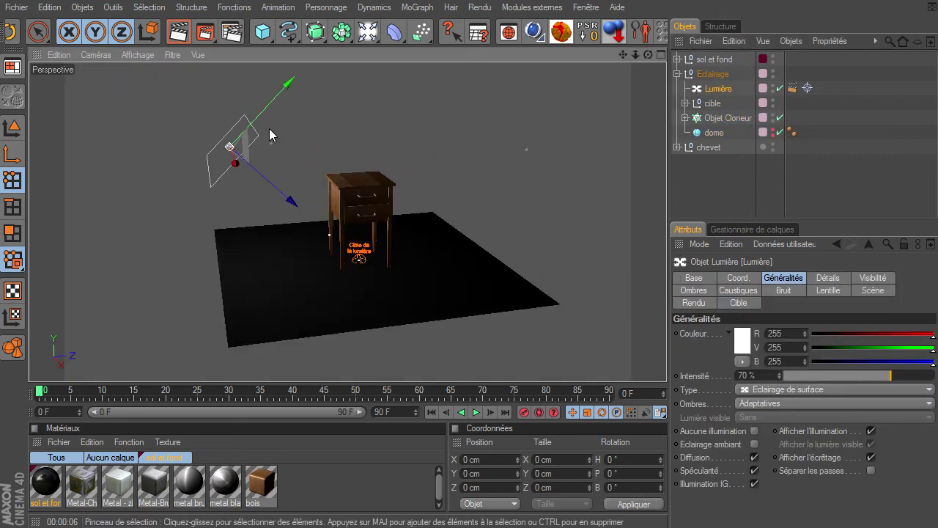
{"action": "mouse_move", "coordinate": [237, 170]}
{"action": "left_mouse_down"}
{"action": "mouse_move", "coordinate": [670, 365]}
{"action": "mouse_move", "coordinate": [366, 128]}
{"action": "left_mouse_up"}
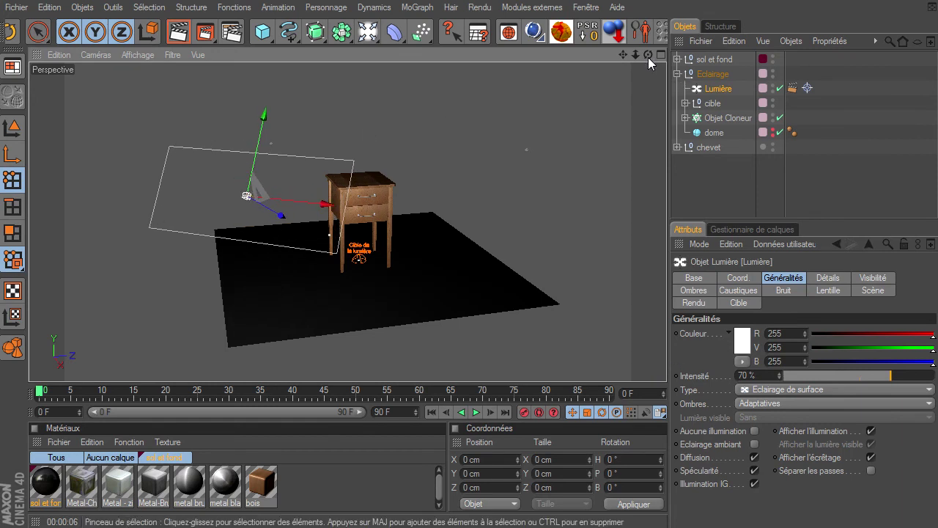
{"action": "left_click_drag", "start_coordinate": [636, 54], "coordinate": [666, 362]}
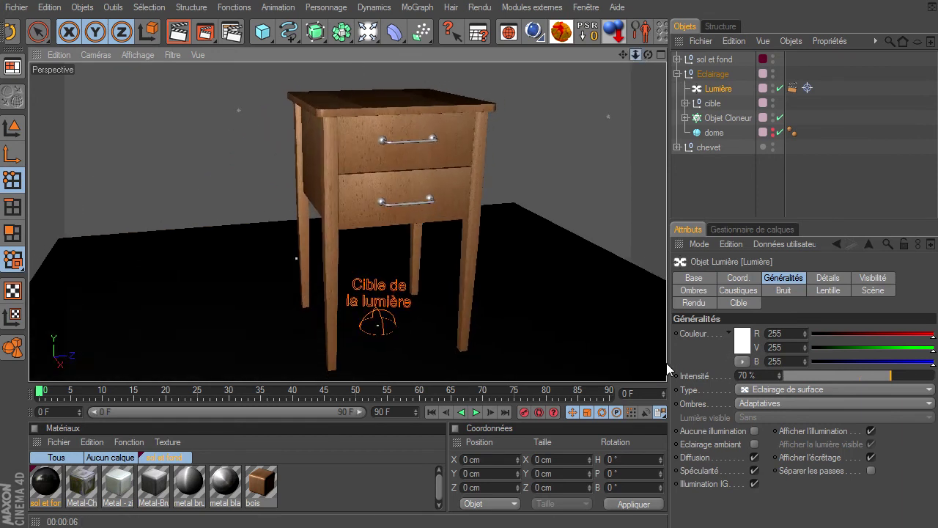
{"action": "left_click_drag", "start_coordinate": [624, 54], "coordinate": [666, 363]}
{"action": "left_click_drag", "start_coordinate": [624, 57], "coordinate": [666, 363]}
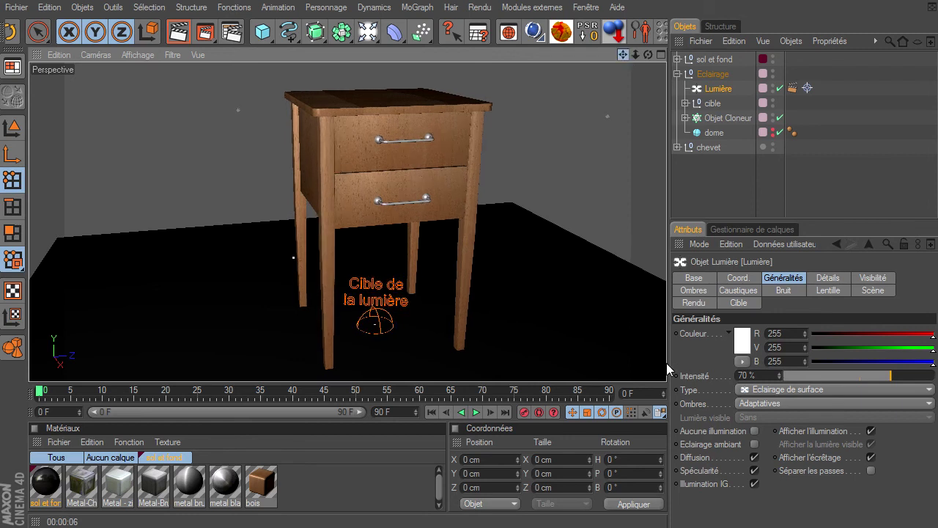
{"action": "left_click", "coordinate": [729, 203]}
{"action": "left_click", "coordinate": [678, 74]}
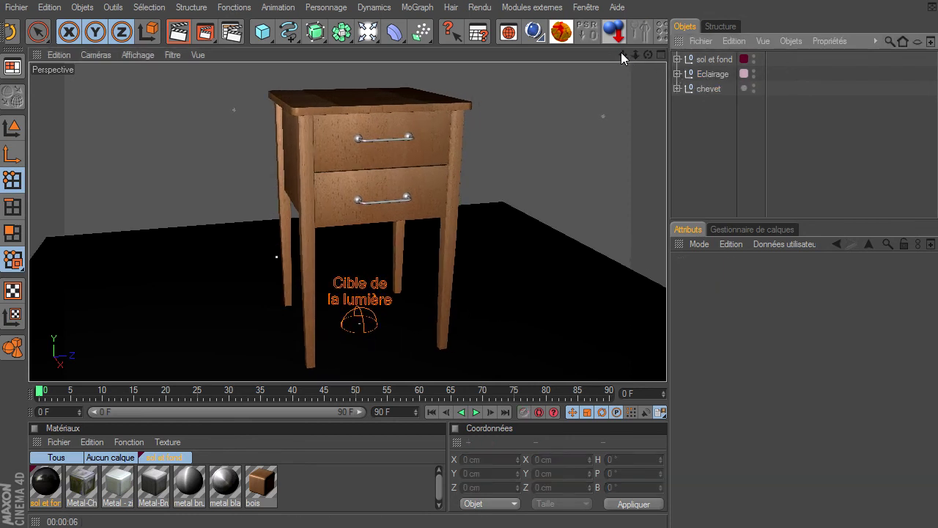
Step: Reframe the view around the bedside table and render a new preview
{"action": "left_click_drag", "start_coordinate": [621, 52], "coordinate": [667, 363]}
{"action": "left_click_drag", "start_coordinate": [635, 54], "coordinate": [666, 363]}
{"action": "left_click_drag", "start_coordinate": [642, 55], "coordinate": [666, 363]}
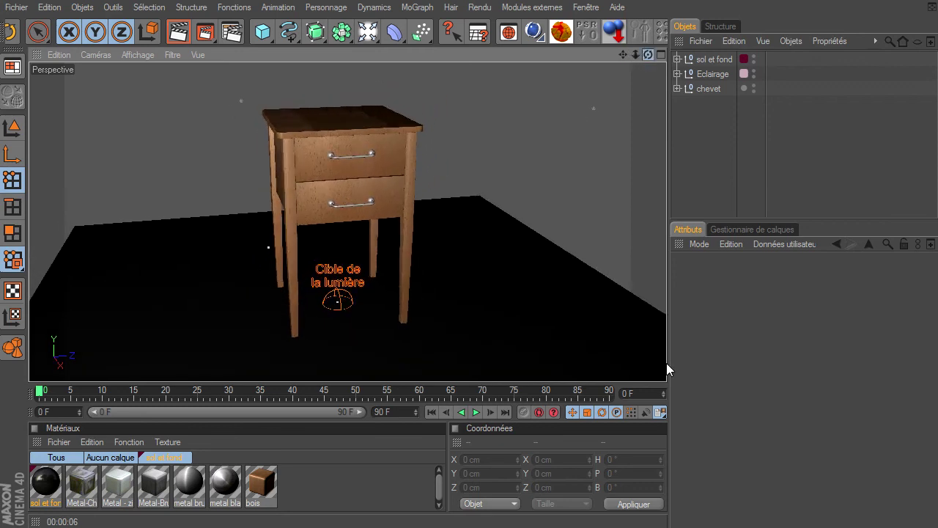
{"action": "left_click", "coordinate": [178, 33]}
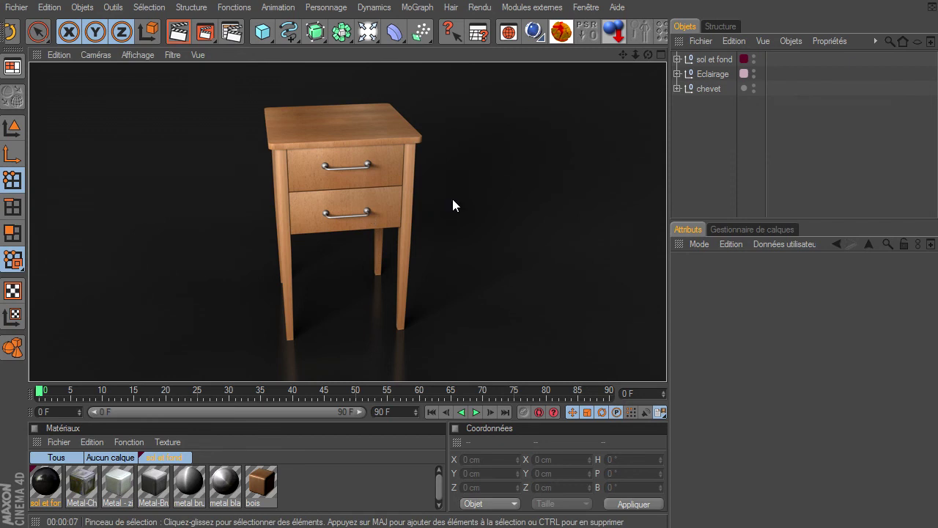
{"action": "left_click_drag", "start_coordinate": [648, 54], "coordinate": [666, 363]}
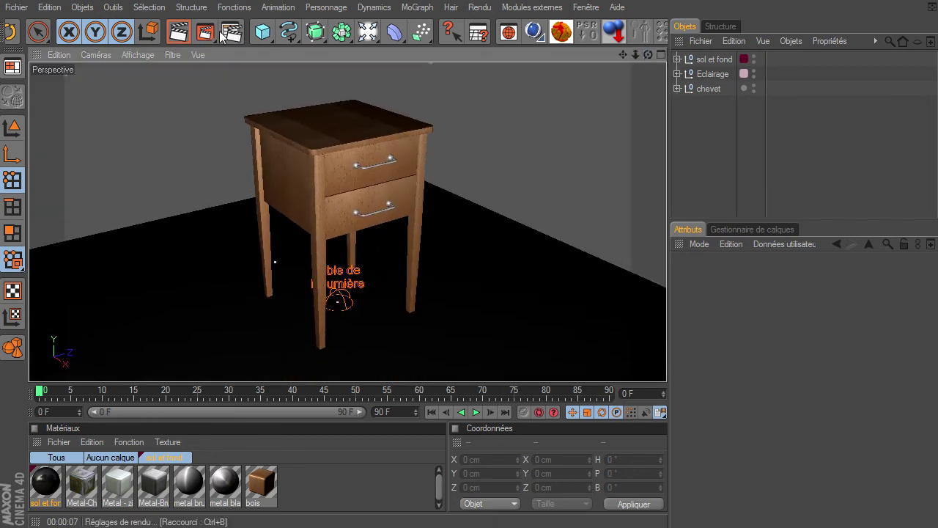
Step: Render a closer view of the nightstand, then delete unused materials, keeping sol et fond, metal blade and bois
{"action": "left_click", "coordinate": [179, 31]}
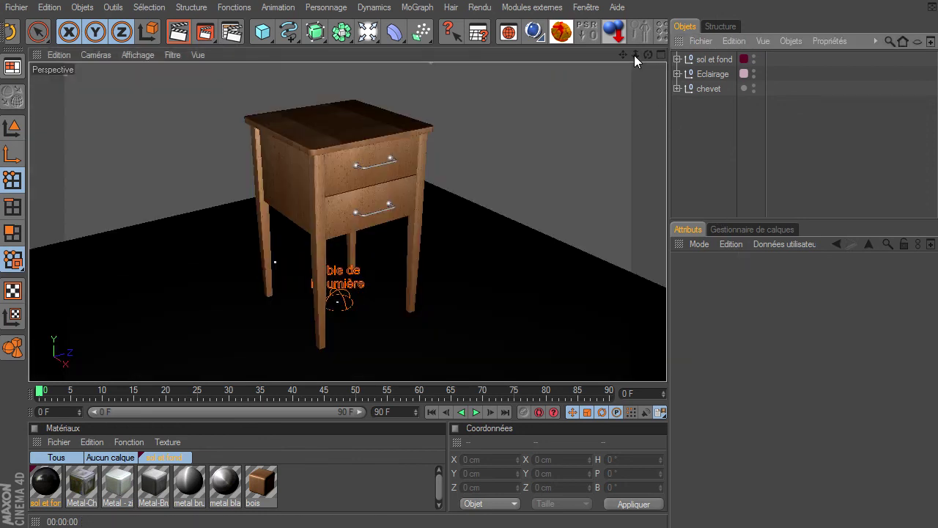
{"action": "left_click_drag", "start_coordinate": [634, 55], "coordinate": [666, 363]}
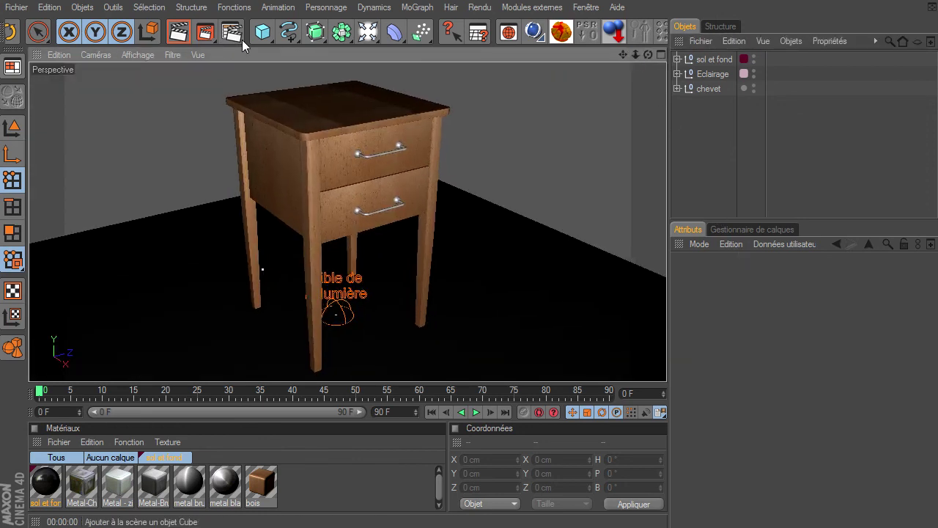
{"action": "left_click", "coordinate": [188, 33]}
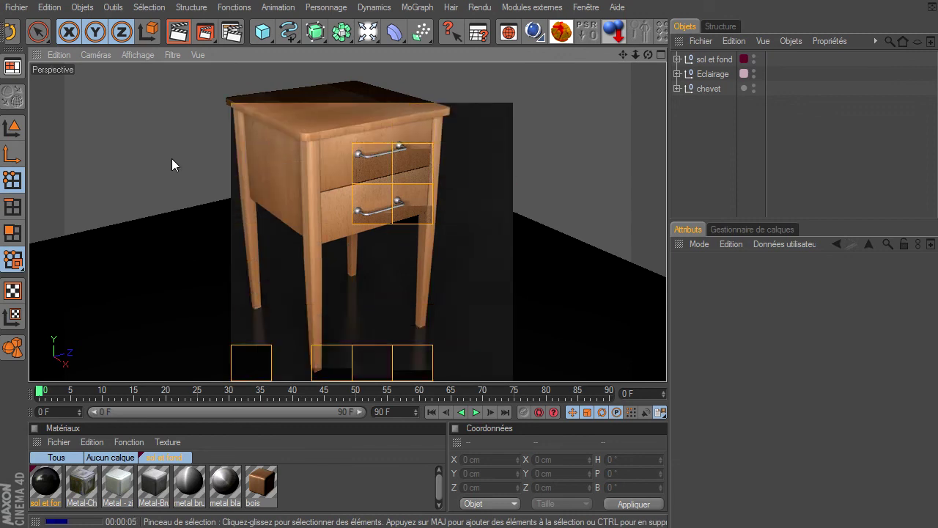
{"action": "left_click", "coordinate": [90, 444]}
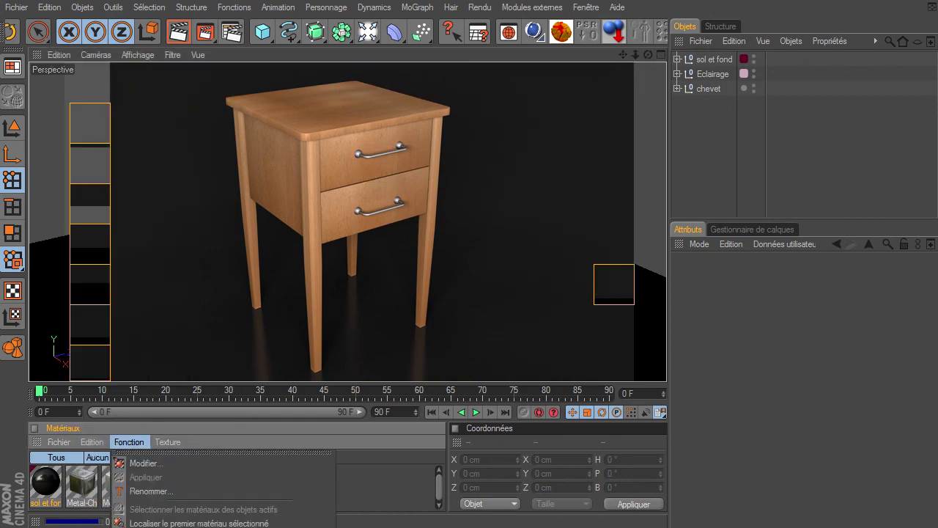
{"action": "left_click", "coordinate": [198, 523]}
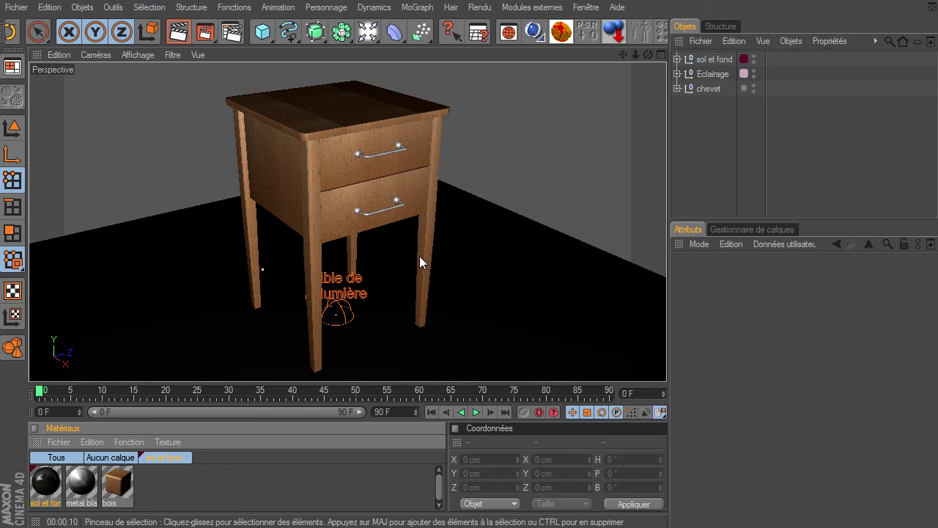
Step: Open the metal blade material in the Material Editor and show its Environnement channel
{"action": "left_click", "coordinate": [76, 503]}
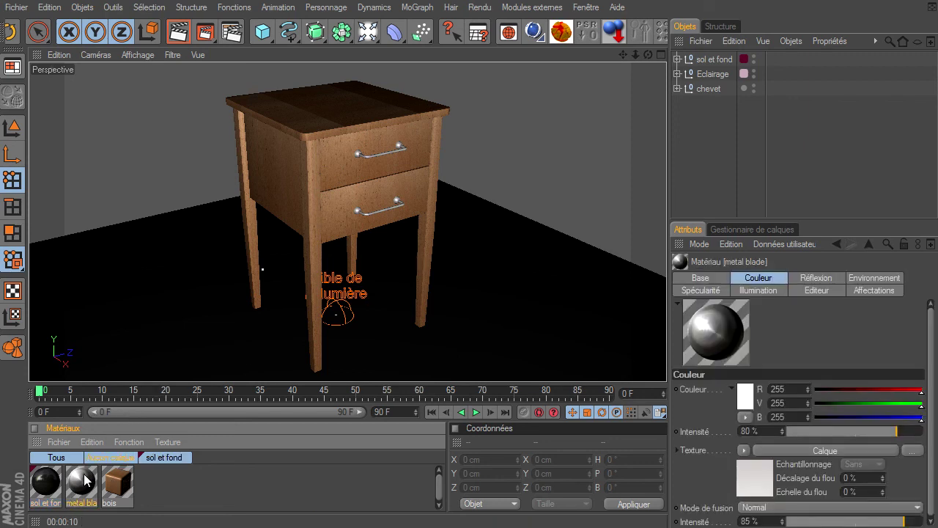
{"action": "double_click", "coordinate": [81, 484]}
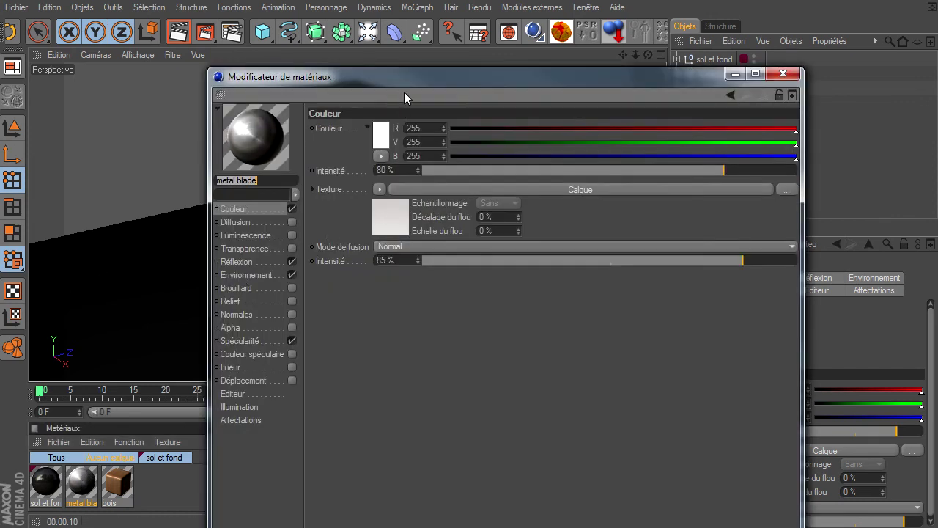
{"action": "left_click_drag", "start_coordinate": [404, 94], "coordinate": [801, 196]}
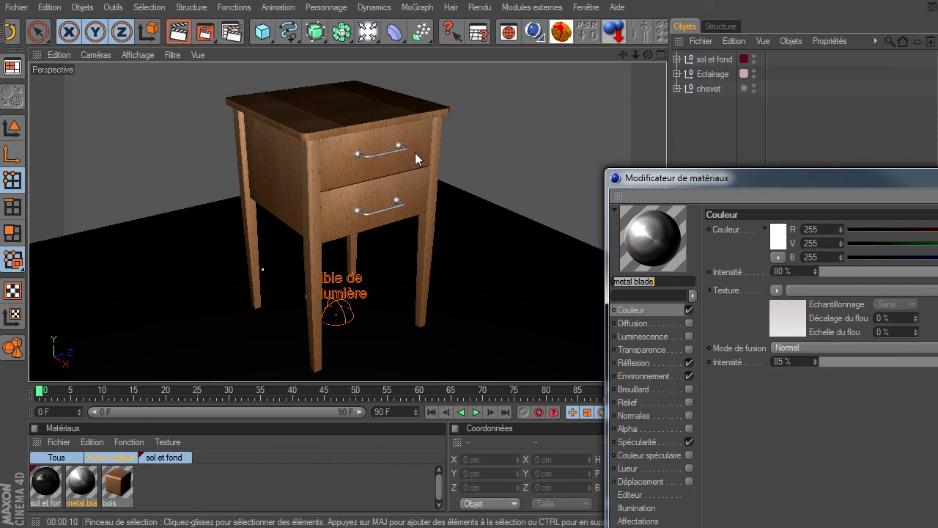
{"action": "left_click_drag", "start_coordinate": [762, 186], "coordinate": [329, 81]}
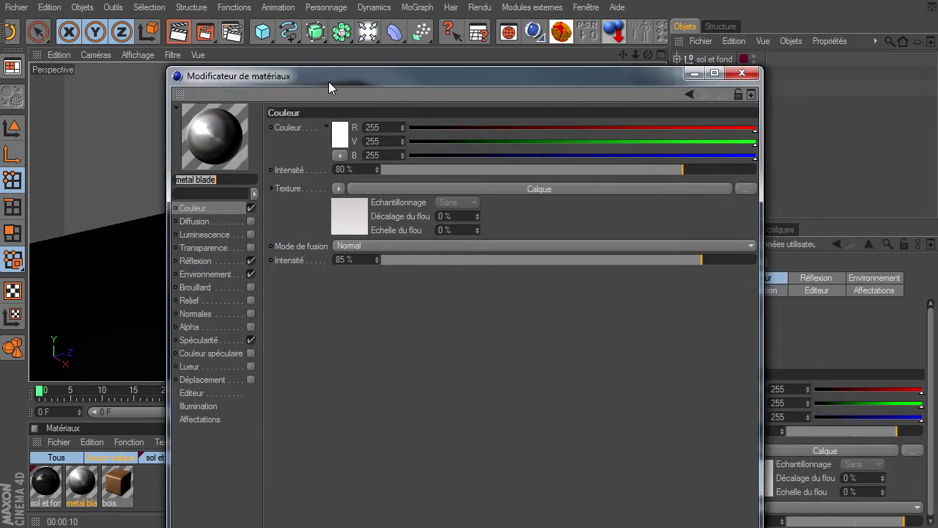
{"action": "left_click", "coordinate": [212, 271]}
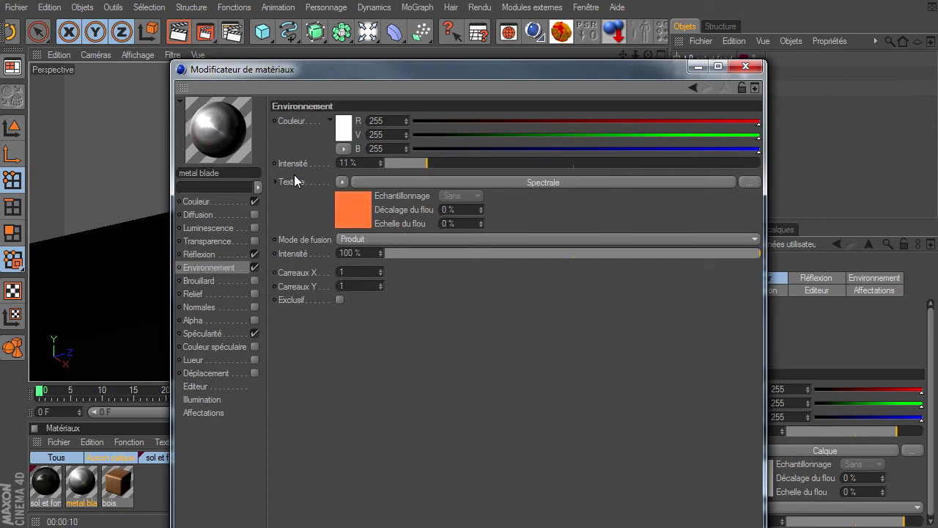
Step: Replace metal blade's Spectrale environment texture with studio010.hdr, without copying it into the document folder
{"action": "left_click", "coordinate": [342, 183]}
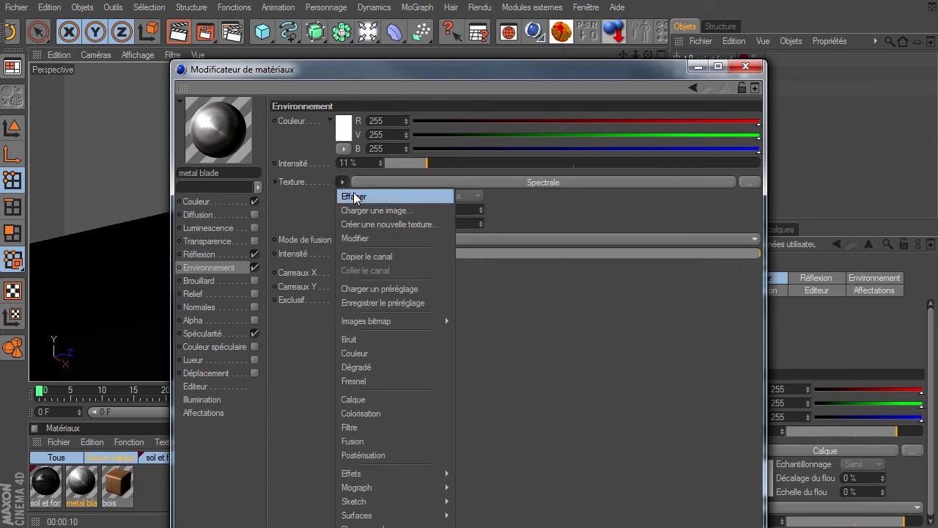
{"action": "left_click", "coordinate": [361, 194]}
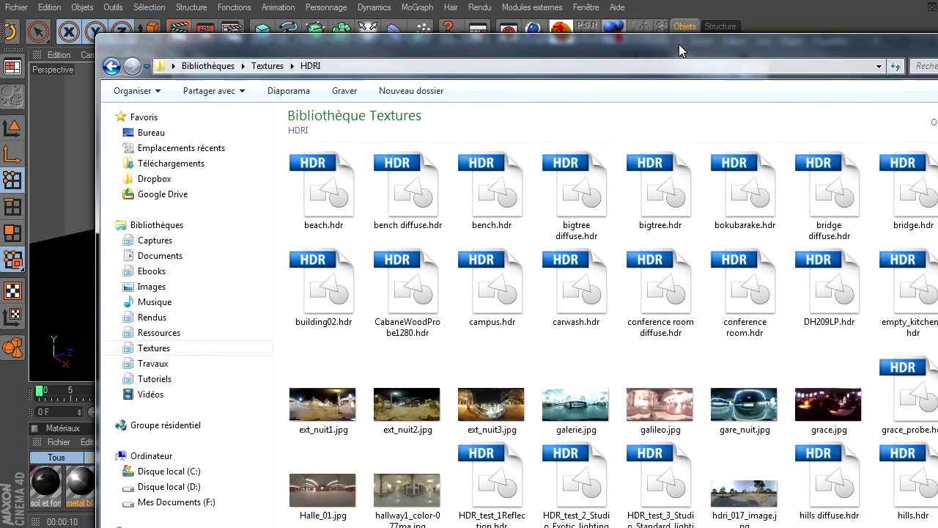
{"action": "scroll", "coordinate": [880, 351], "scroll_direction": "down", "scroll_amount": 10}
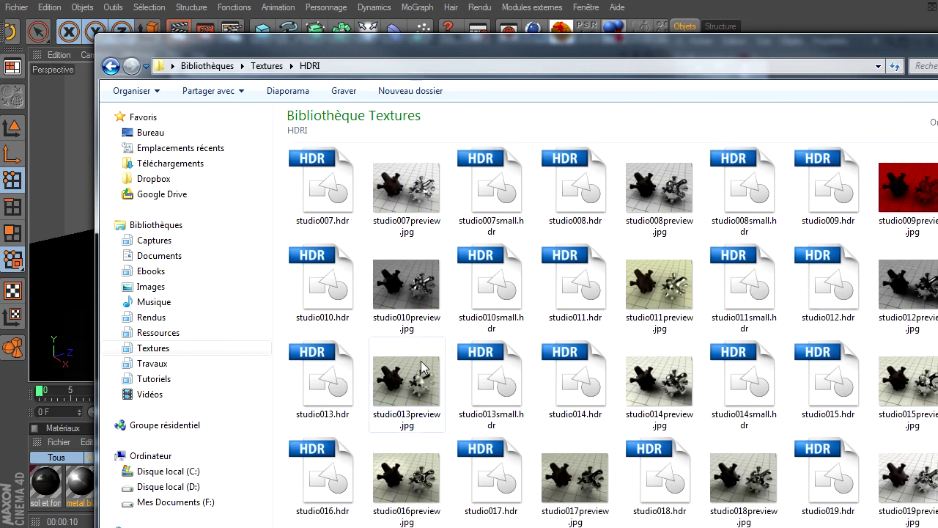
{"action": "left_click", "coordinate": [419, 293]}
{"action": "left_click", "coordinate": [336, 294]}
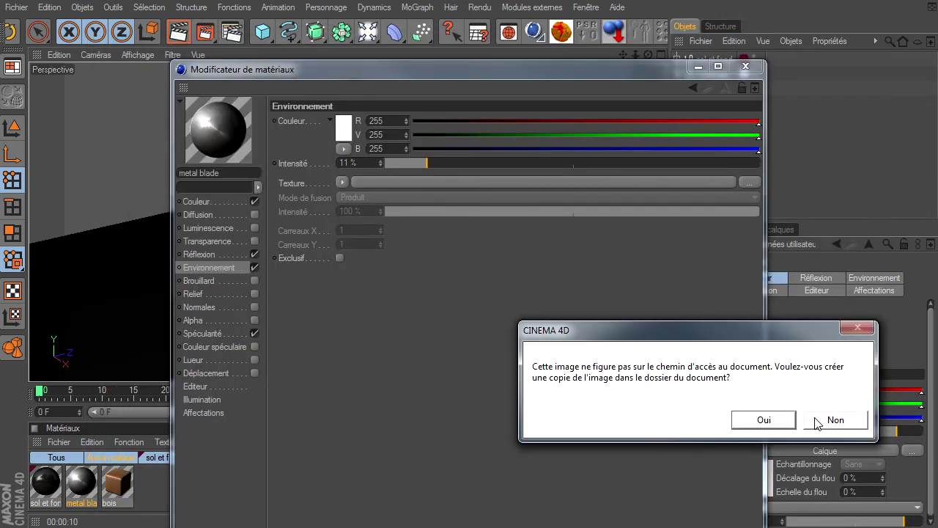
{"action": "left_click", "coordinate": [817, 419]}
{"action": "left_click", "coordinate": [745, 67]}
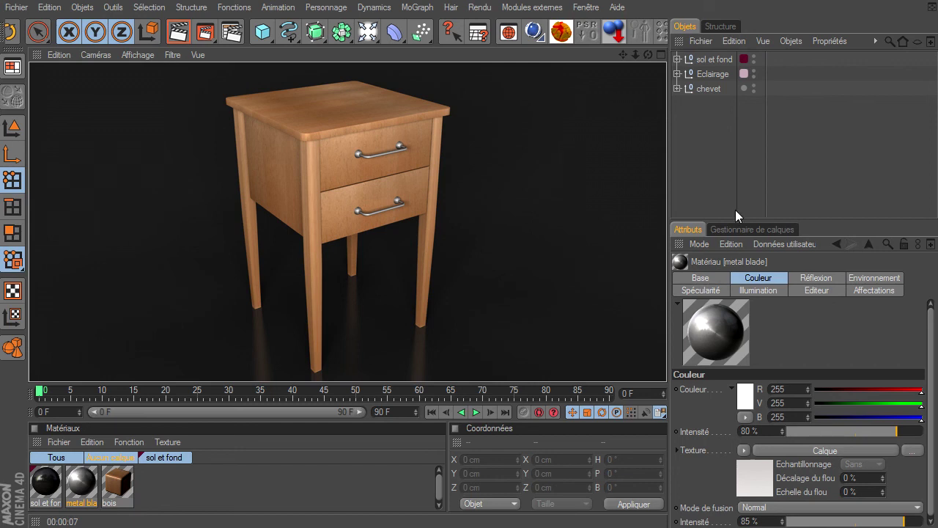
Step: Set the sol et fond floor colour to light grey RGB 222 and render a preview
{"action": "double_click", "coordinate": [60, 470]}
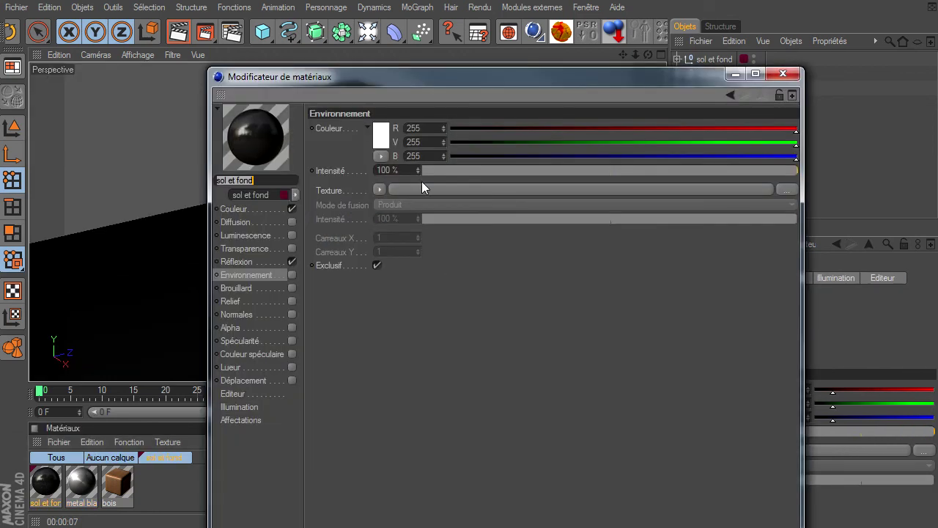
{"action": "left_click", "coordinate": [268, 211]}
{"action": "left_click", "coordinate": [380, 144]}
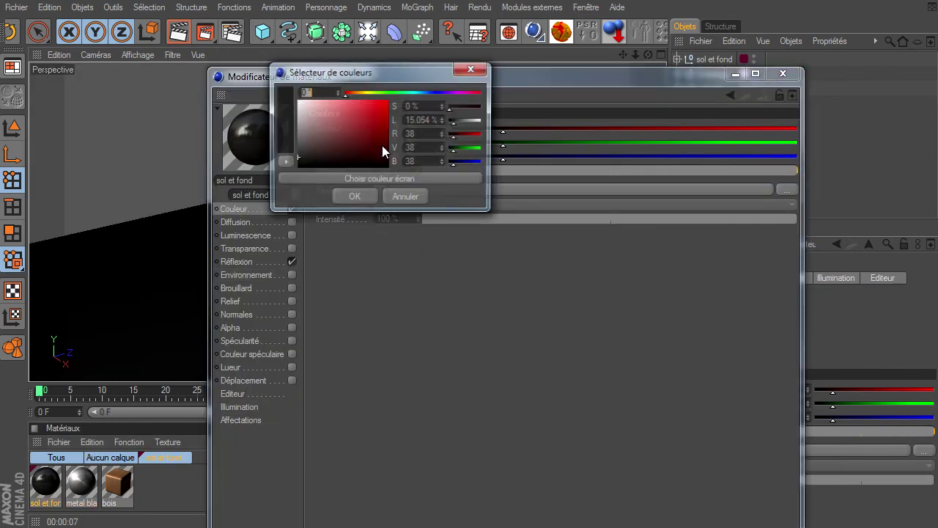
{"action": "left_click_drag", "start_coordinate": [322, 137], "coordinate": [296, 112]}
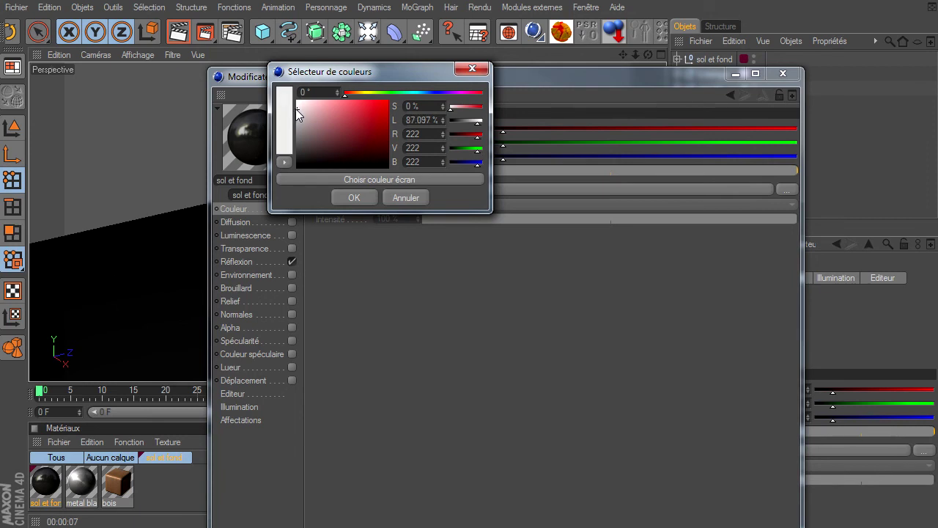
{"action": "left_click", "coordinate": [418, 94]}
{"action": "left_click", "coordinate": [354, 198]}
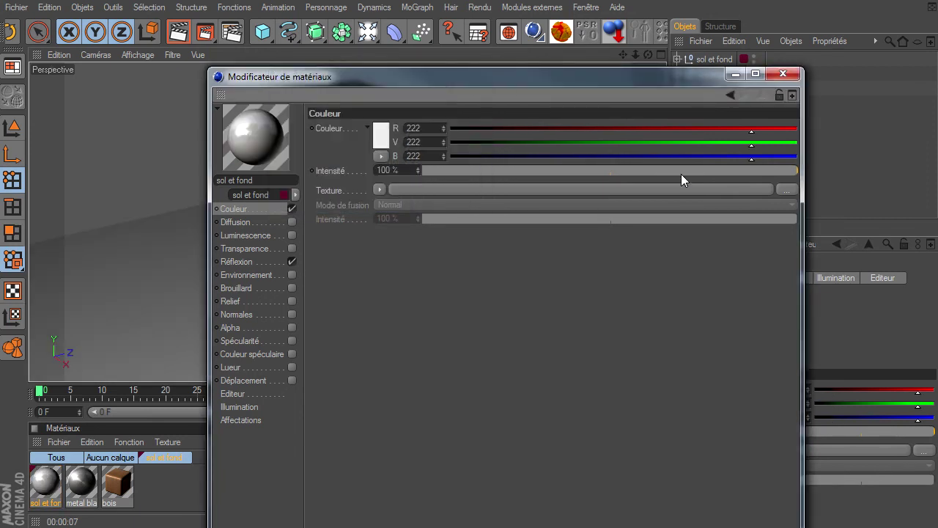
{"action": "left_click", "coordinate": [783, 73]}
{"action": "left_click", "coordinate": [178, 31]}
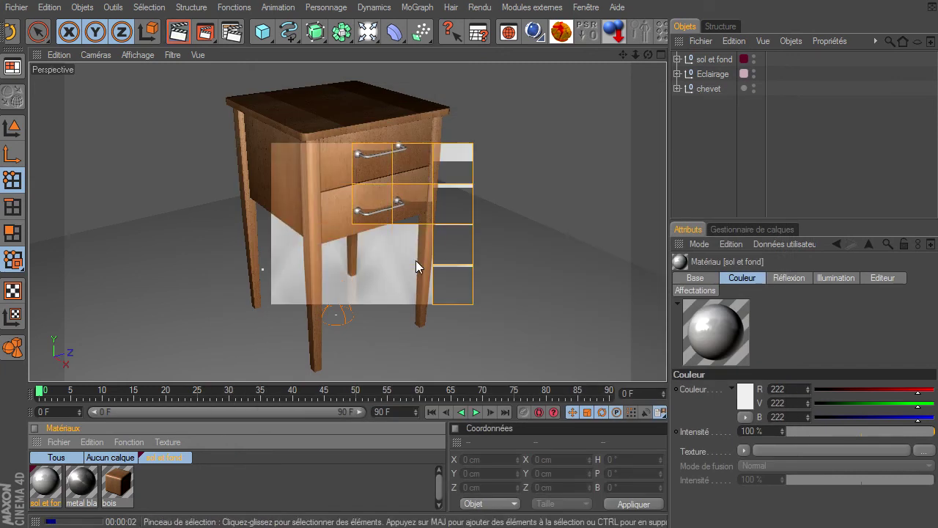
Step: Switch off the Réflexion channel of the sol et fond material
{"action": "double_click", "coordinate": [45, 482]}
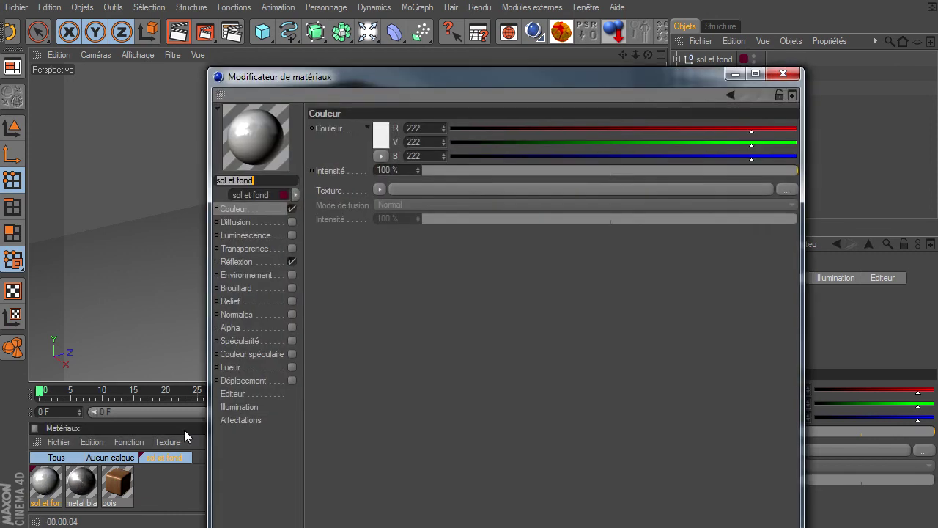
{"action": "left_click", "coordinate": [291, 262]}
{"action": "left_click_drag", "start_coordinate": [711, 81], "coordinate": [731, 83]}
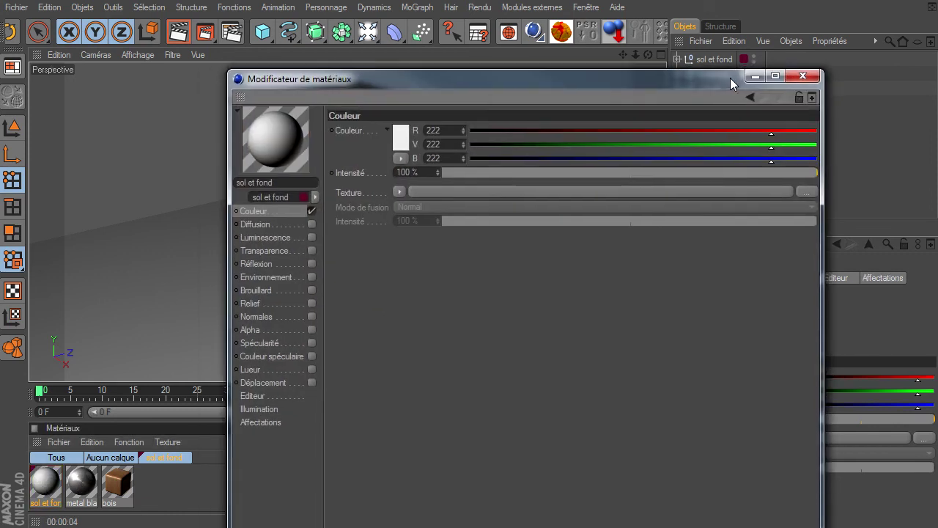
{"action": "left_click", "coordinate": [802, 75]}
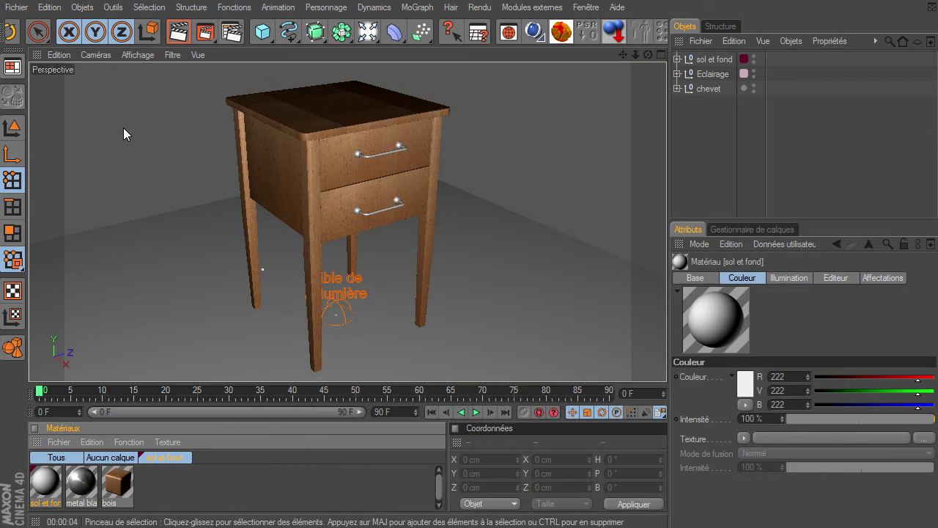
Step: Render the nightstand on the light grey floor and bring up the XnView reference photo
{"action": "left_click", "coordinate": [206, 32]}
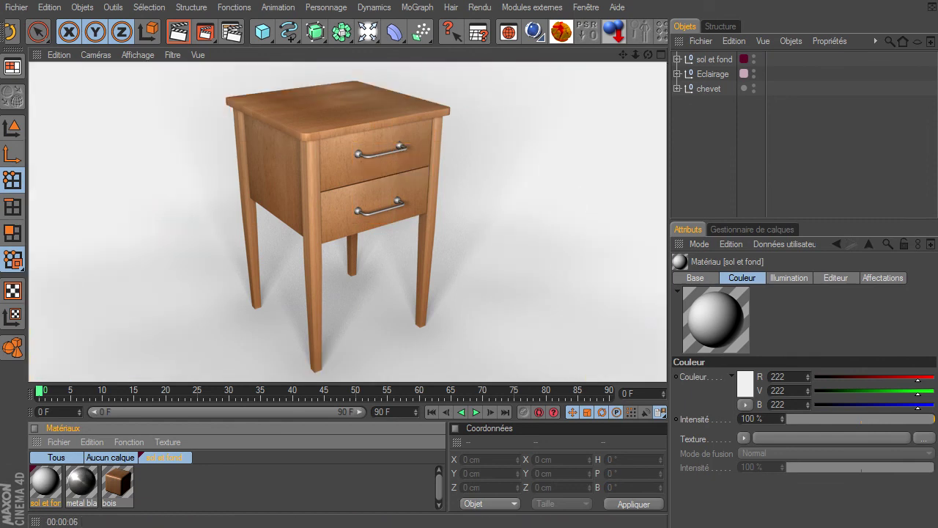
{"action": "key", "text": "alt+Tab"}
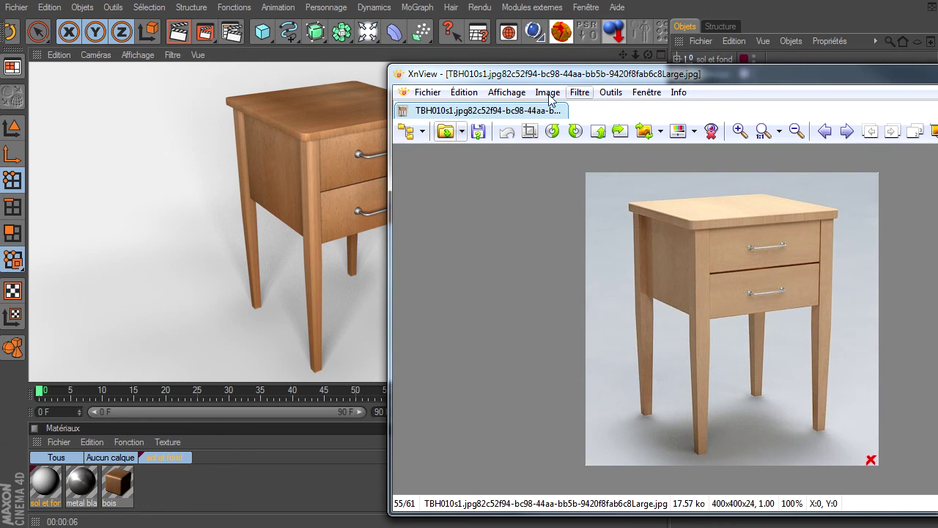
Step: Move the XnView reference photo aside to uncover the Cinema 4D viewport
{"action": "mouse_move", "coordinate": [451, 76]}
{"action": "left_mouse_down"}
{"action": "mouse_move", "coordinate": [665, 59]}
{"action": "mouse_move", "coordinate": [521, 44]}
{"action": "left_mouse_up"}
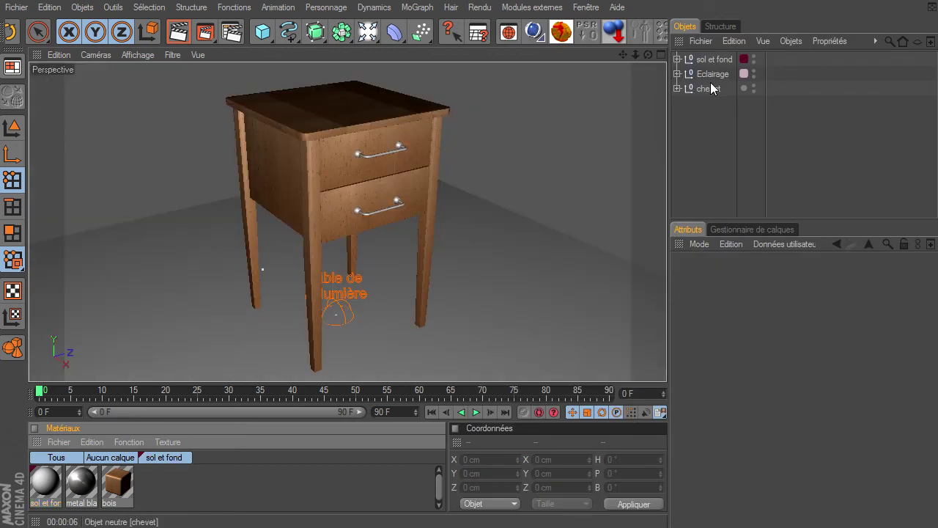
Step: Expand the chevet and pieds groups and select the pied leg object
{"action": "left_click", "coordinate": [677, 88]}
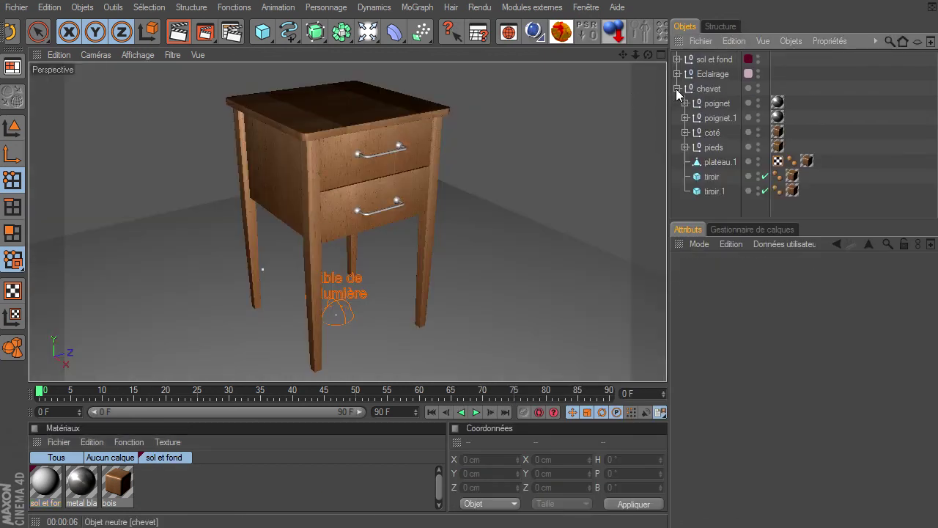
{"action": "left_click", "coordinate": [685, 148]}
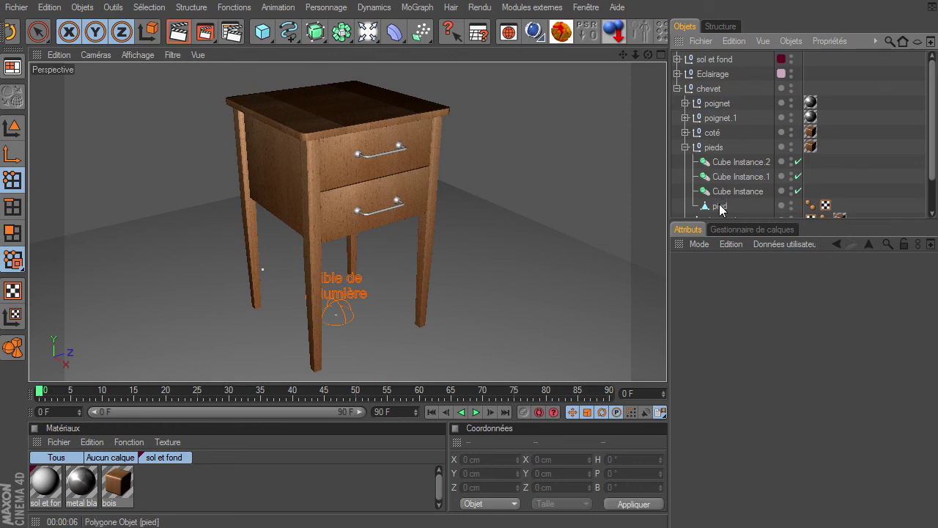
{"action": "left_click", "coordinate": [721, 207]}
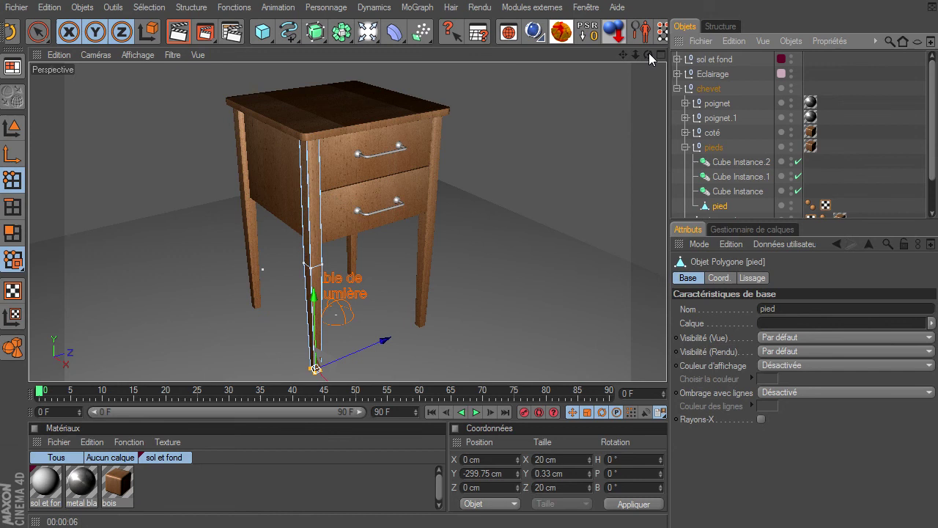
Step: Orbit the view to a left-front angle matching the reference photo, comparing back and forth
{"action": "left_click_drag", "start_coordinate": [648, 54], "coordinate": [667, 369]}
{"action": "left_click_drag", "start_coordinate": [622, 55], "coordinate": [666, 362]}
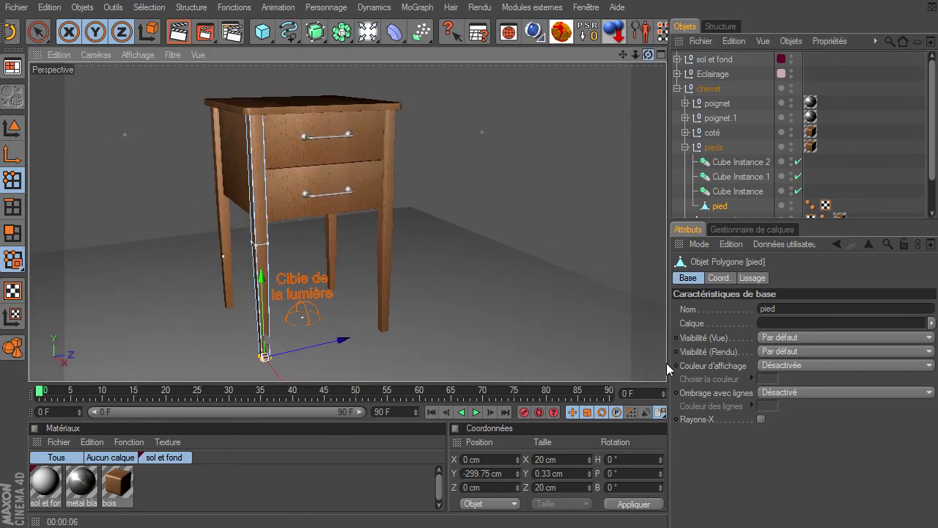
{"action": "key", "text": "alt+Tab"}
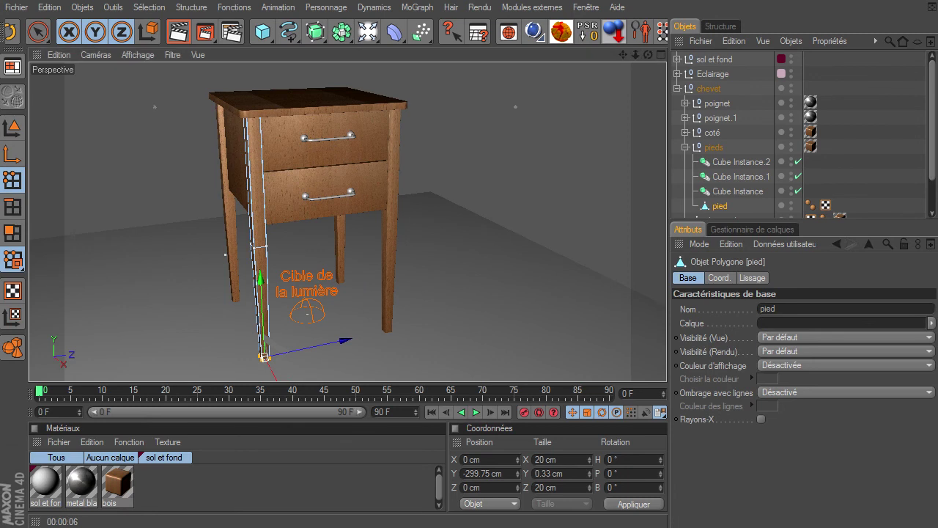
{"action": "left_click", "coordinate": [645, 11]}
{"action": "left_click_drag", "start_coordinate": [648, 55], "coordinate": [666, 363]}
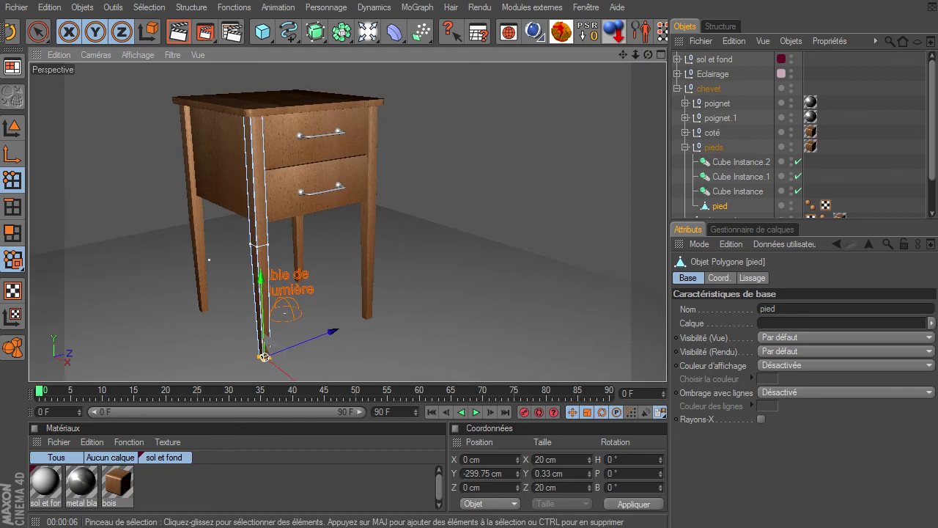
{"action": "key", "text": "alt+Tab"}
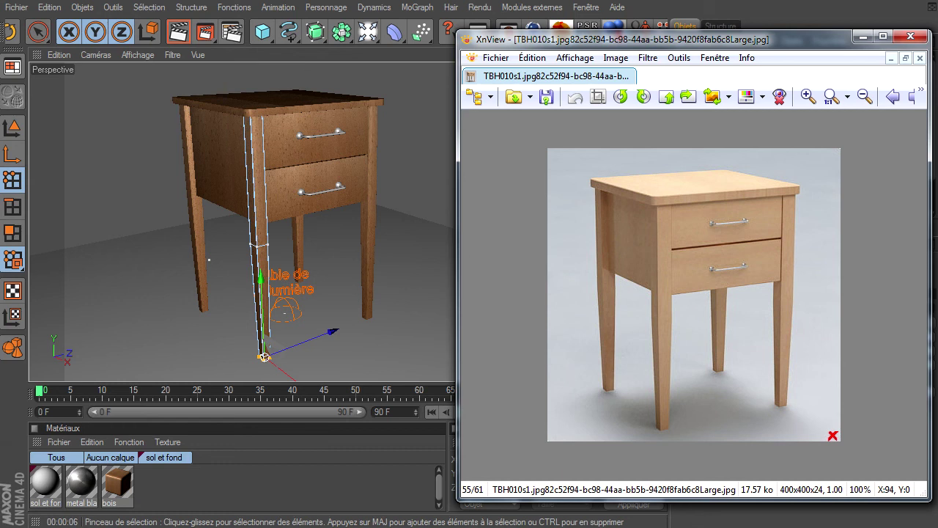
{"action": "key", "text": "alt+Tab"}
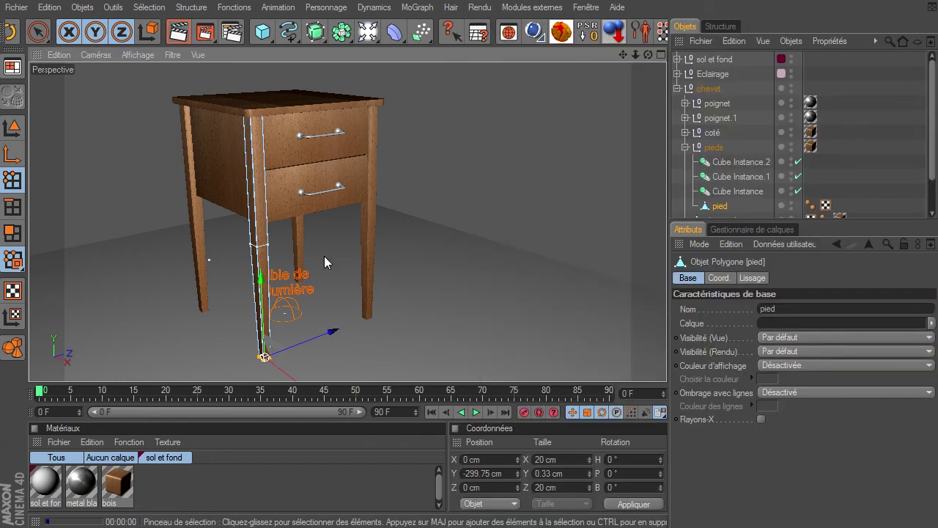
Step: Render the nightstand from the new angle with Ctrl+R
{"action": "key", "text": "ctrl+r"}
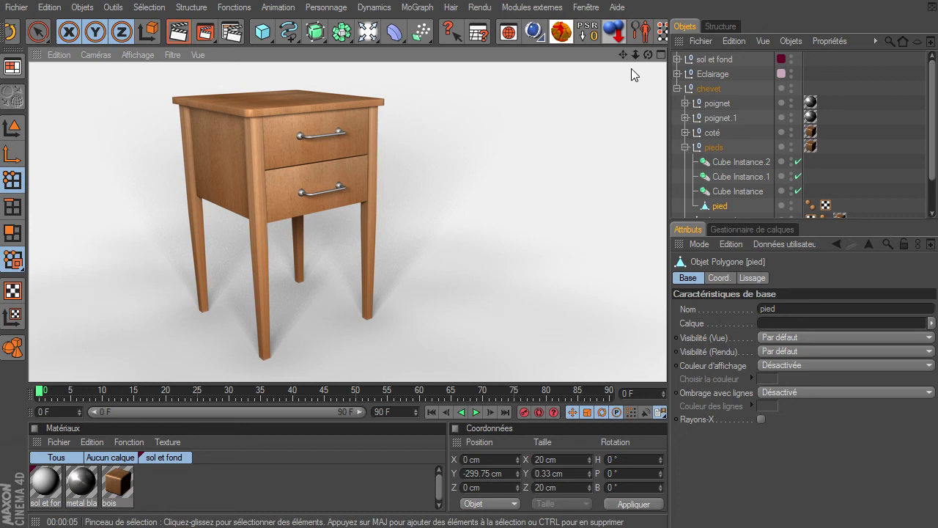
Step: Collapse the pieds group and show the bois texture tag settings of the plateau.1 tabletop
{"action": "left_click_drag", "start_coordinate": [648, 54], "coordinate": [666, 363]}
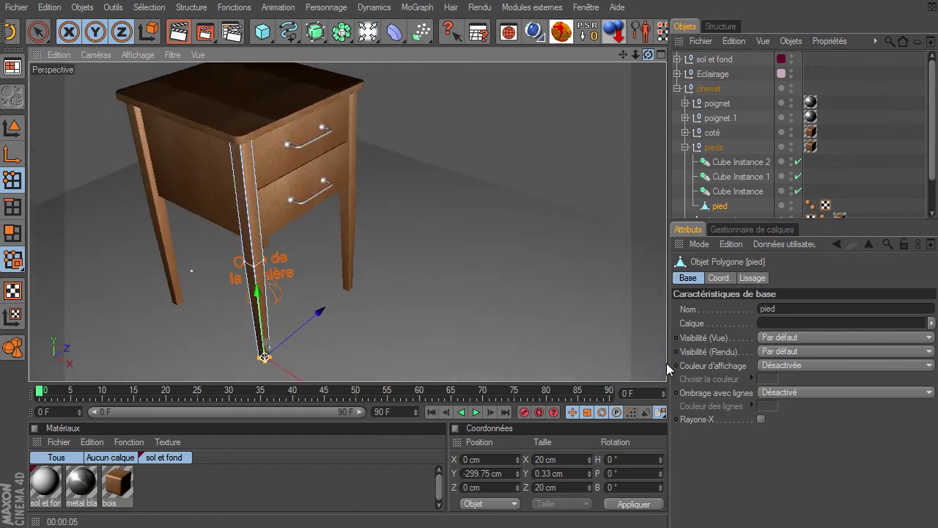
{"action": "left_click", "coordinate": [601, 91]}
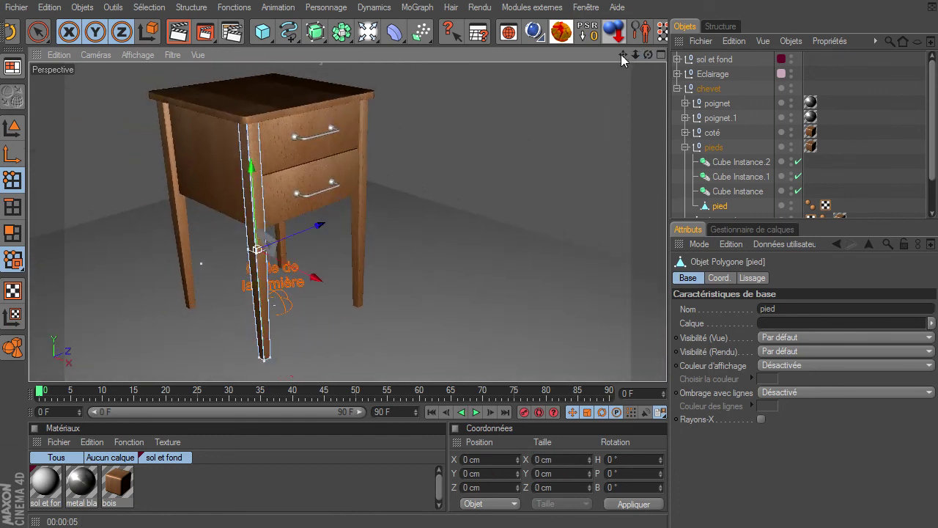
{"action": "left_click_drag", "start_coordinate": [623, 55], "coordinate": [672, 159]}
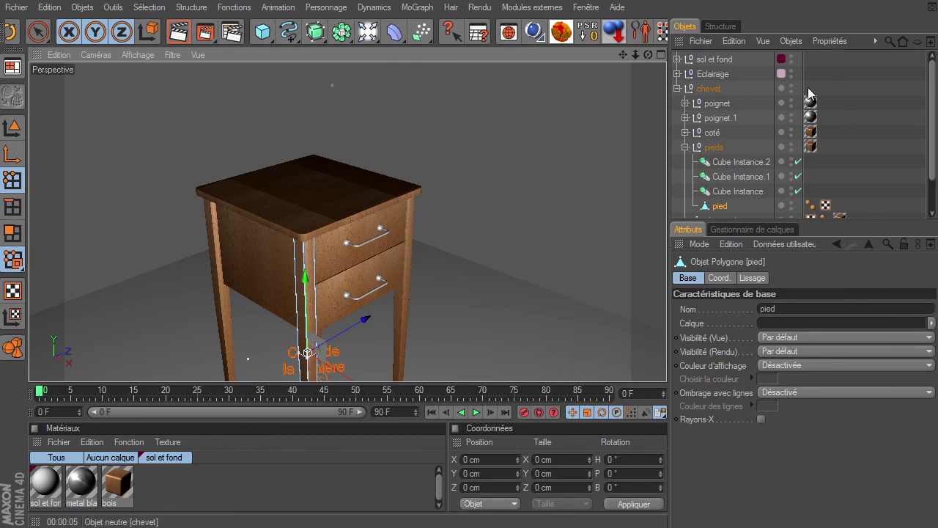
{"action": "left_click", "coordinate": [686, 147]}
{"action": "left_click", "coordinate": [806, 160]}
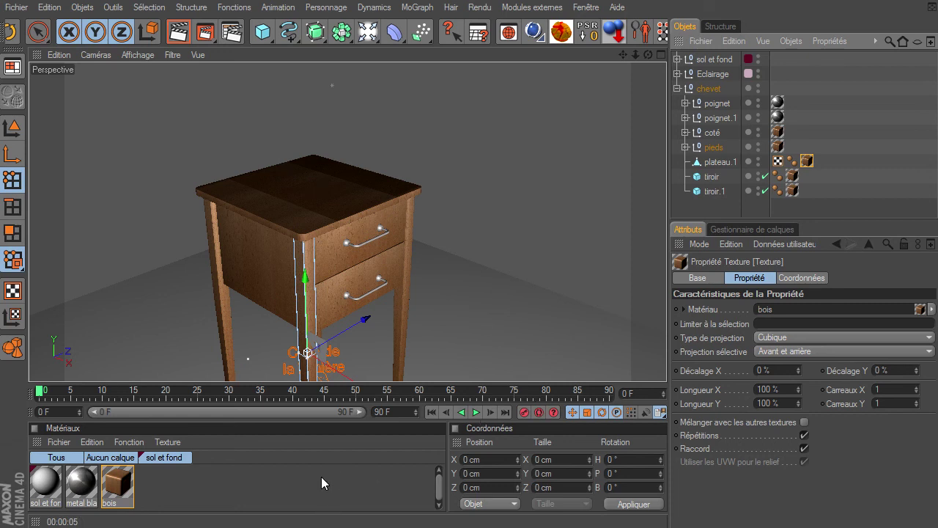
Step: Orbit to a more frontal, slightly raised view of the nightstand
{"action": "left_click_drag", "start_coordinate": [623, 54], "coordinate": [666, 364]}
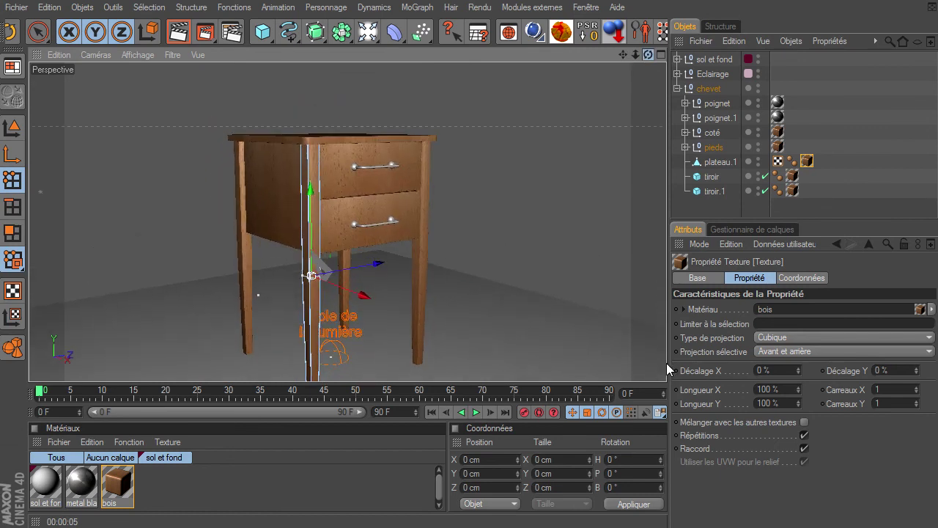
{"action": "left_click_drag", "start_coordinate": [626, 54], "coordinate": [666, 361]}
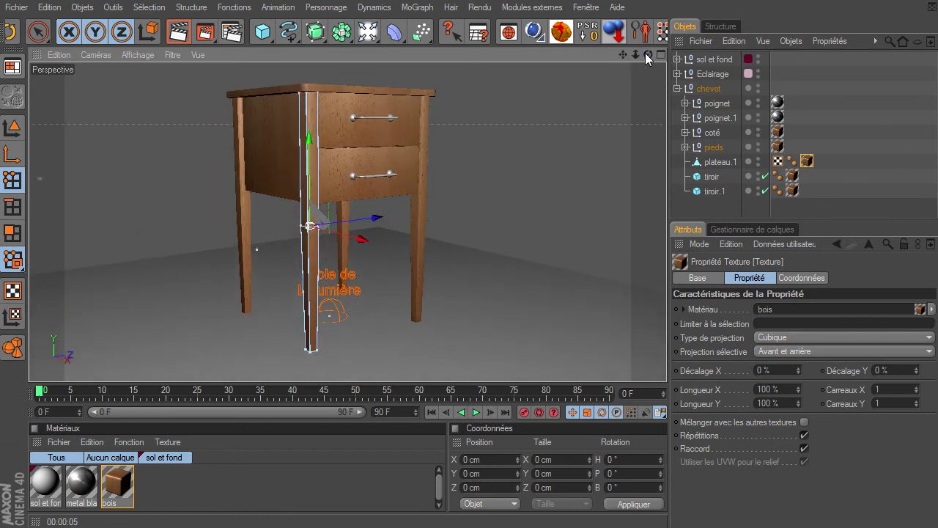
{"action": "left_click_drag", "start_coordinate": [649, 54], "coordinate": [666, 359]}
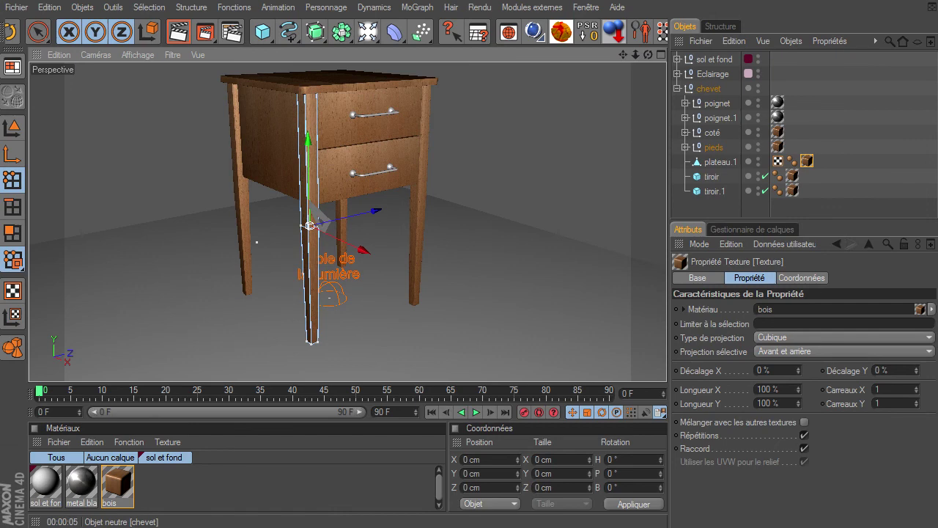